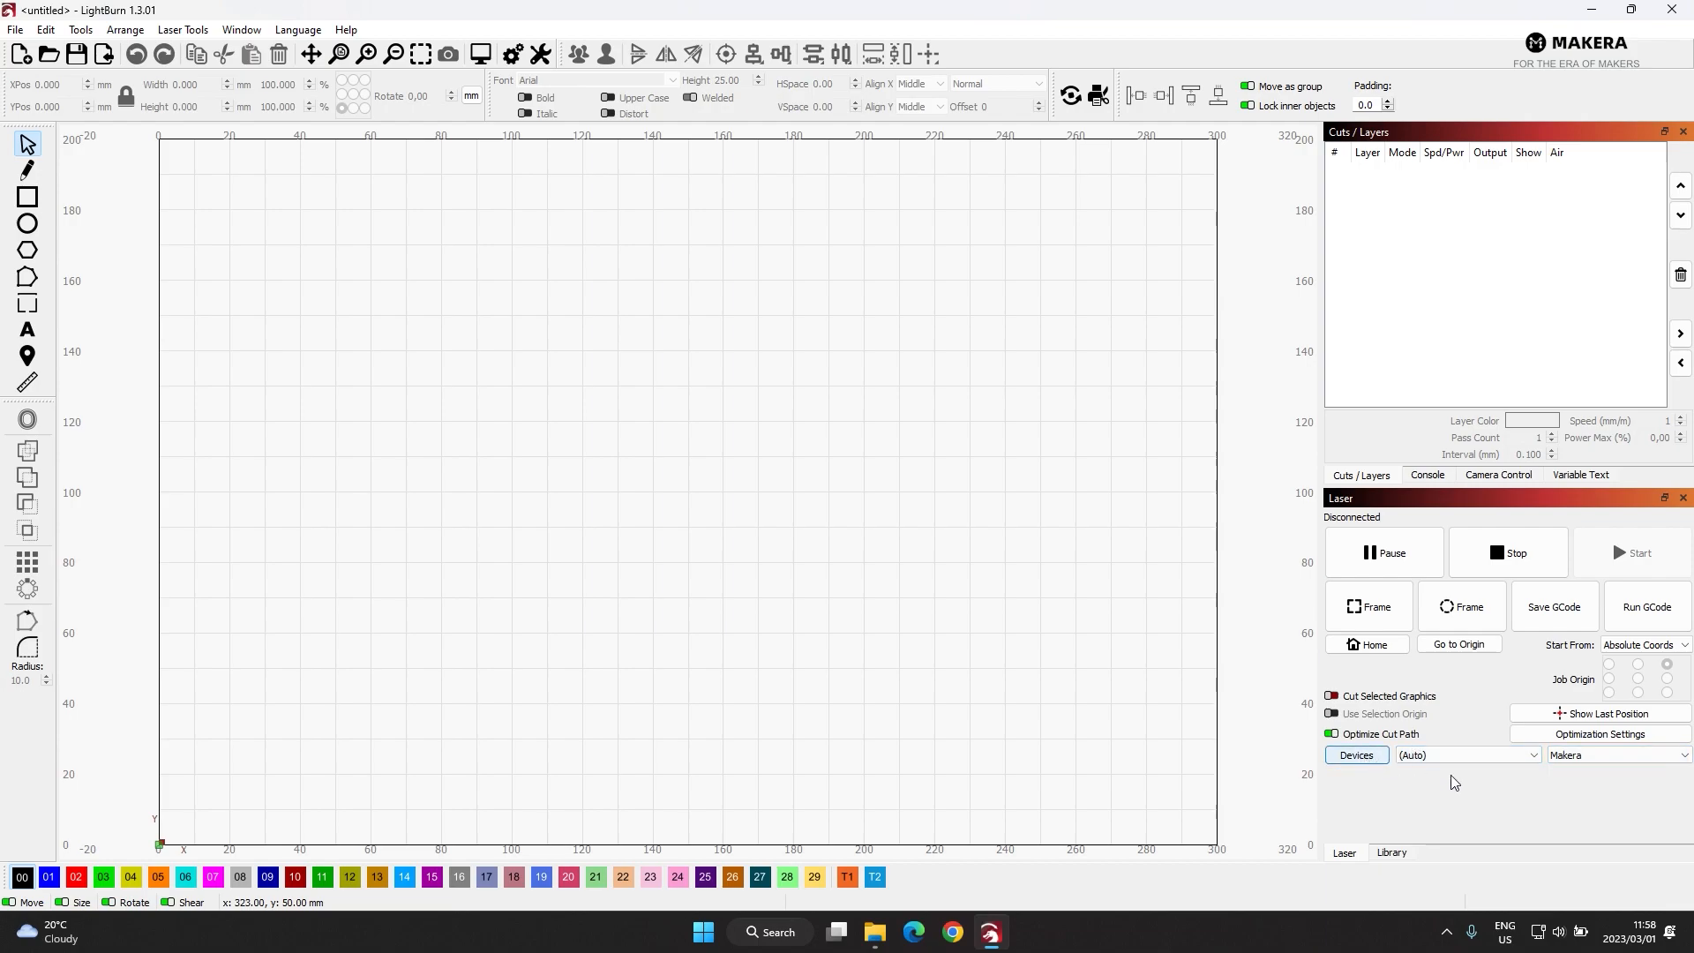
Switch to Chrome and download the LightBurn profiles from the software page of the Makera website.
left_click(955, 940)
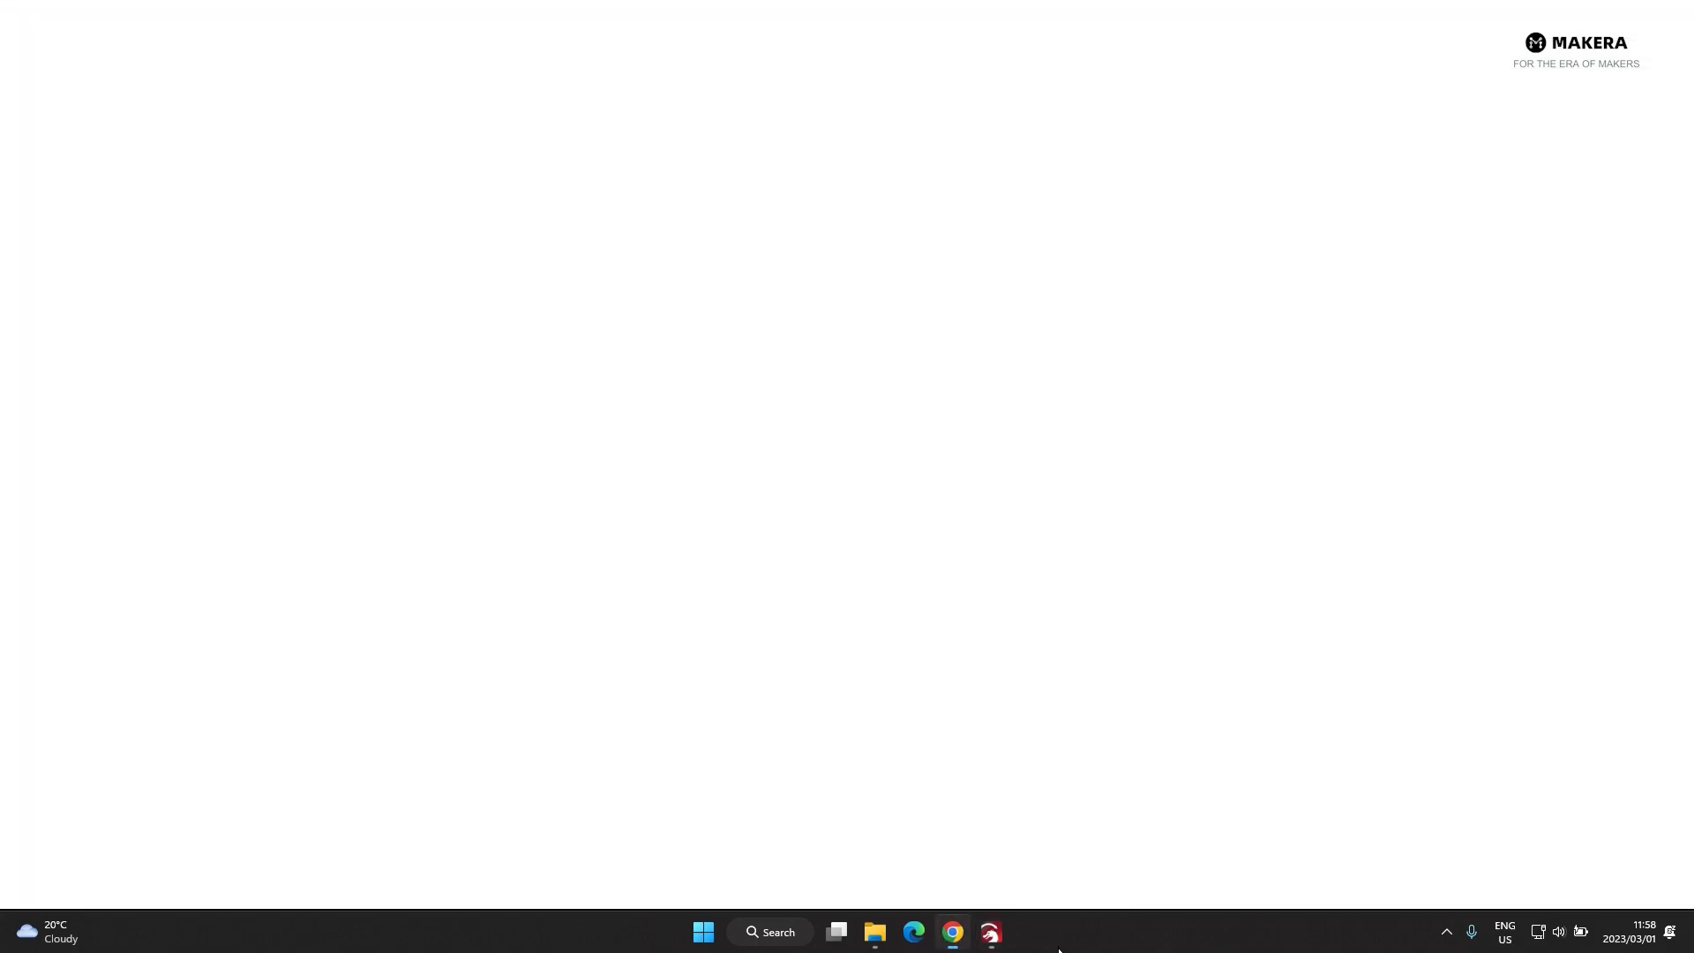
left_click(965, 72)
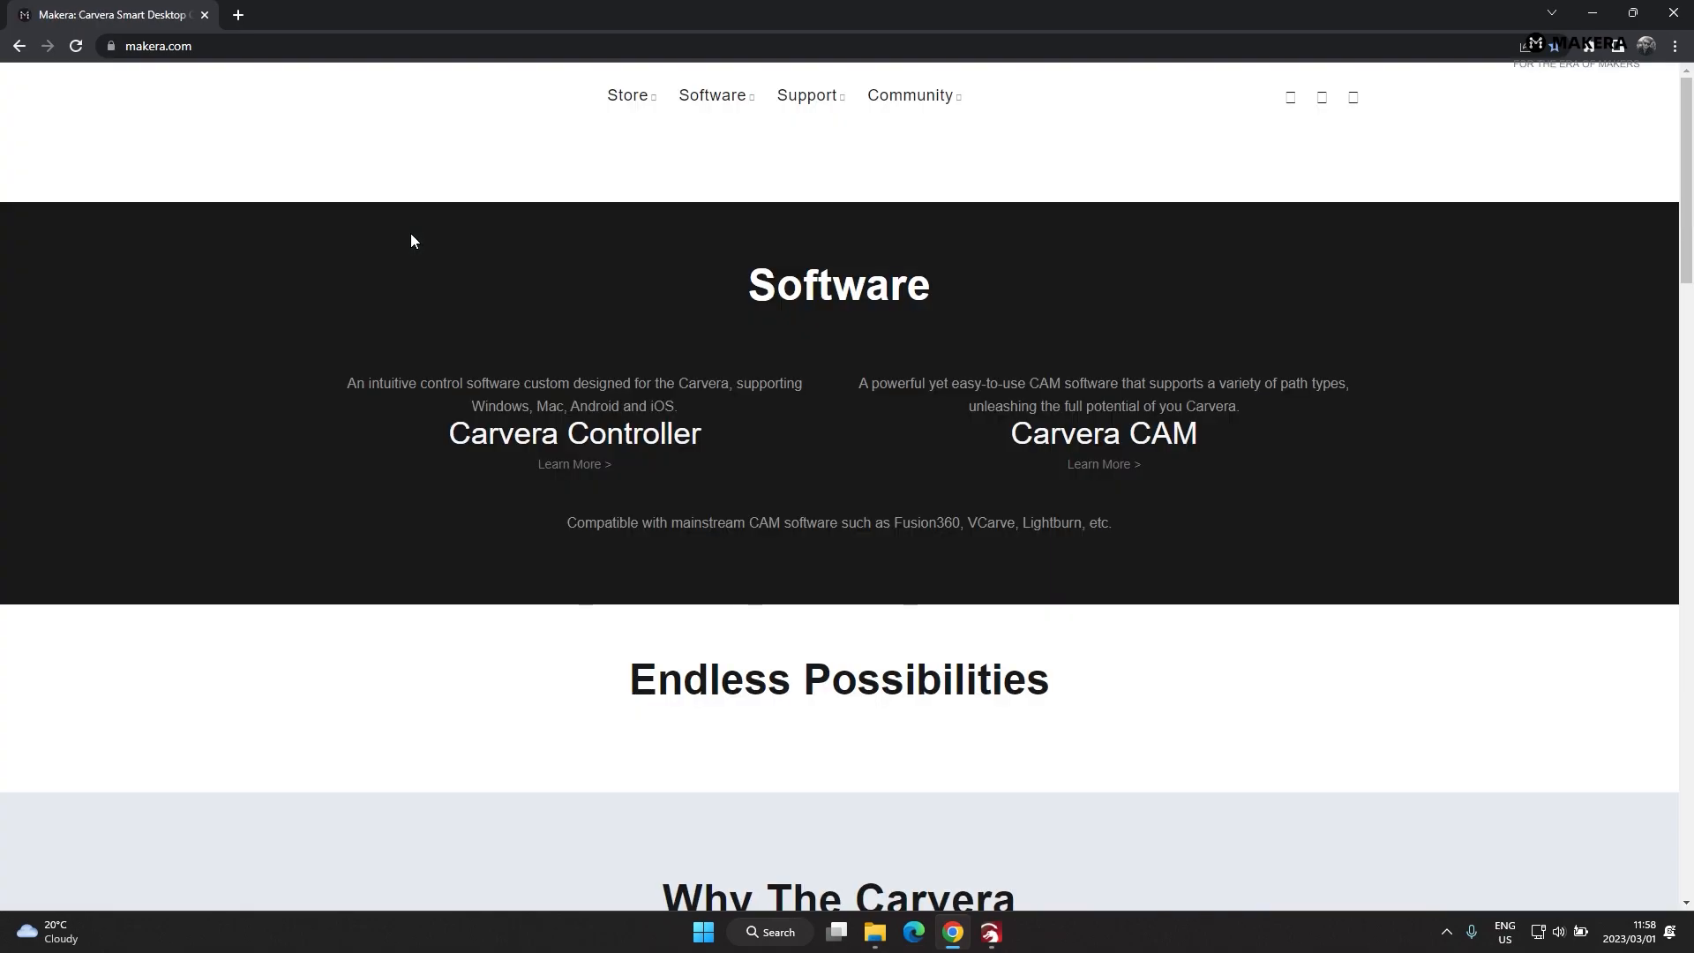
left_click(778, 95)
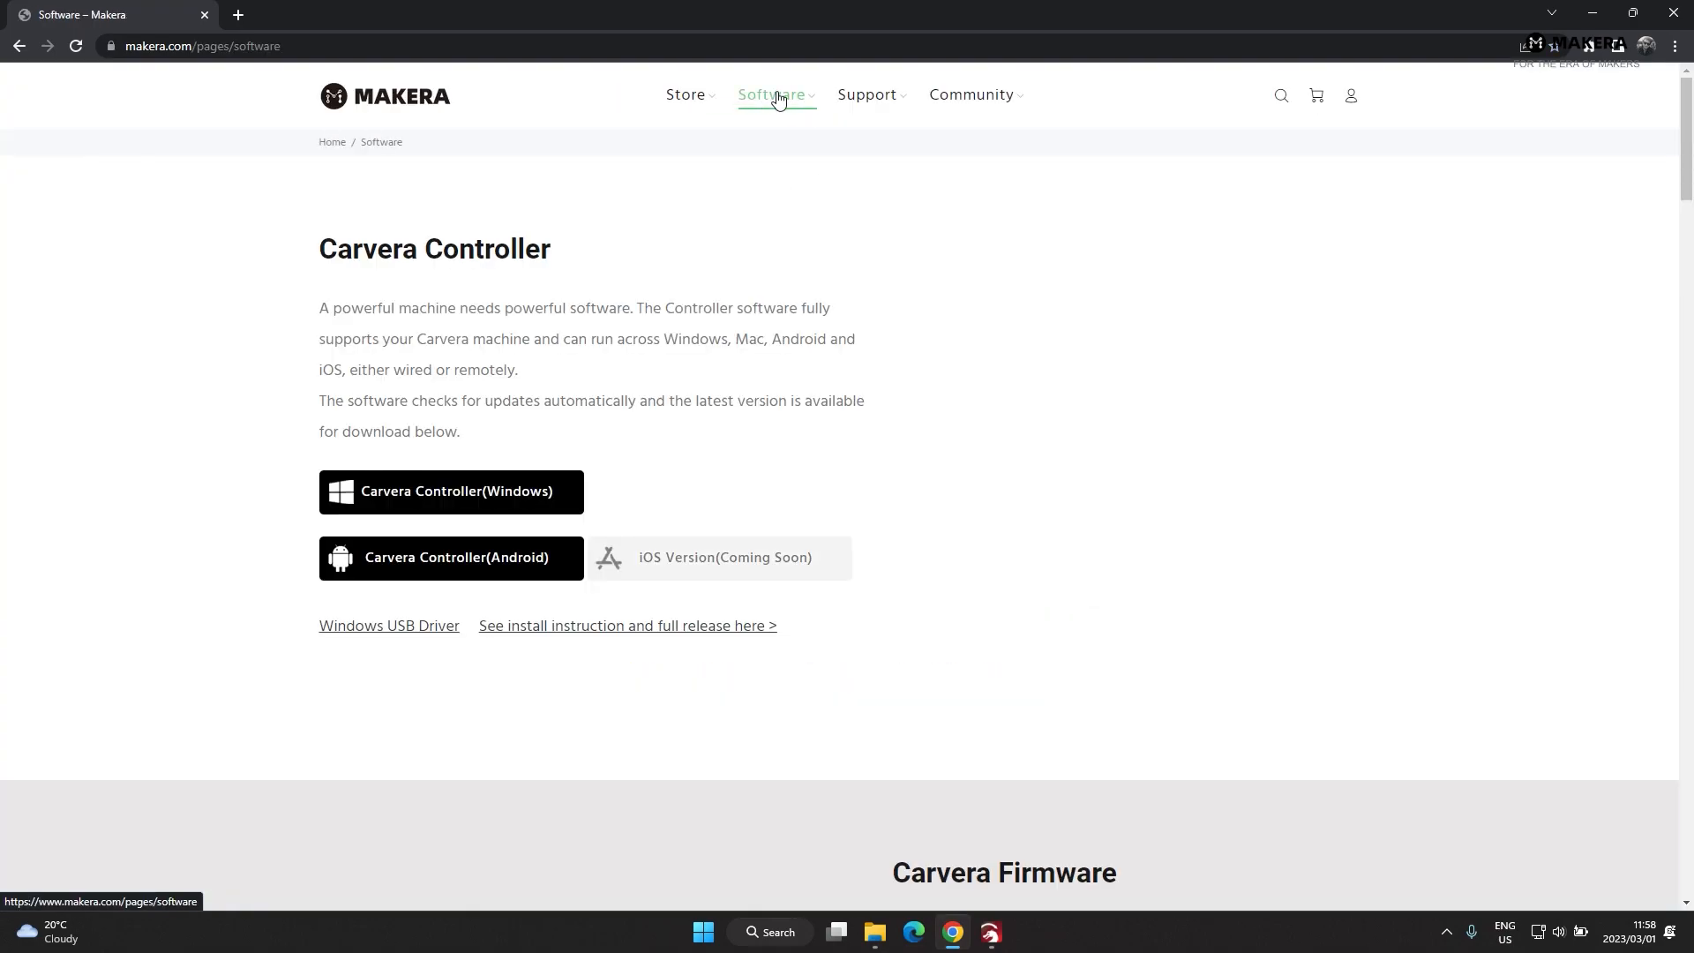
scroll(641, 598, "down", 20)
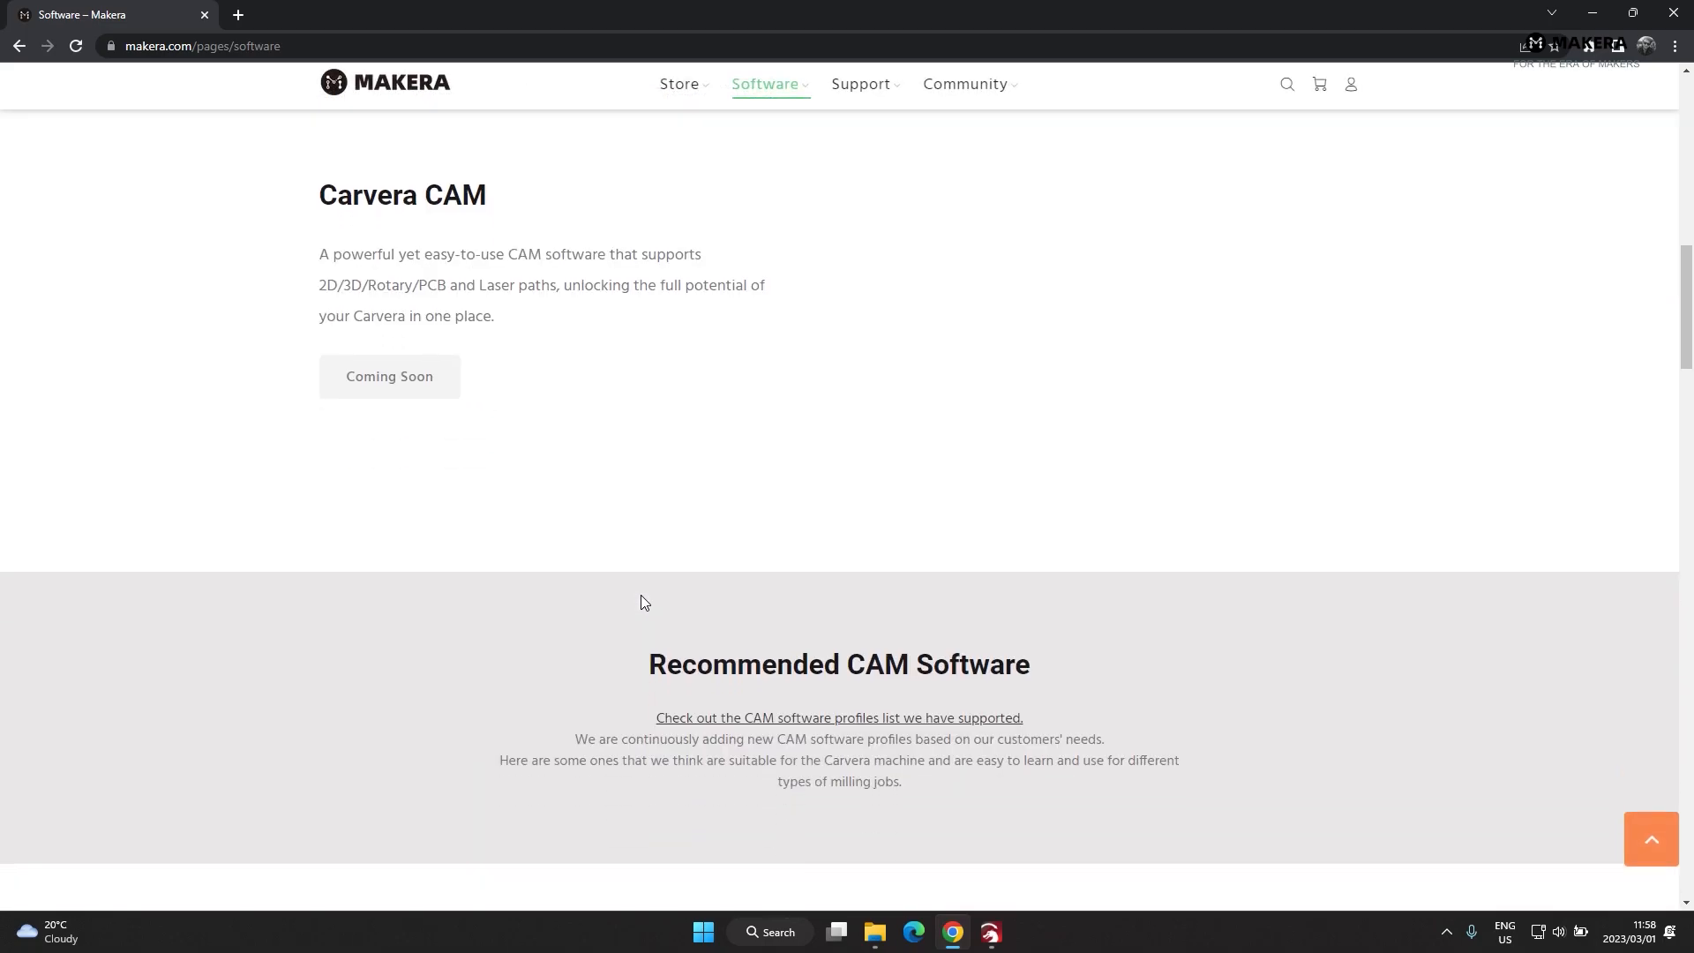
scroll(641, 596, "down", 5)
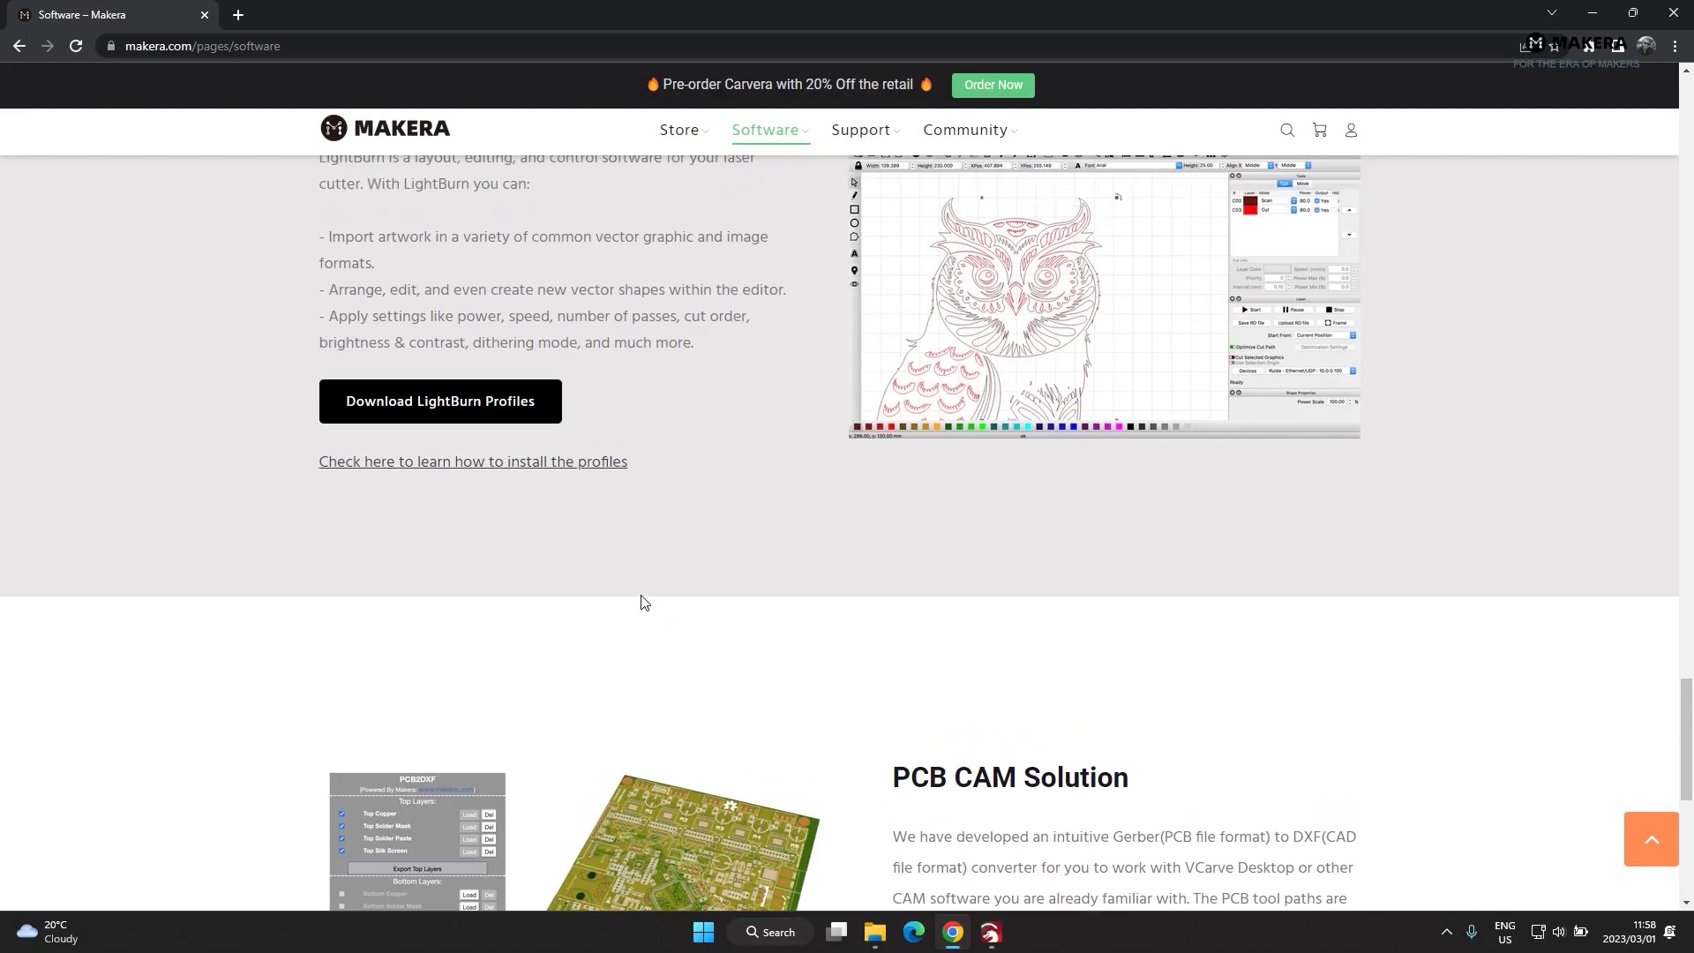
scroll(640, 596, "up", 4)
left_click(438, 702)
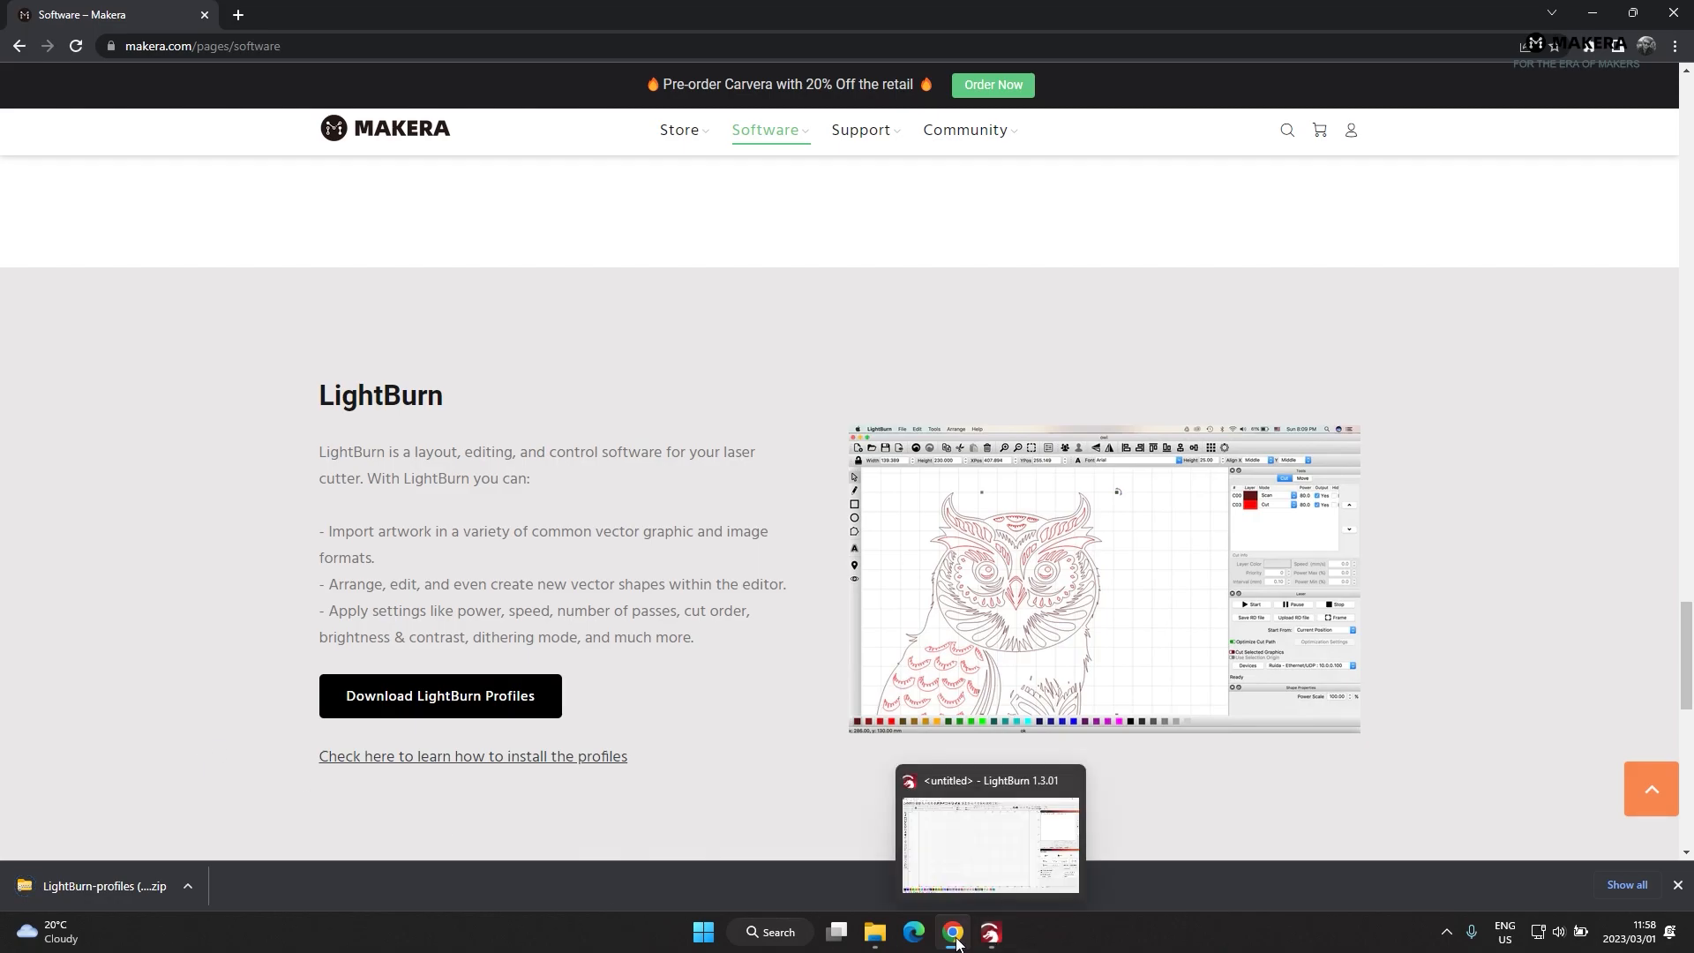
Extract the LightBurn-profiles (2) archive in the Downloads folder, then close the folder and browser windows.
left_click(874, 931)
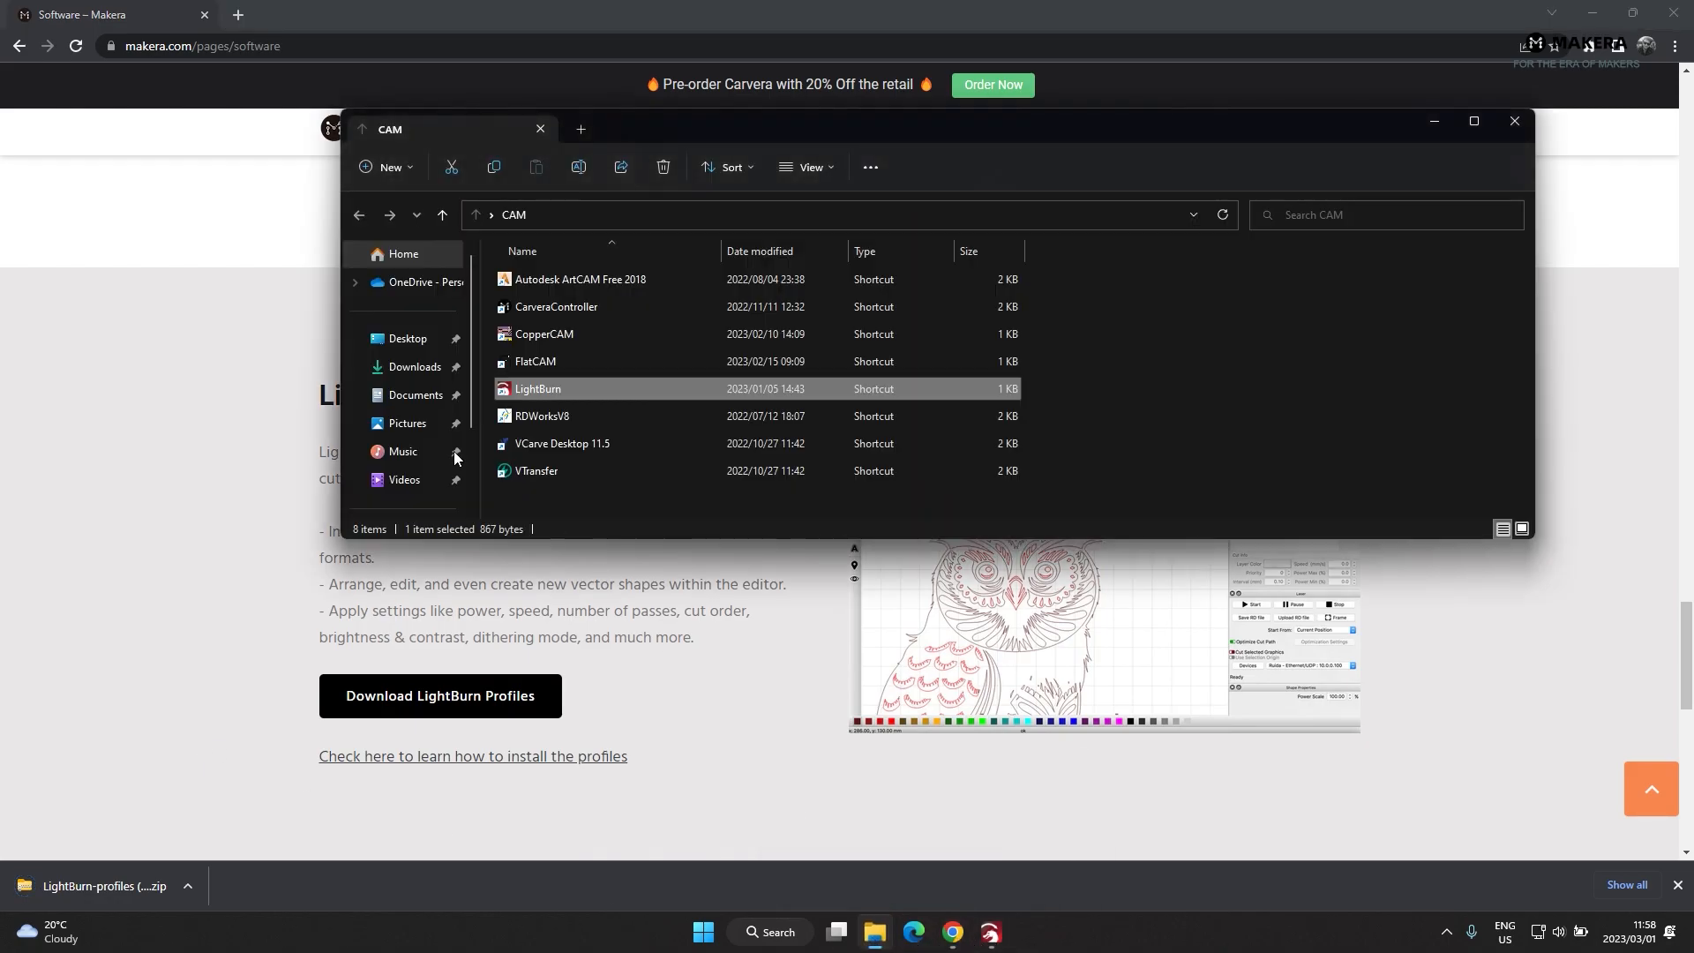
left_click(406, 366)
double_click(554, 306)
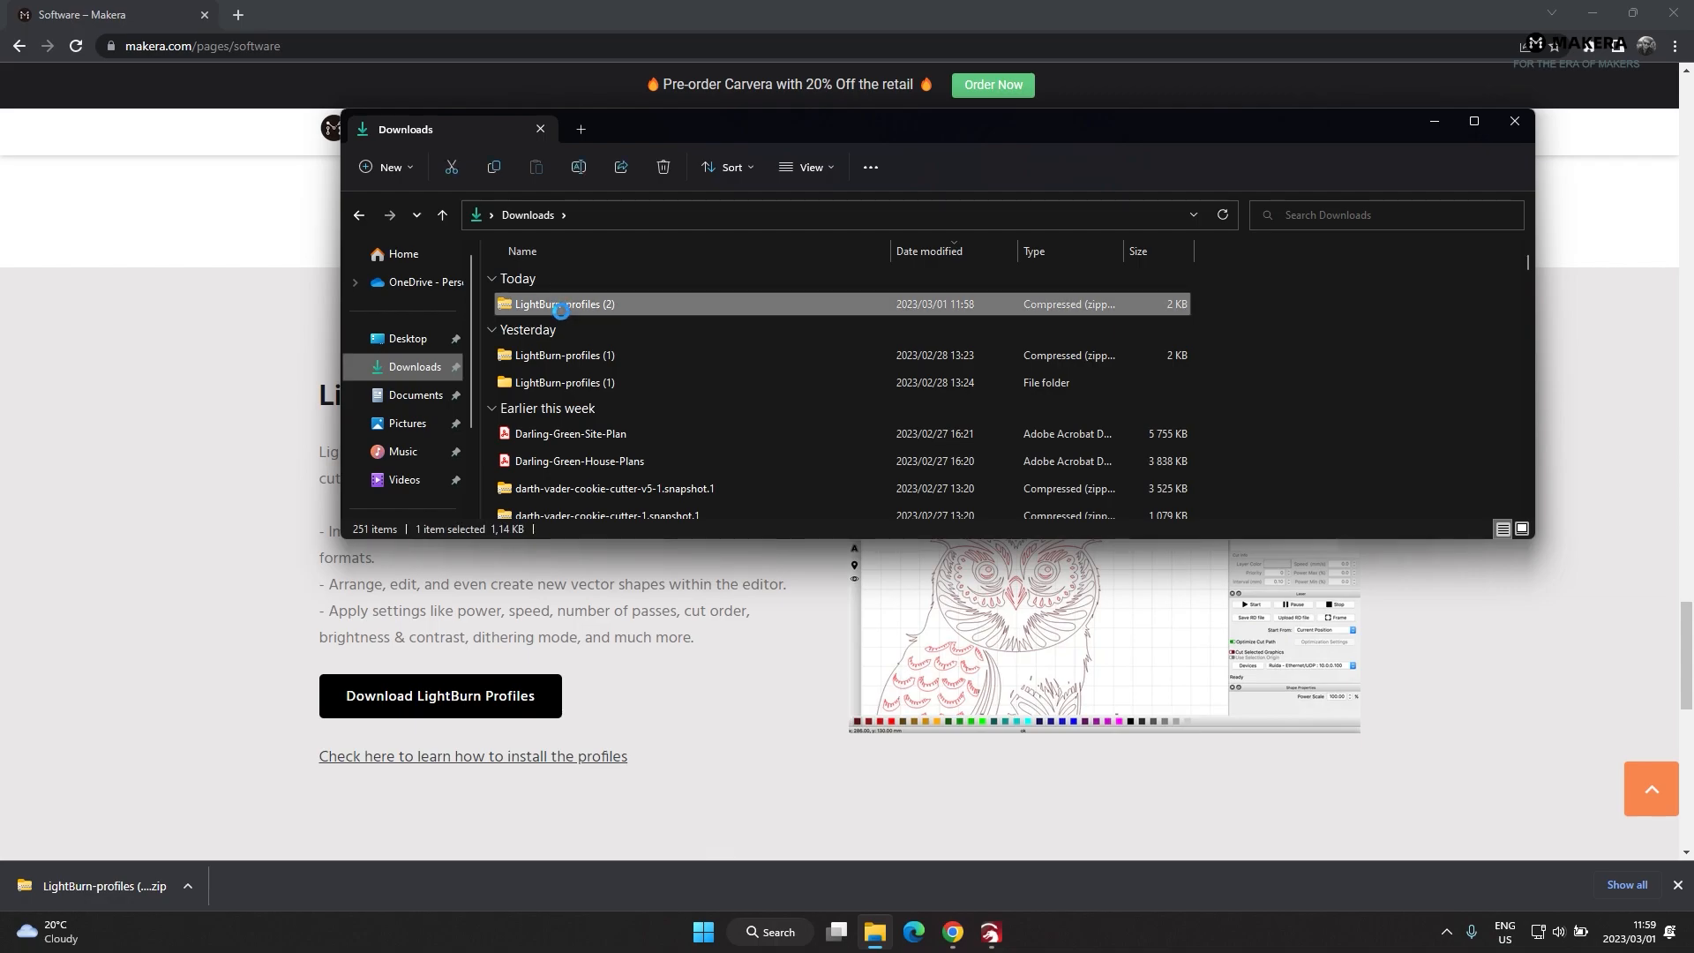
right_click(561, 307)
left_click(672, 476)
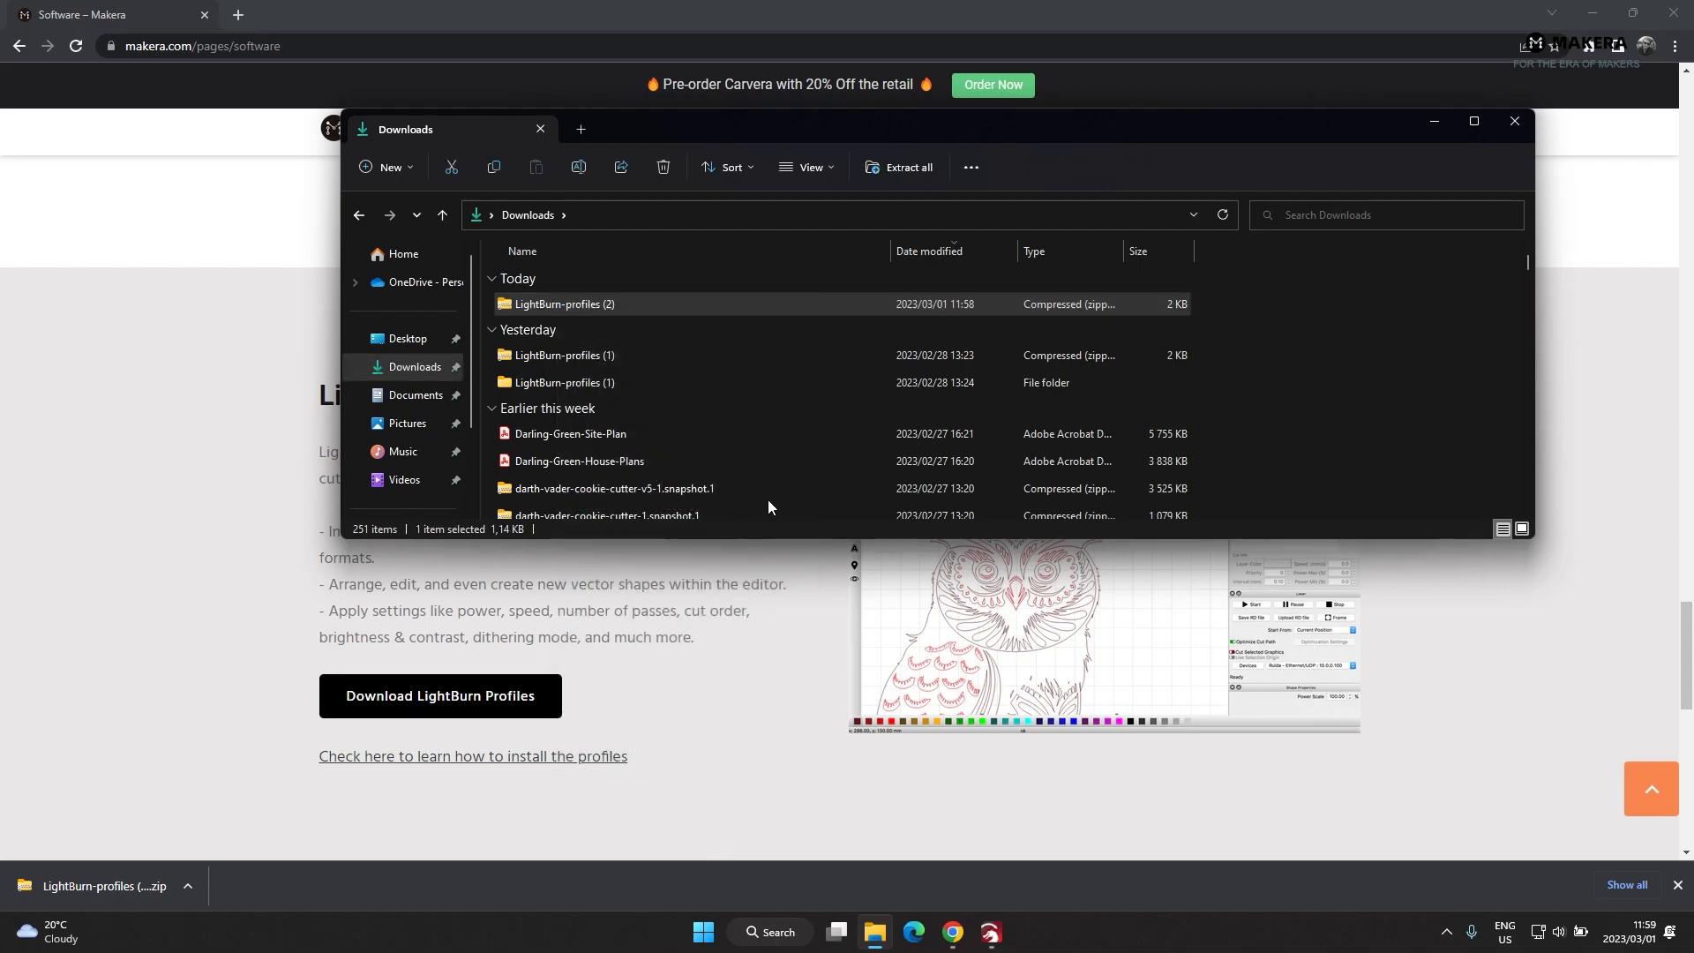
left_click(1008, 633)
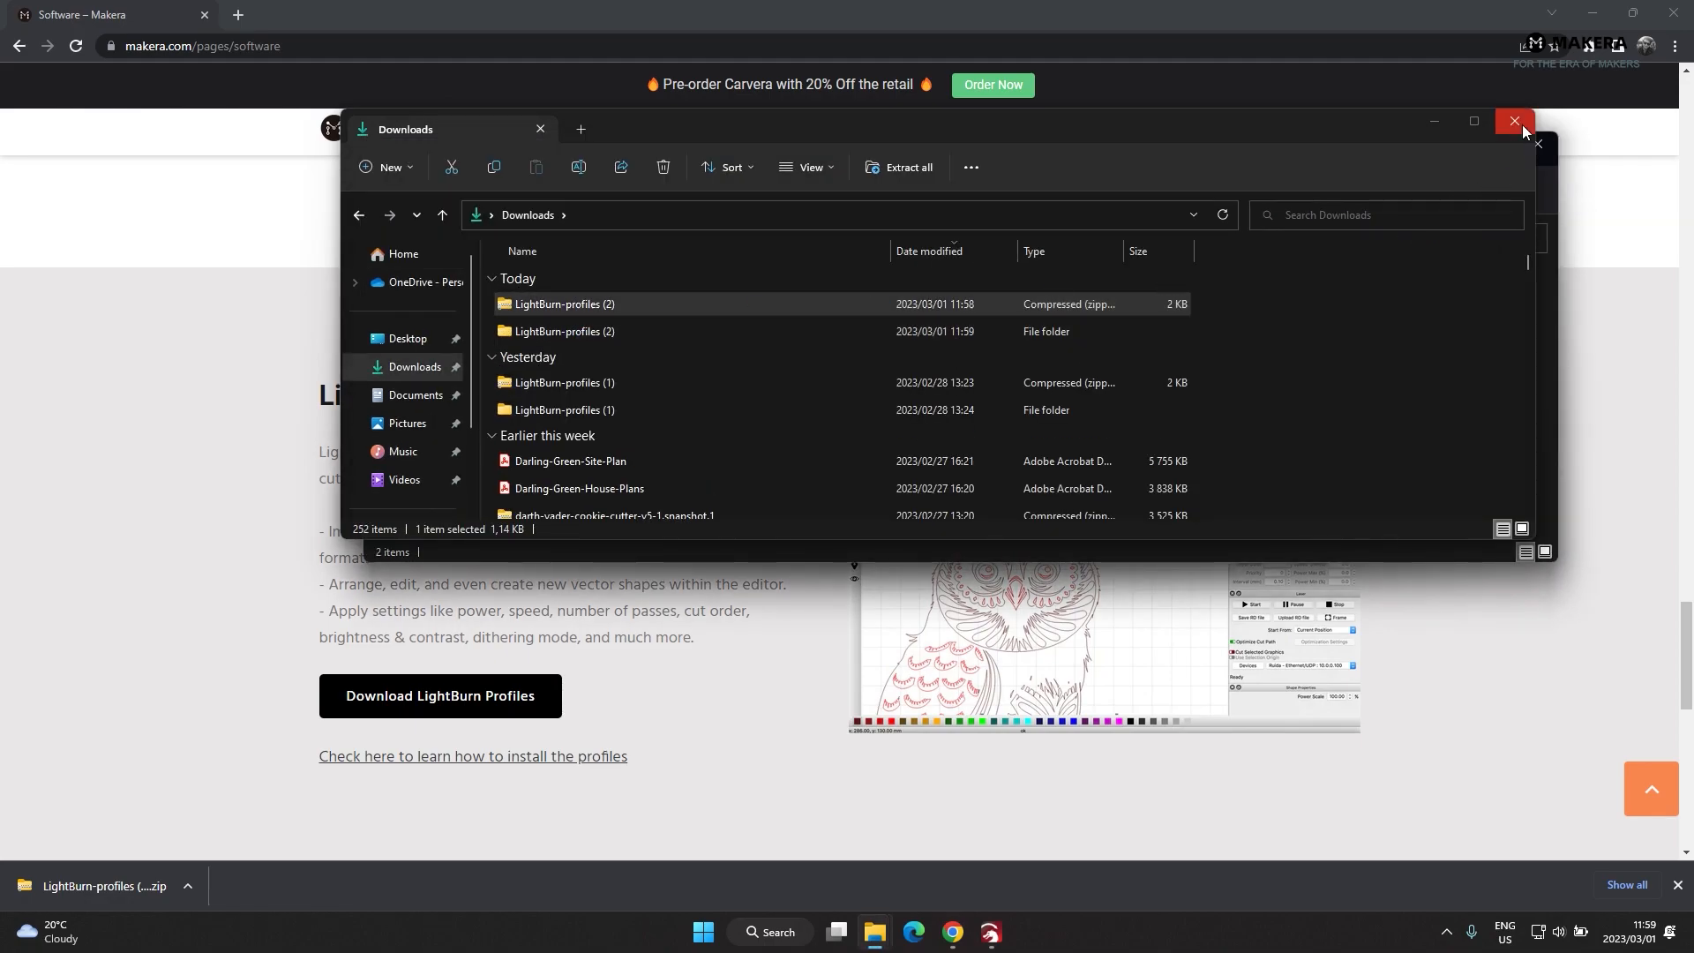
left_click(1522, 124)
left_click(1535, 151)
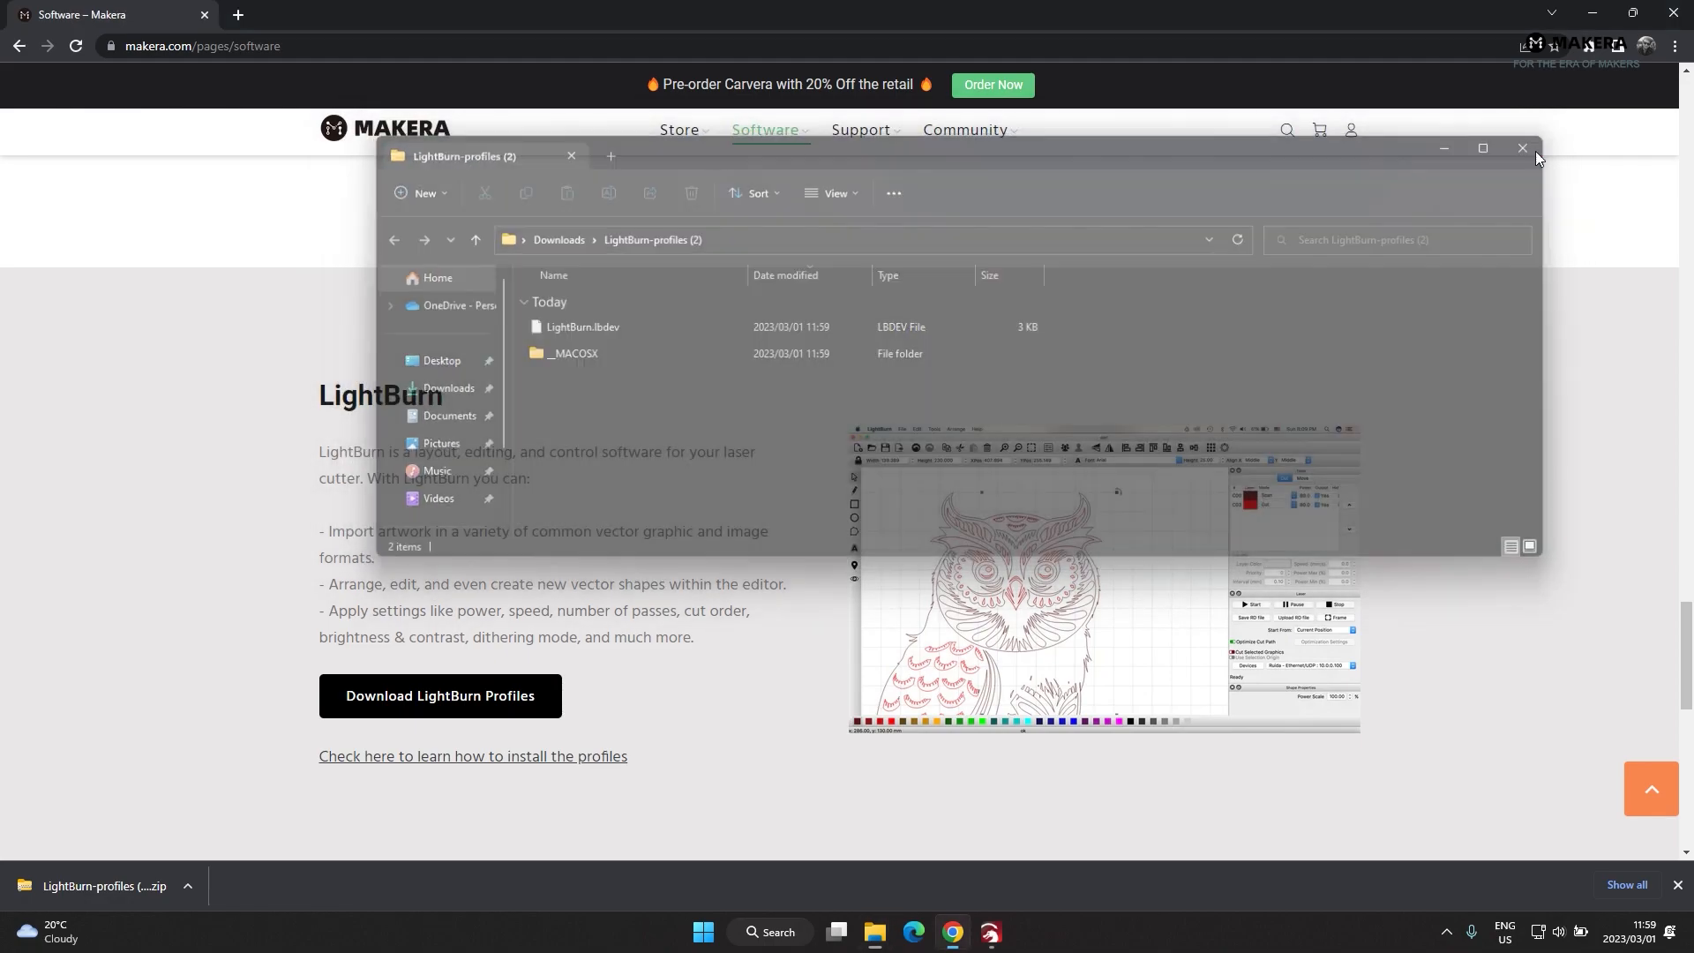
left_click(1673, 15)
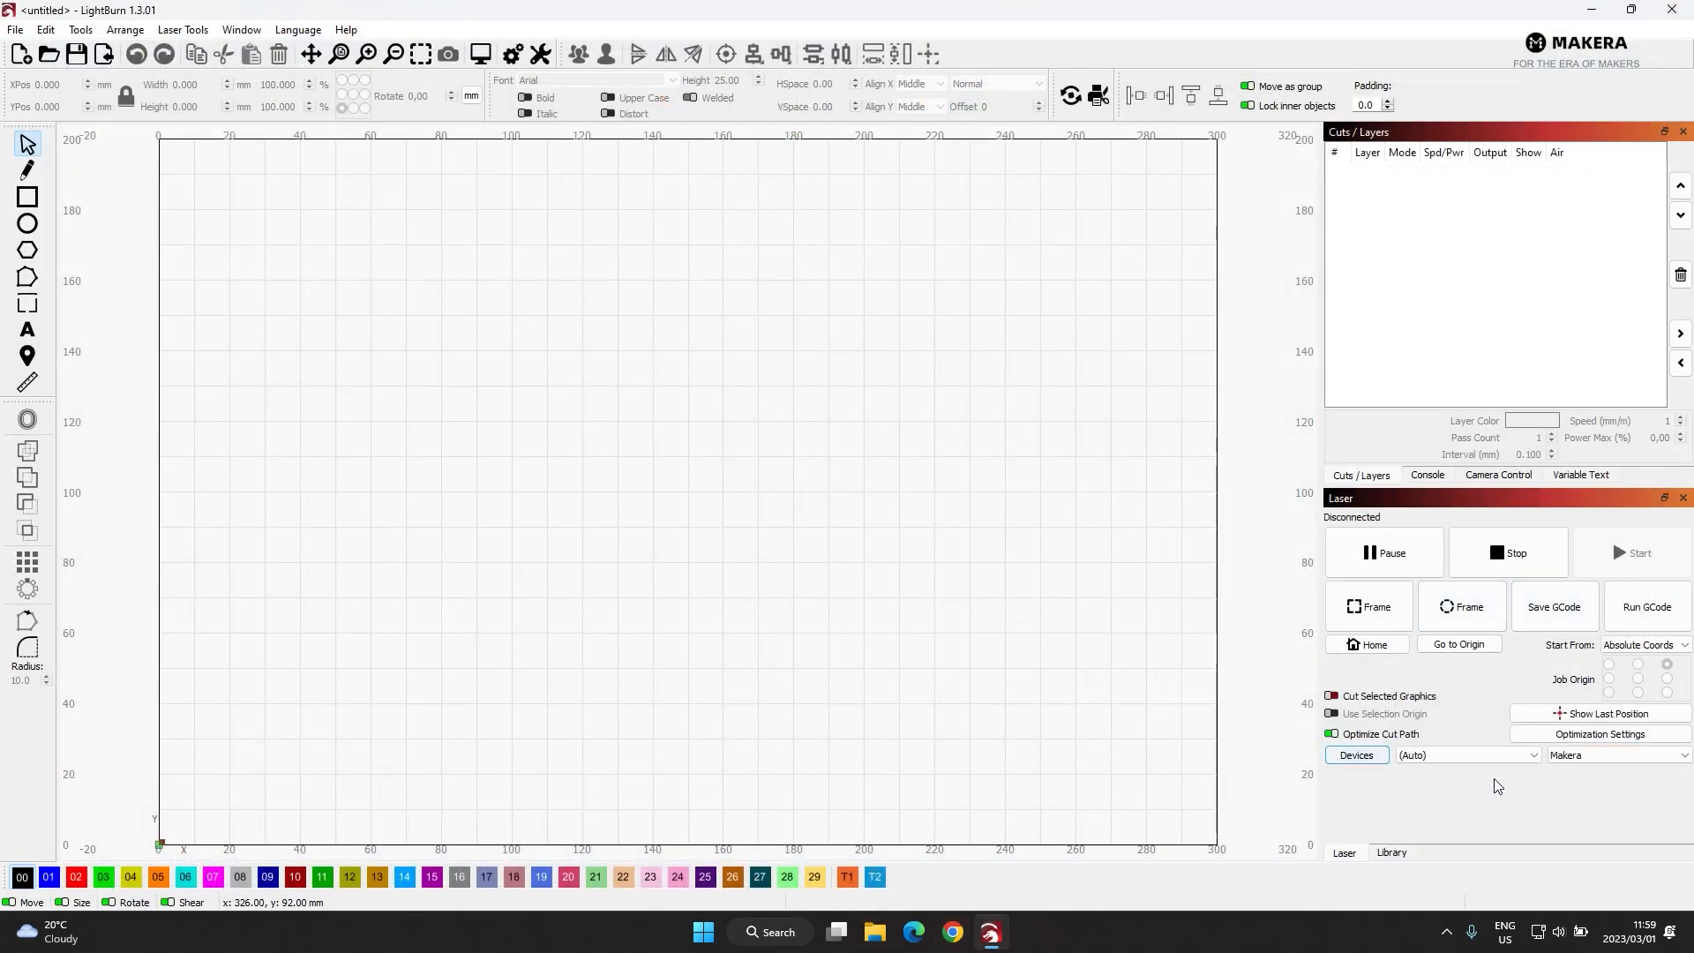
Import the device profile LightBurn.lbdev from the LightBurn-profiles (2) folder in Downloads into the device list.
left_click(1357, 756)
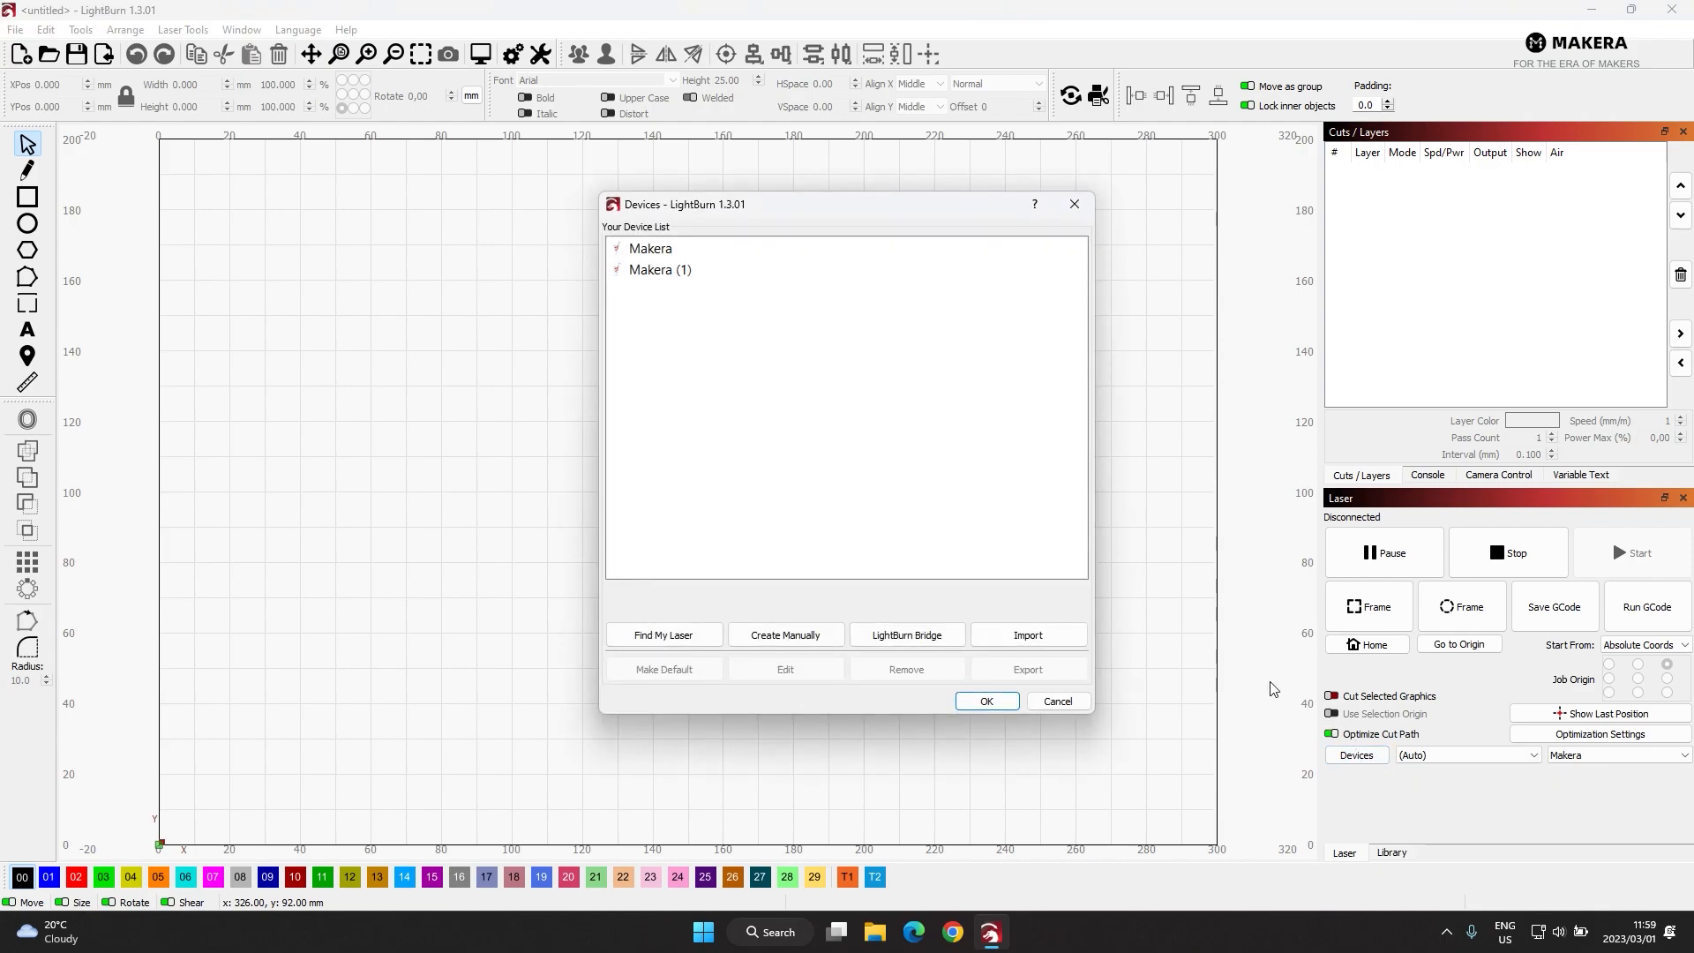
left_click(663, 272)
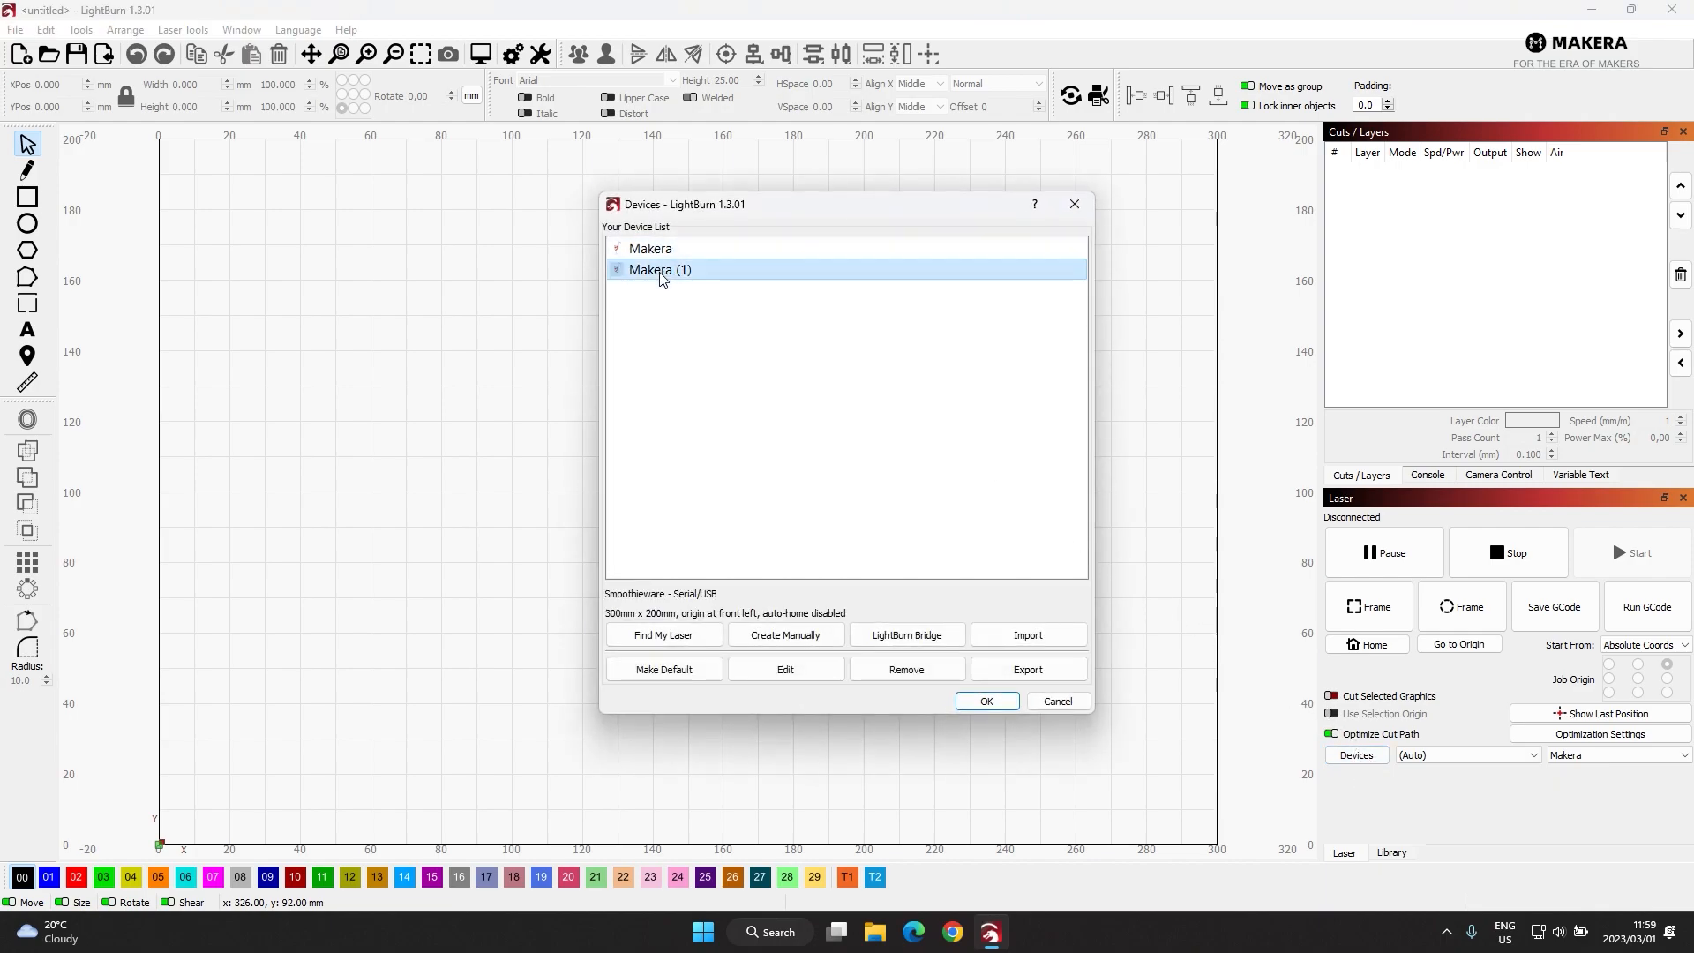
left_click(1021, 637)
left_click(680, 420)
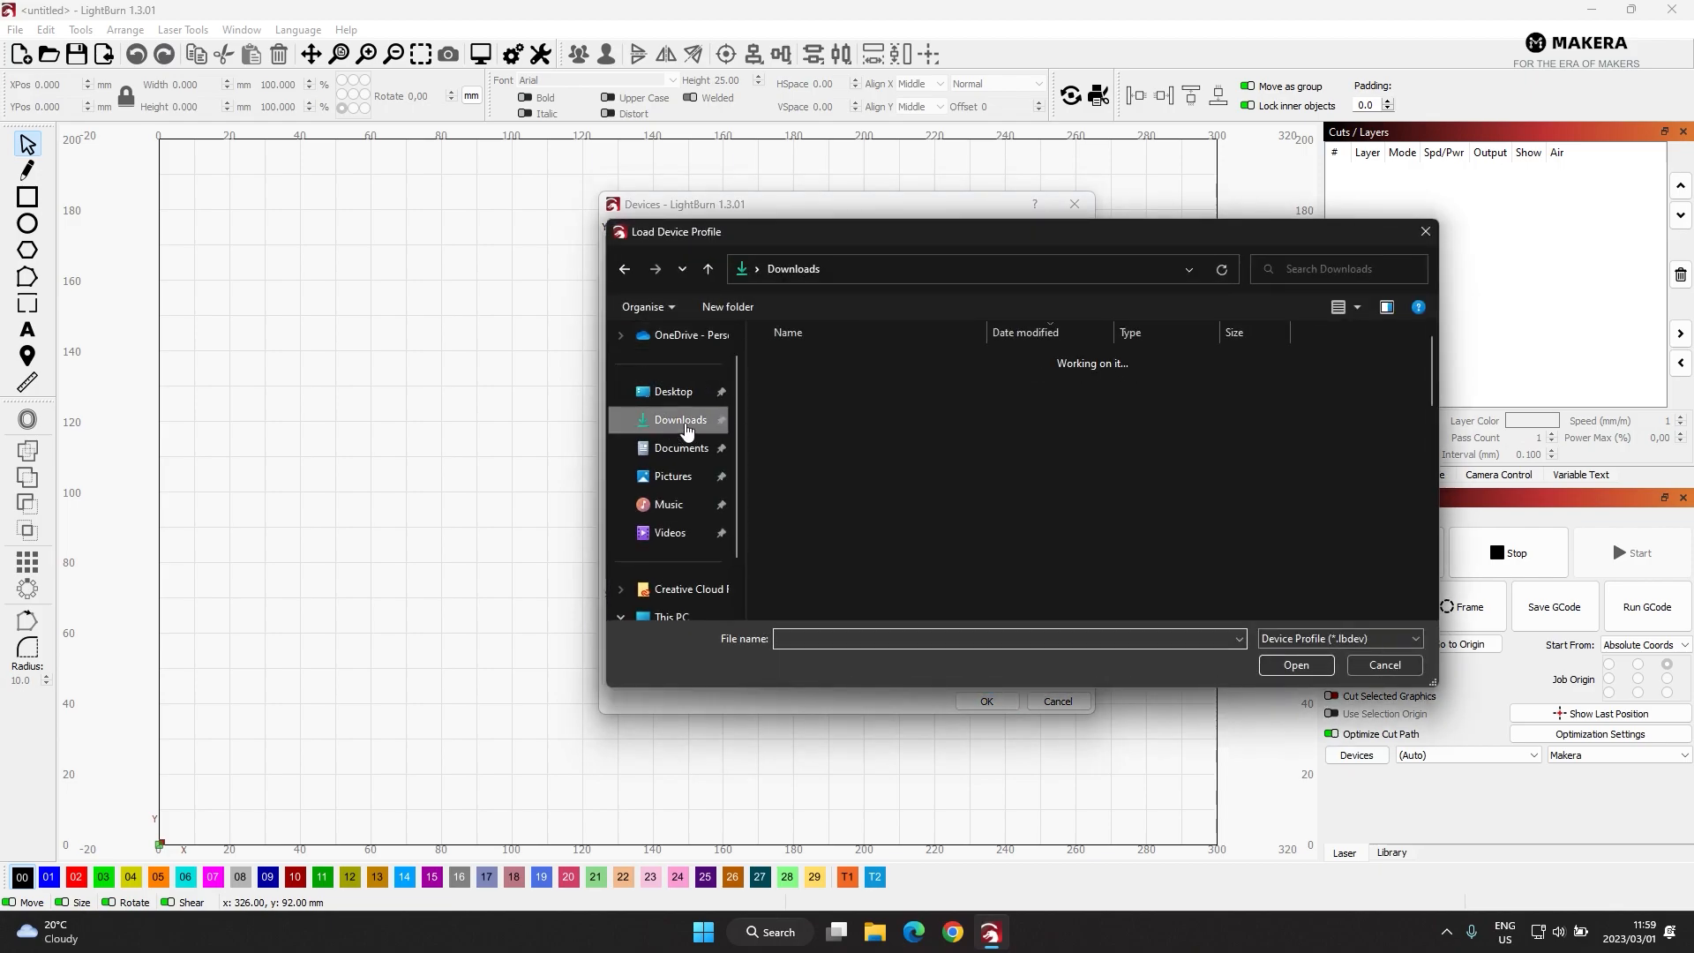
double_click(817, 394)
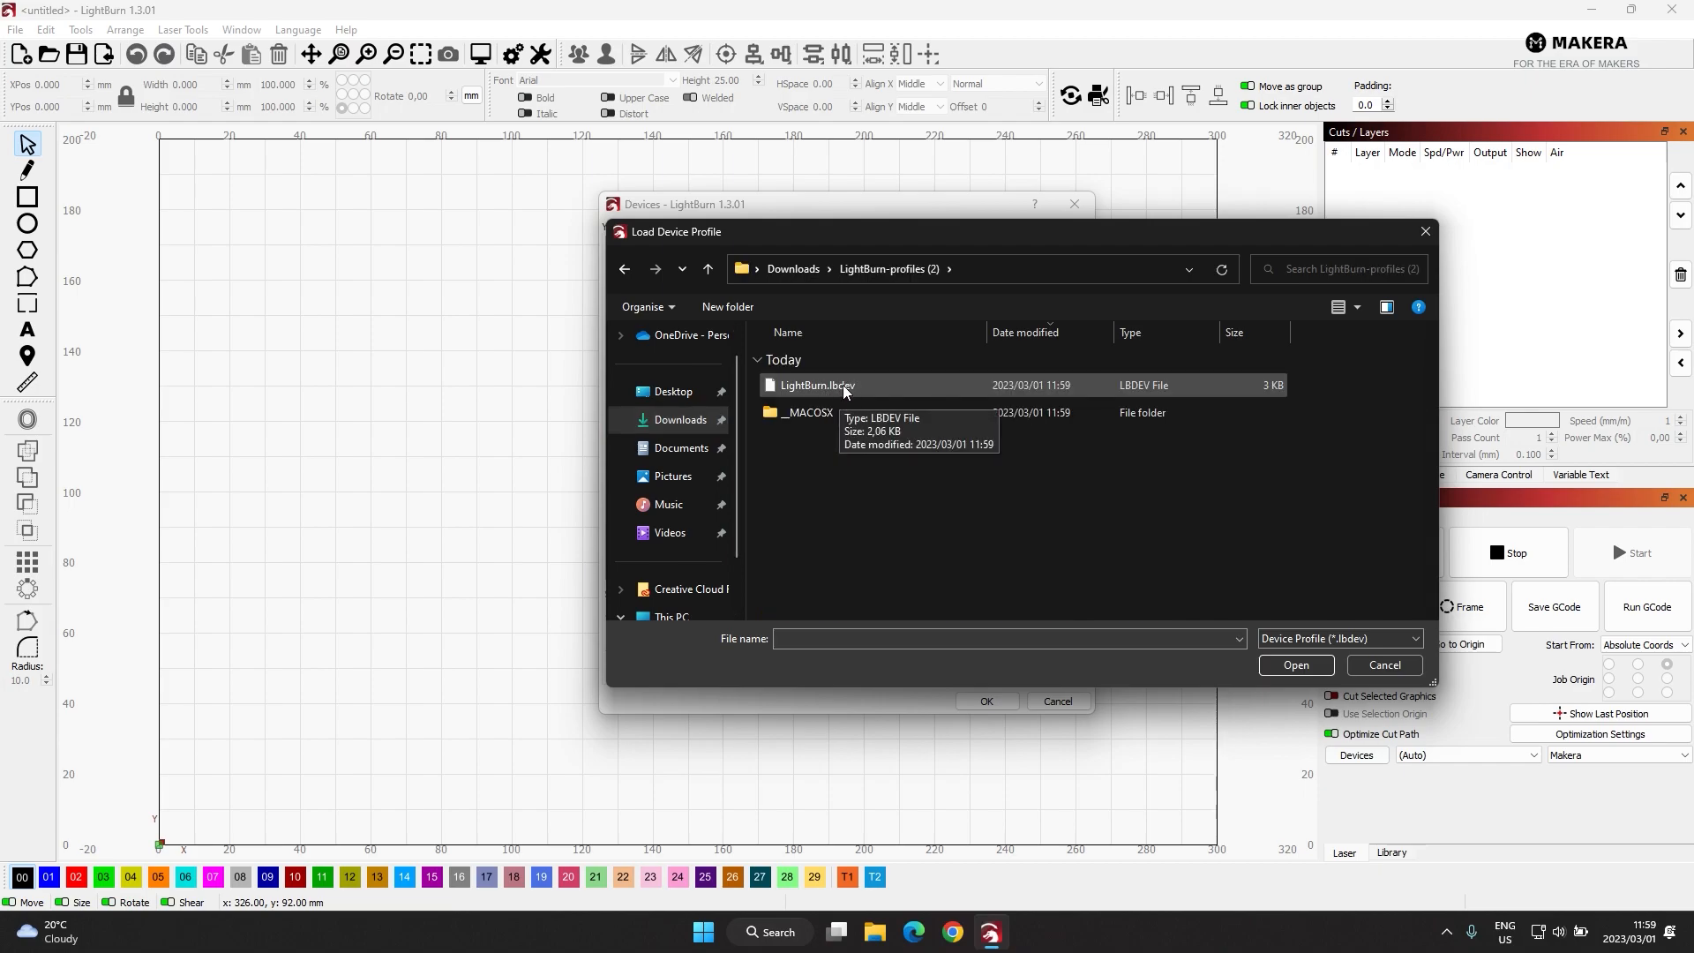
left_click(845, 384)
left_click(1295, 666)
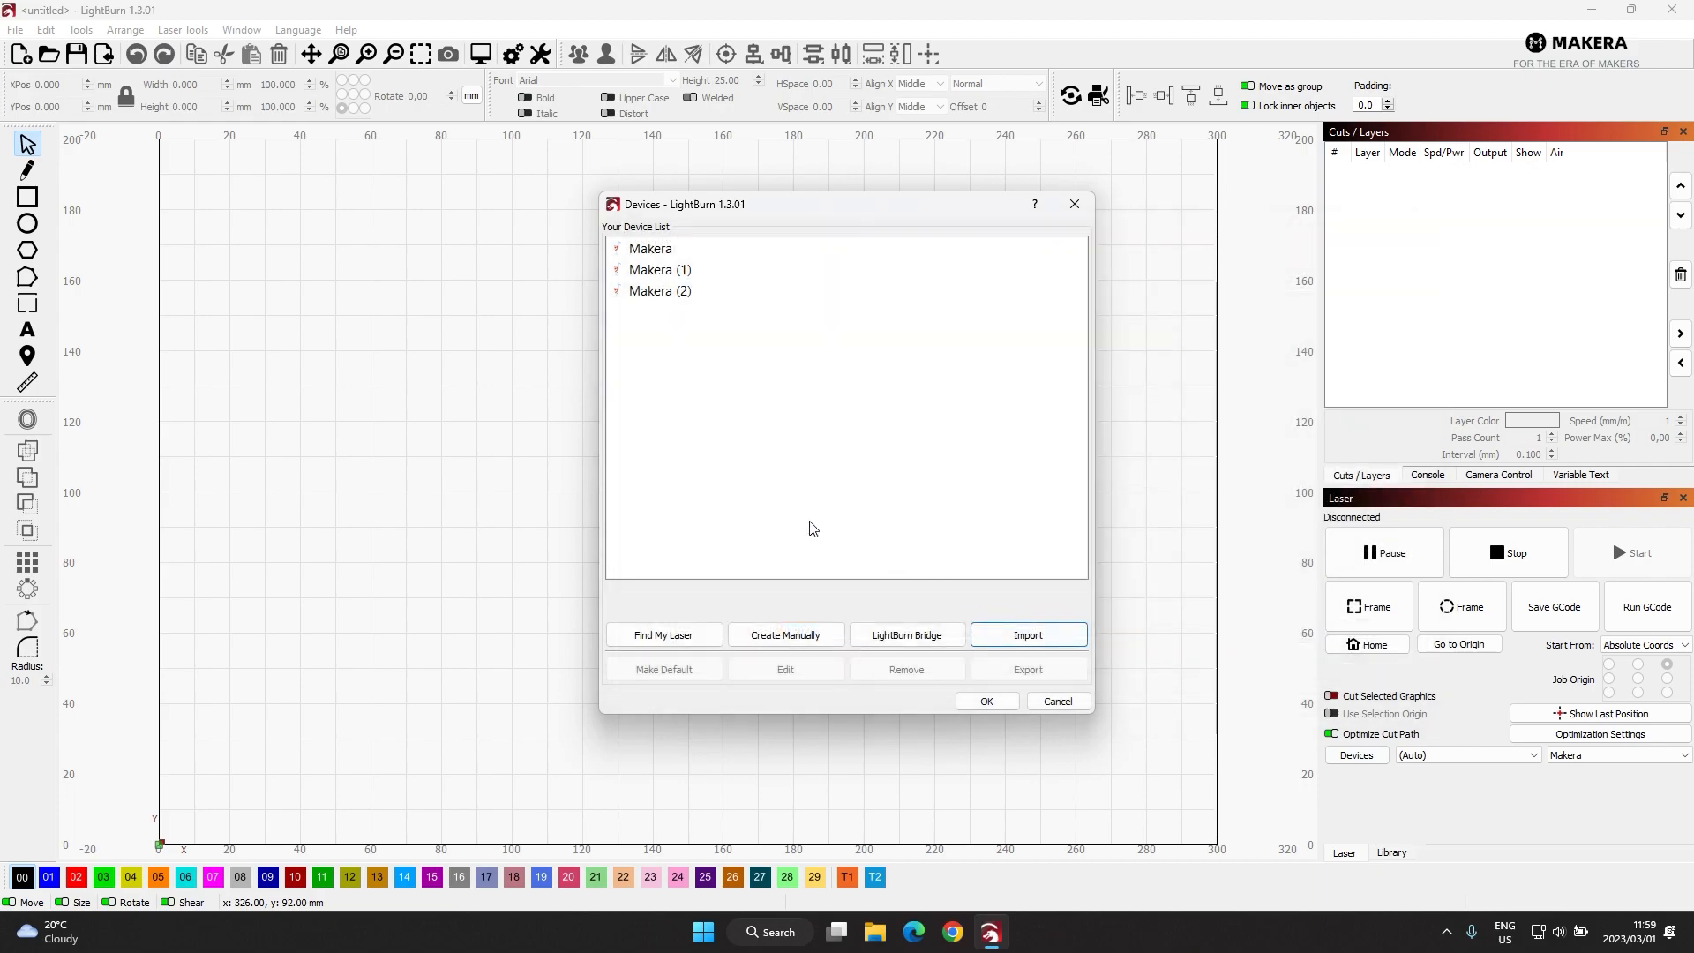
Remove the duplicate devices Makera (2) and Makera (1) from the device list and accept the remaining Makera device.
left_click(670, 249)
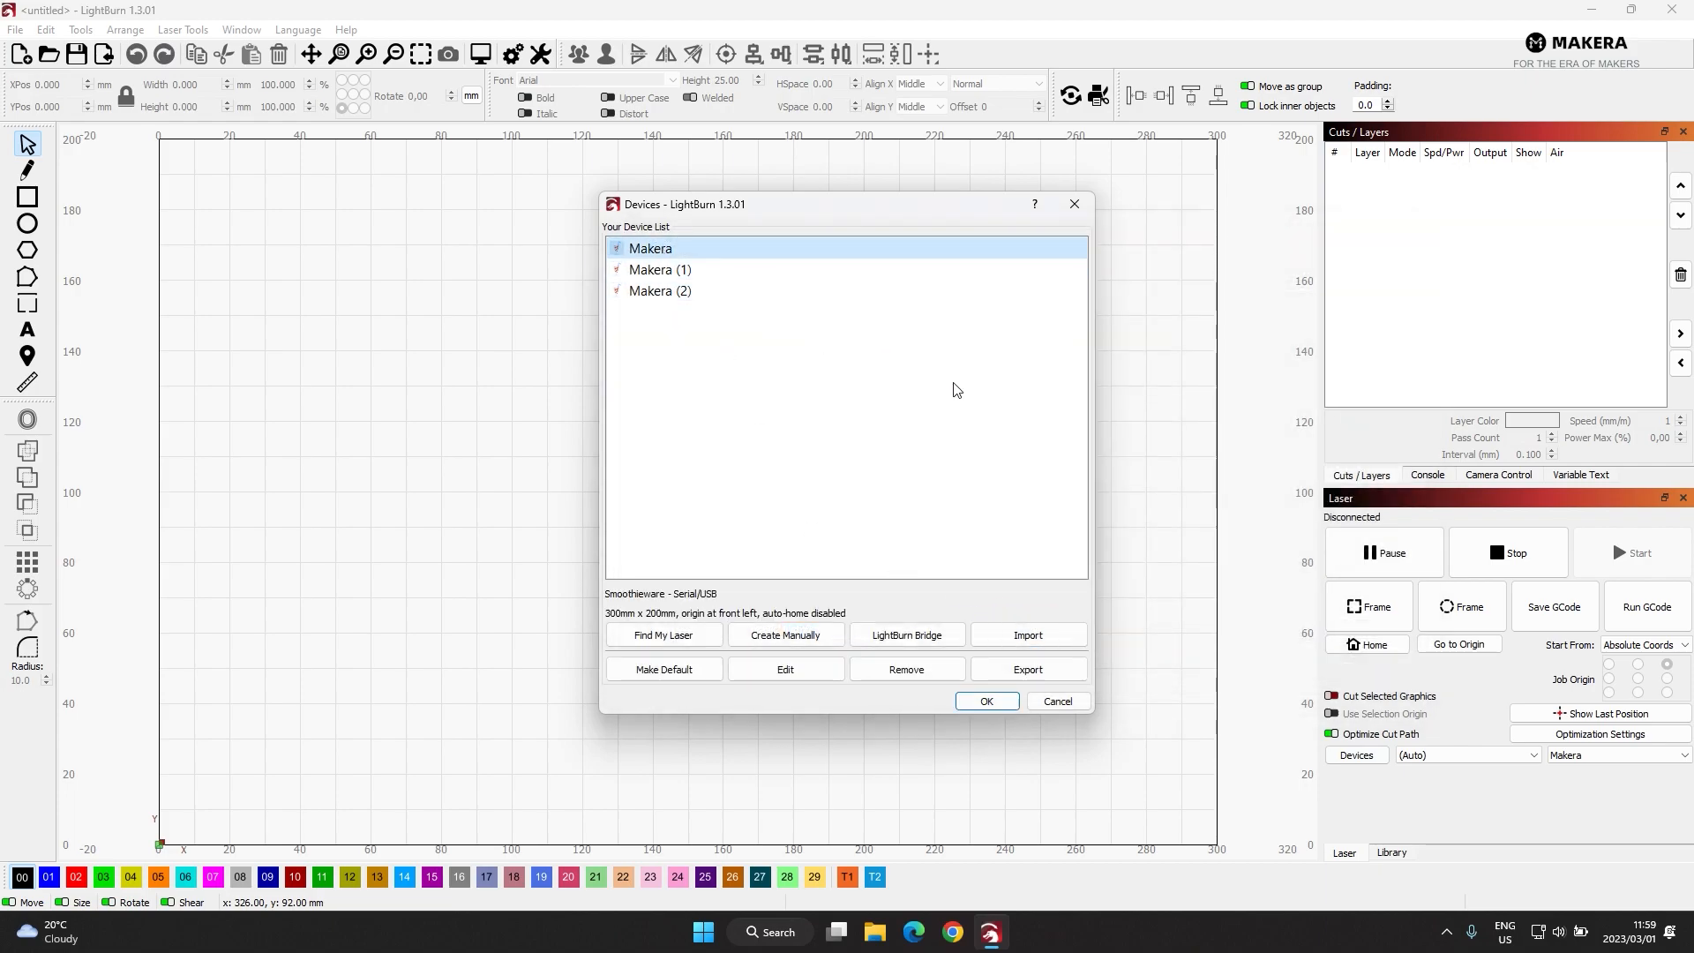
left_click(652, 291)
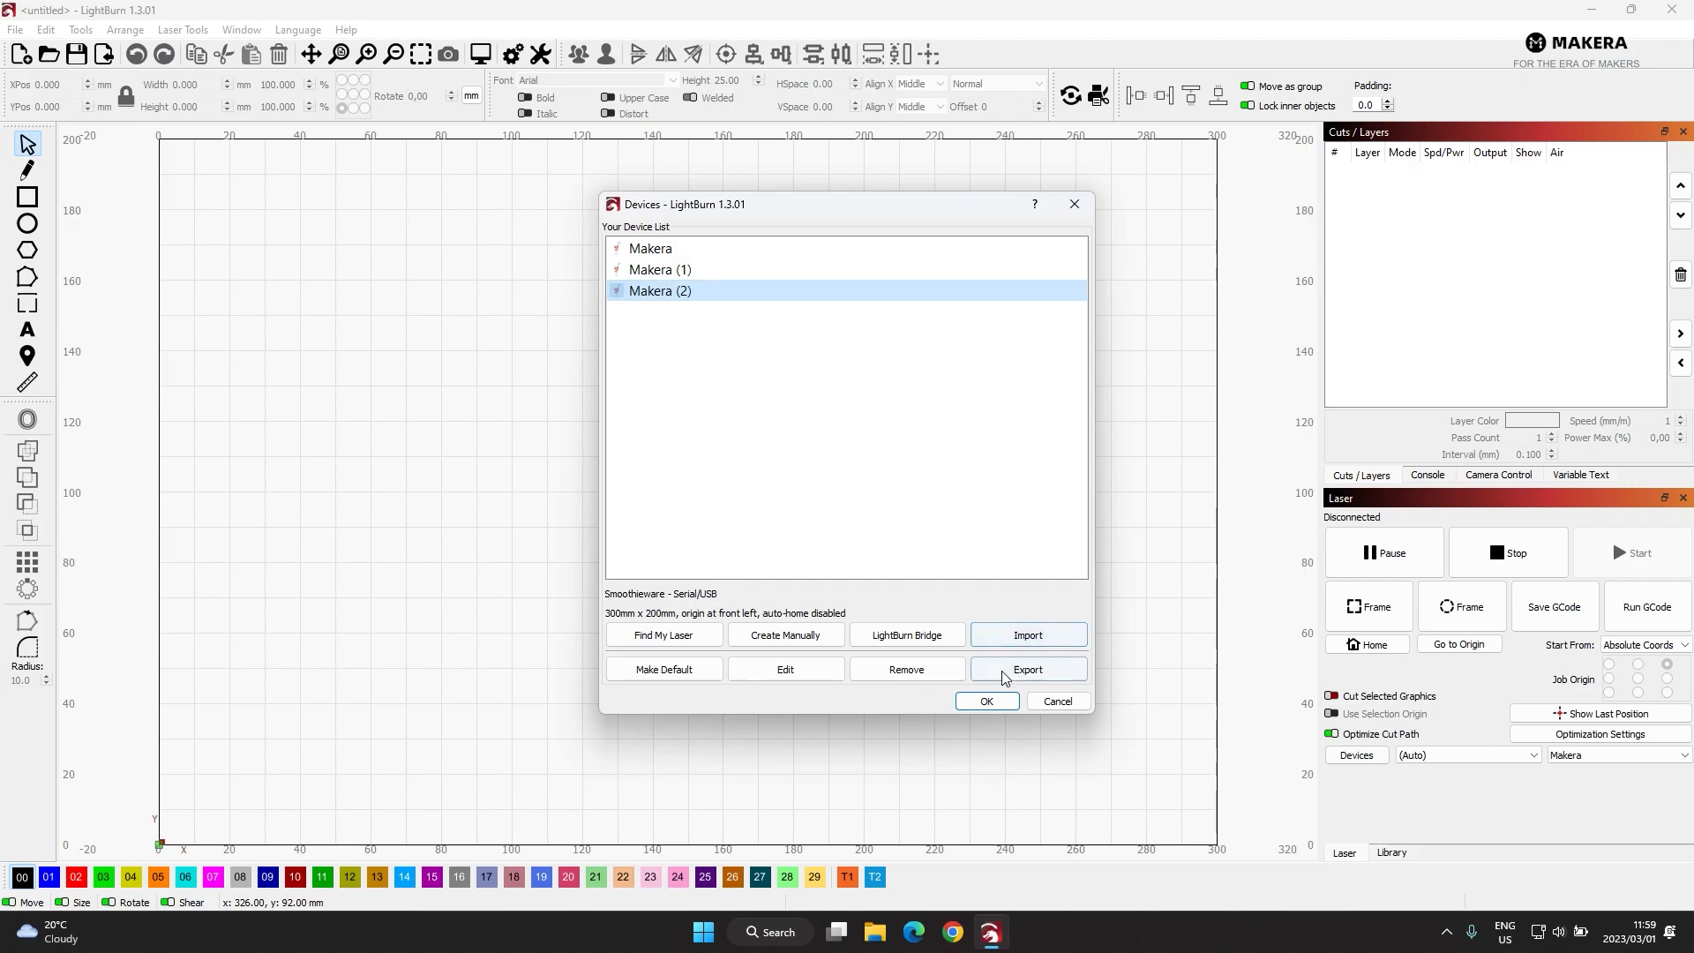
left_click(933, 670)
left_click(924, 674)
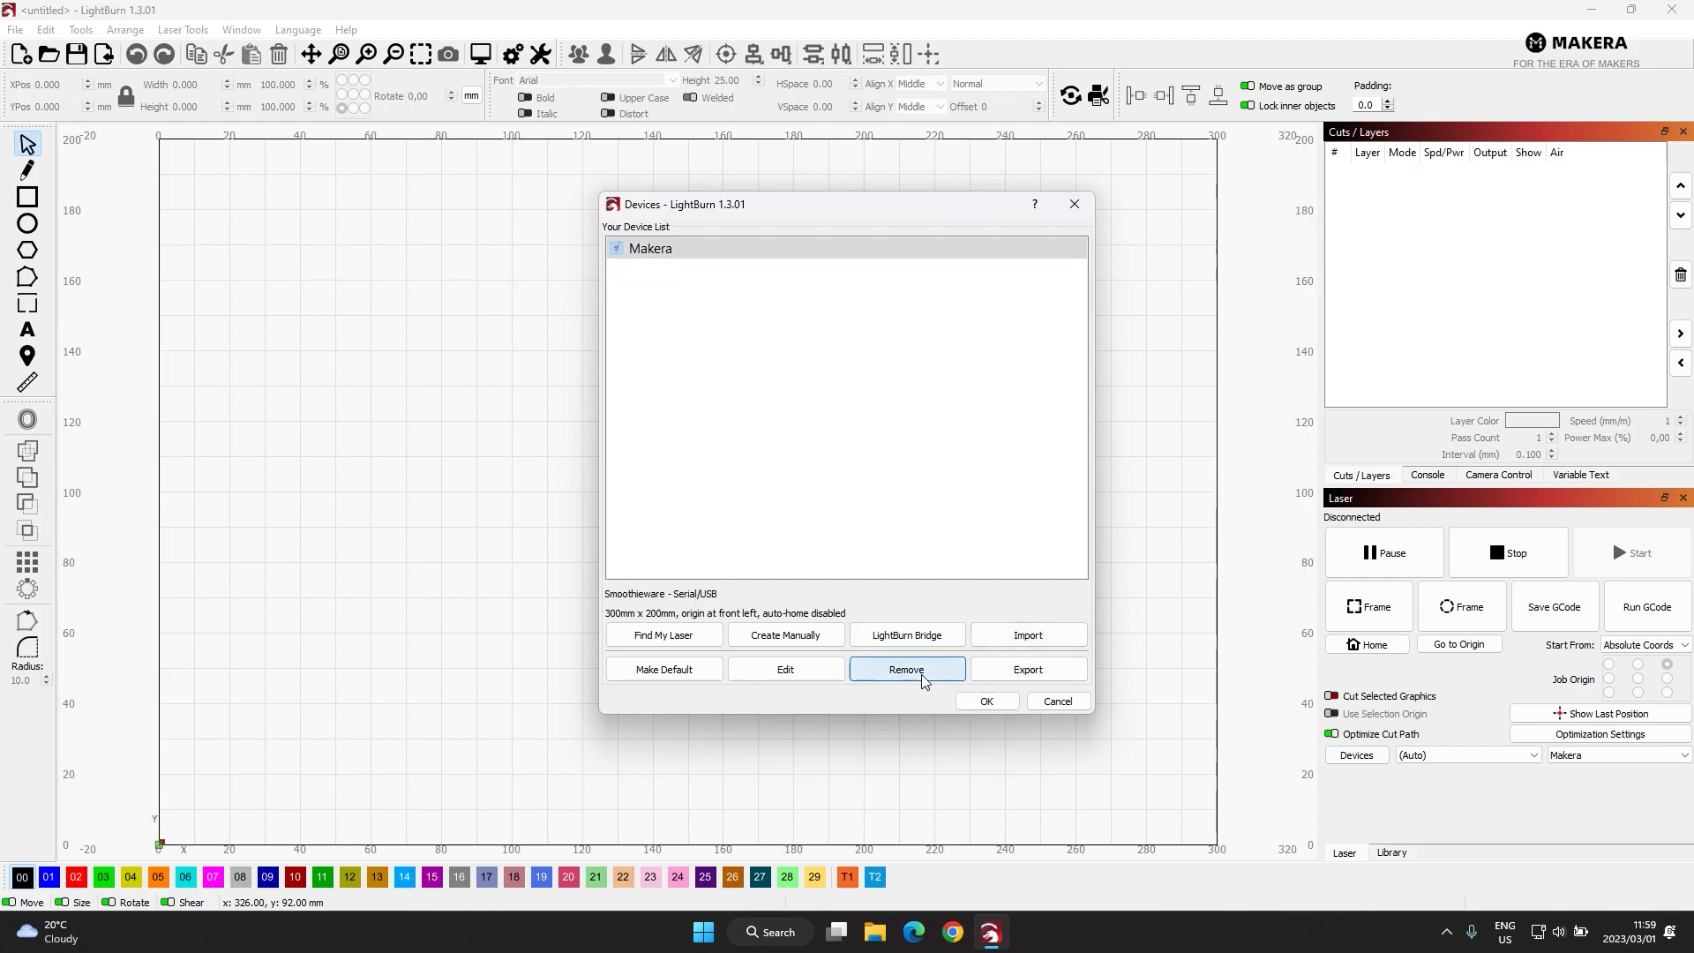
left_click(987, 702)
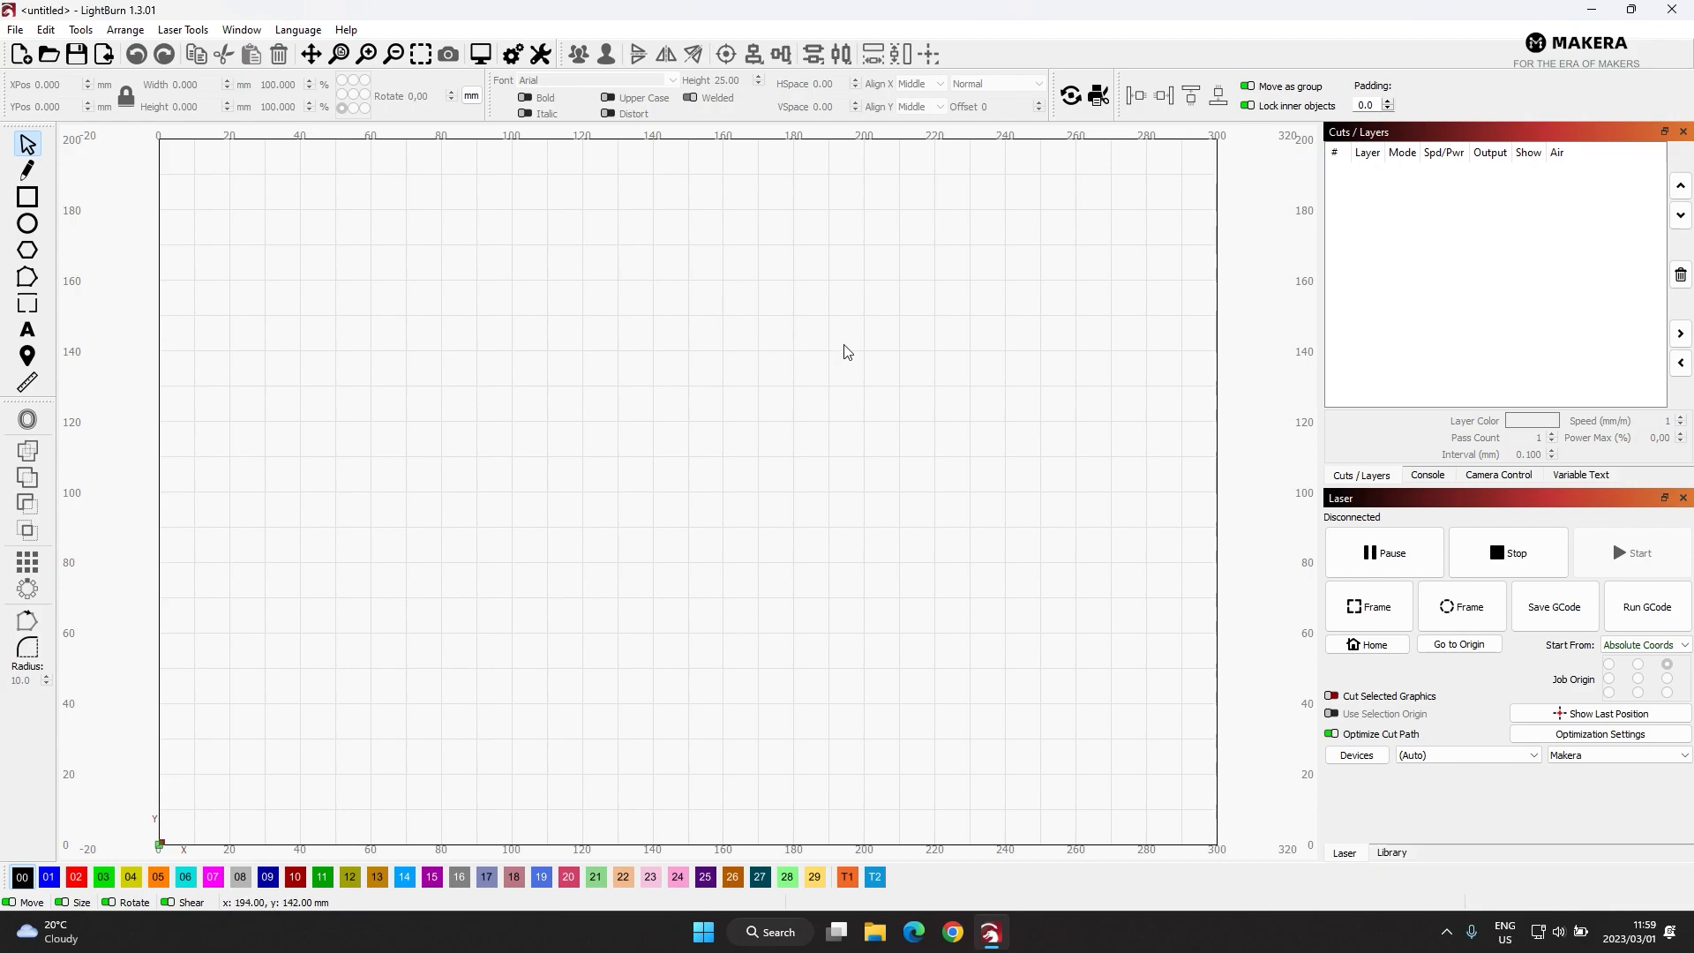
Draw a rectangle about 58 x 63 mm, an ellipse inside it and a hexagon about 42 x 41 mm overlapping its upper edge.
scroll(591, 422, "down", 1)
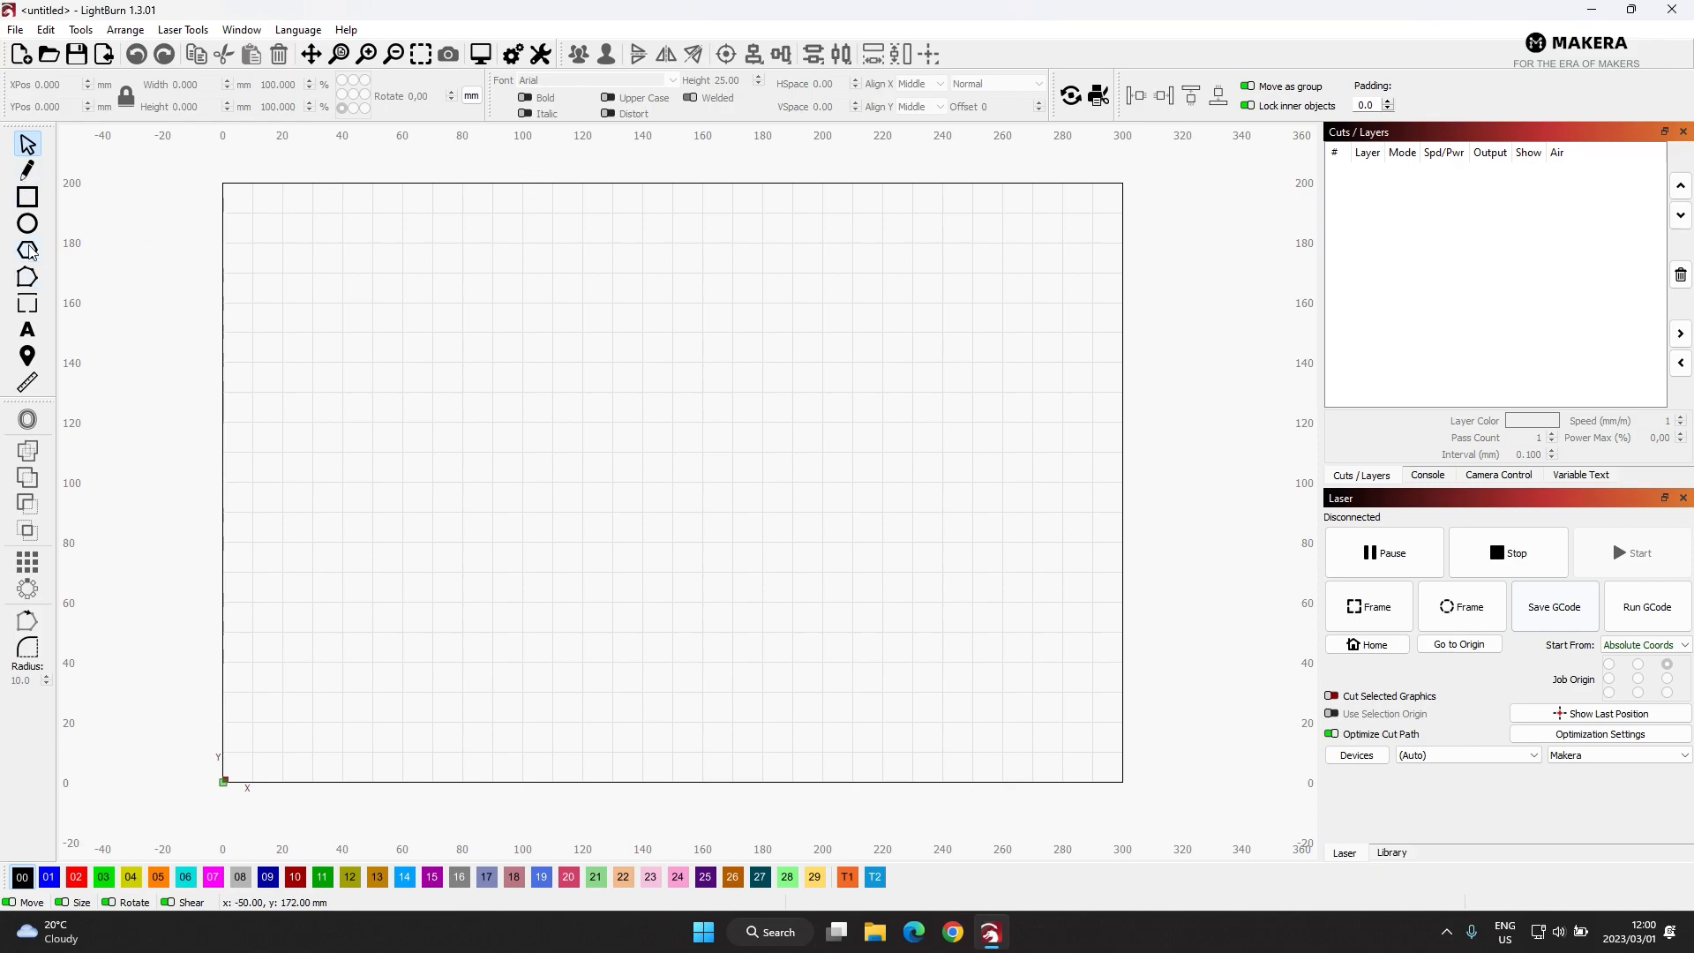
left_click(26, 199)
mouse_move(243, 333)
left_mouse_down()
mouse_move(348, 469)
mouse_move(418, 524)
left_mouse_up()
key("ctrl+e")
left_click_drag(287, 397, 382, 480)
left_click(28, 251)
left_click_drag(316, 278, 441, 402)
left_click(28, 278)
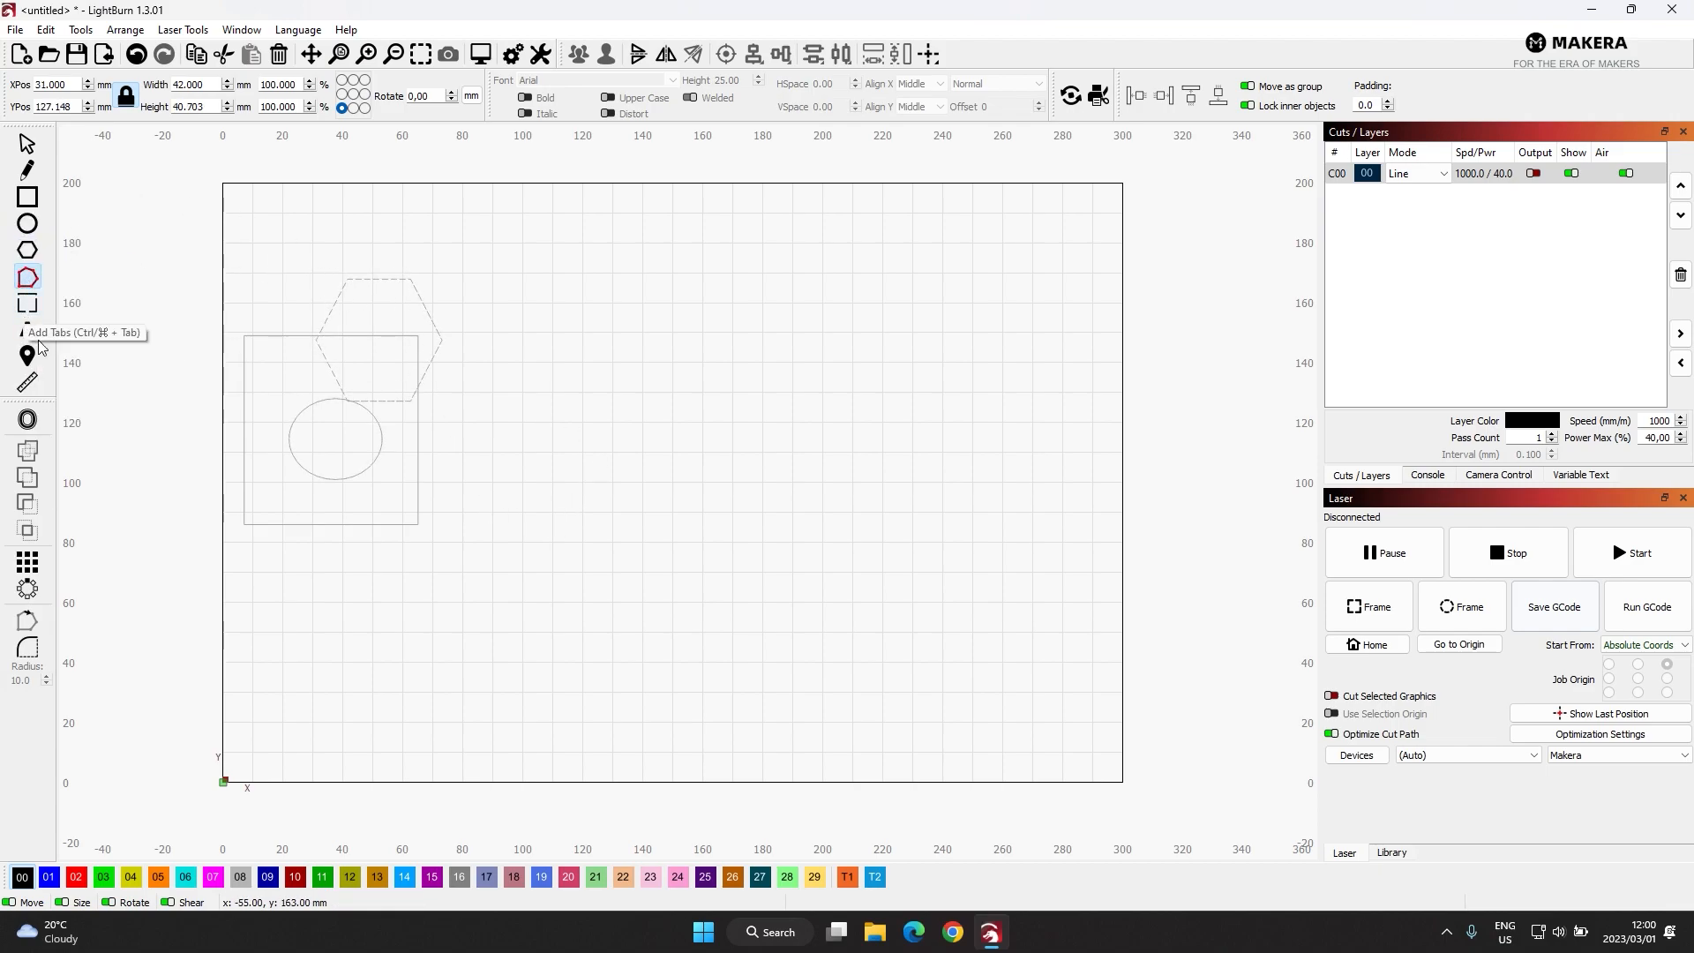
Measure the rectangle by its vertical edge nearest the hexagon and close the measurement.
left_click(28, 382)
left_click(419, 430)
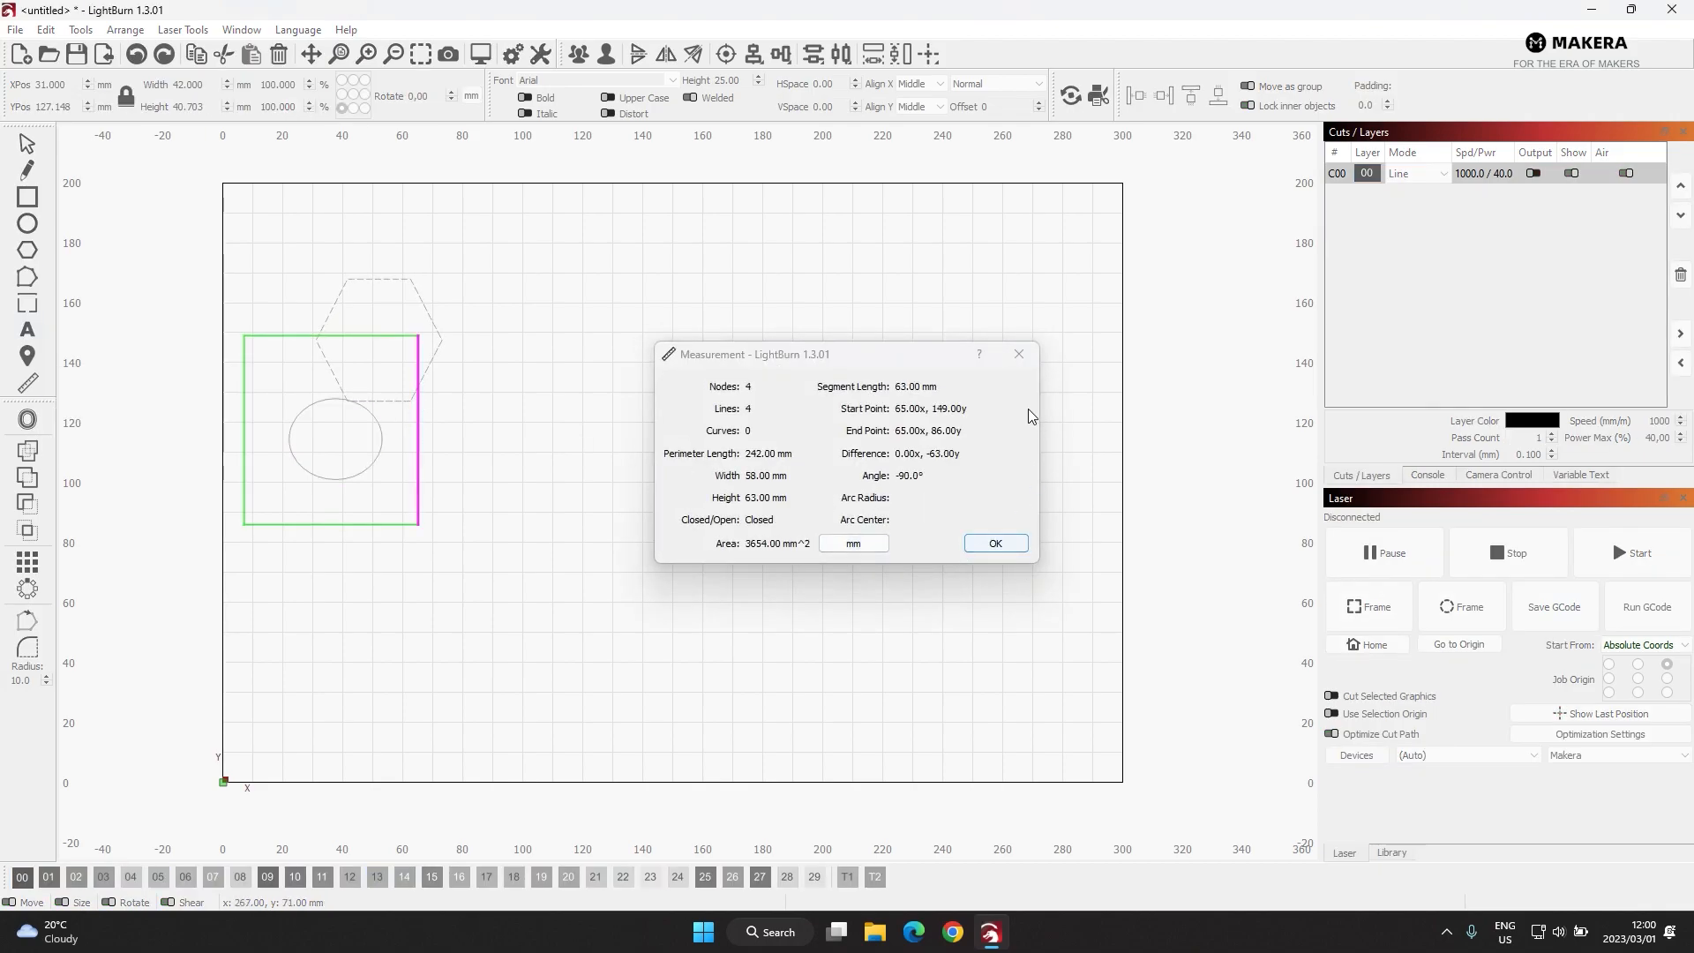
left_click(1018, 355)
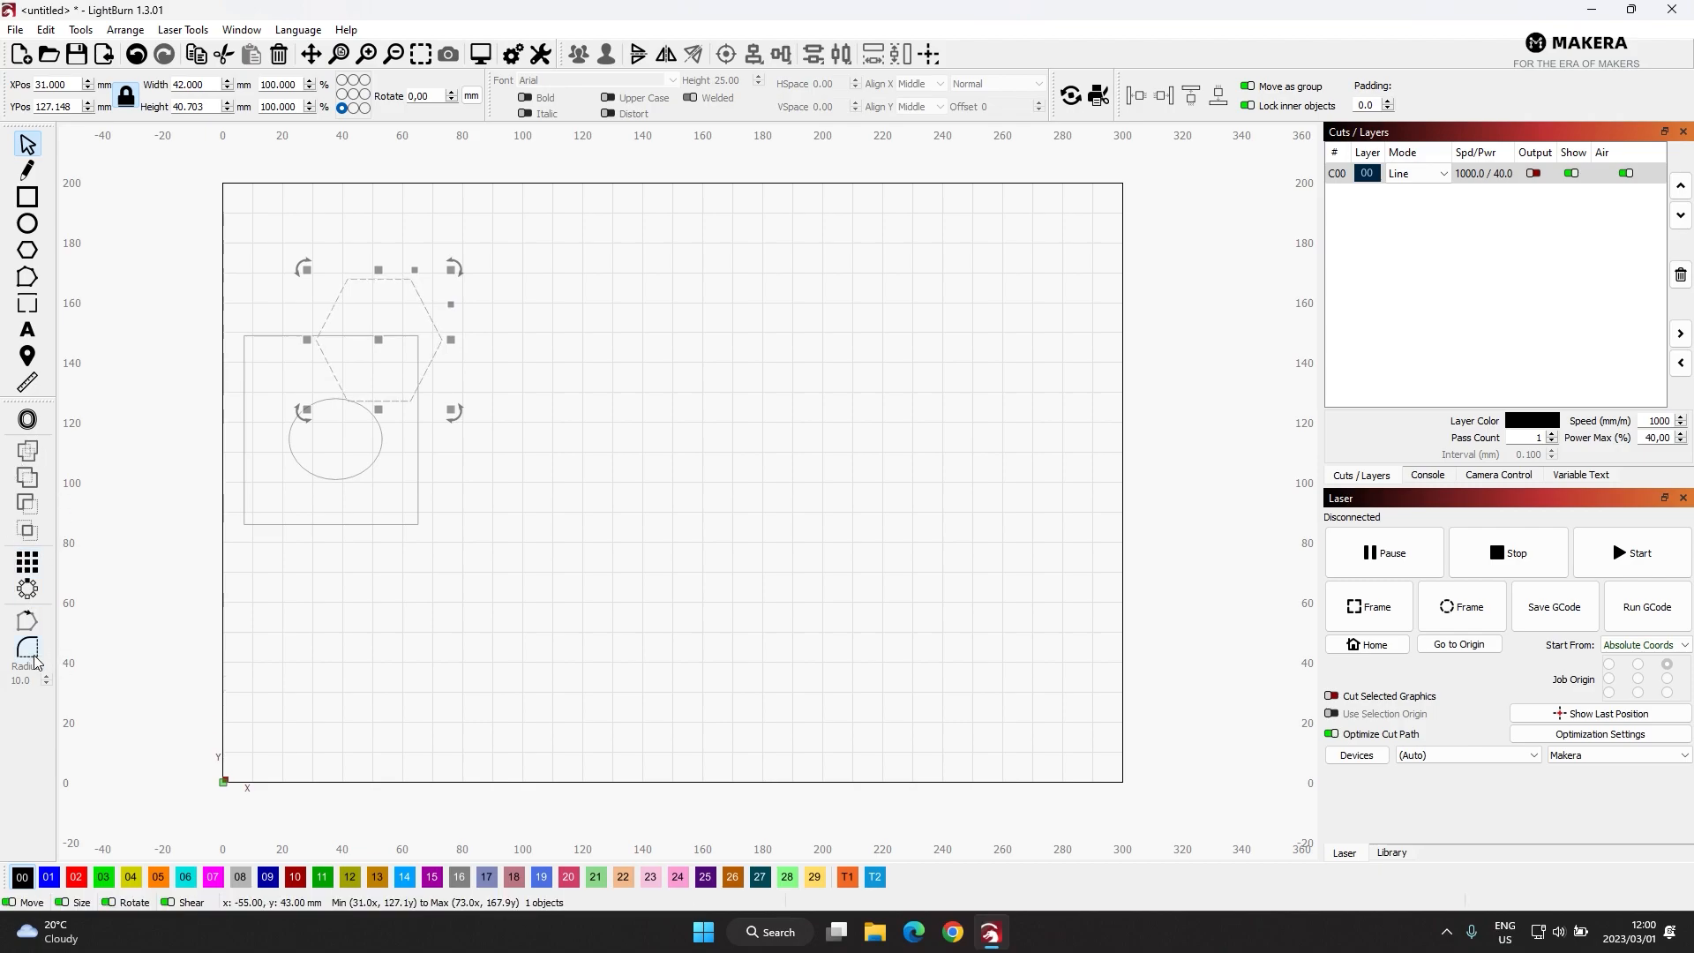
Delete the rectangle, ellipse and hexagon together from the workspace.
left_click(533, 303)
left_click_drag(519, 225, 204, 596)
key("Delete")
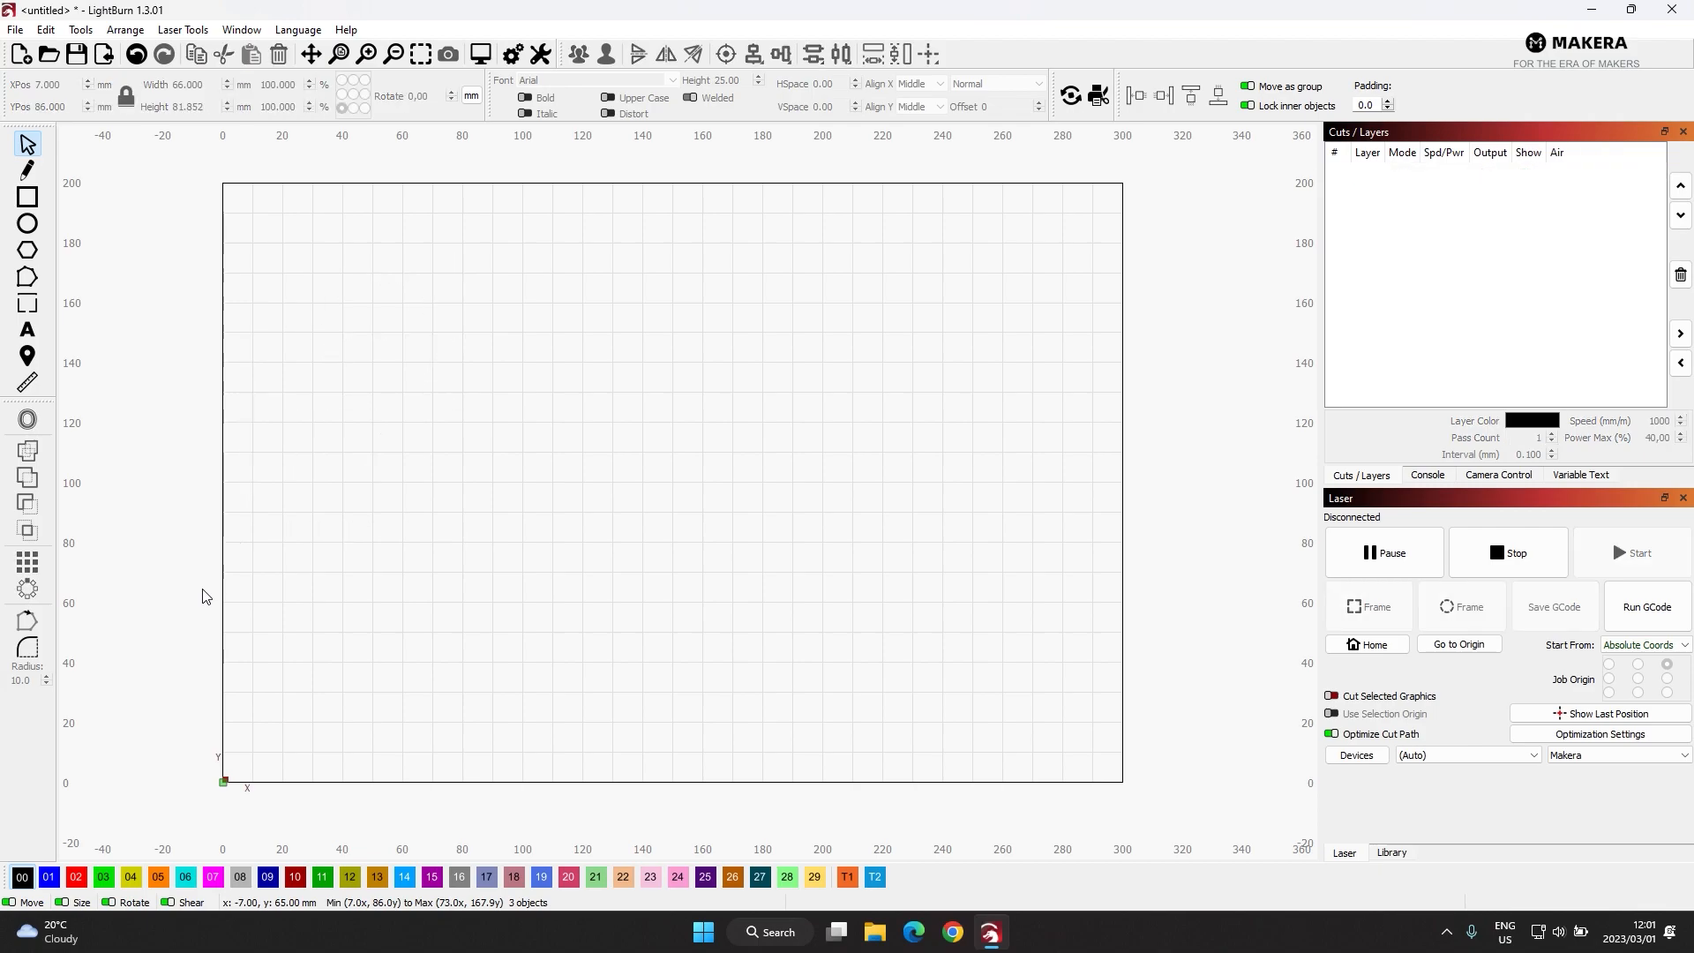
Import the microphone wallpaper, portrait wallpaper, Asset 1, carvera centre and riaa amp files together from the Desktop folder into the LightBurn workspace.
key("super+e")
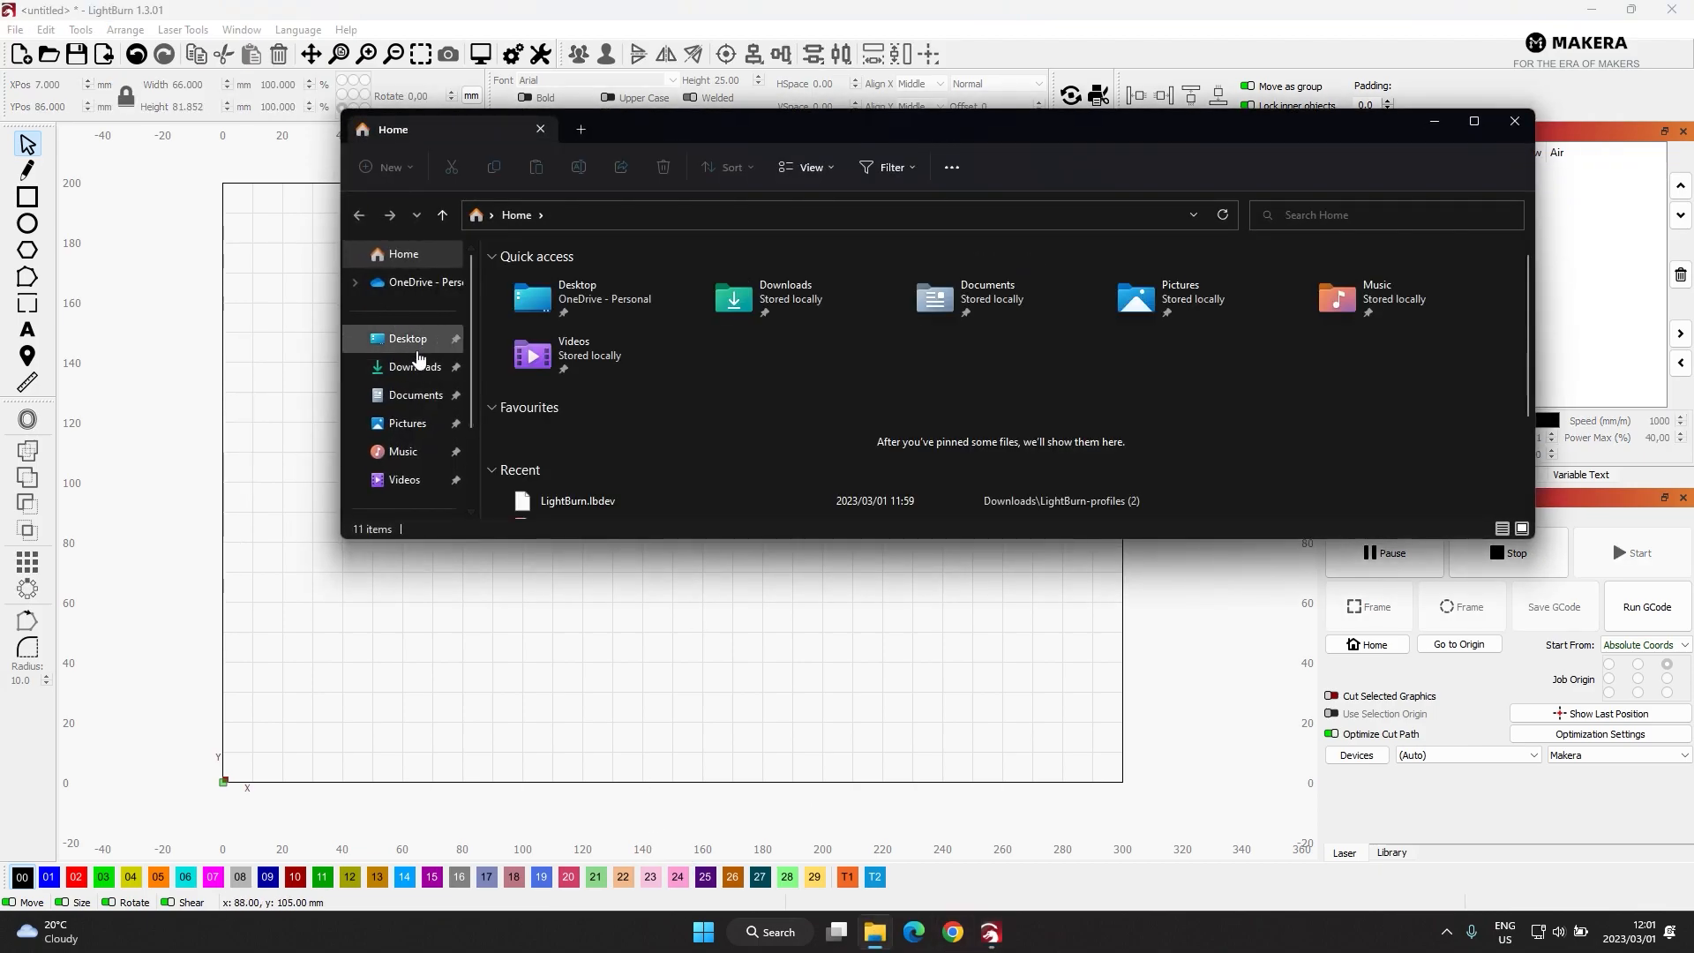
left_click(411, 342)
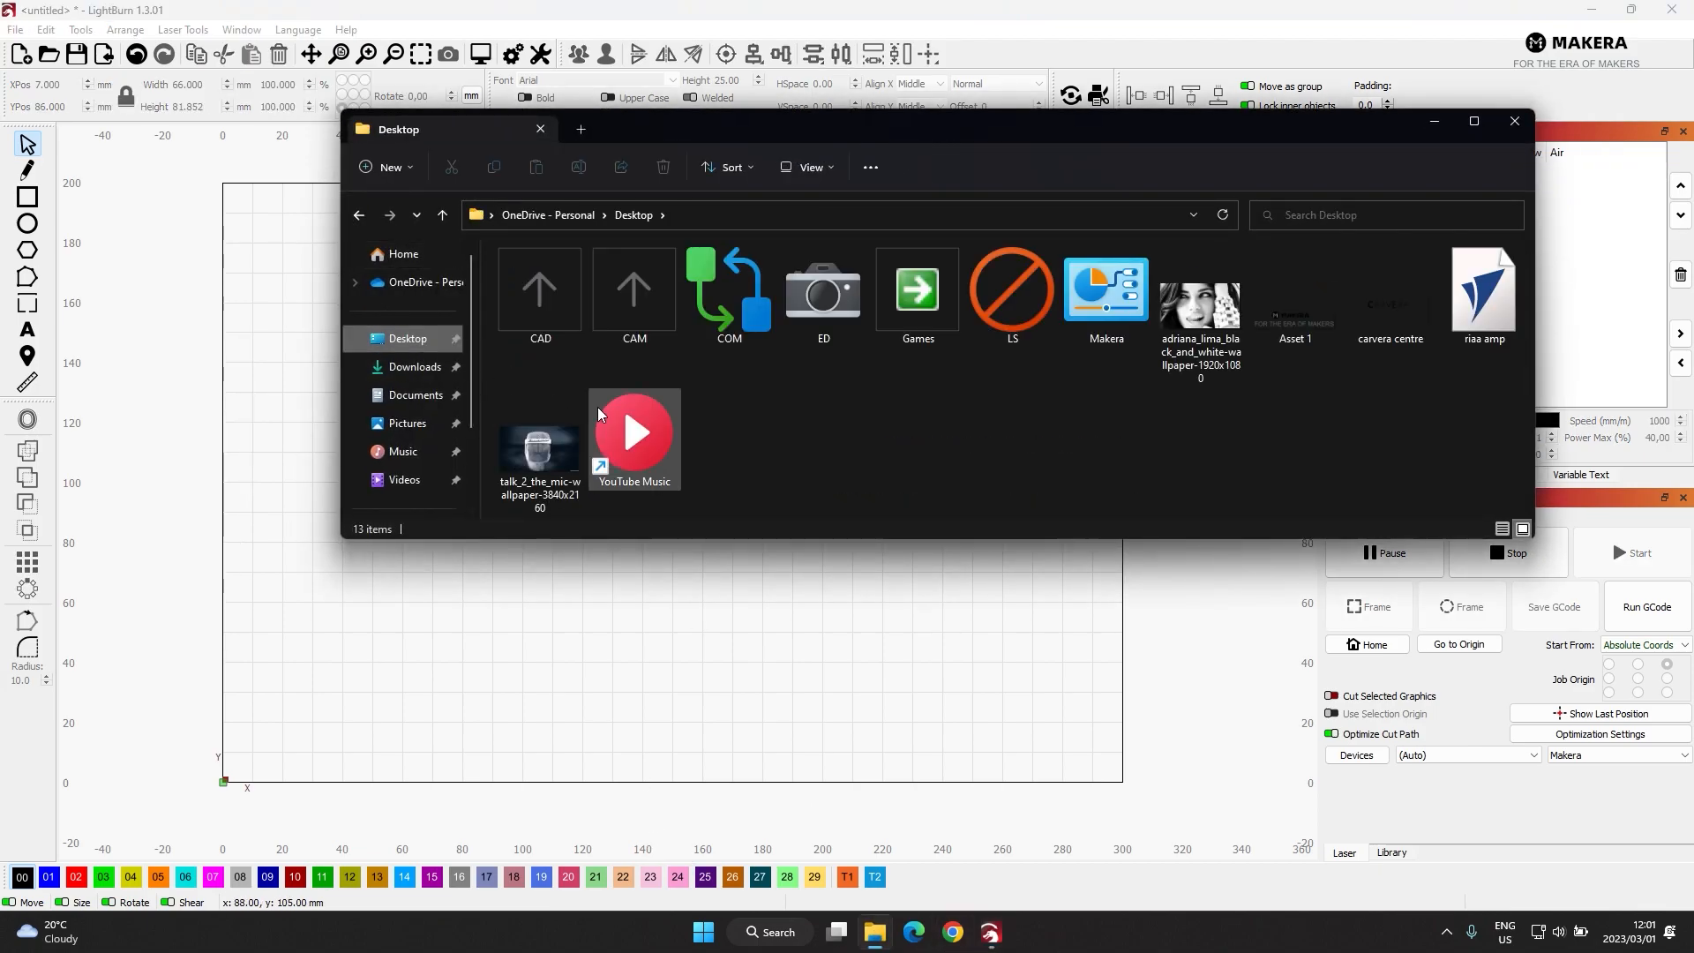
left_click(538, 459)
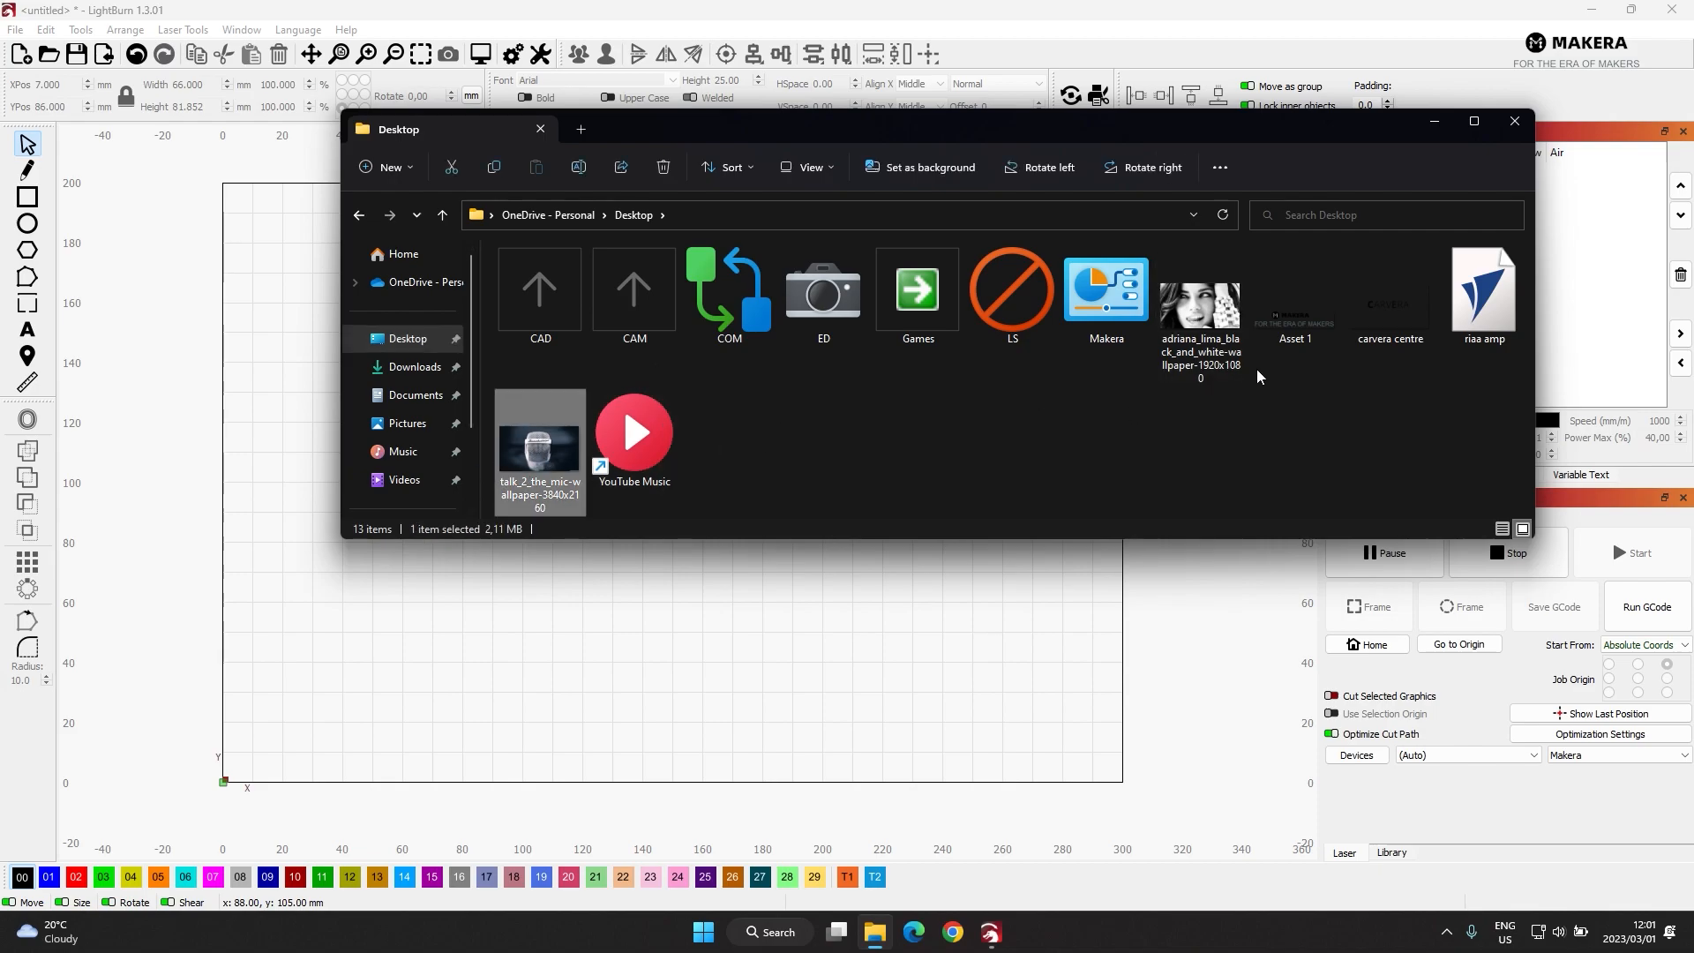
left_click(1210, 340)
left_click(1287, 324, "ctrl")
left_click(1387, 320, "ctrl")
left_click(1478, 317, "ctrl")
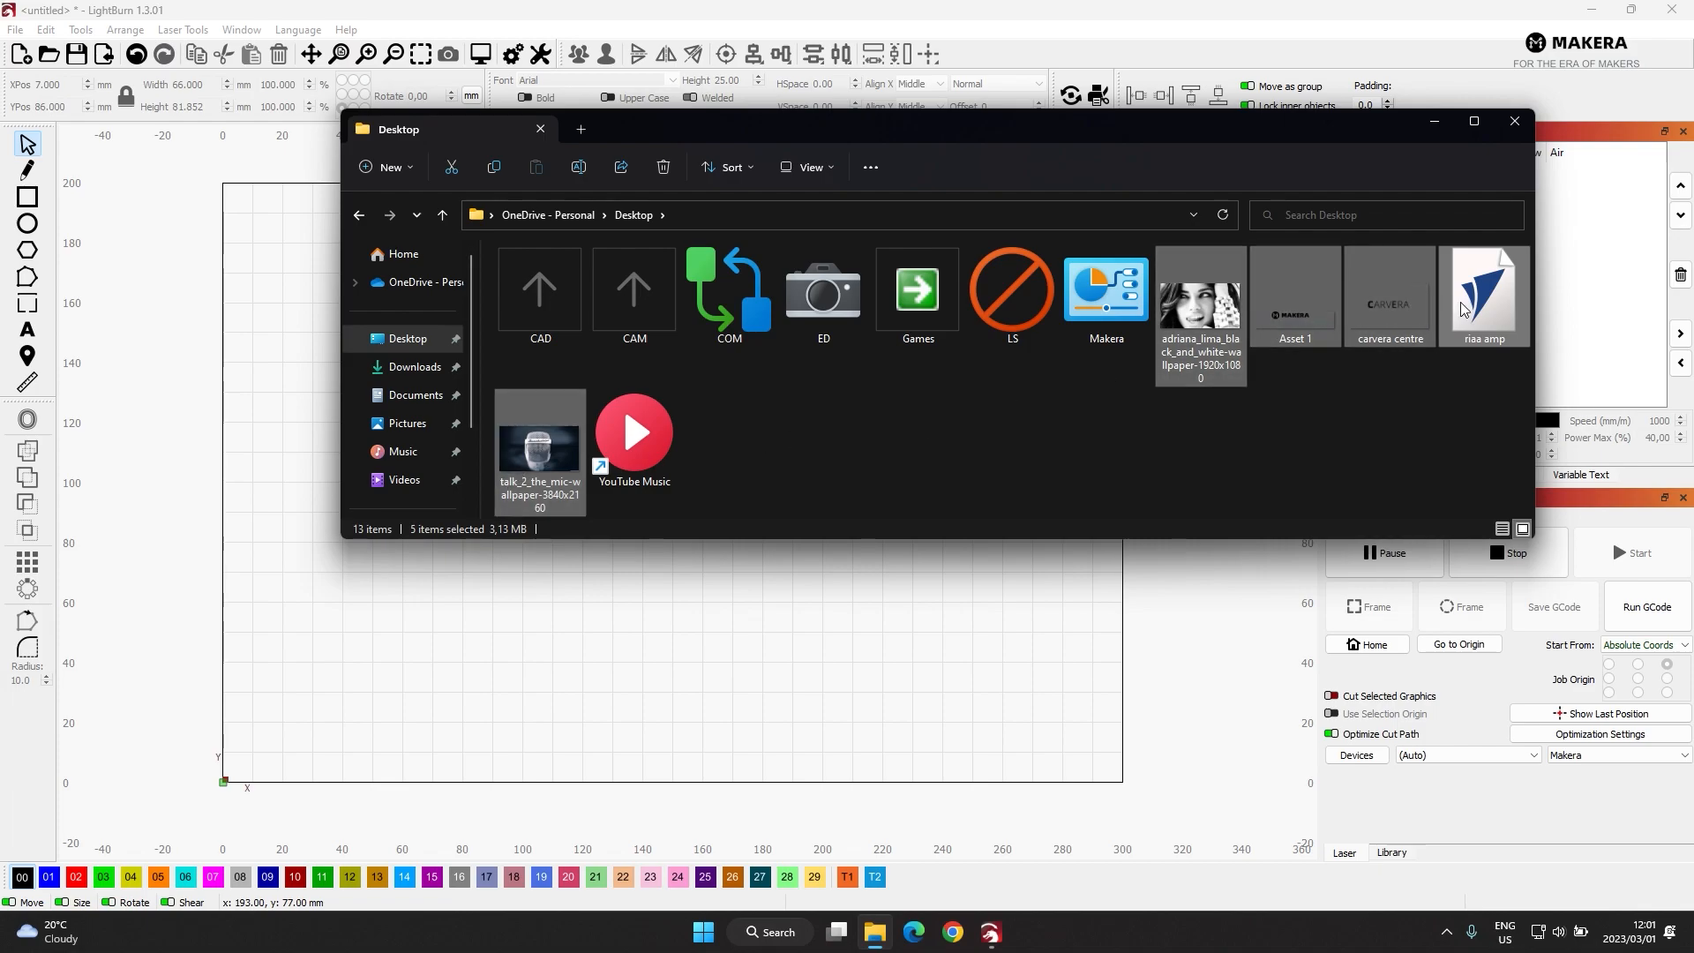
left_click_drag(1508, 304, 969, 663)
Move the microphone image away from the other artwork, outside the left side of the green circuit-board outline.
left_click(1002, 557)
scroll(994, 470, "down", 5)
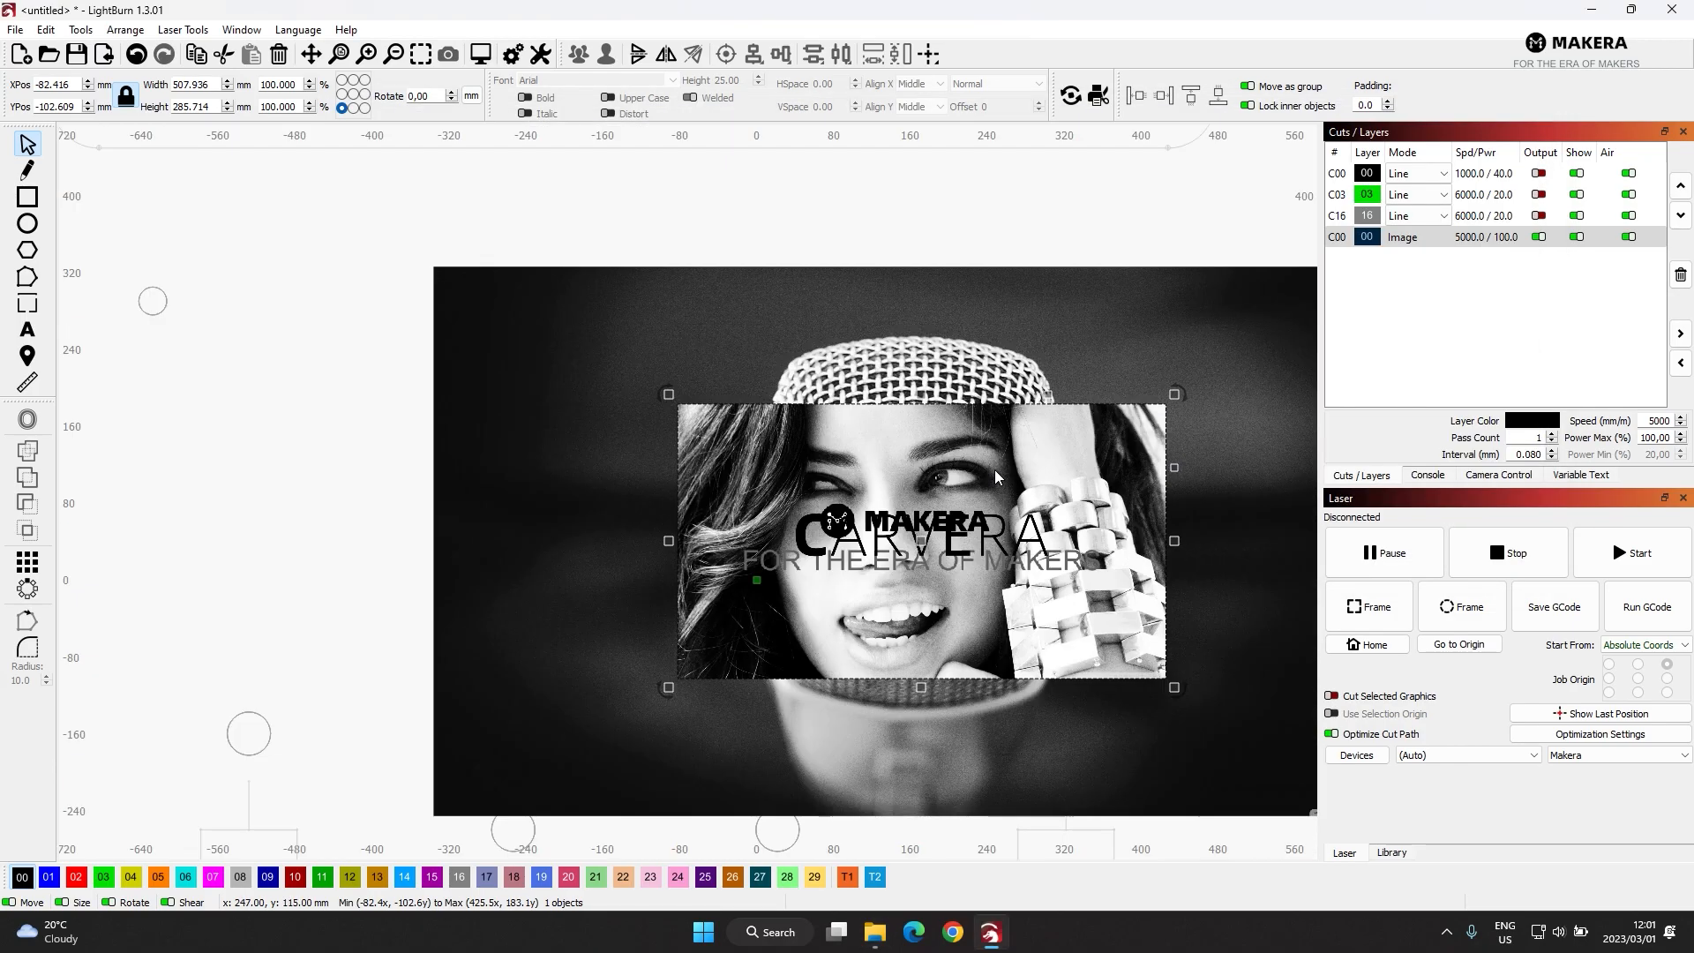
scroll(1161, 521, "down", 5)
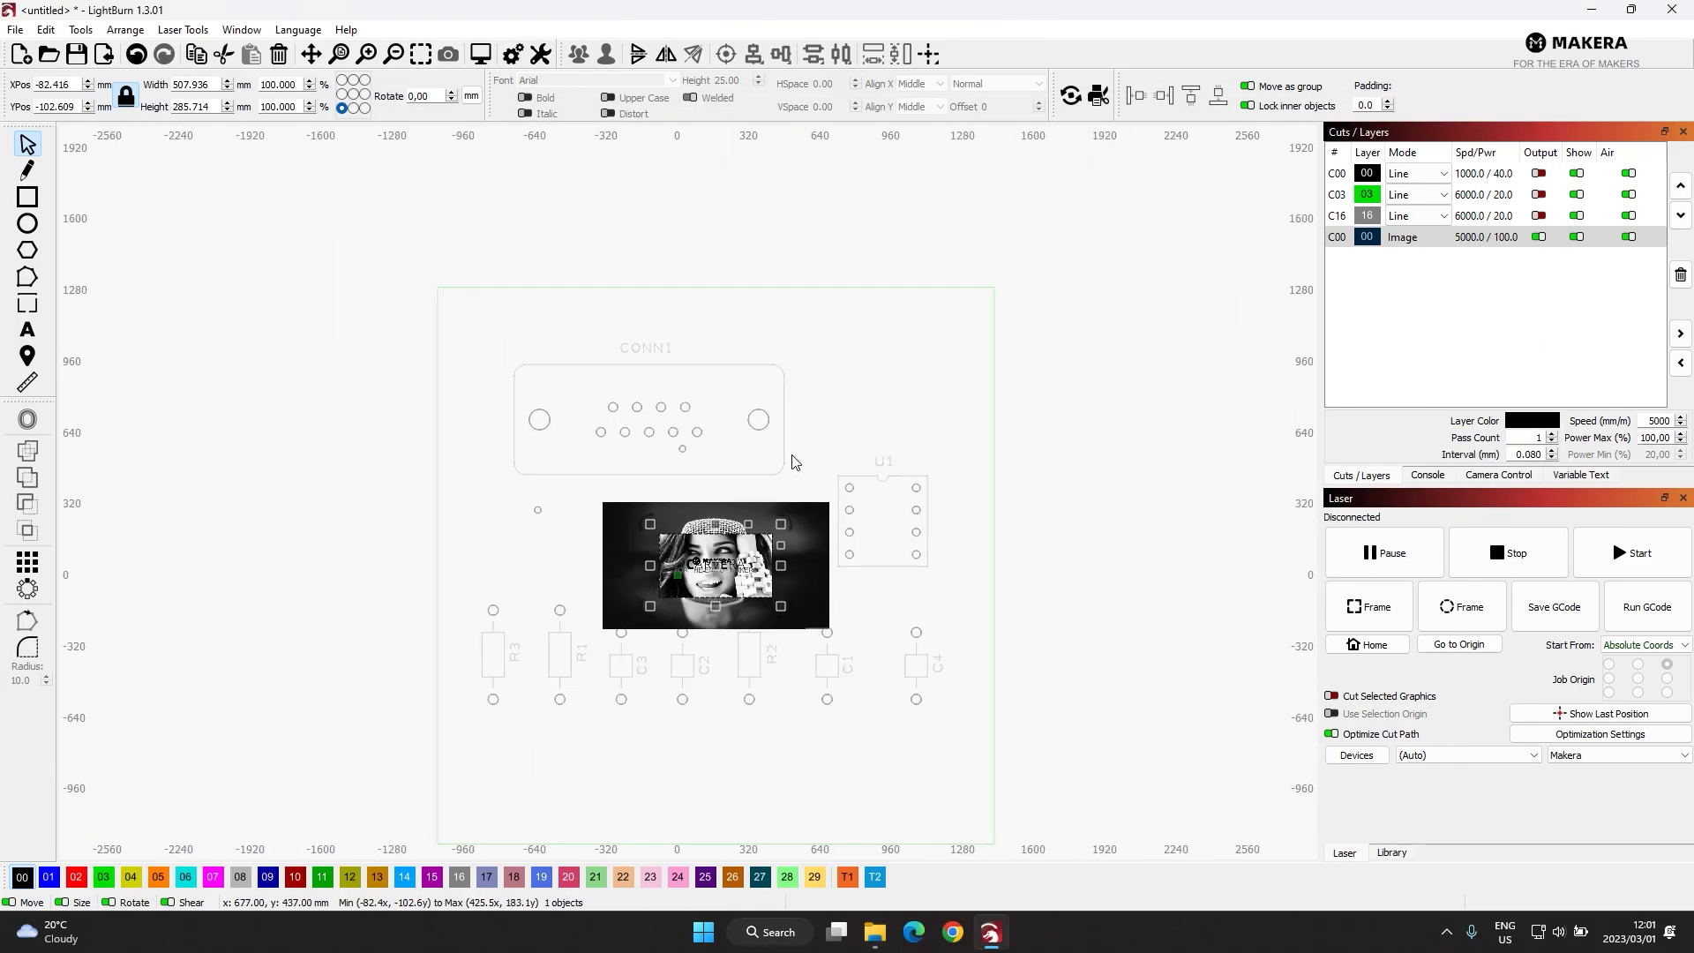
scroll(787, 524, "up", 2)
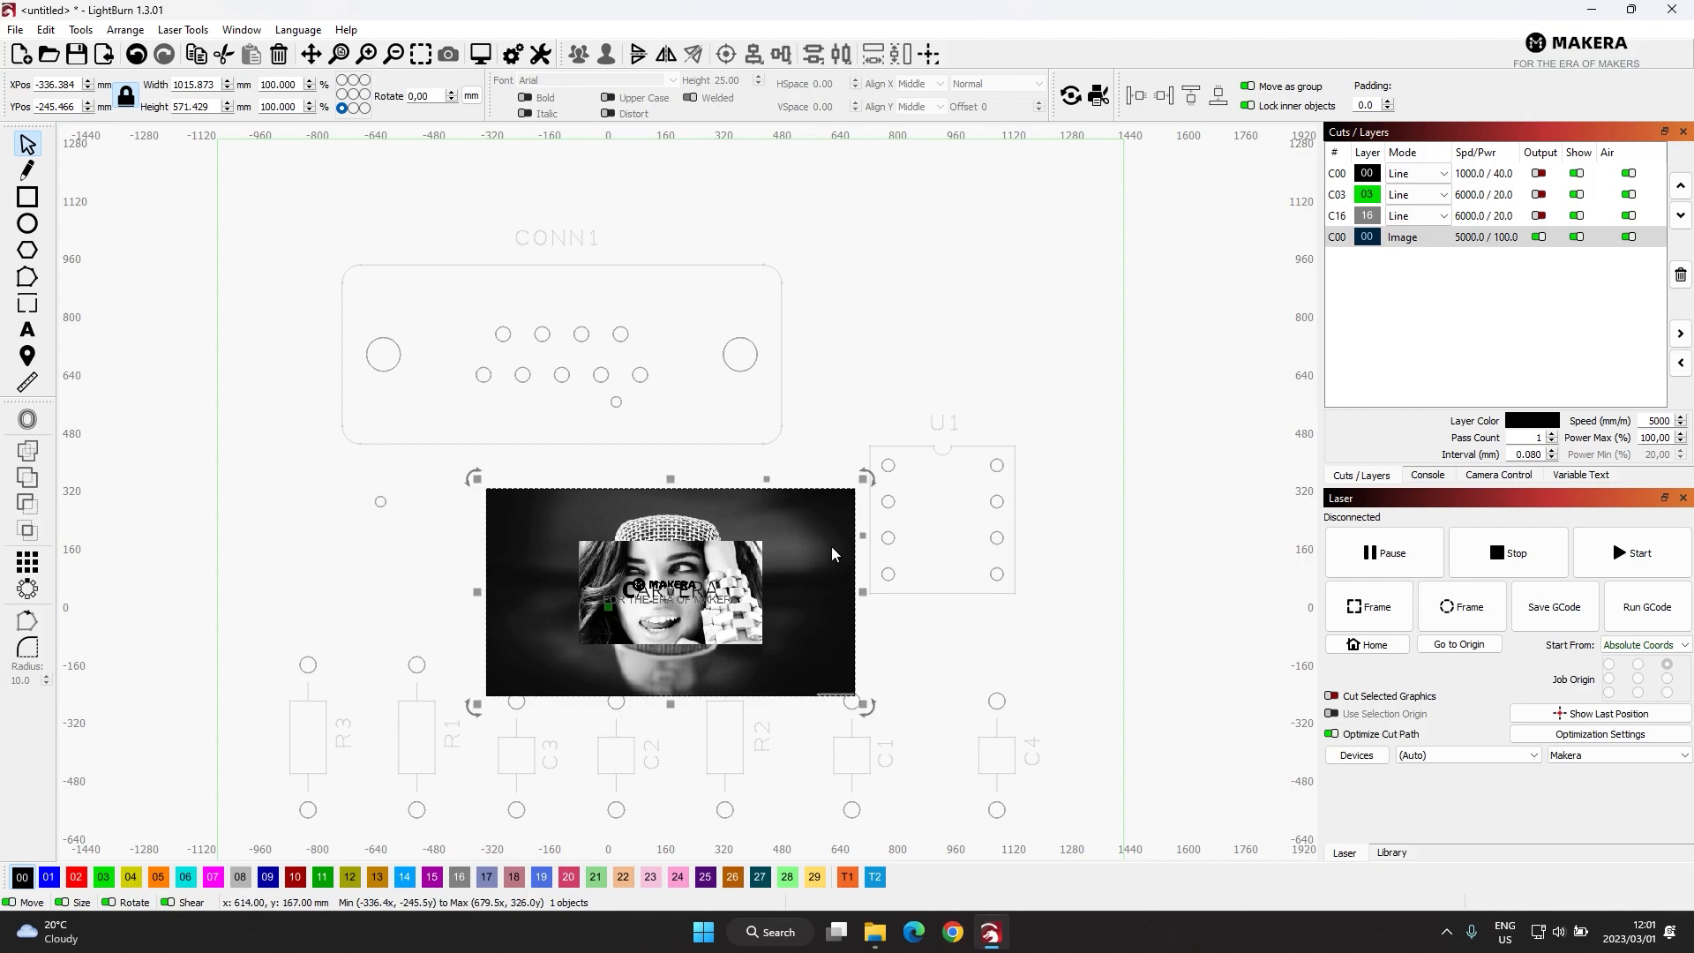
scroll(833, 543, "down", 2)
left_click_drag(849, 537, 295, 496)
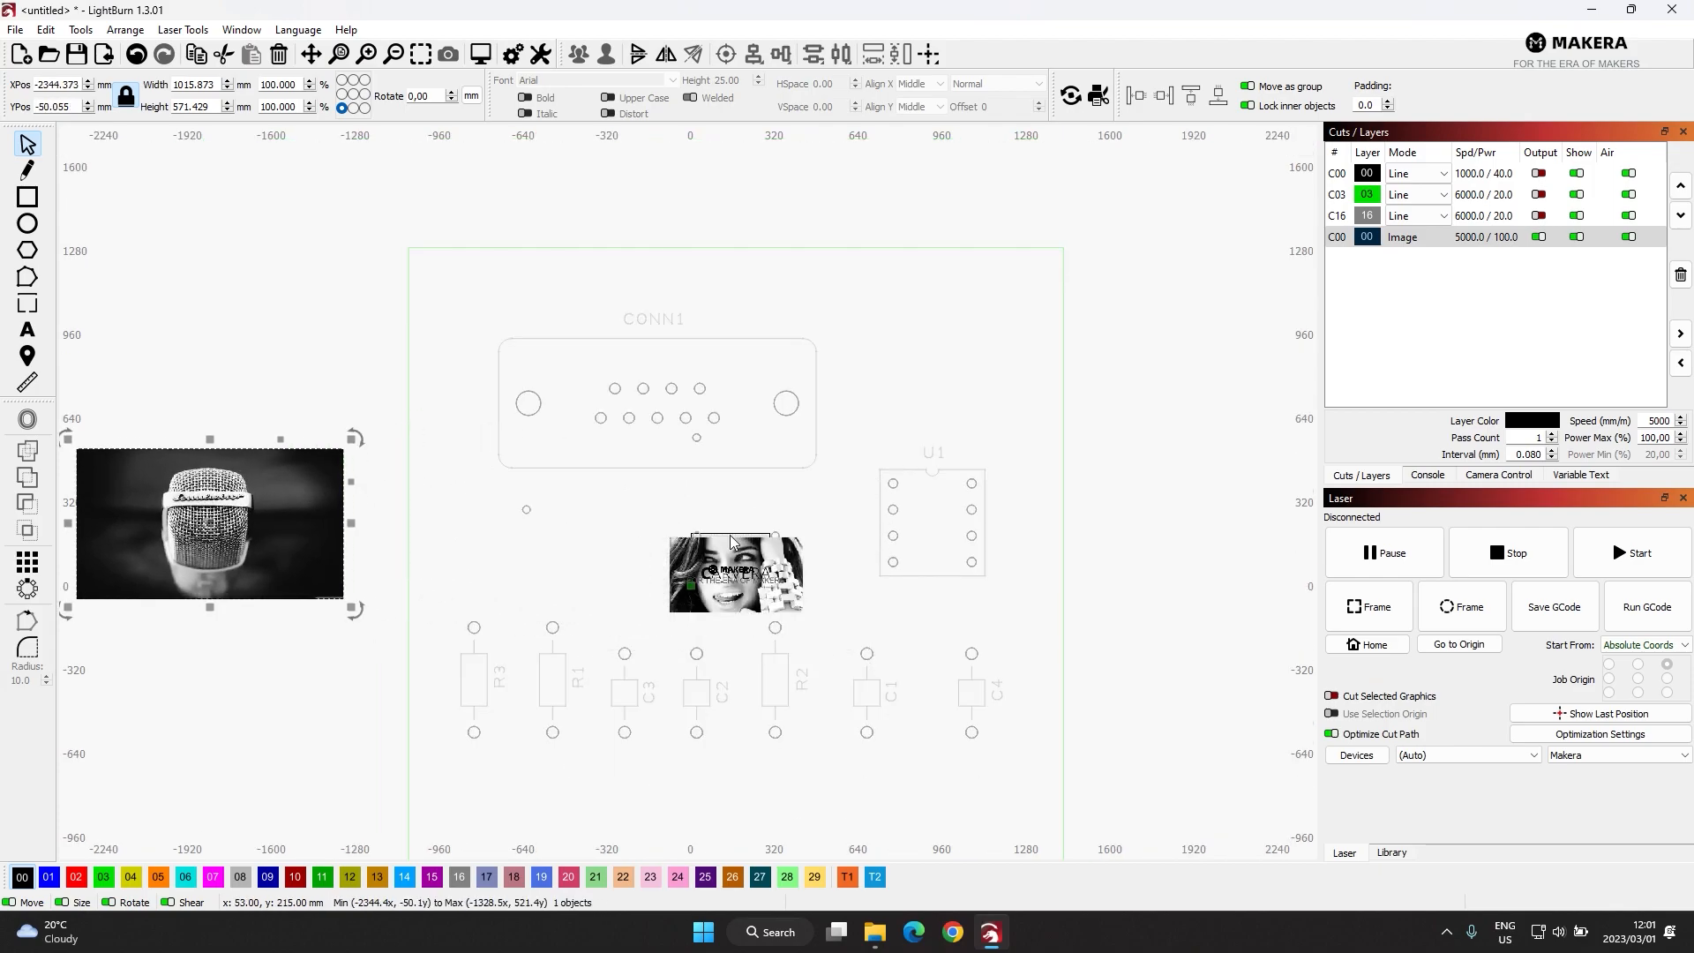
Move the CARVERA lettering off the portrait to an empty area above the microphone image.
scroll(783, 602, "up", 3)
left_click_drag(801, 535, 423, 384)
scroll(997, 600, "down", 4)
Move the MAKERA logo and the portrait image out of the circuit-board outline, stacking them above the CARVERA lettering.
scroll(857, 575, "up", 5)
left_click(836, 570)
scroll(867, 580, "down", 3)
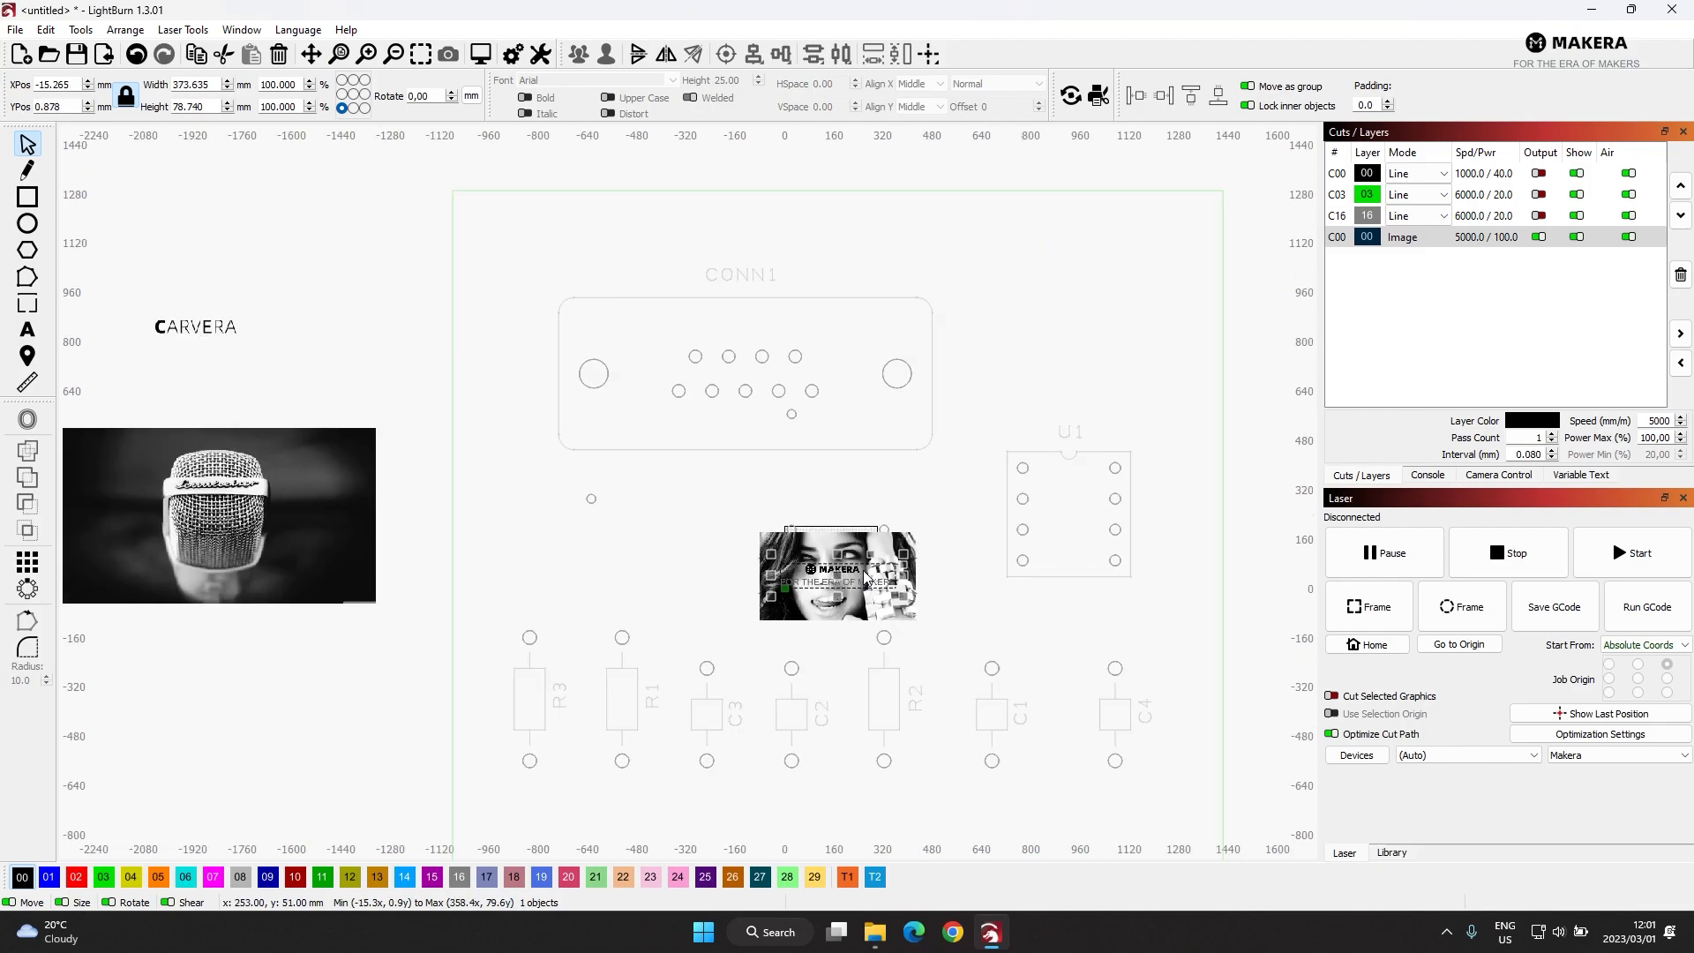
left_click_drag(853, 578, 251, 262)
left_click_drag(883, 586, 248, 190)
scroll(625, 465, "down", 2)
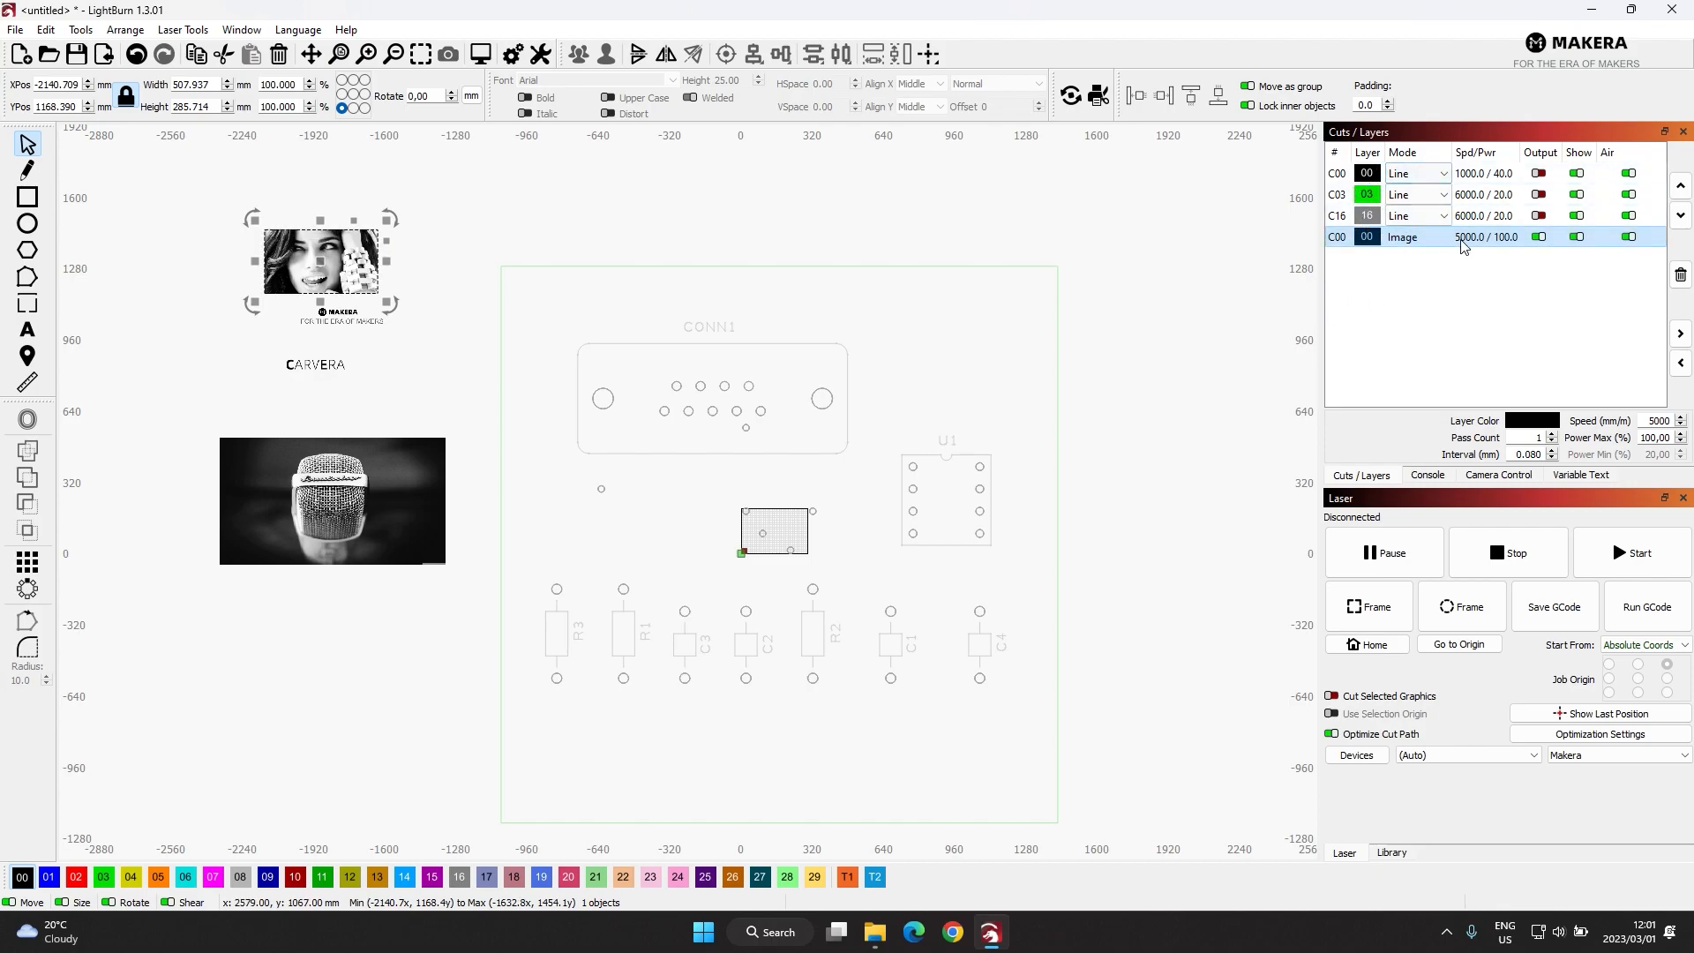
Switch the Image layer's output off, select the four images, and switch the layer's output back on.
left_click(1540, 239)
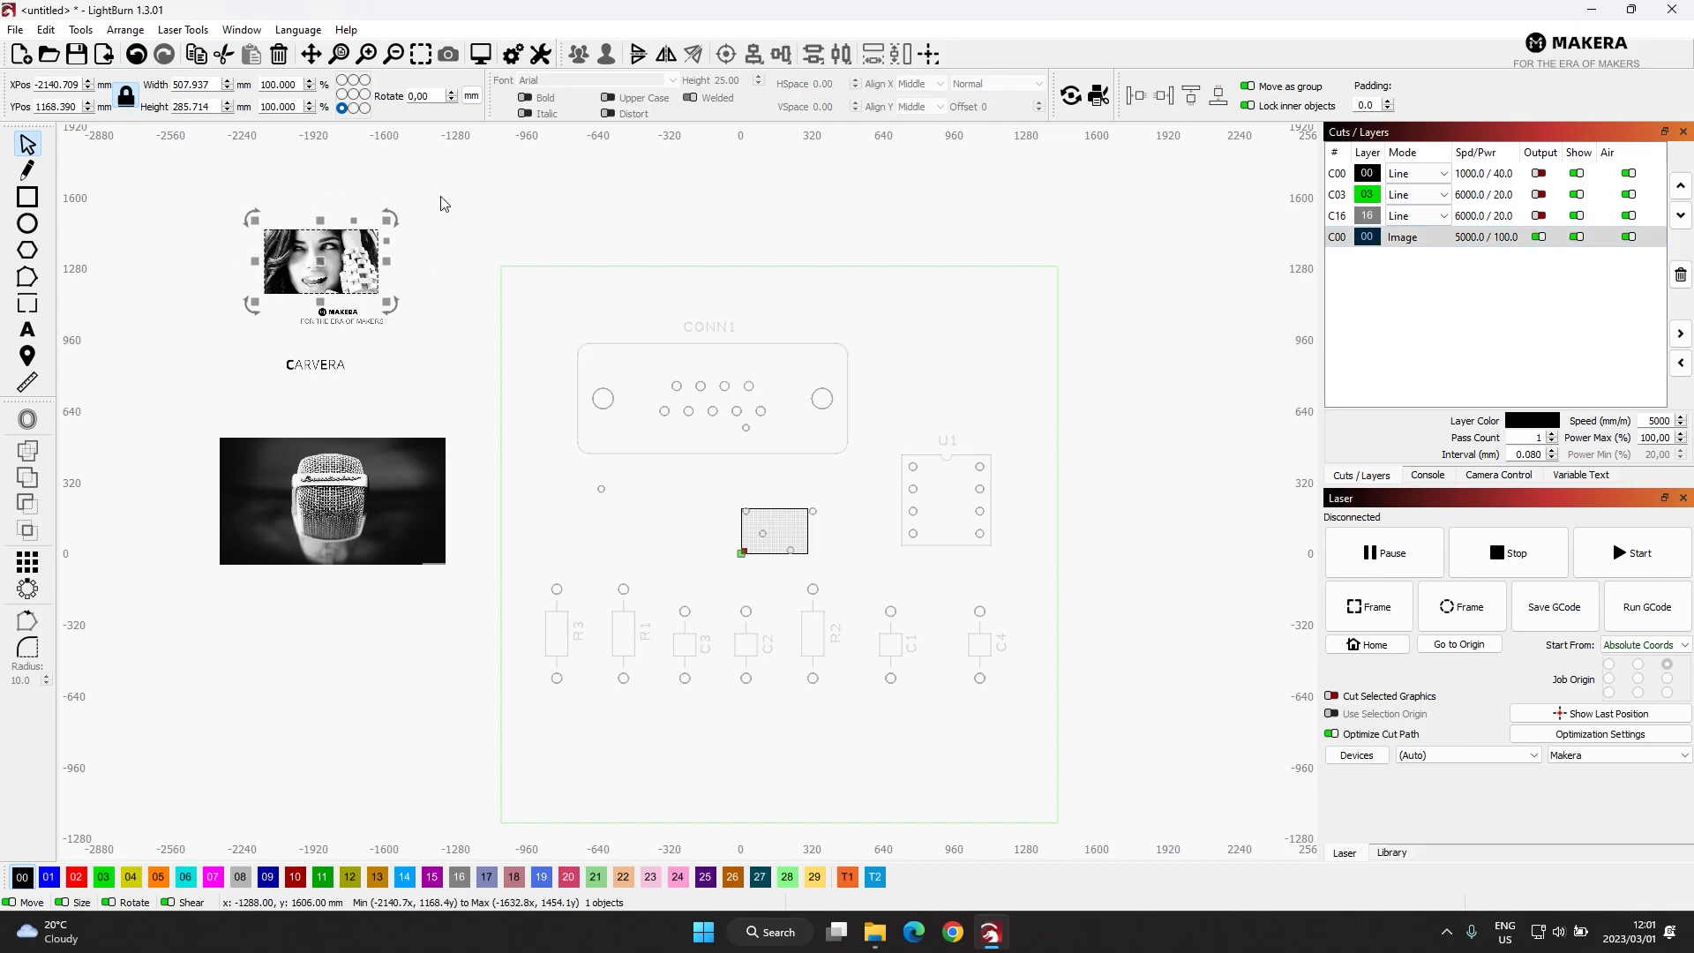
left_click(1540, 238)
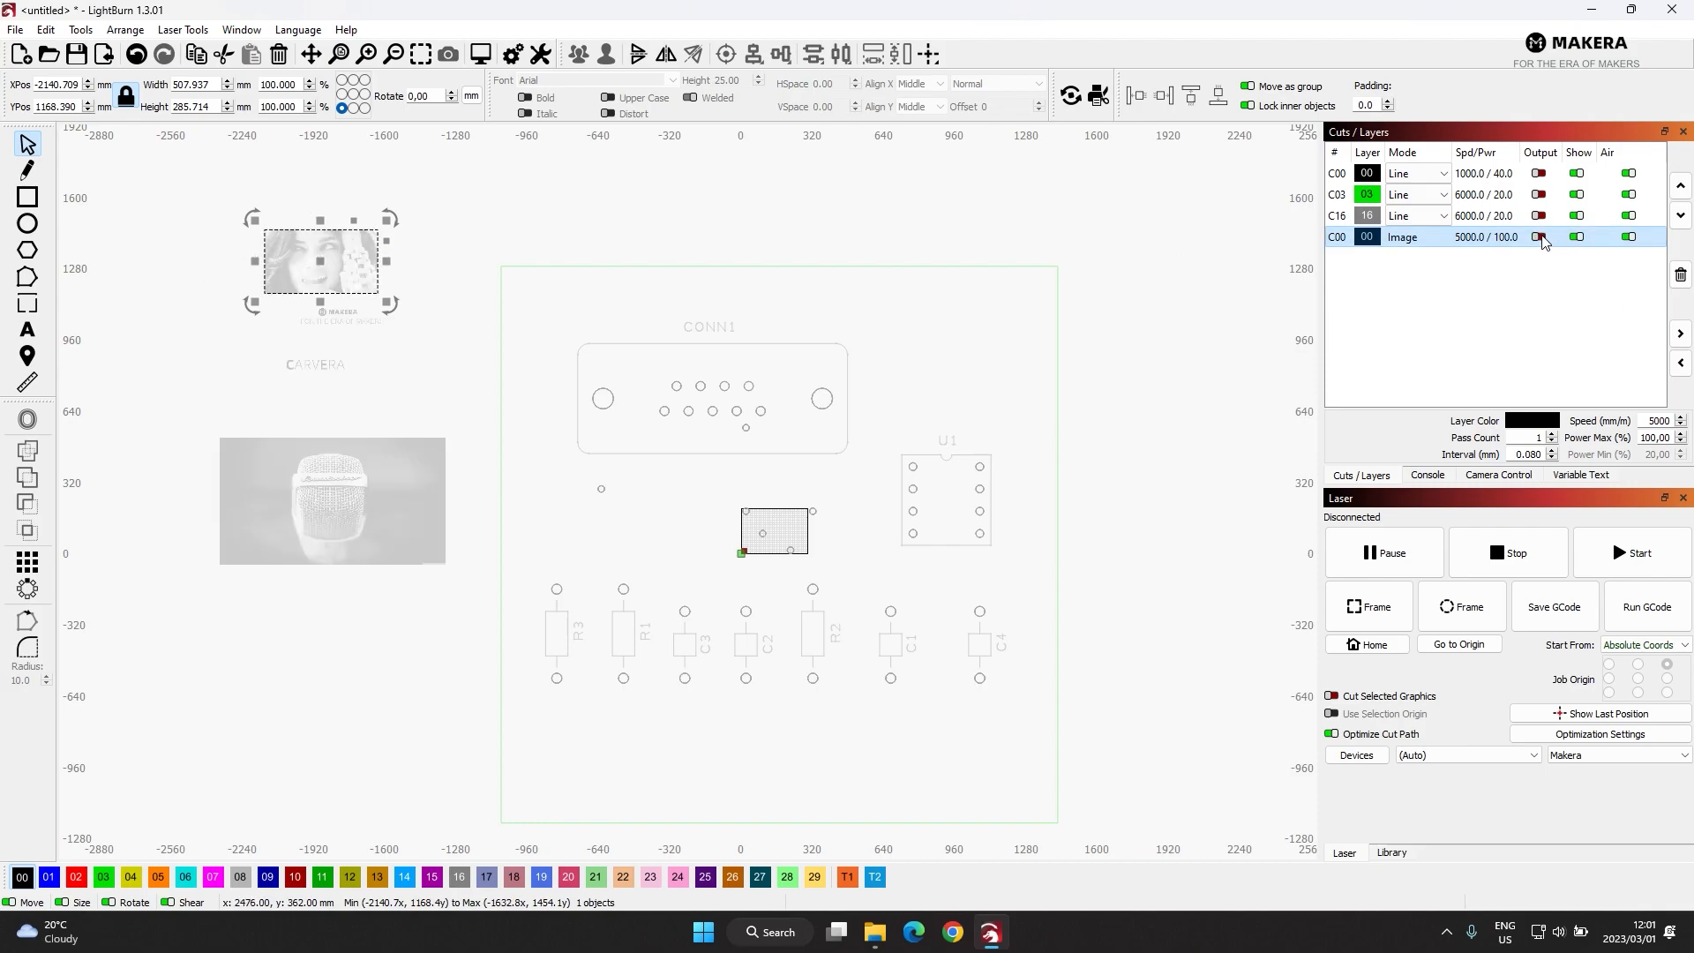
left_click(460, 201)
left_click_drag(397, 279, 207, 582)
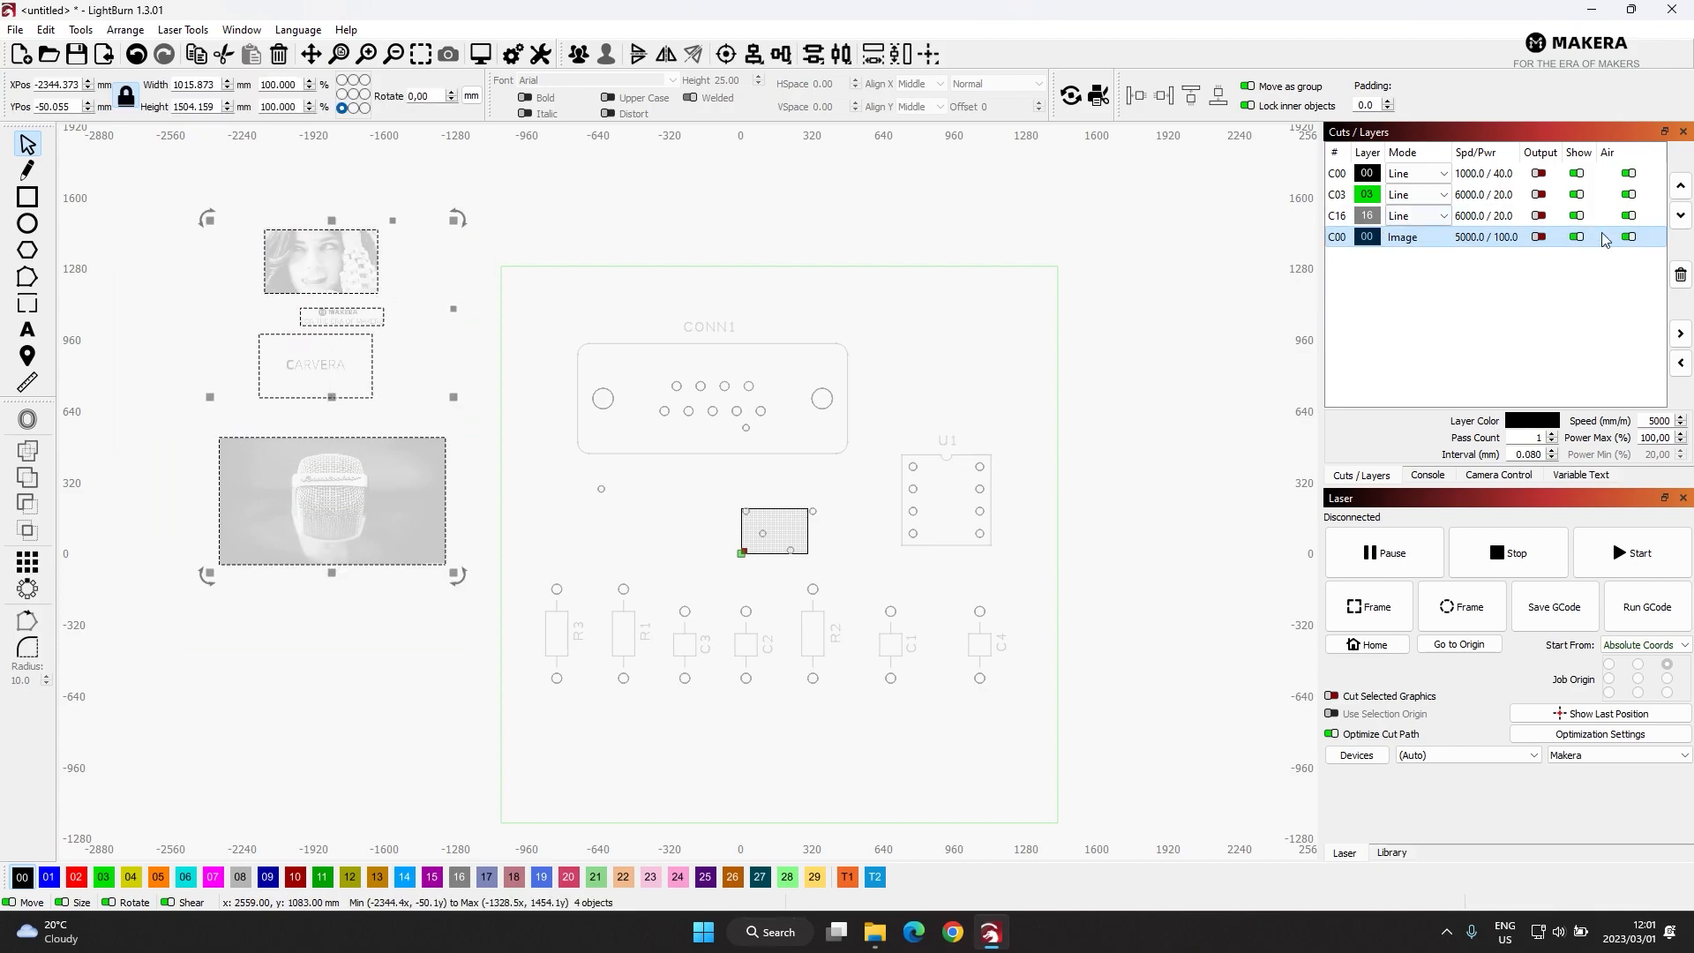
left_click(1538, 238)
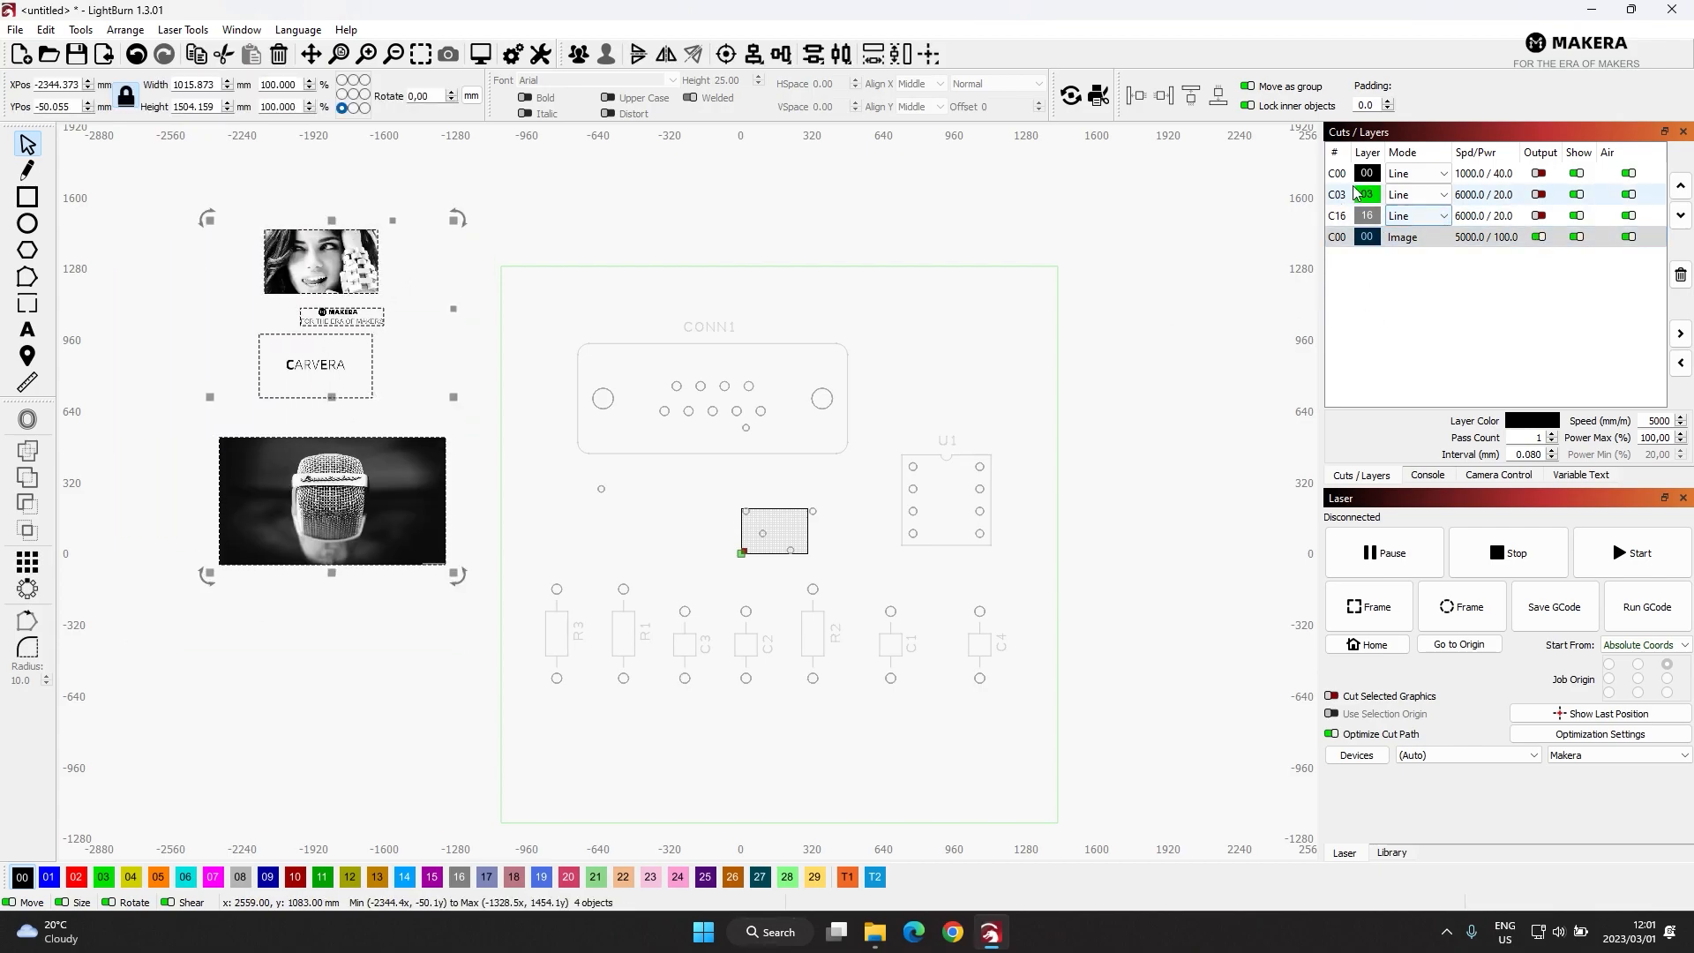
Select the whole circuit-board drawing and scale it down to about 267 × 225 mm around the workspace origin.
scroll(1056, 271, "down", 1)
left_click_drag(1110, 220, 616, 661)
scroll(1083, 264, "up", 1)
scroll(1083, 265, "up", 1)
scroll(602, 669, "up", 2)
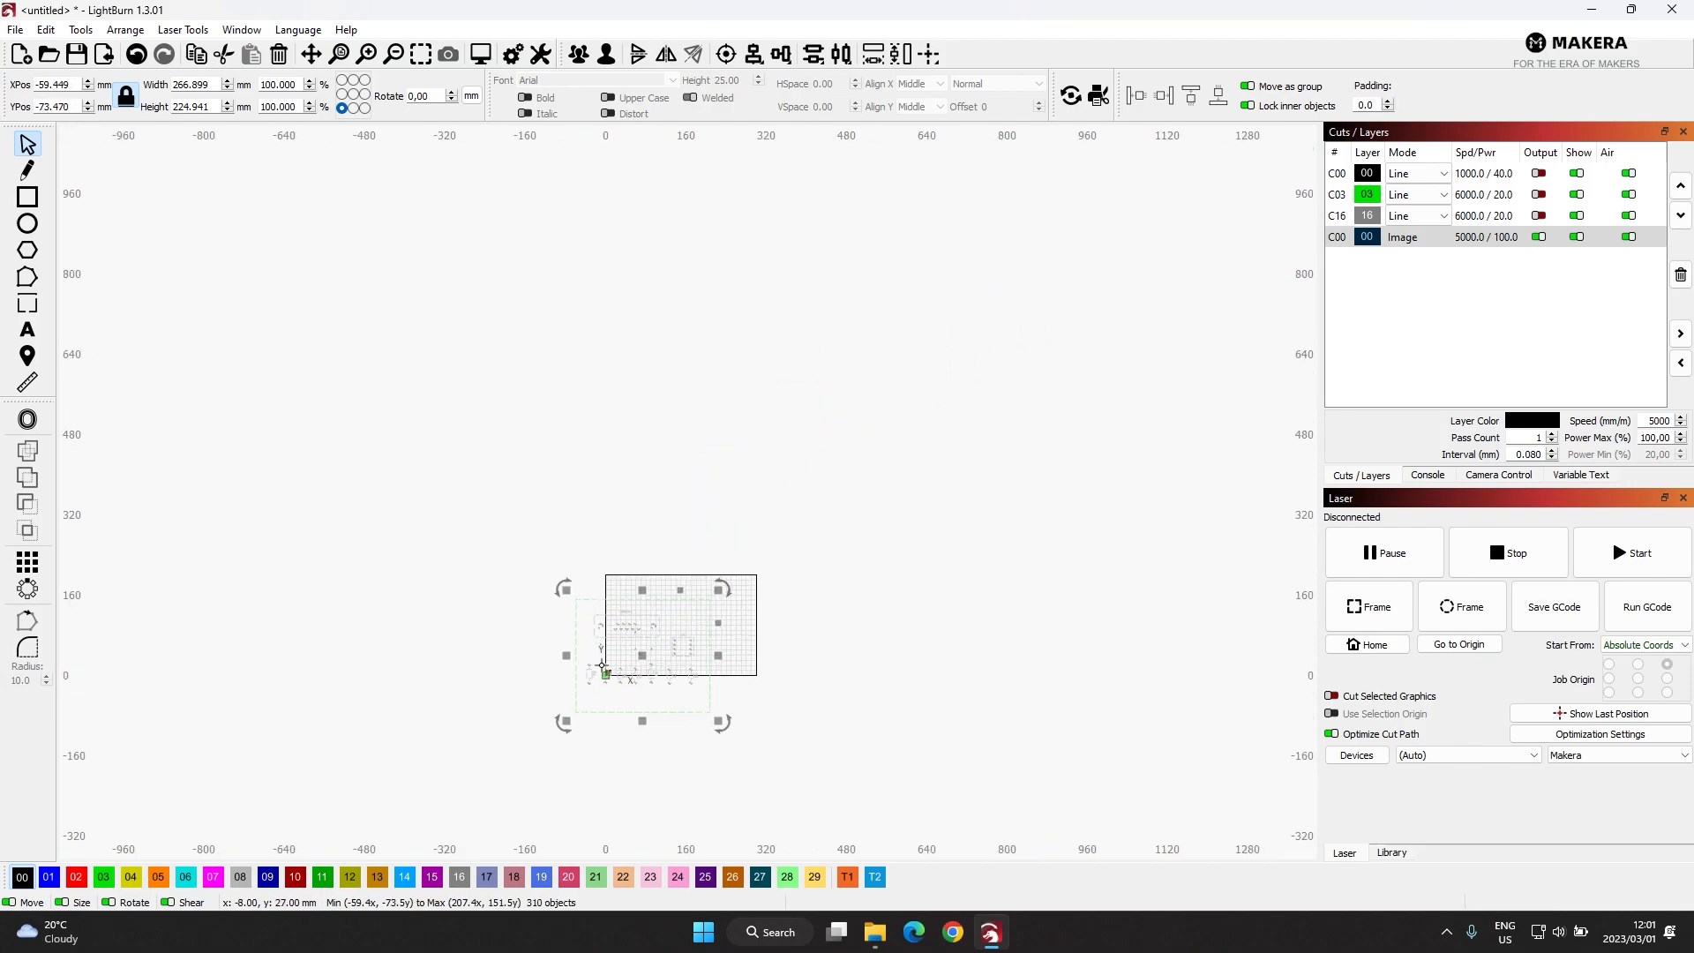
scroll(602, 669, "up", 2)
left_click_drag(547, 549, 696, 691)
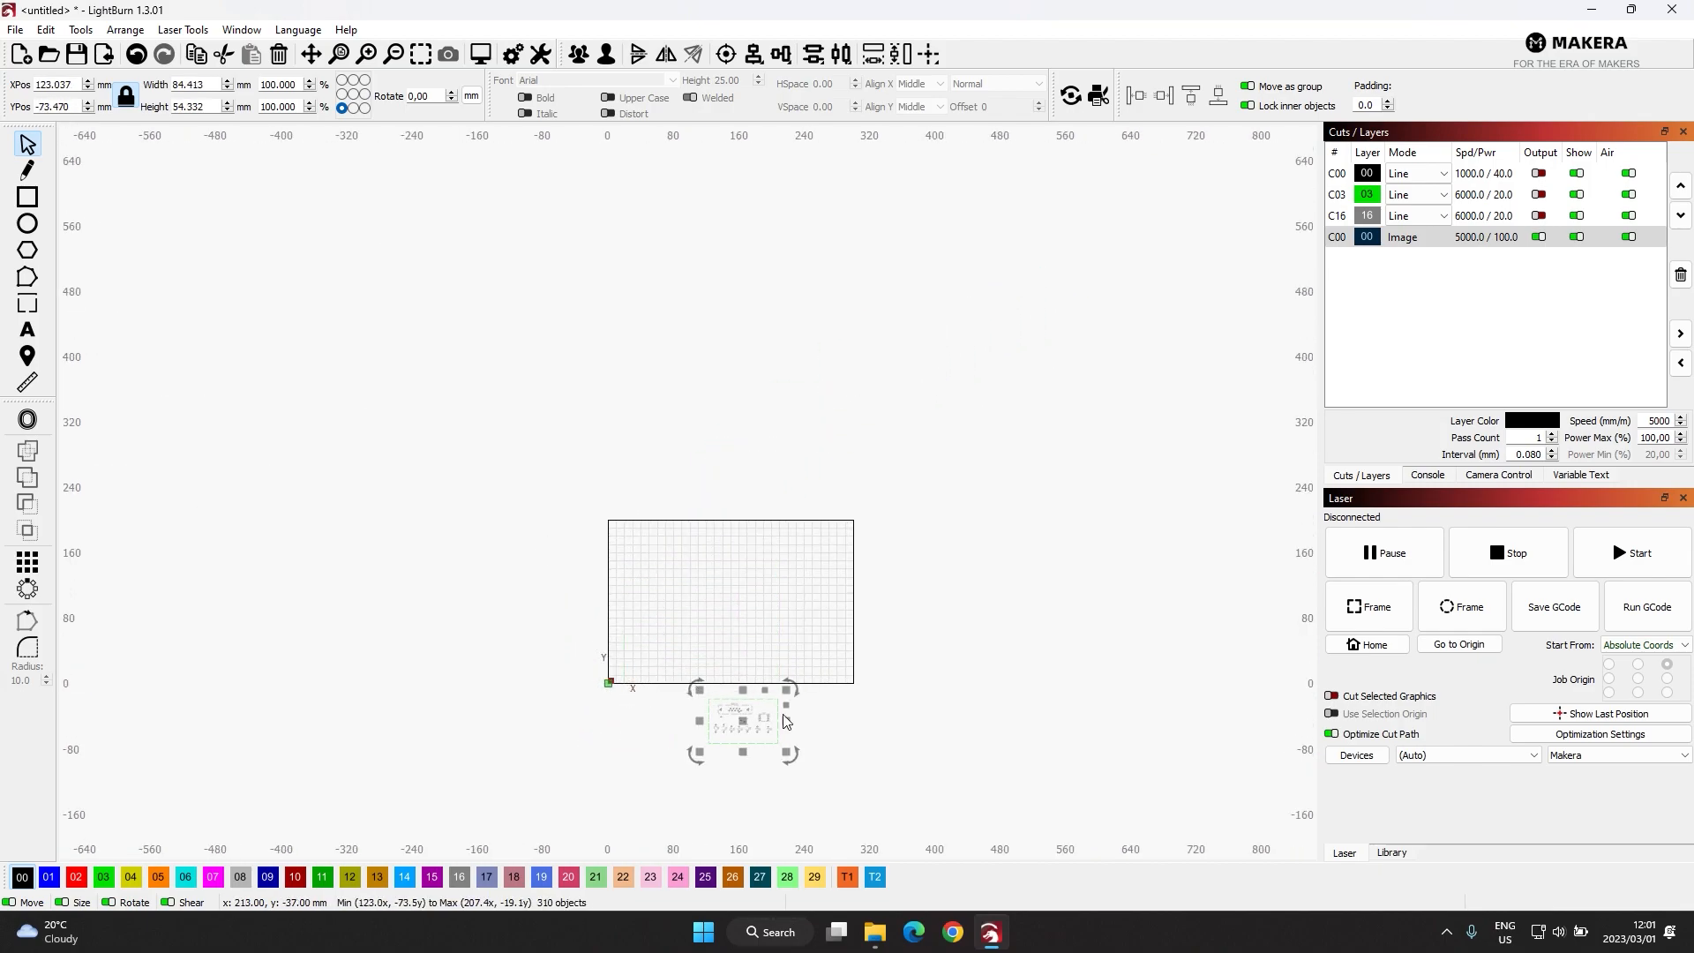
scroll(732, 730, "up", 1)
key("ctrl+z")
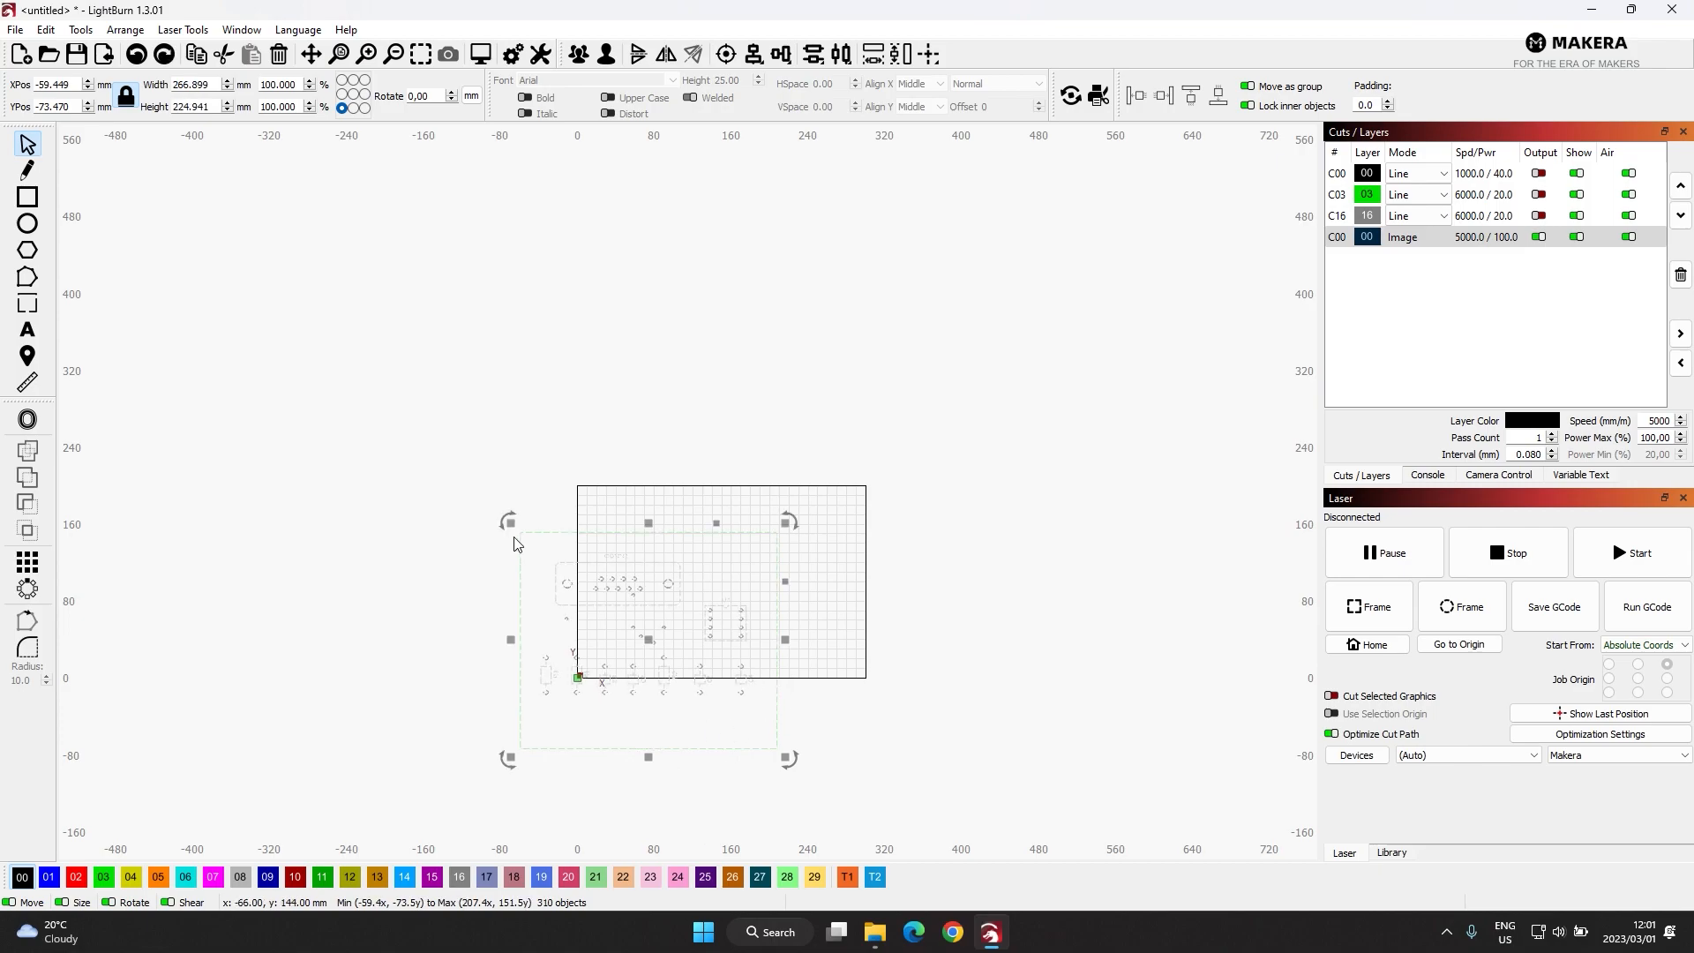
Scale the whole circuit-board drawing down to about 82 × 64 mm so it lies inside the work area near the origin.
left_click_drag(509, 520, 637, 631)
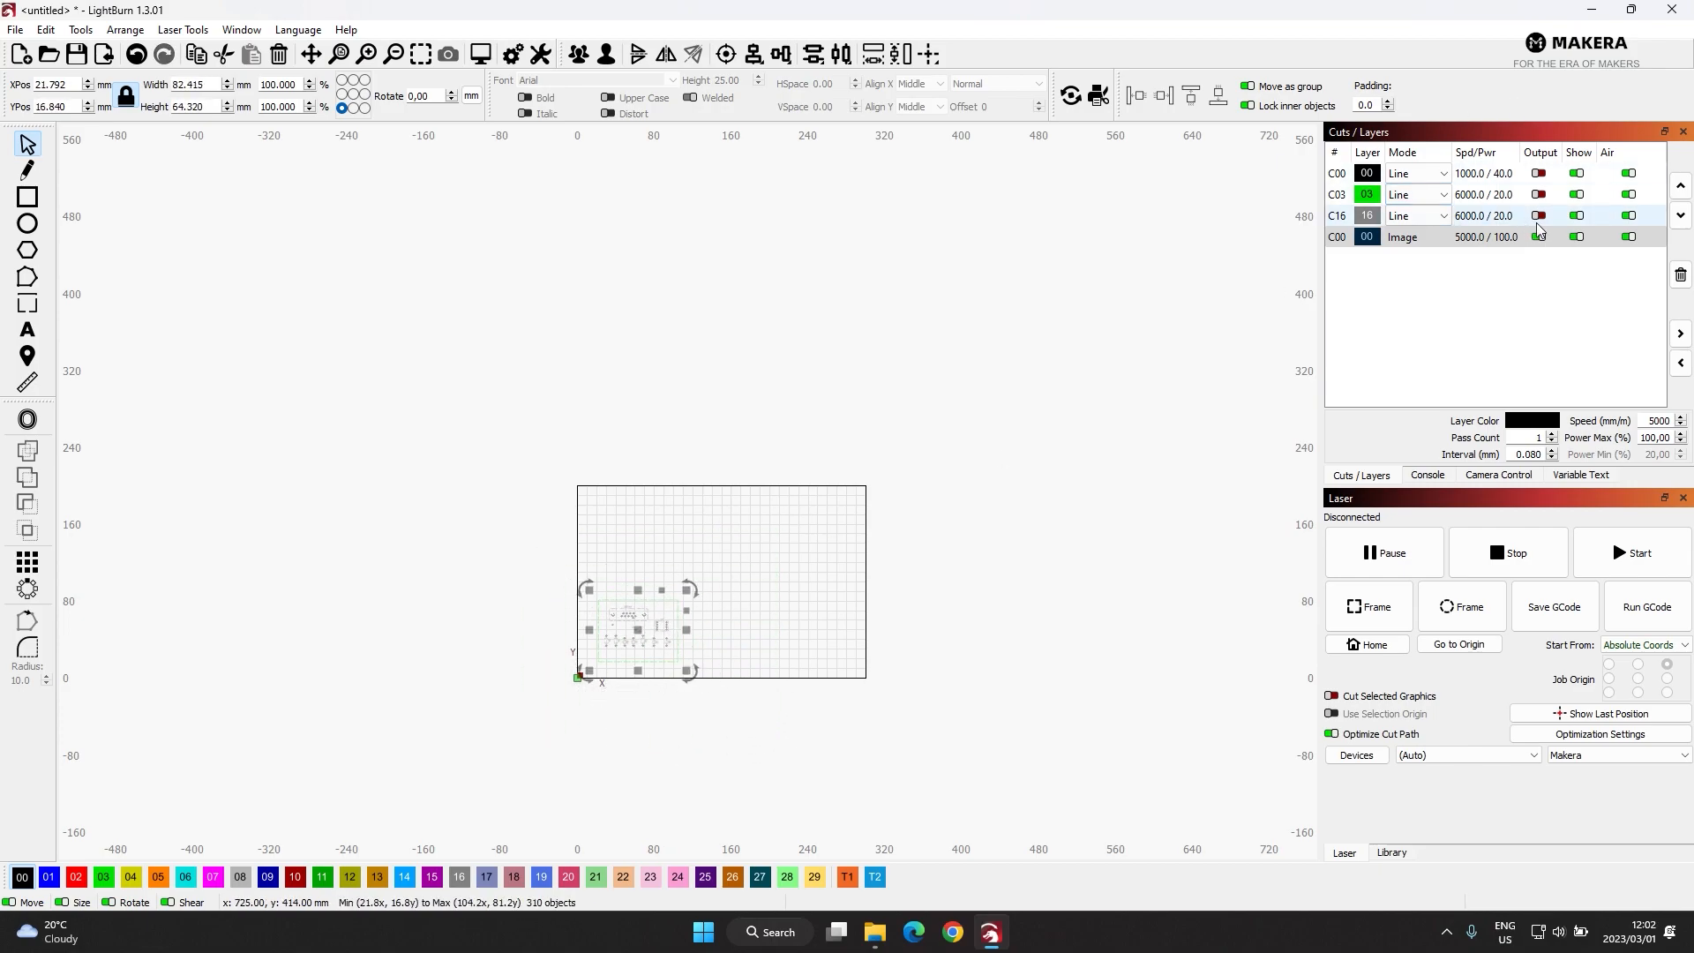
Enable output for the line layers C00, C03 and C16, and switch the gray C16 layer's output back off.
left_click(1539, 194)
left_click(1538, 173)
scroll(639, 613, "up", 6)
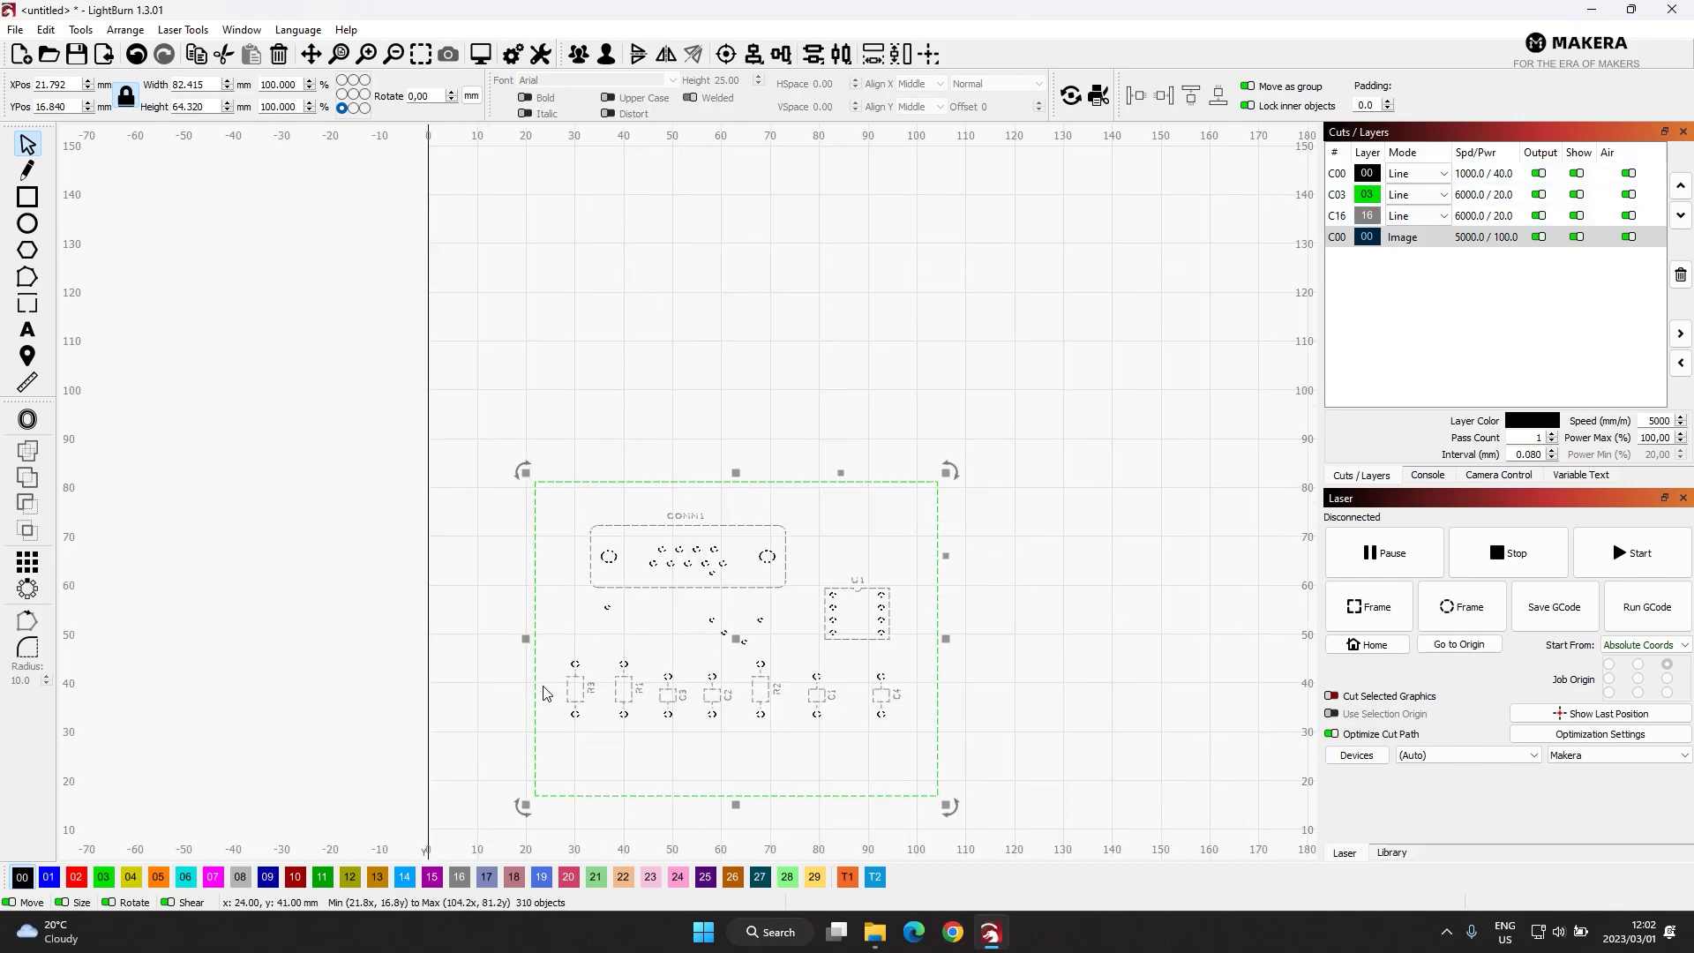
scroll(698, 549, "up", 3)
left_click(774, 321)
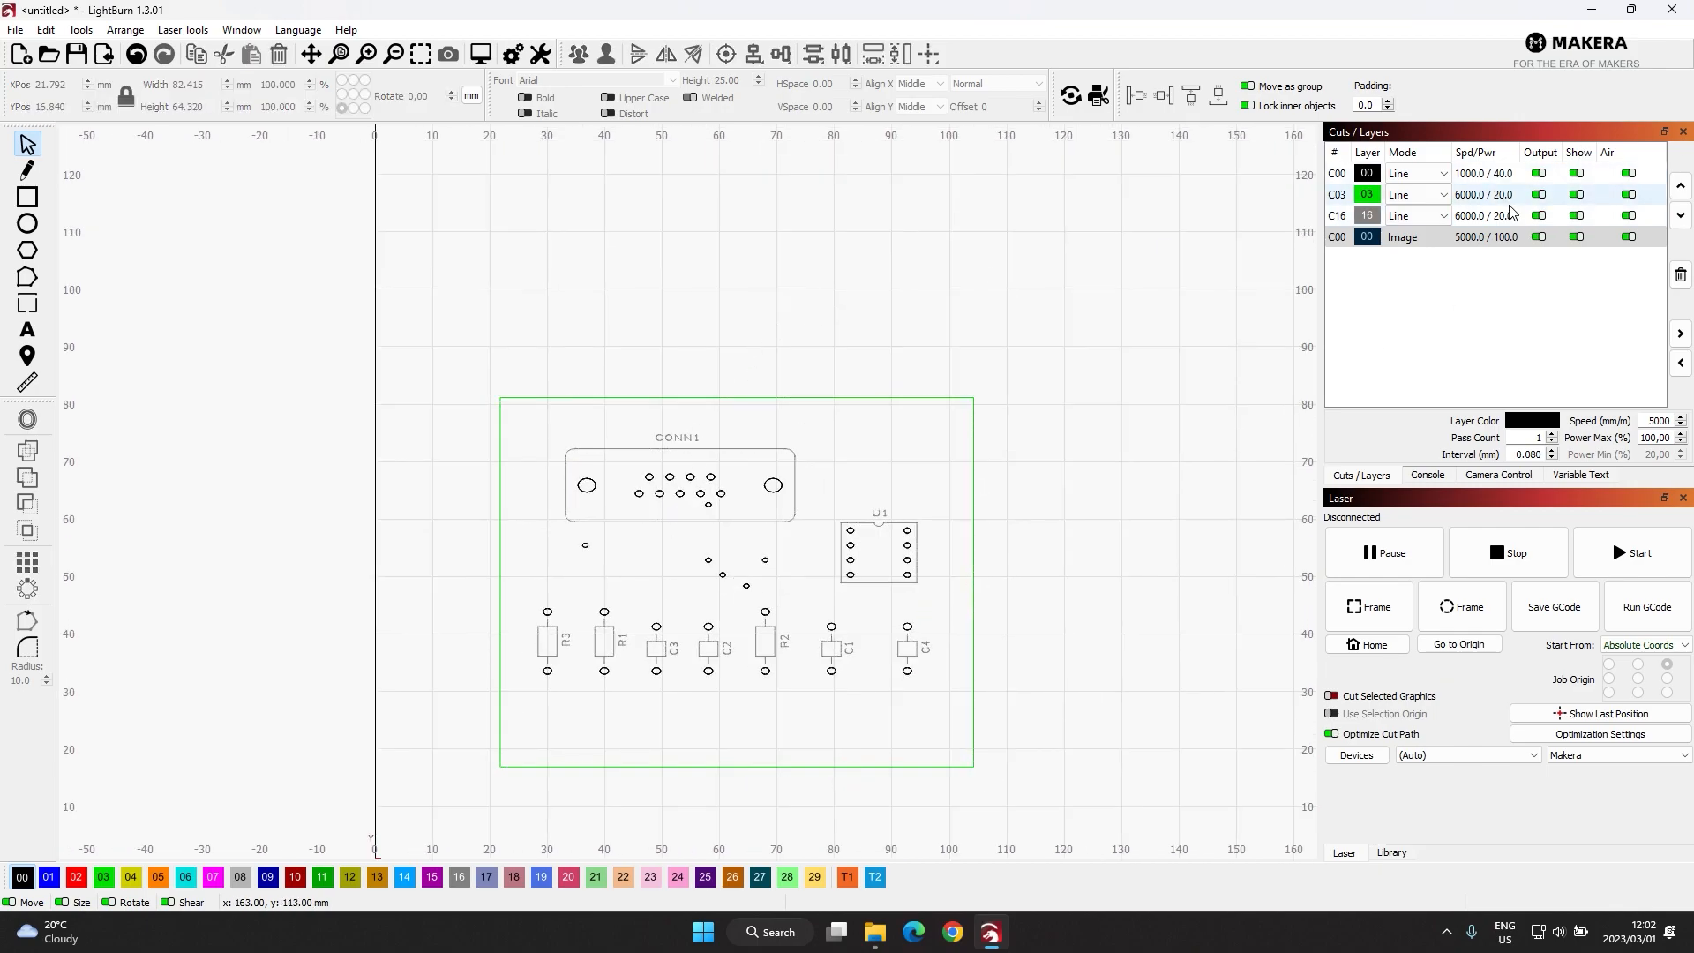
left_click(1539, 216)
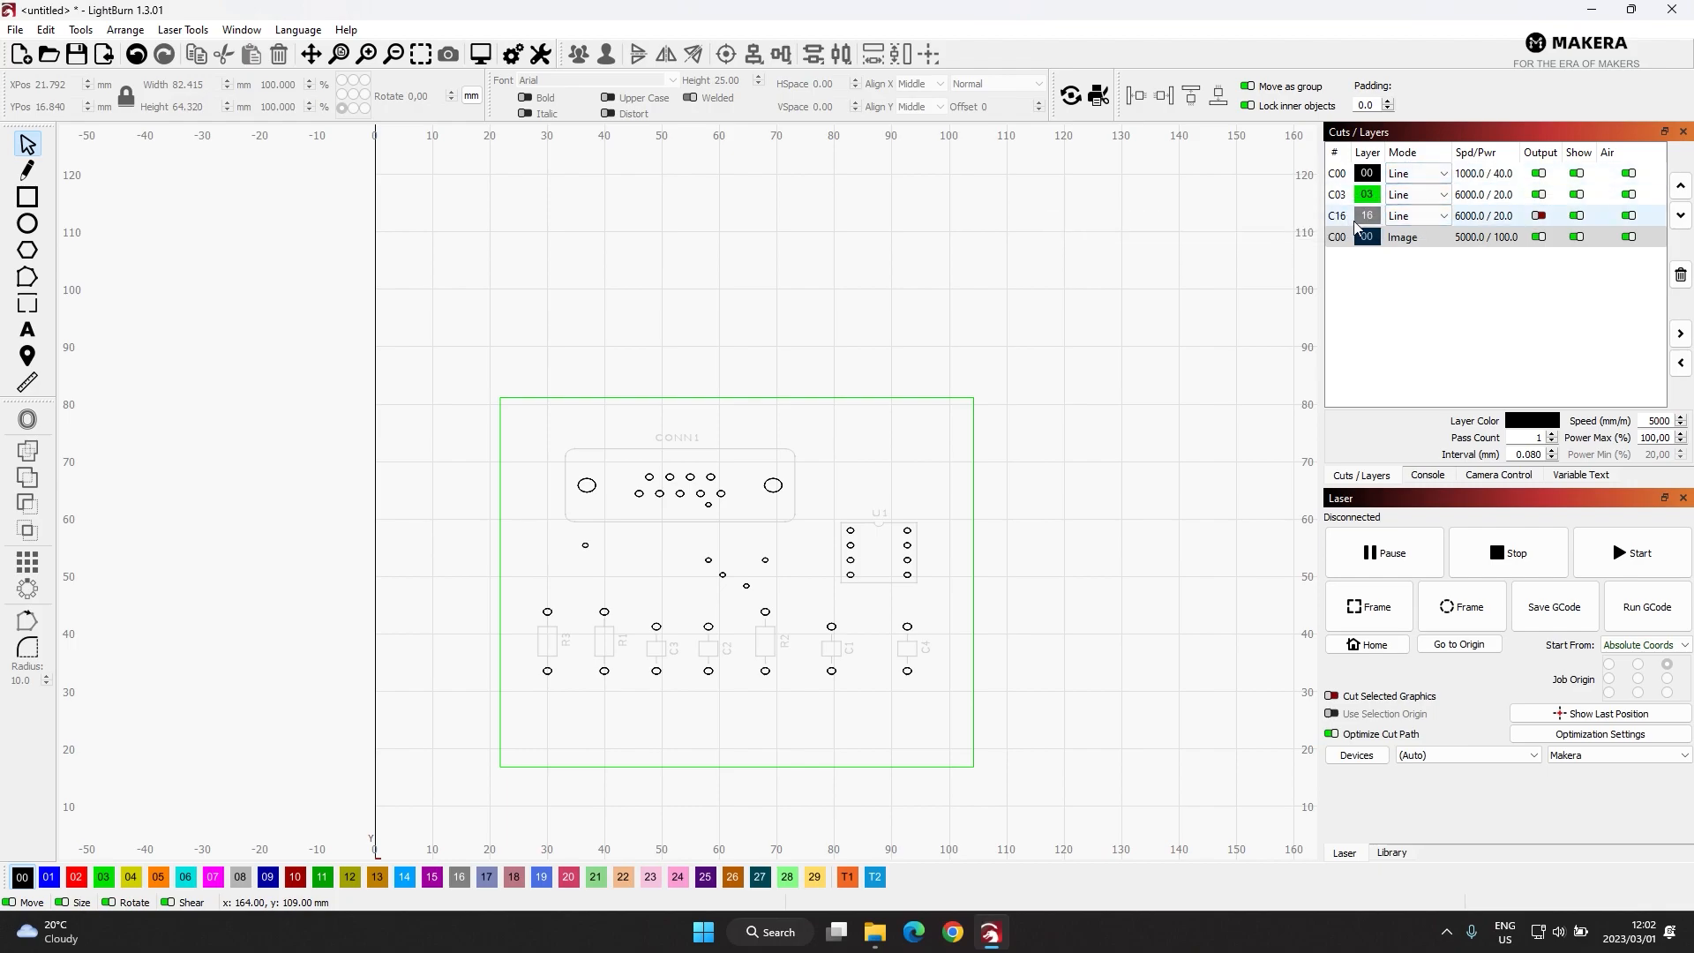
Select the whole circuit-board drawing and move it so its lower-left corner sits on the workspace origin at 0, 0.
scroll(1124, 322, "down", 2)
scroll(631, 573, "down", 2)
scroll(759, 561, "up", 1)
left_click_drag(1028, 381, 608, 679)
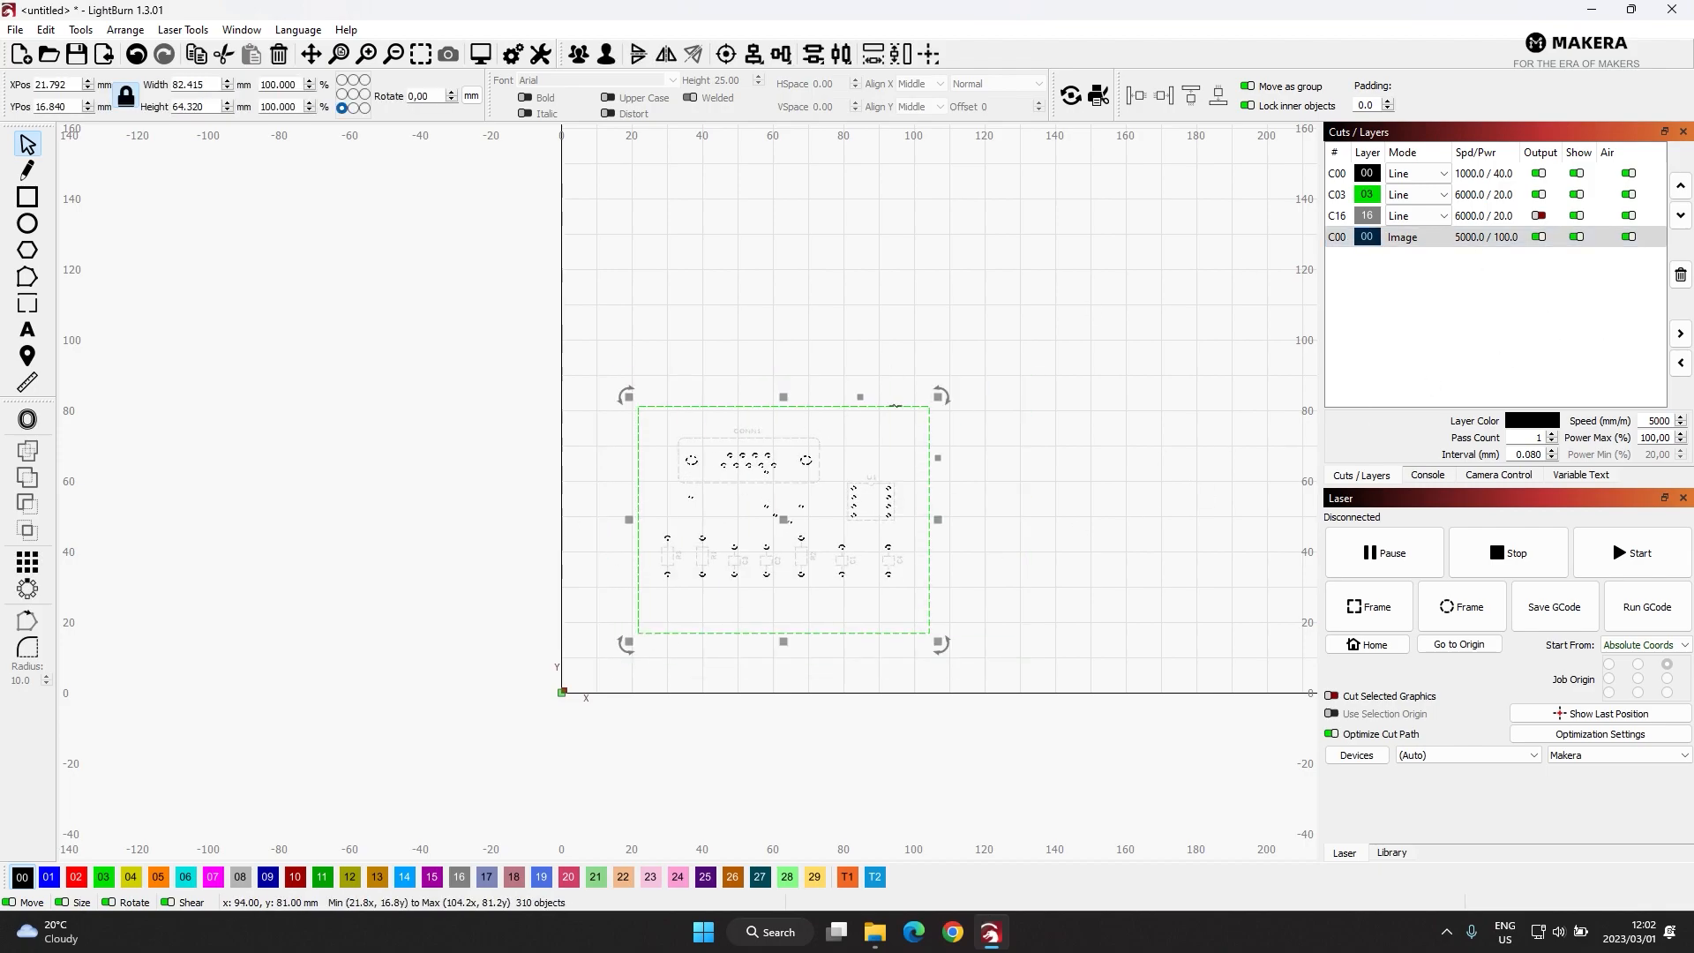
scroll(650, 660, "up", 1)
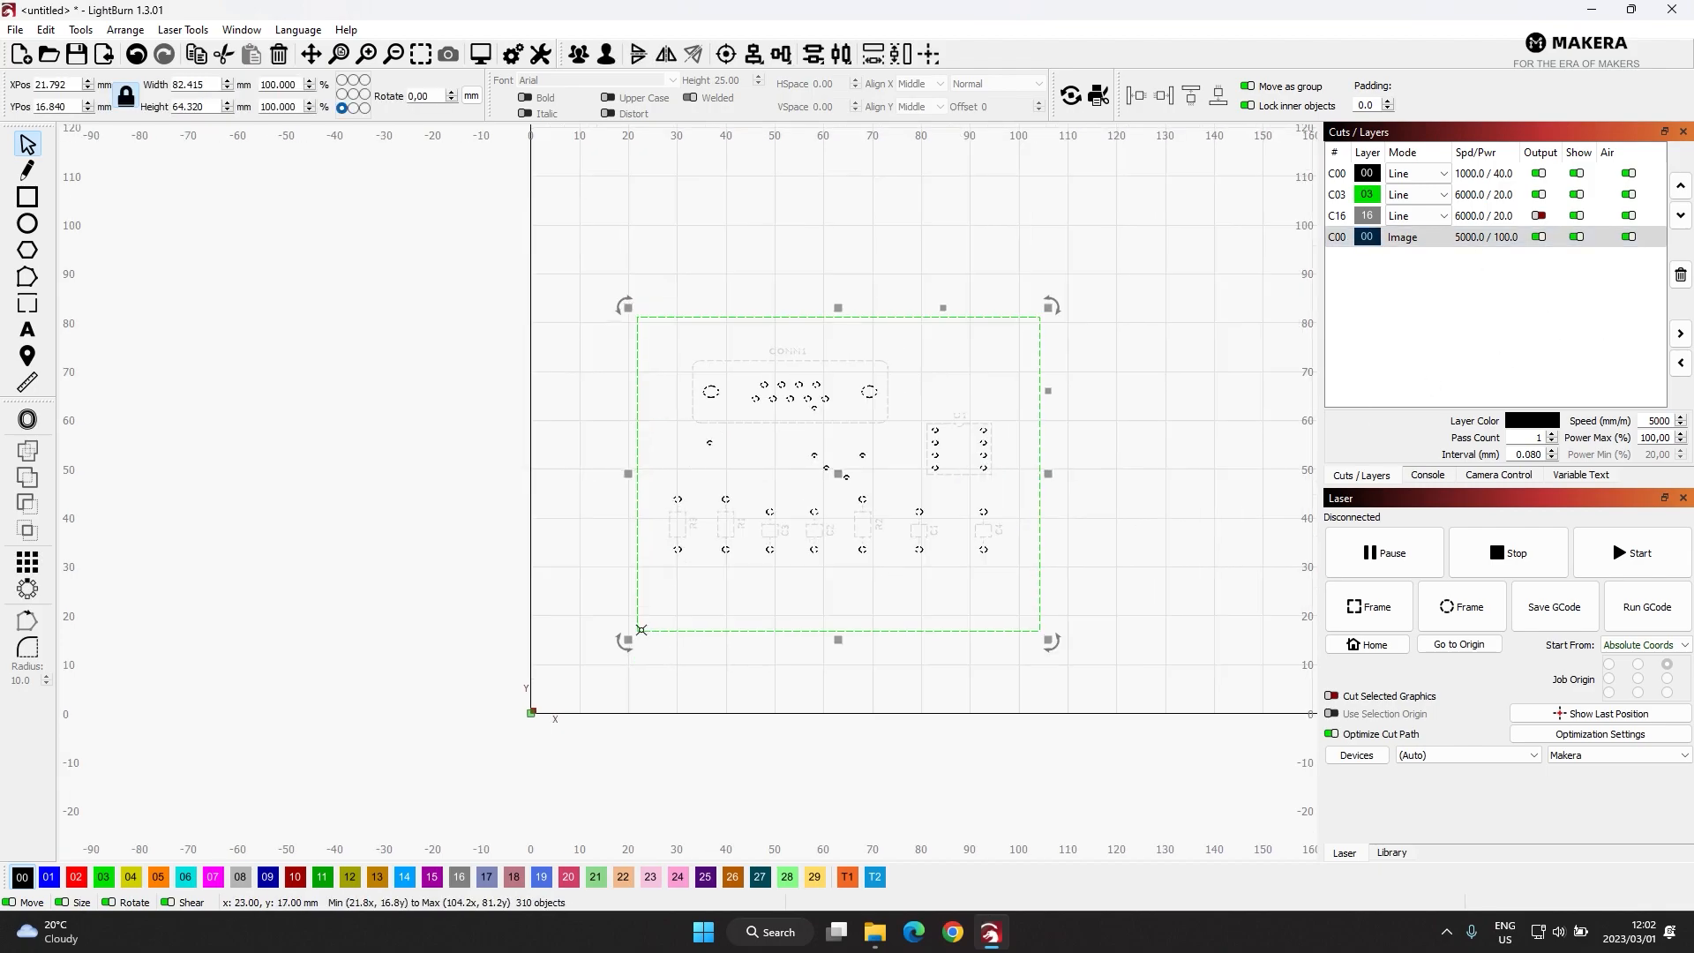
key("ctrl+g")
key("ctrl+u")
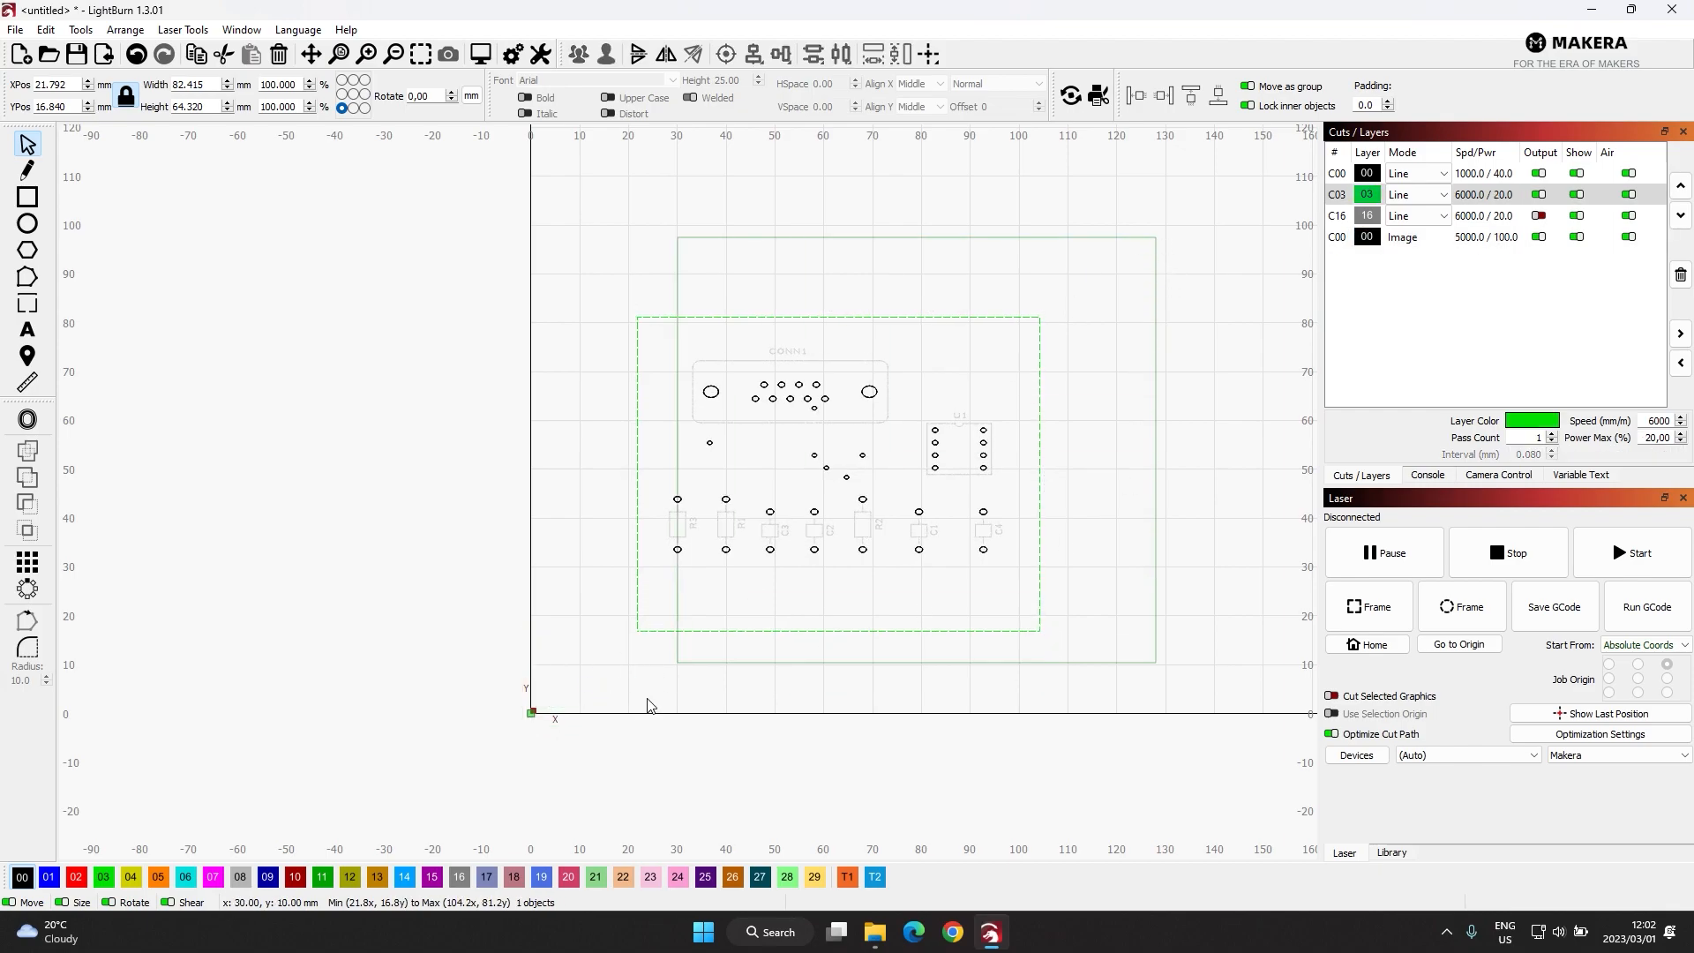
left_click_drag(640, 629, 535, 717)
scroll(532, 716, "up", 2)
scroll(529, 717, "down", 4)
scroll(556, 566, "up", 4)
scroll(573, 564, "down", 4)
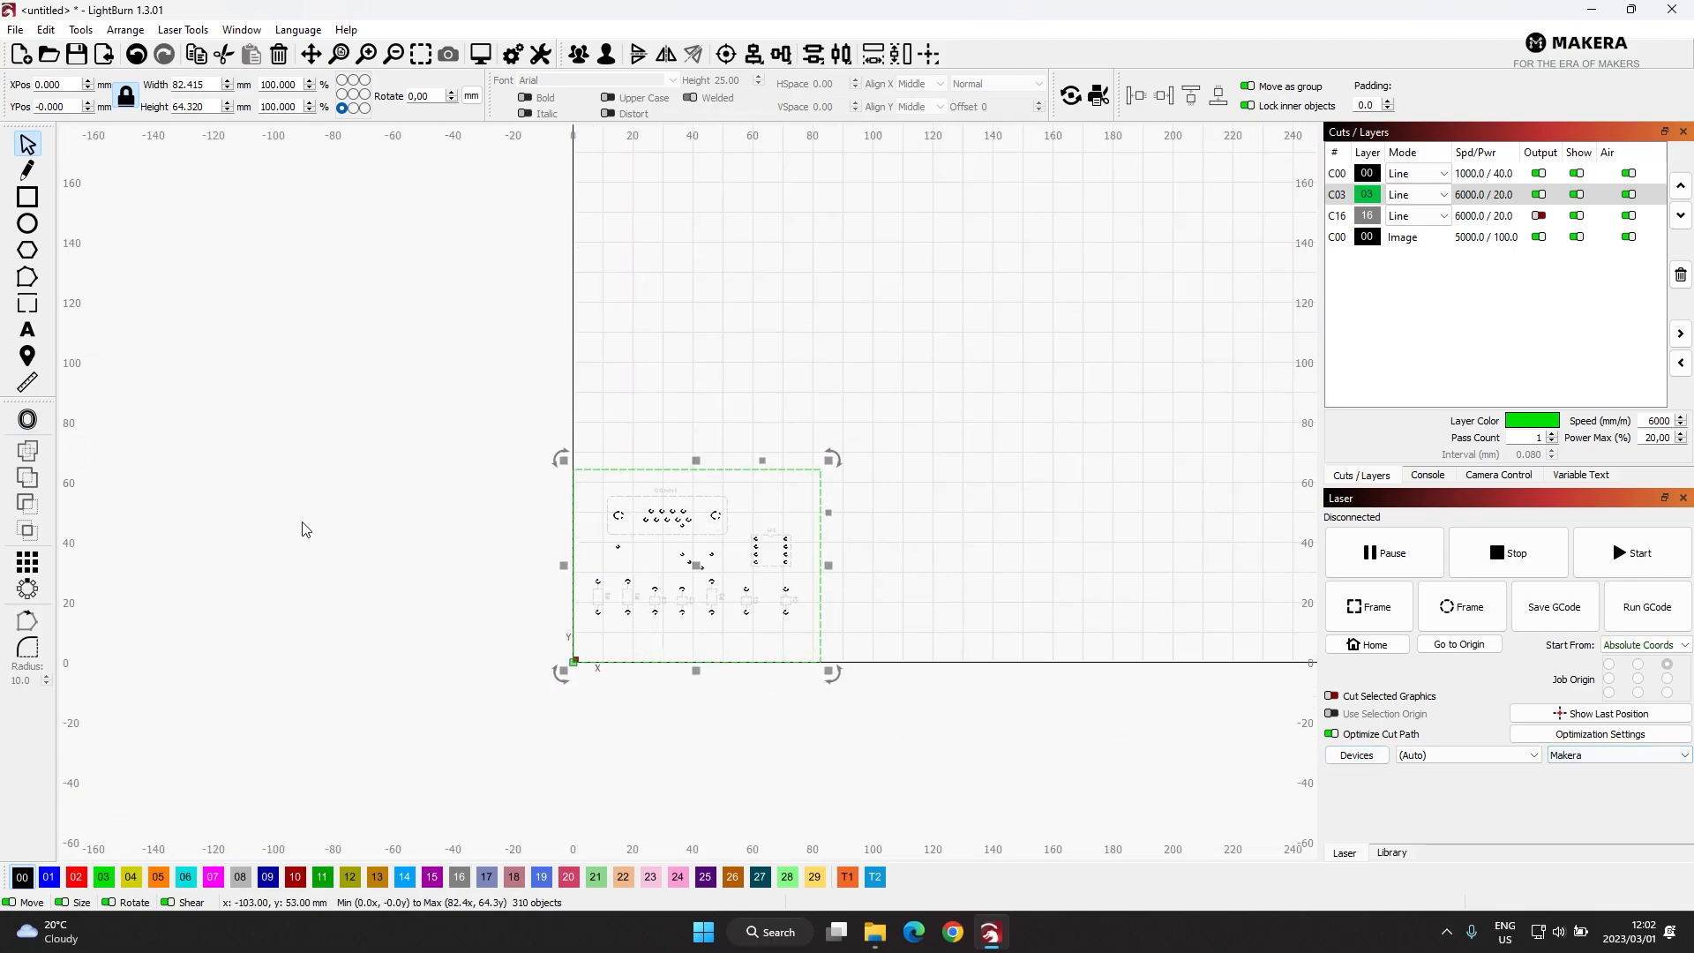
Select the green board outline and turn off output for its layer C03.
scroll(400, 531, "down", 3)
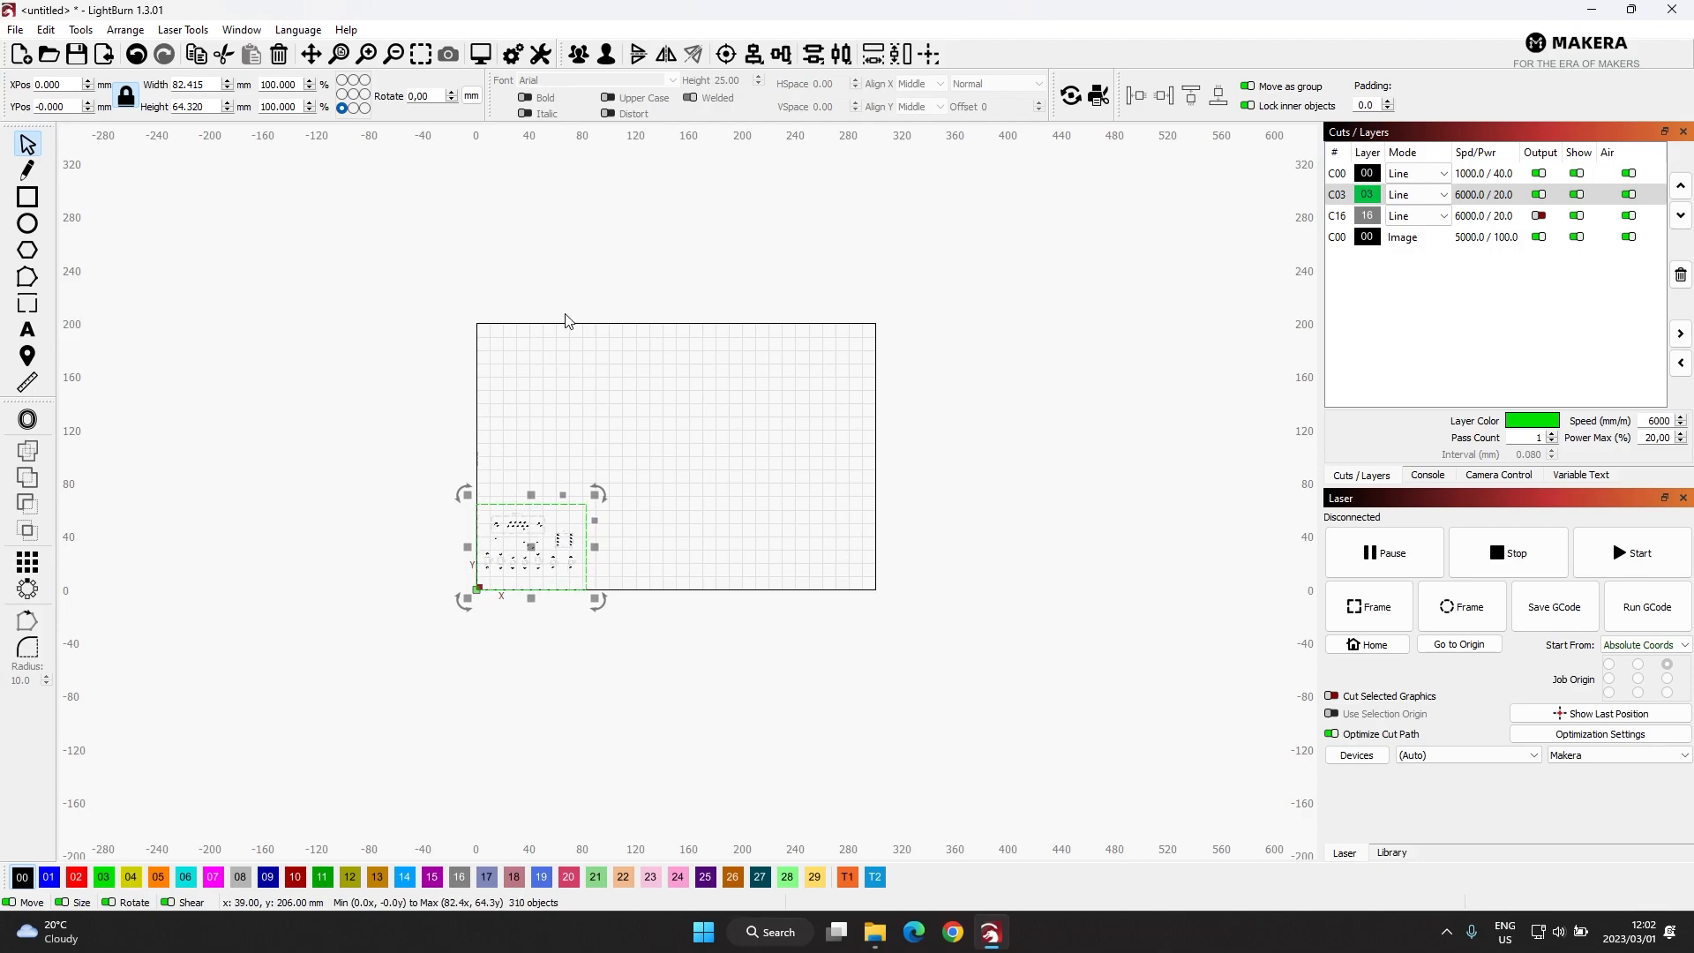
scroll(479, 584, "up", 3)
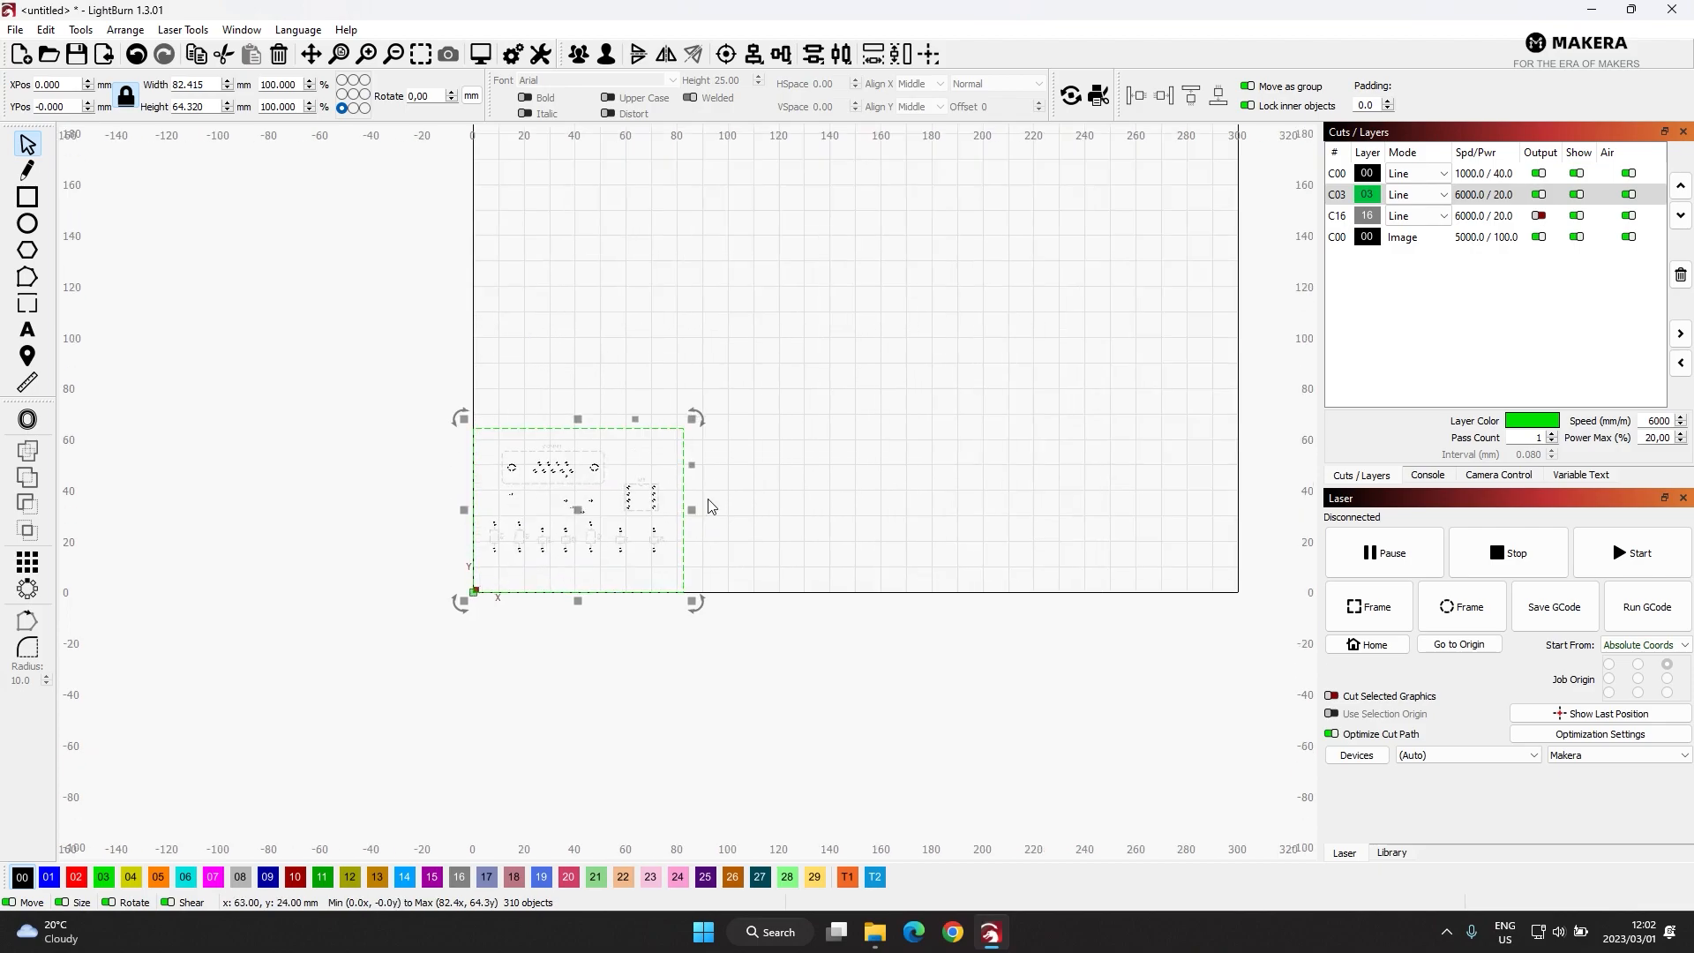
left_click(775, 378)
left_click(669, 452)
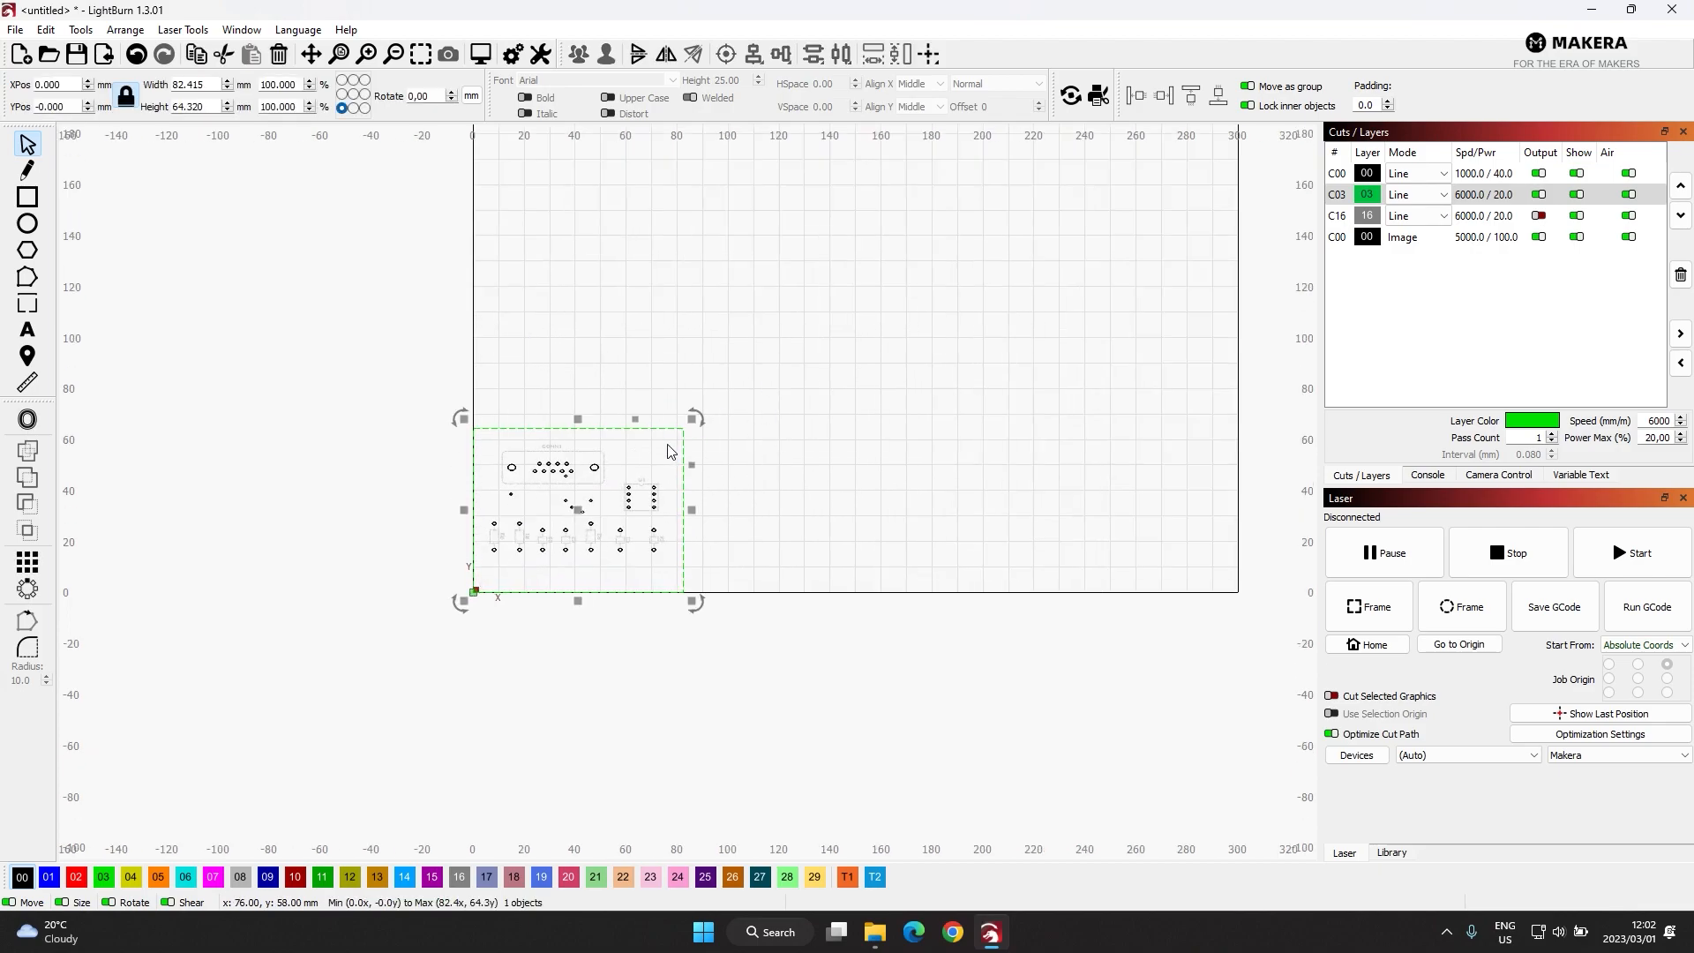
left_click(1544, 203)
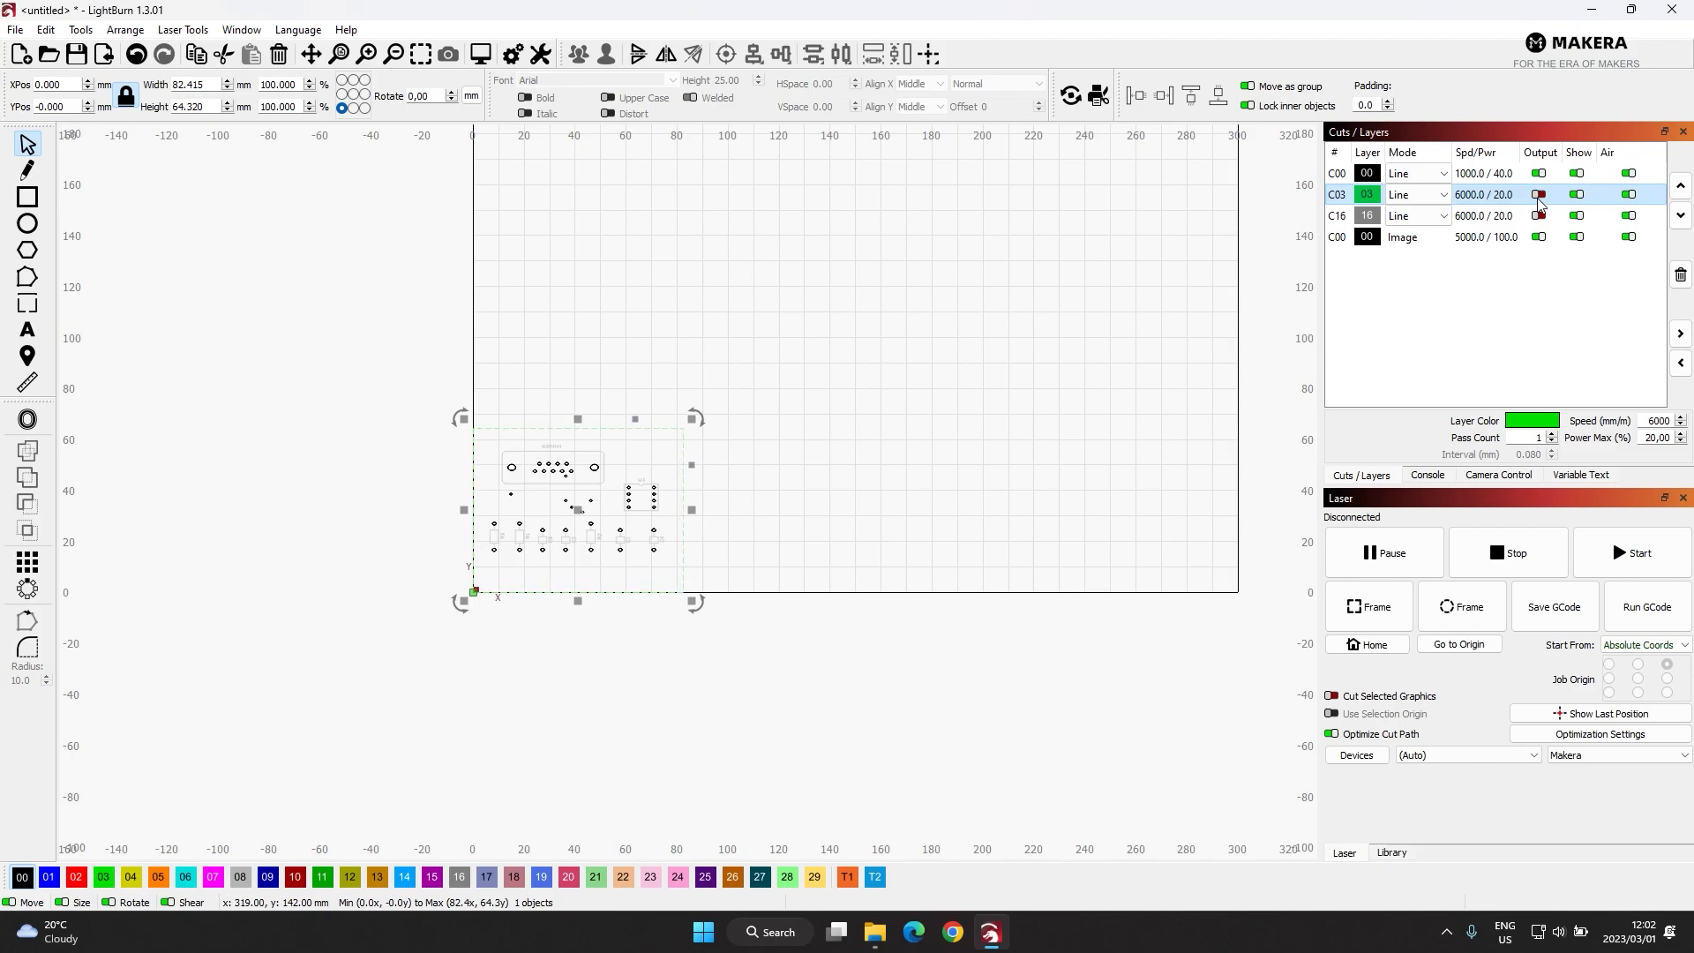
Examine the board's holes and component outlines up close to check which parts are set for output.
scroll(524, 544, "up", 4)
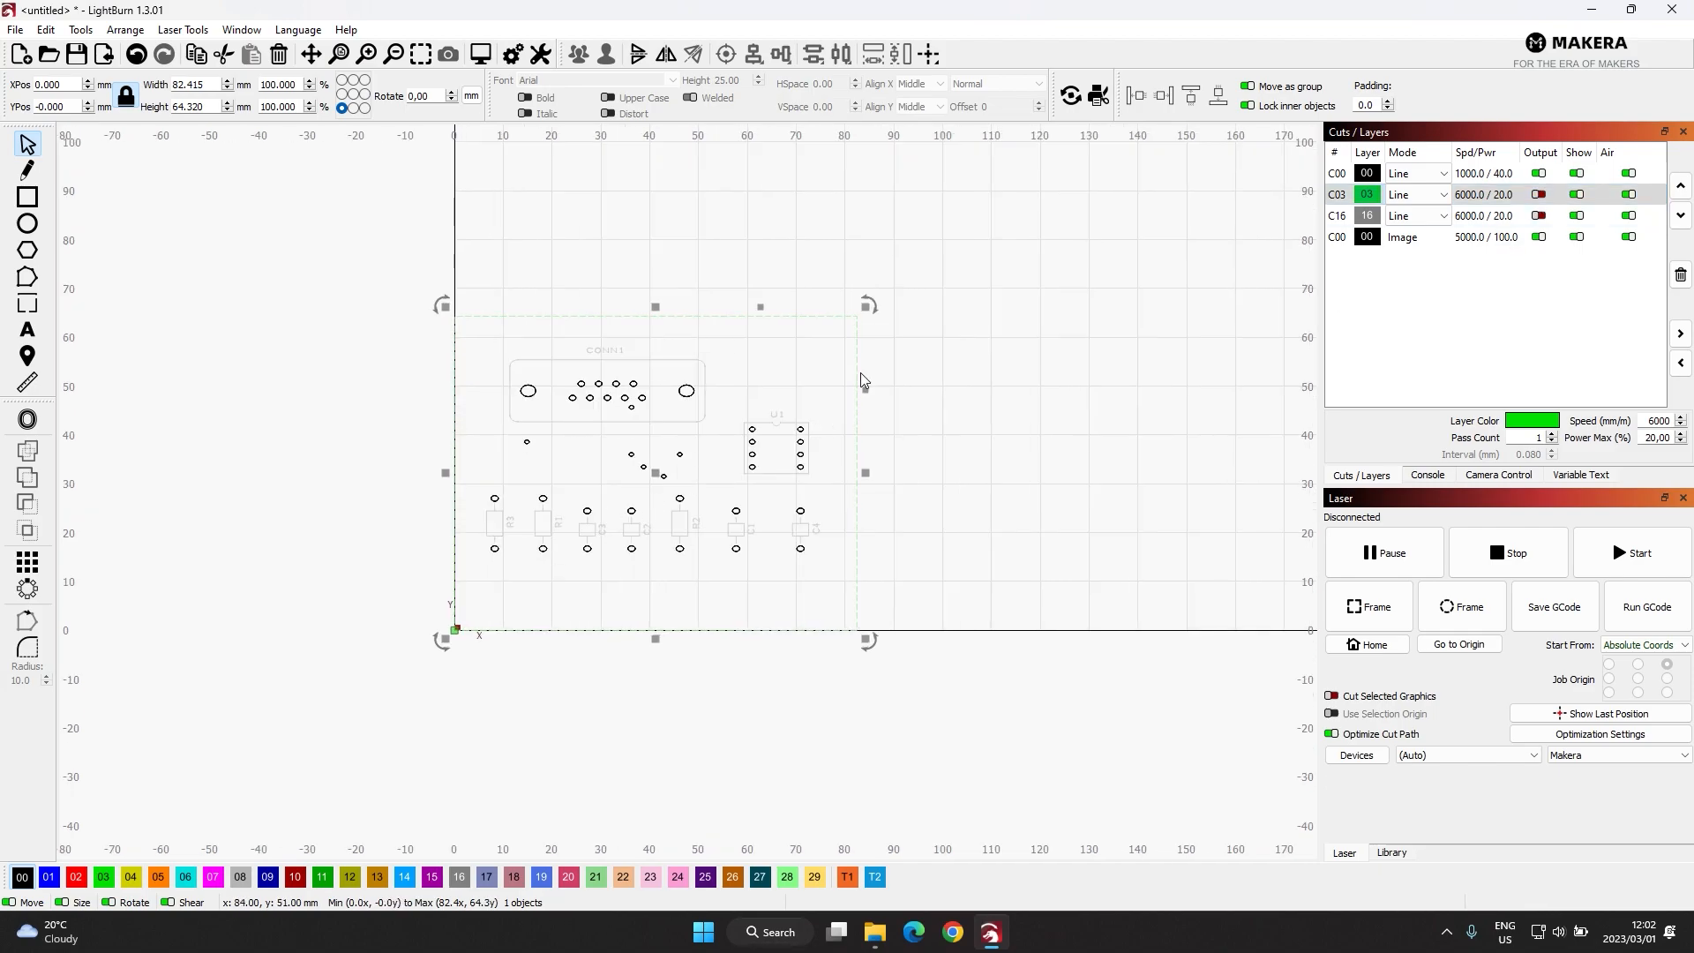
scroll(629, 494, "up", 5)
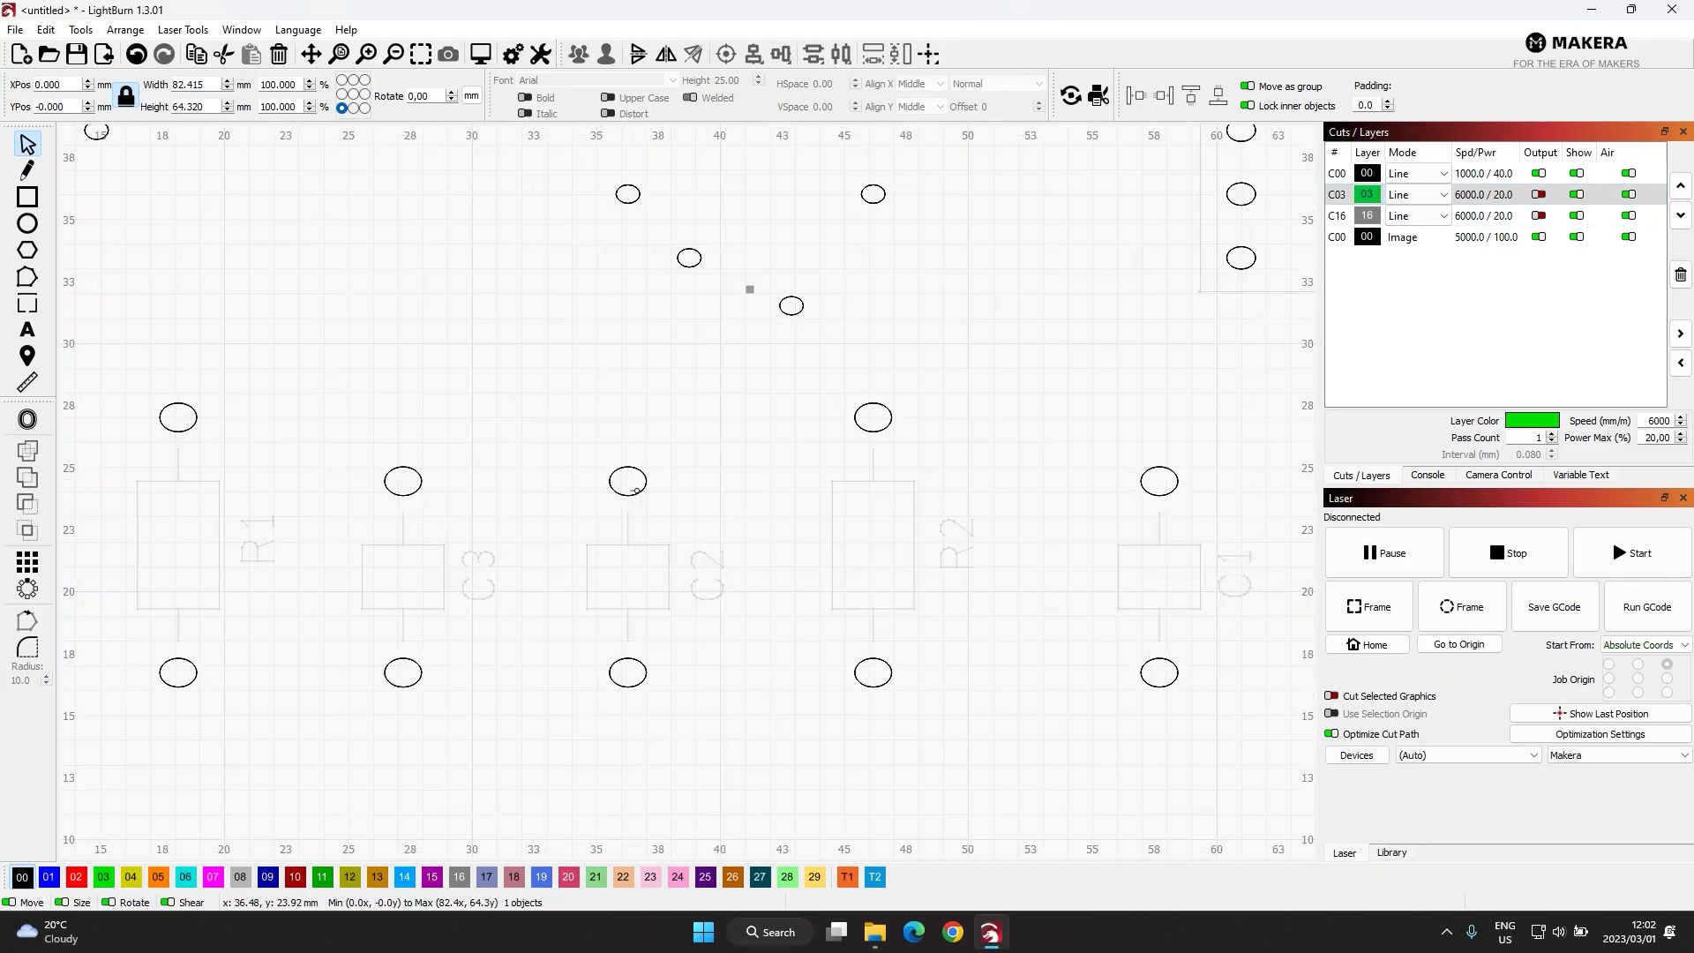
scroll(625, 479, "down", 6)
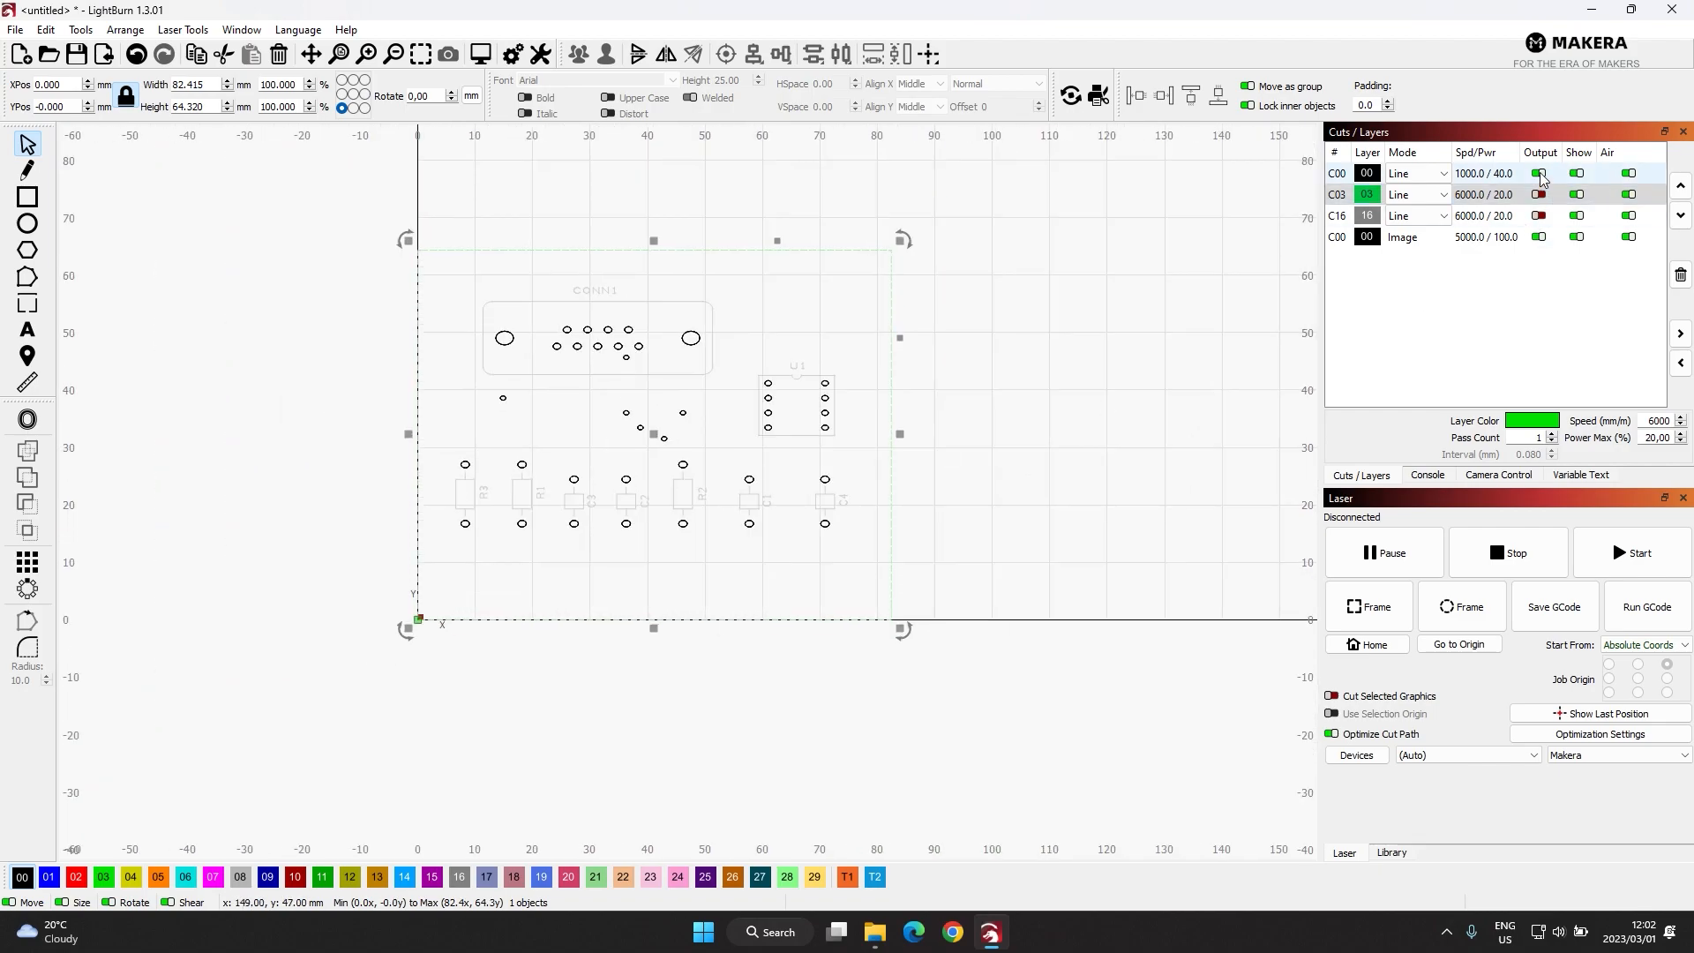
scroll(543, 364, "up", 2)
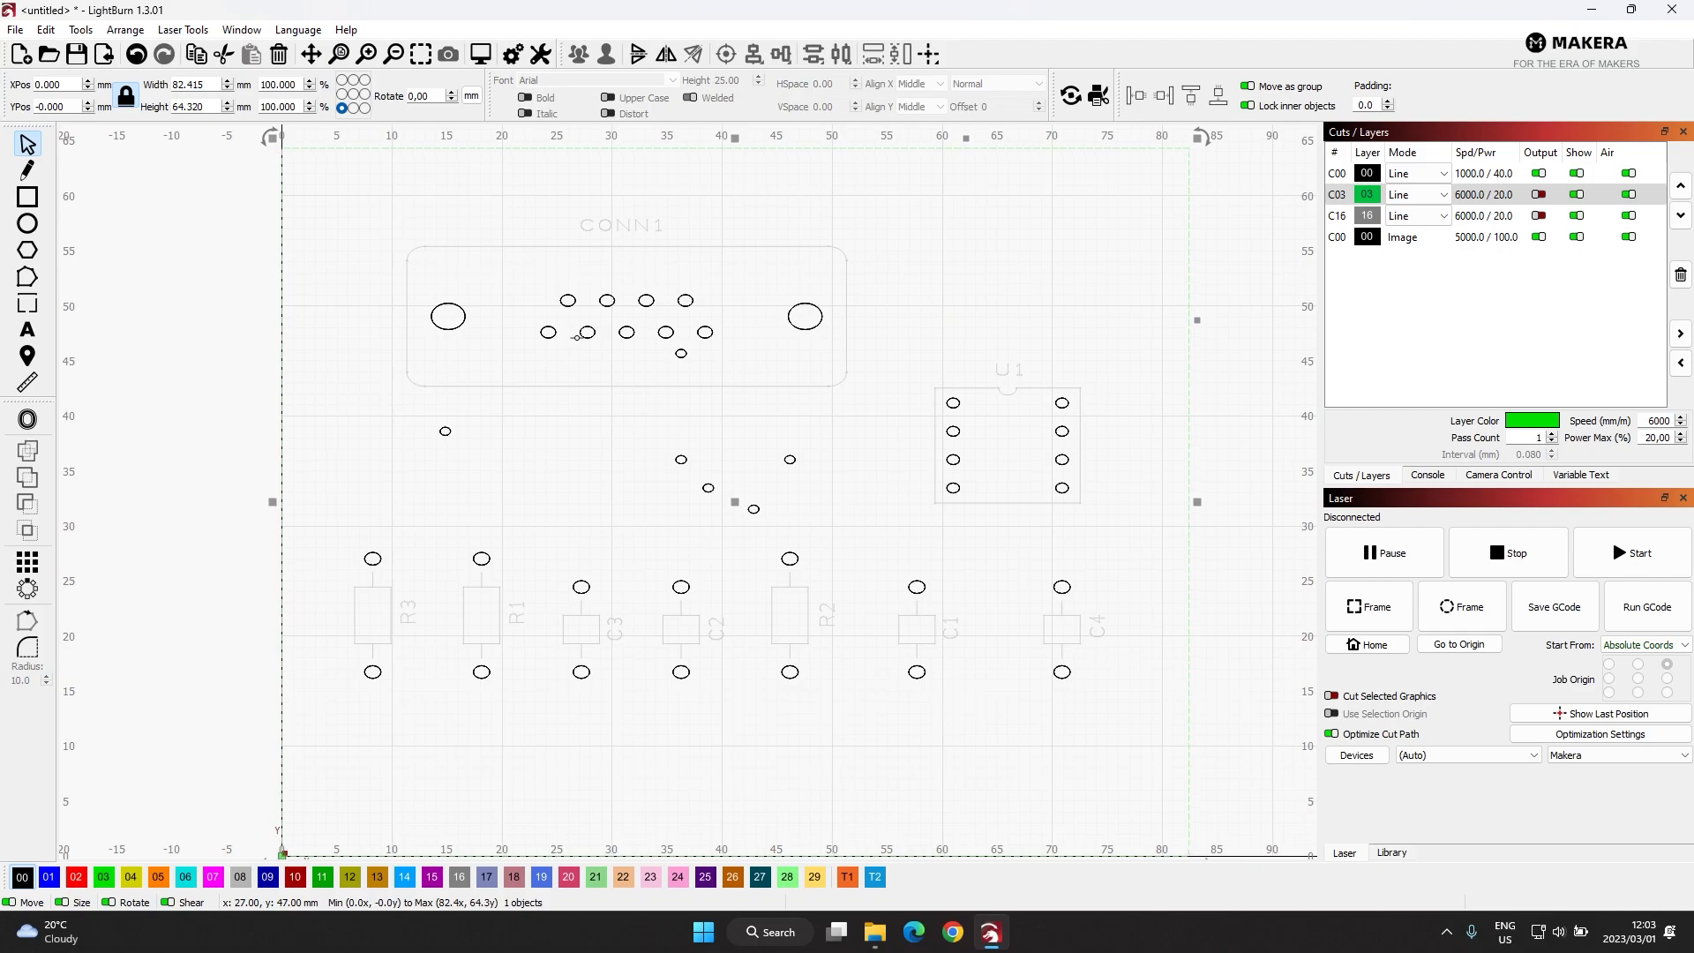
scroll(576, 337, "down", 1)
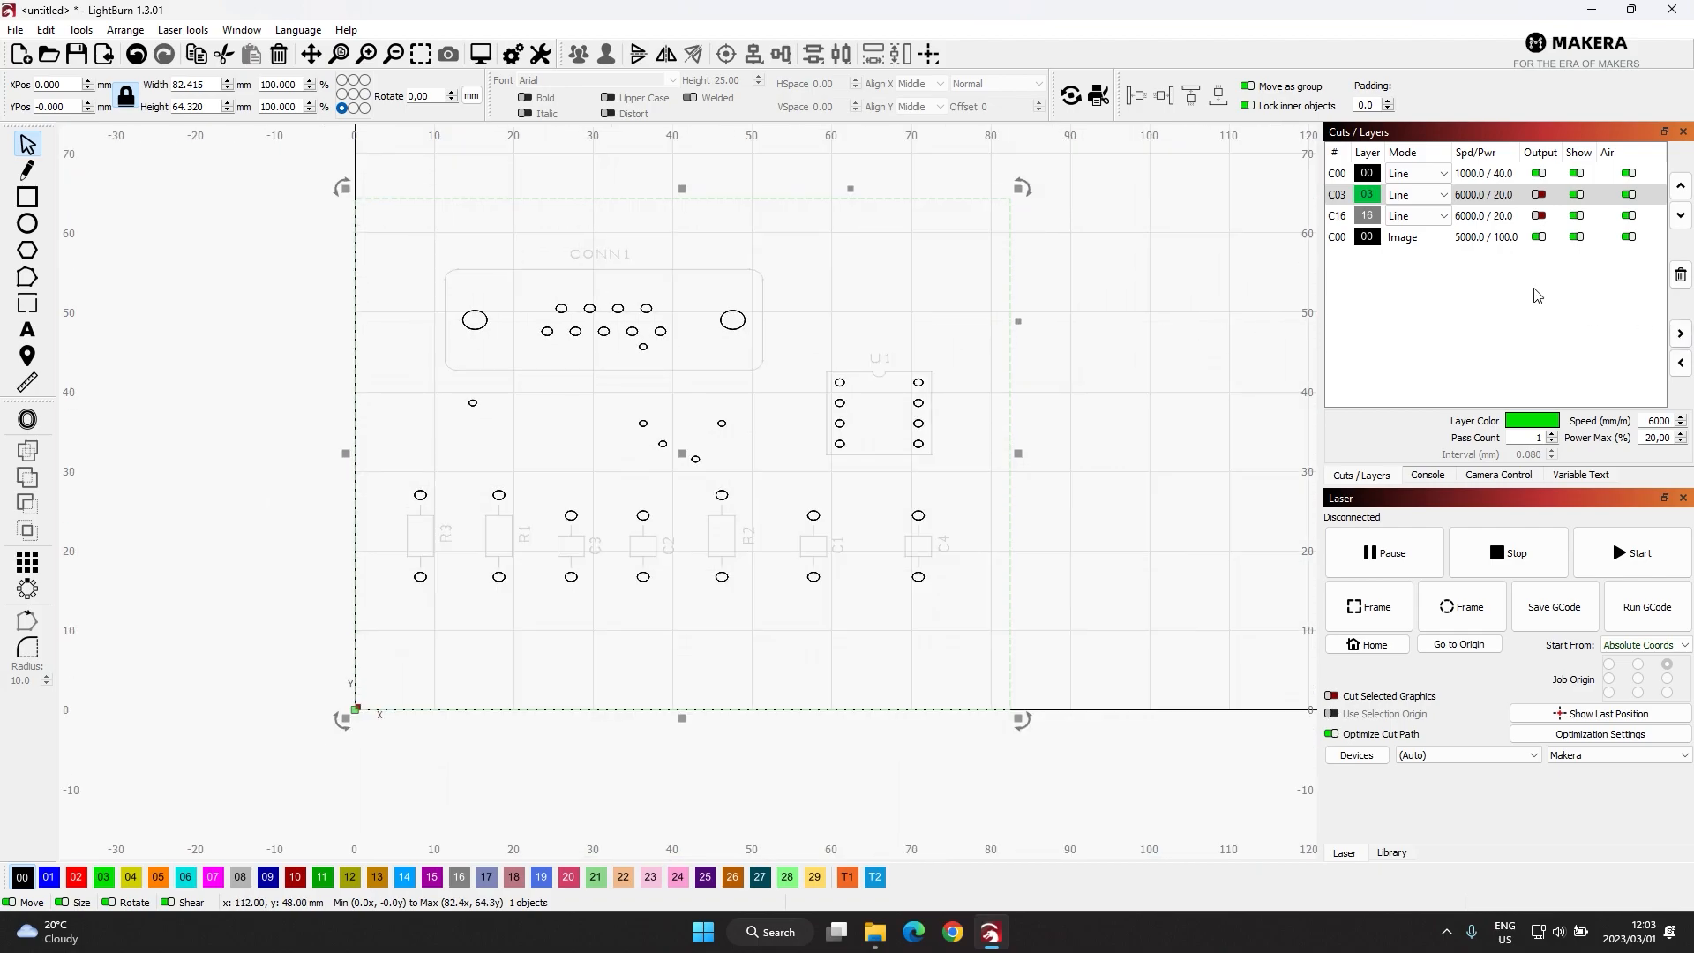
scroll(776, 529, "down", 2)
left_click(951, 336)
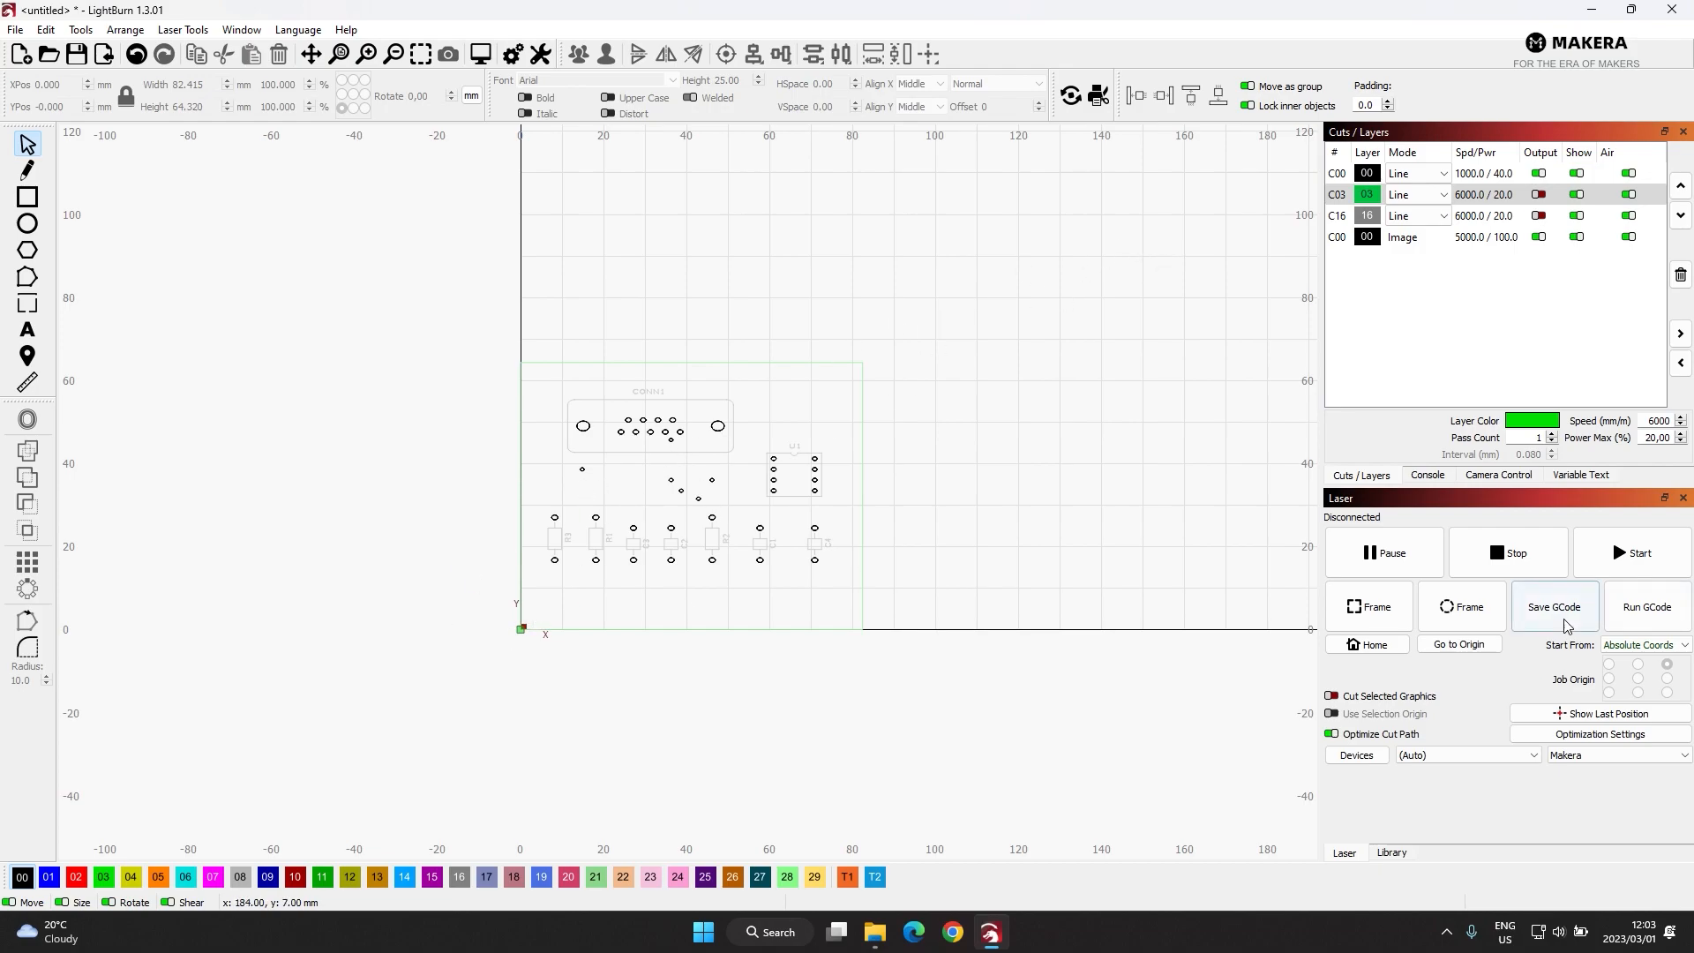
Set layer C03's cut settings to a speed of 5000 mm/min and a maximum power of 60%.
double_click(1487, 196)
left_click_drag(953, 157, 519, 224)
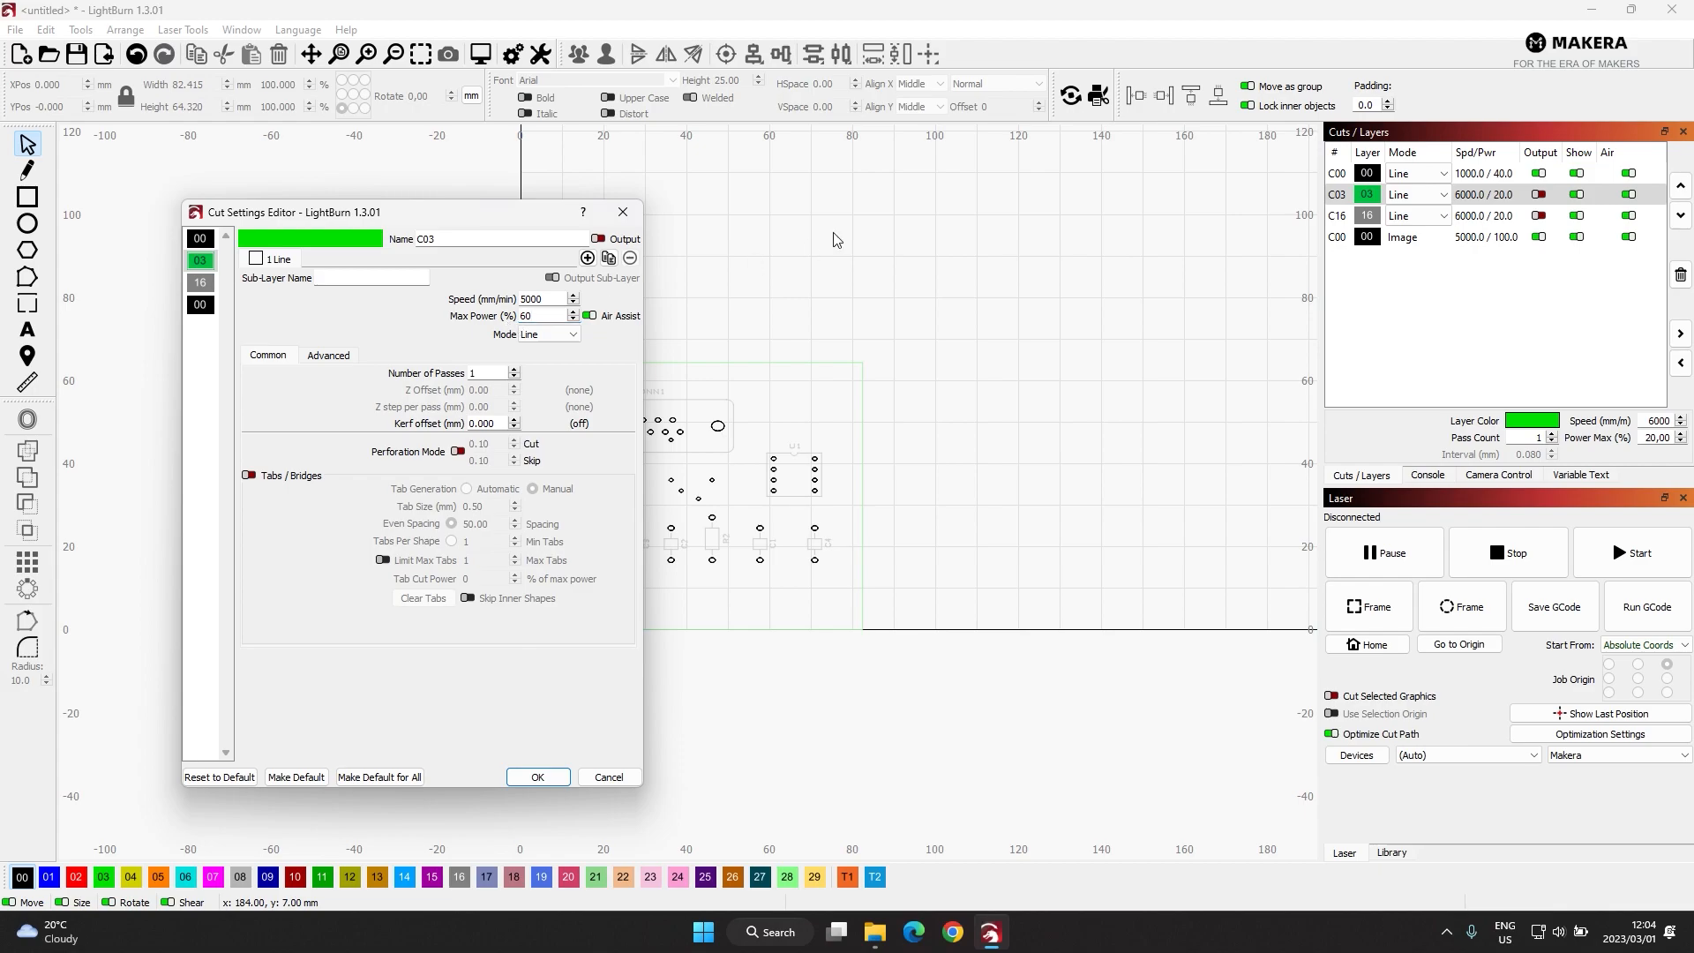
left_click(537, 777)
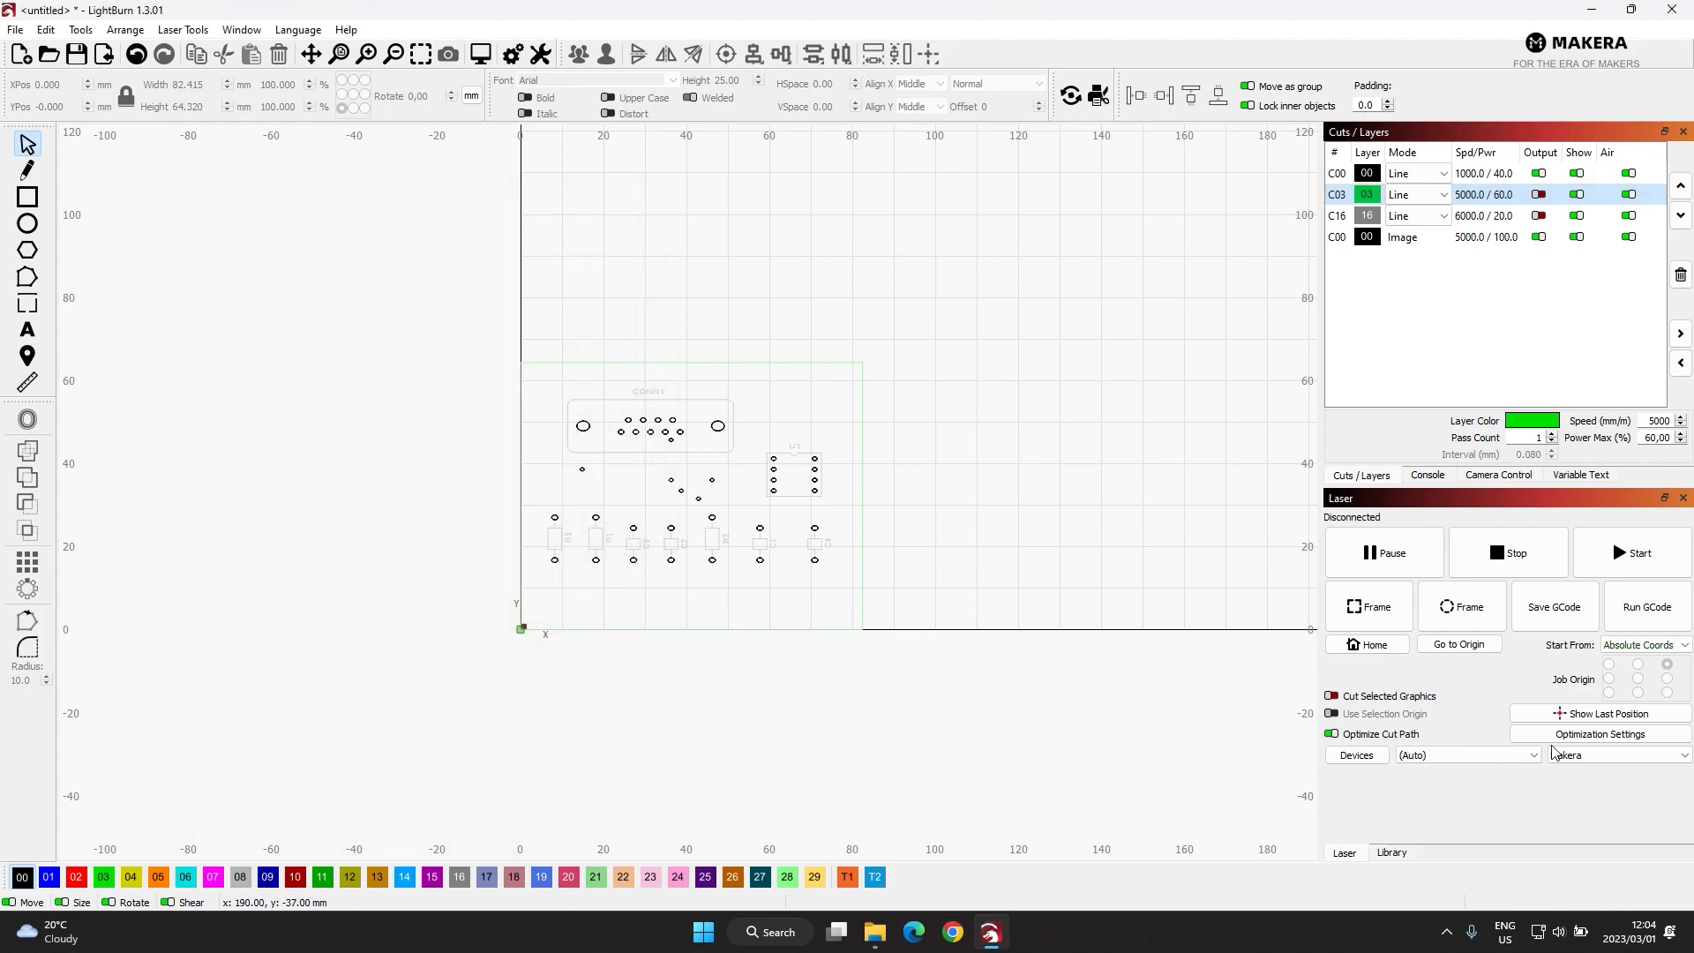
Save the job's G-code to the Desktop as sample_1.
left_click(1552, 609)
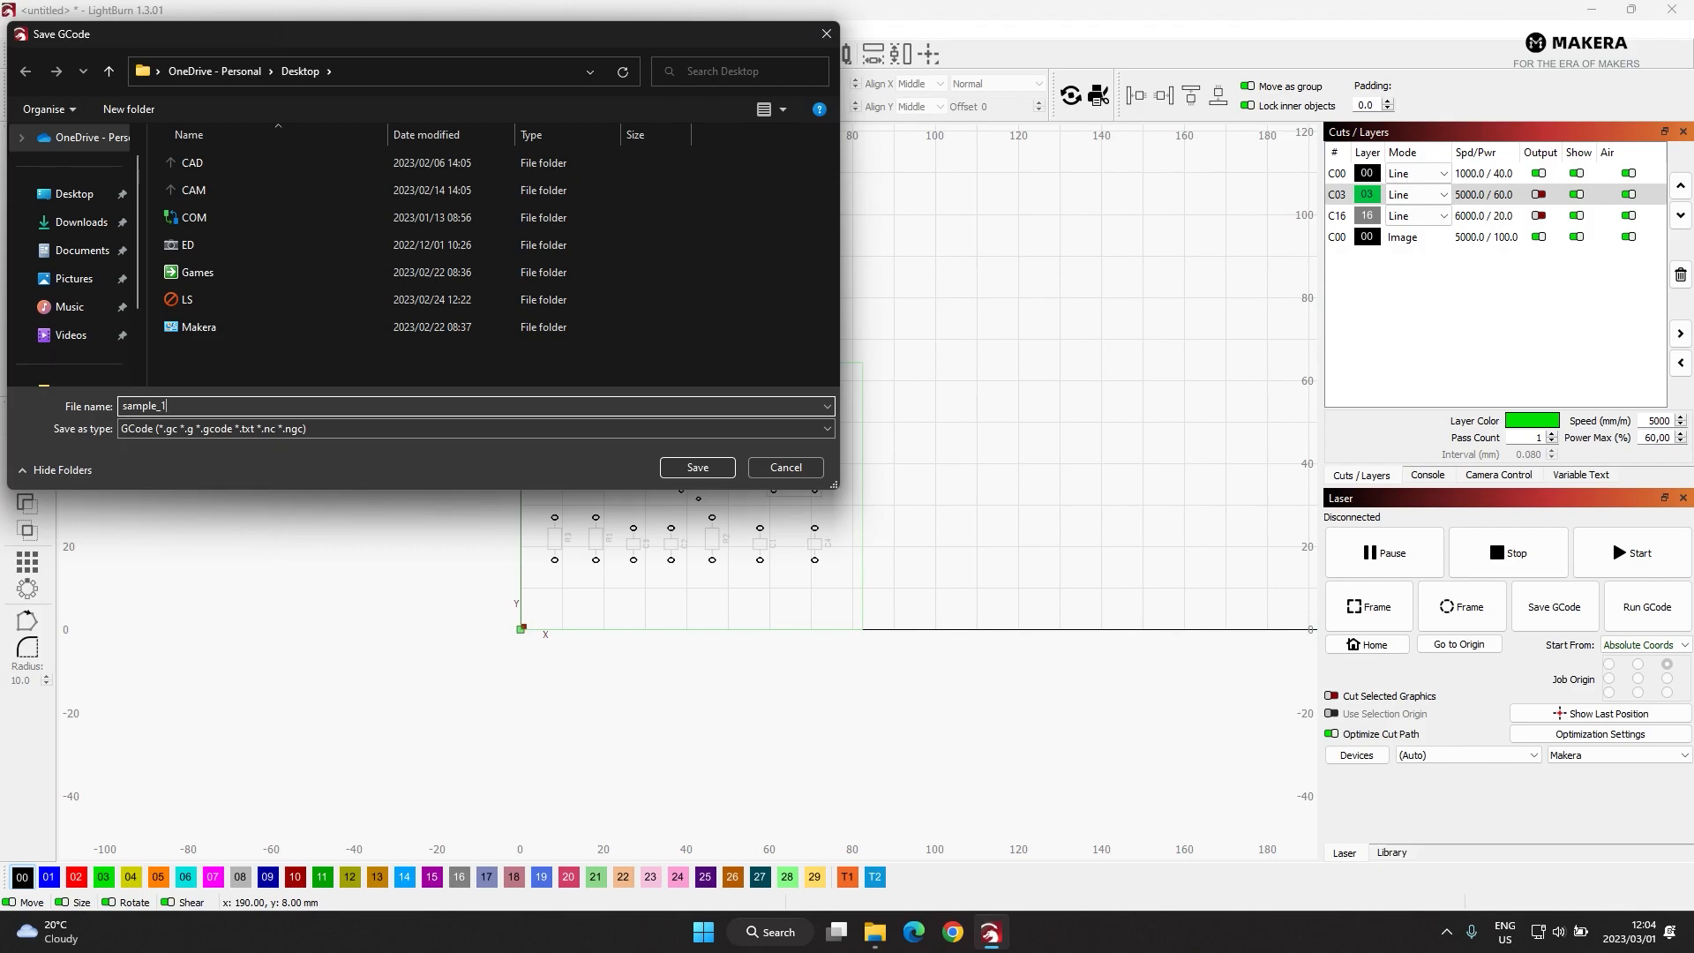
left_click(695, 467)
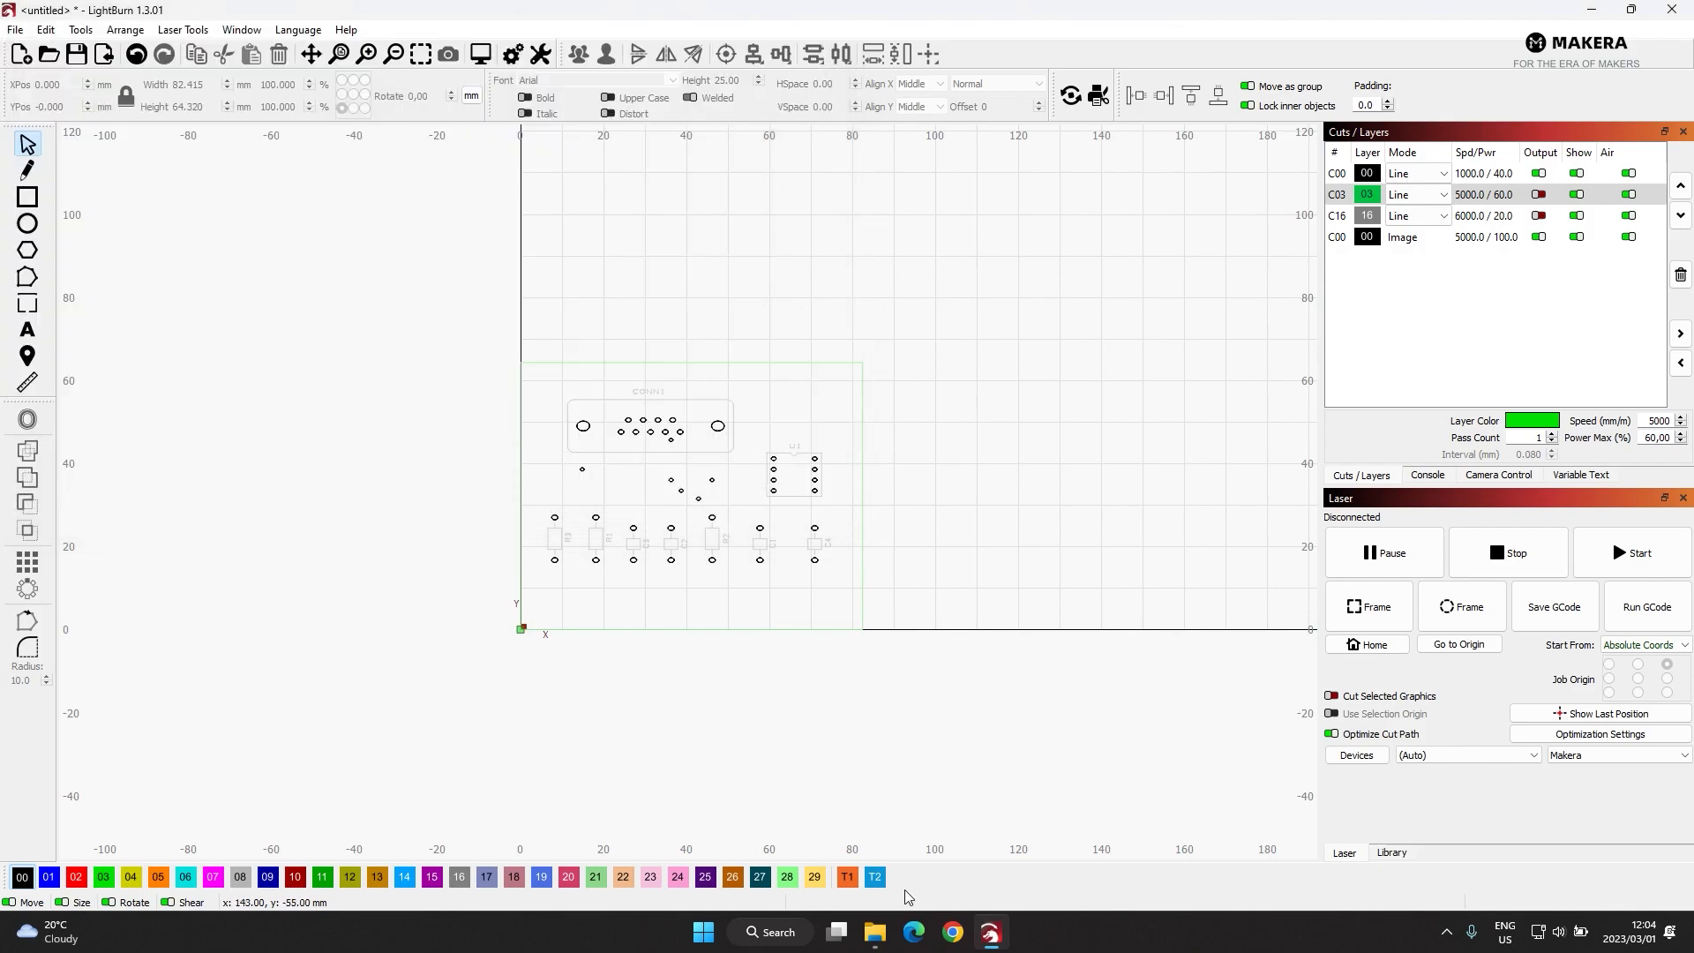
Delete the complete circuit-board drawing from the workspace.
scroll(813, 431, "down", 2)
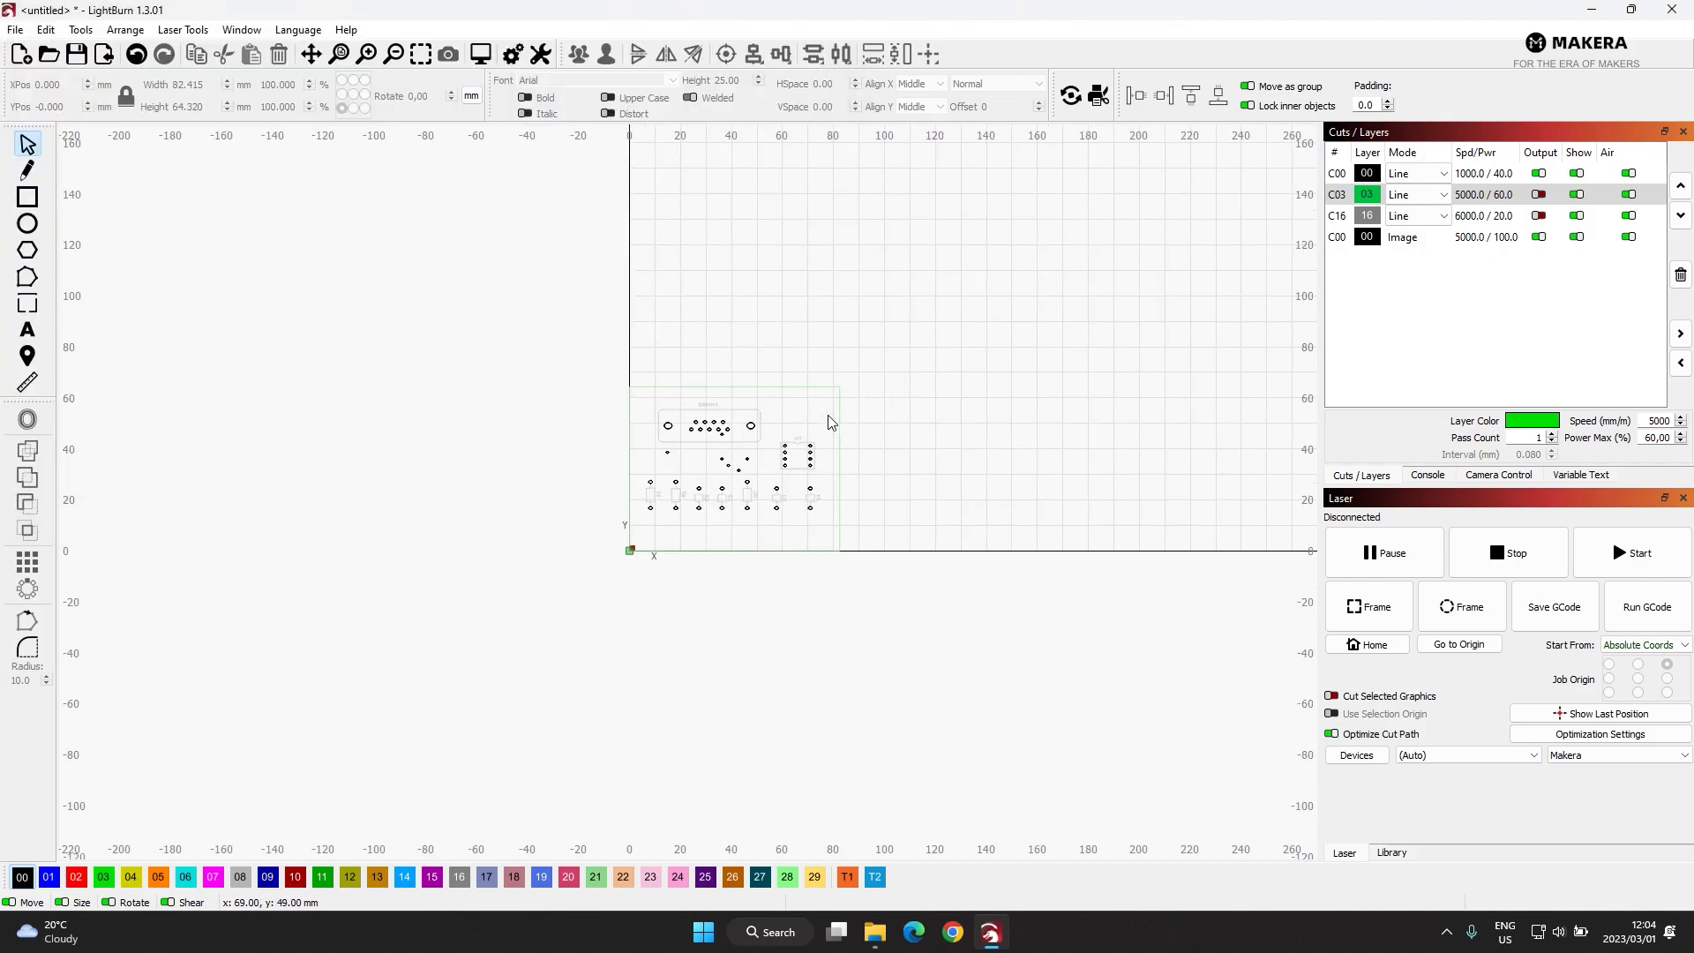
key("ctrl+a")
scroll(706, 502, "up", 2)
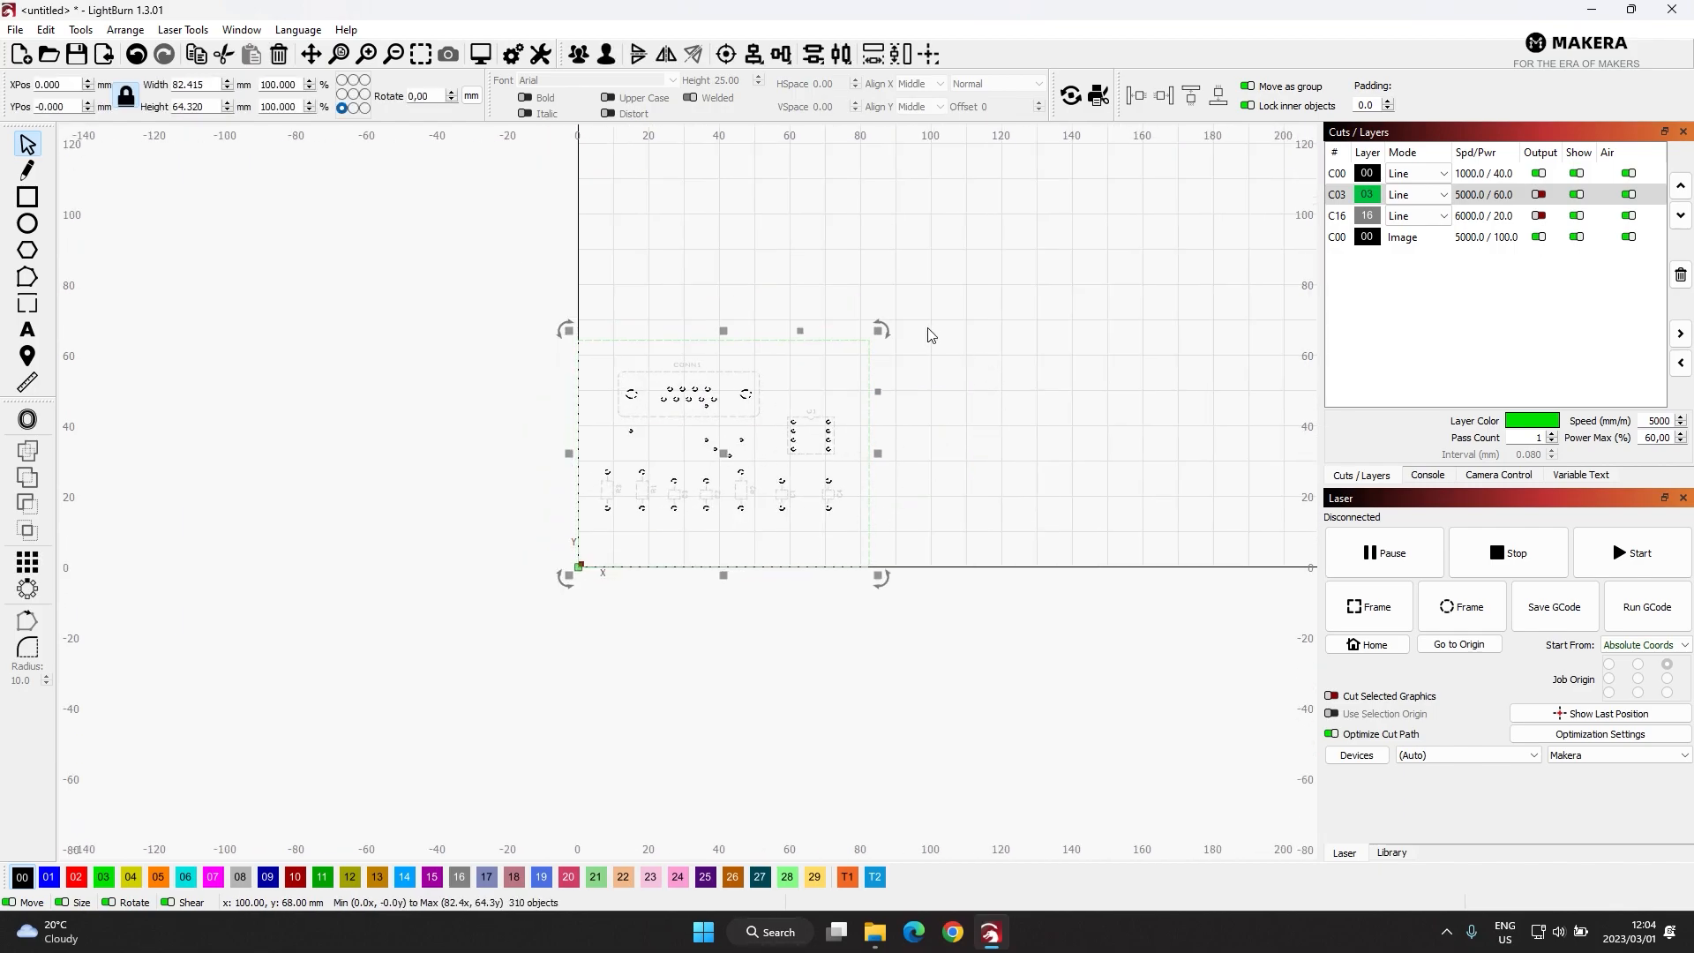
key("Delete")
Shrink the microphone photo, the portrait photo, the CARVERA logo and the Makera logo and stack them beside the work area.
scroll(714, 518, "down", 10)
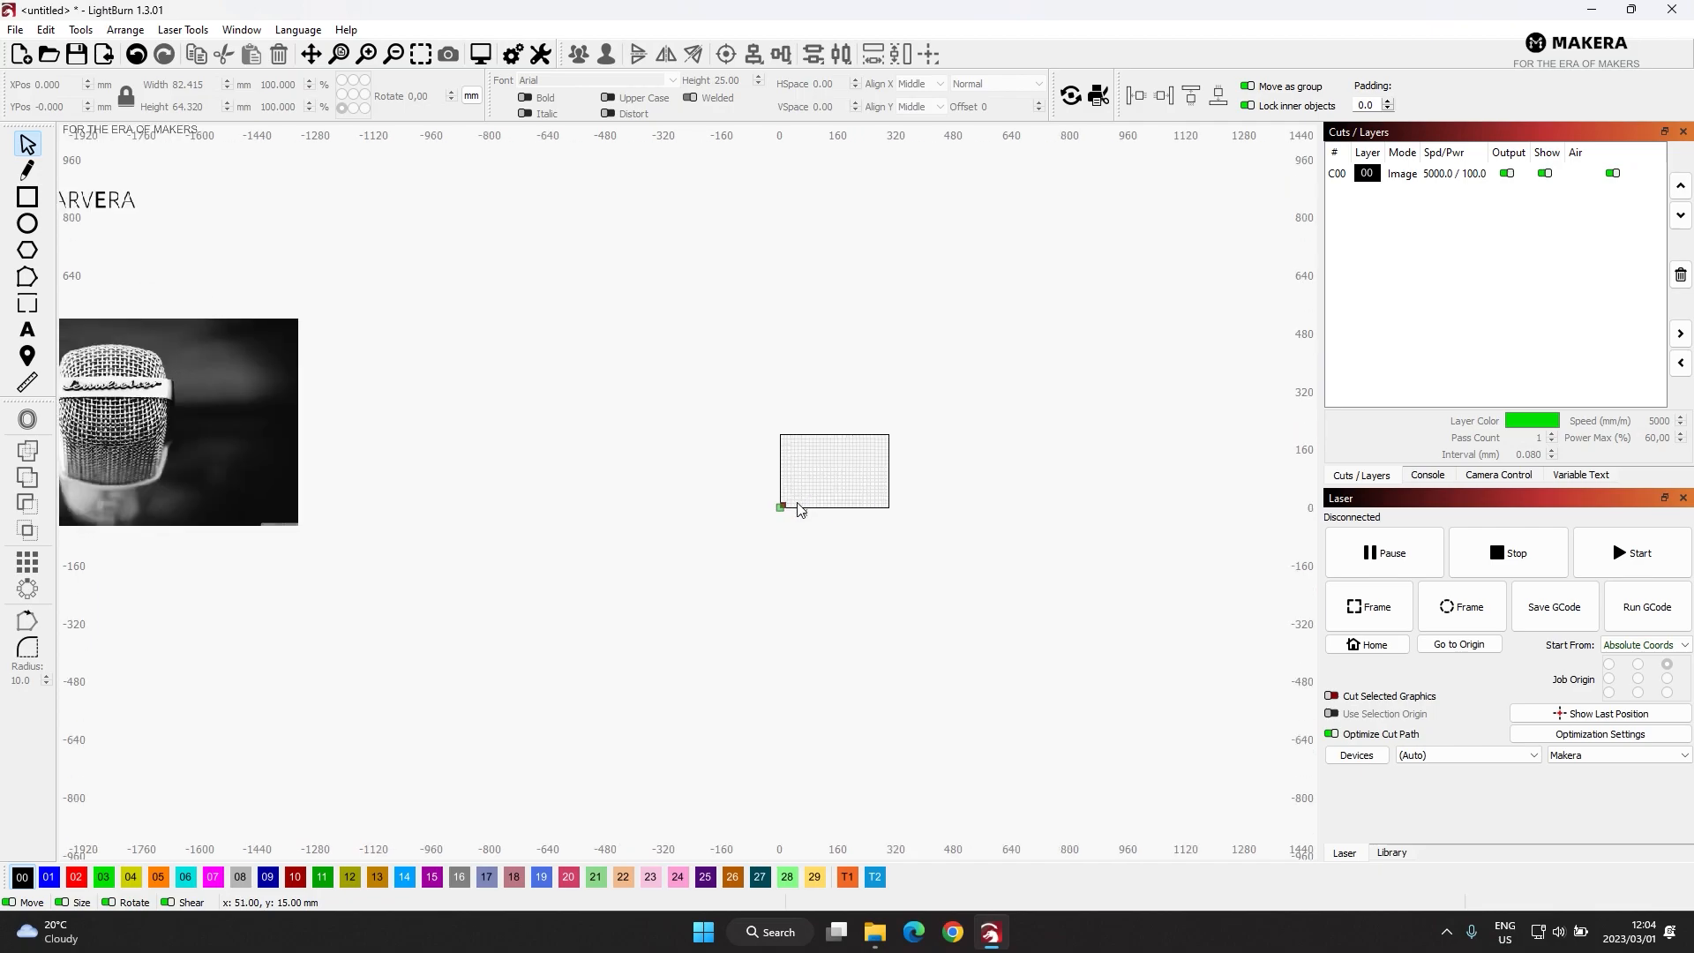
left_click(367, 460)
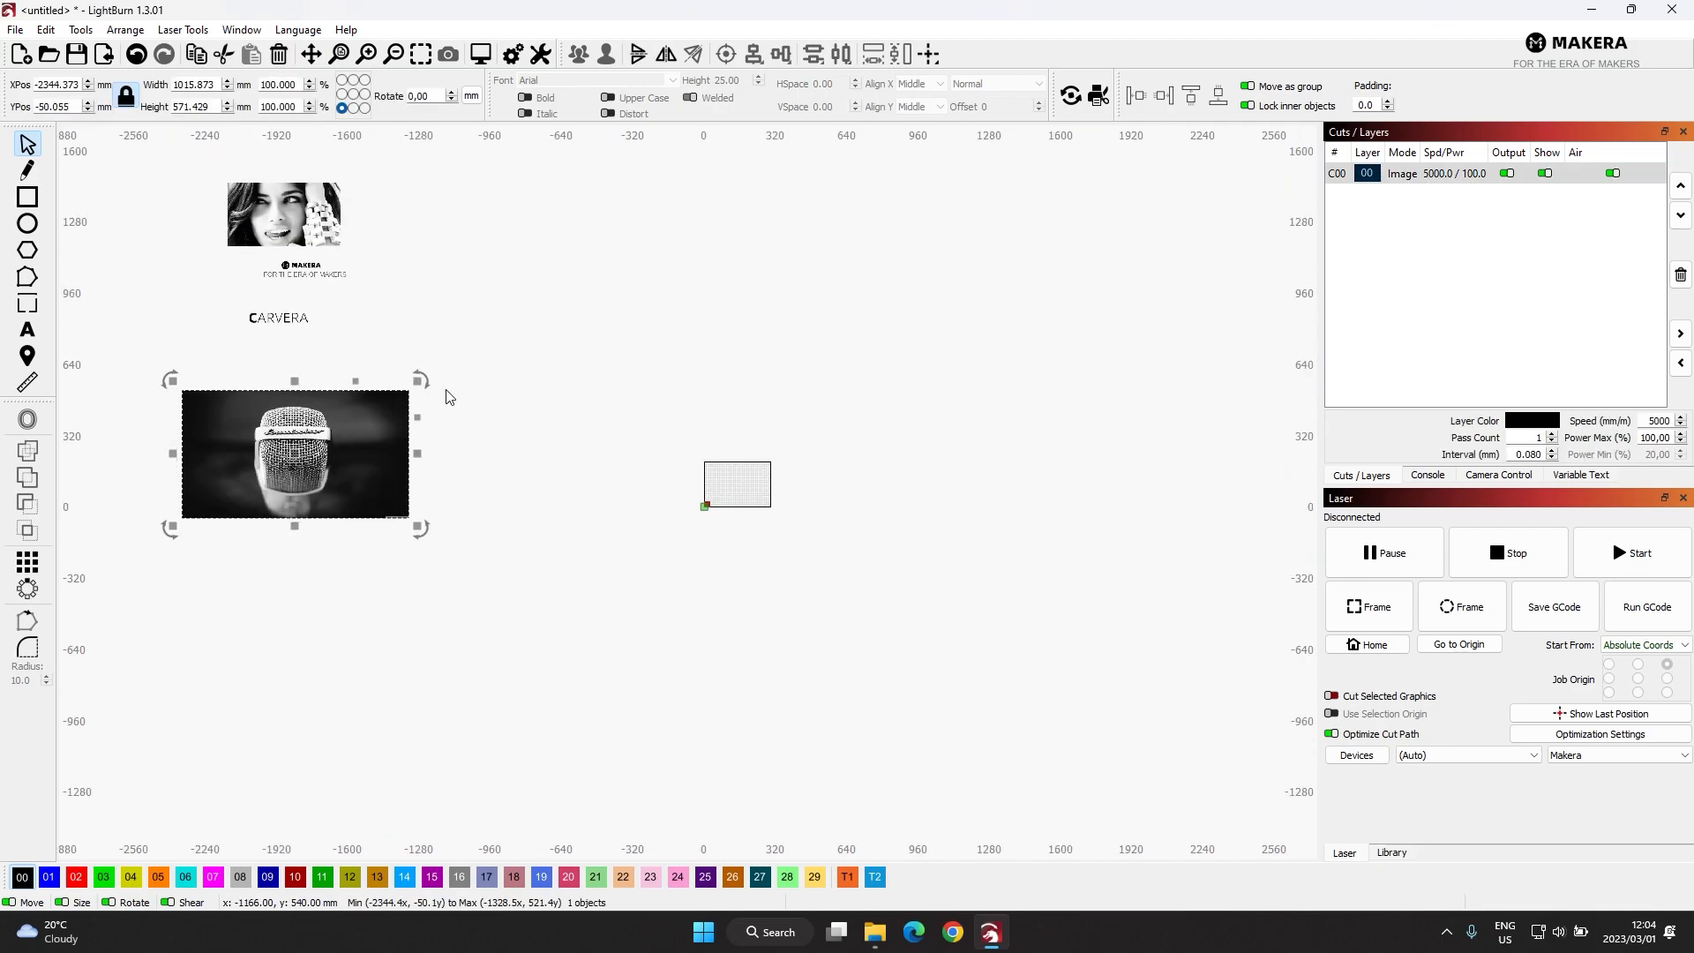
left_click_drag(420, 378, 645, 496)
left_click_drag(309, 221, 617, 446)
scroll(602, 450, "up", 3)
left_click(692, 490)
mouse_move(711, 483)
left_mouse_down()
mouse_move(655, 512)
mouse_move(682, 486)
left_mouse_up()
left_click_drag(153, 265, 695, 385)
left_click_drag(768, 334, 680, 437)
left_click(189, 195)
left_click_drag(257, 178, 679, 509)
scroll(679, 508, "up", 5)
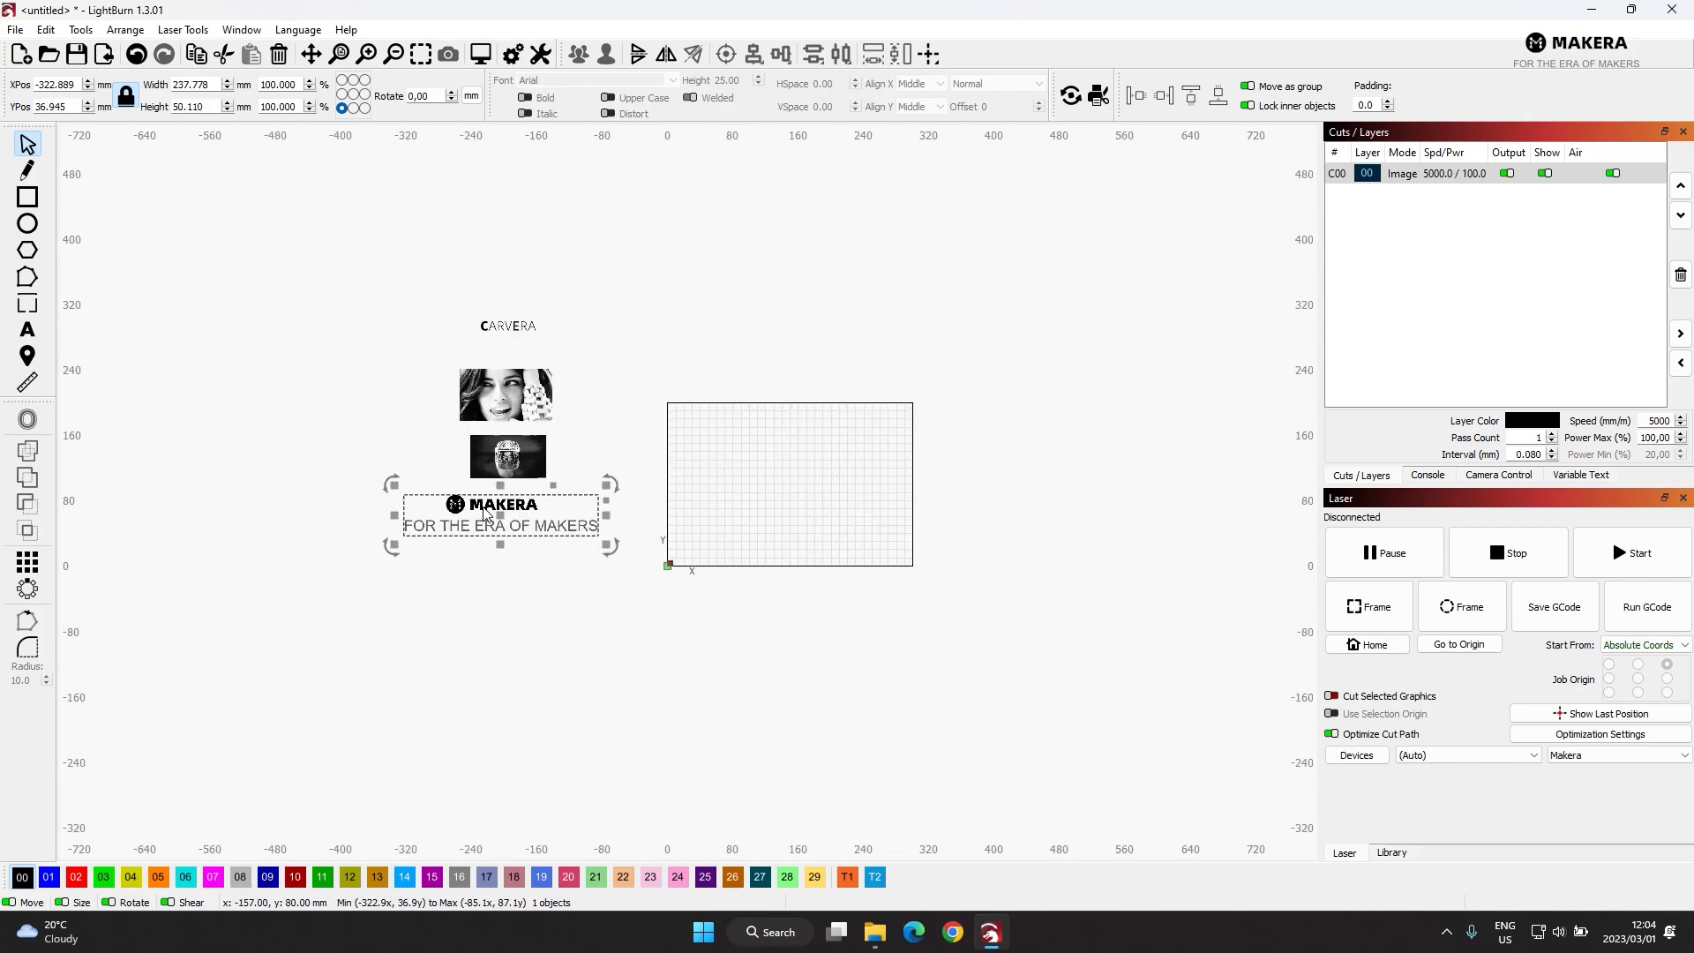
Move the CARVERA logo to the work area's origin corner so its lettering sits just inside the bounds, at about X -28, Y -29.6 mm.
scroll(512, 401, "up", 3)
left_click(518, 265)
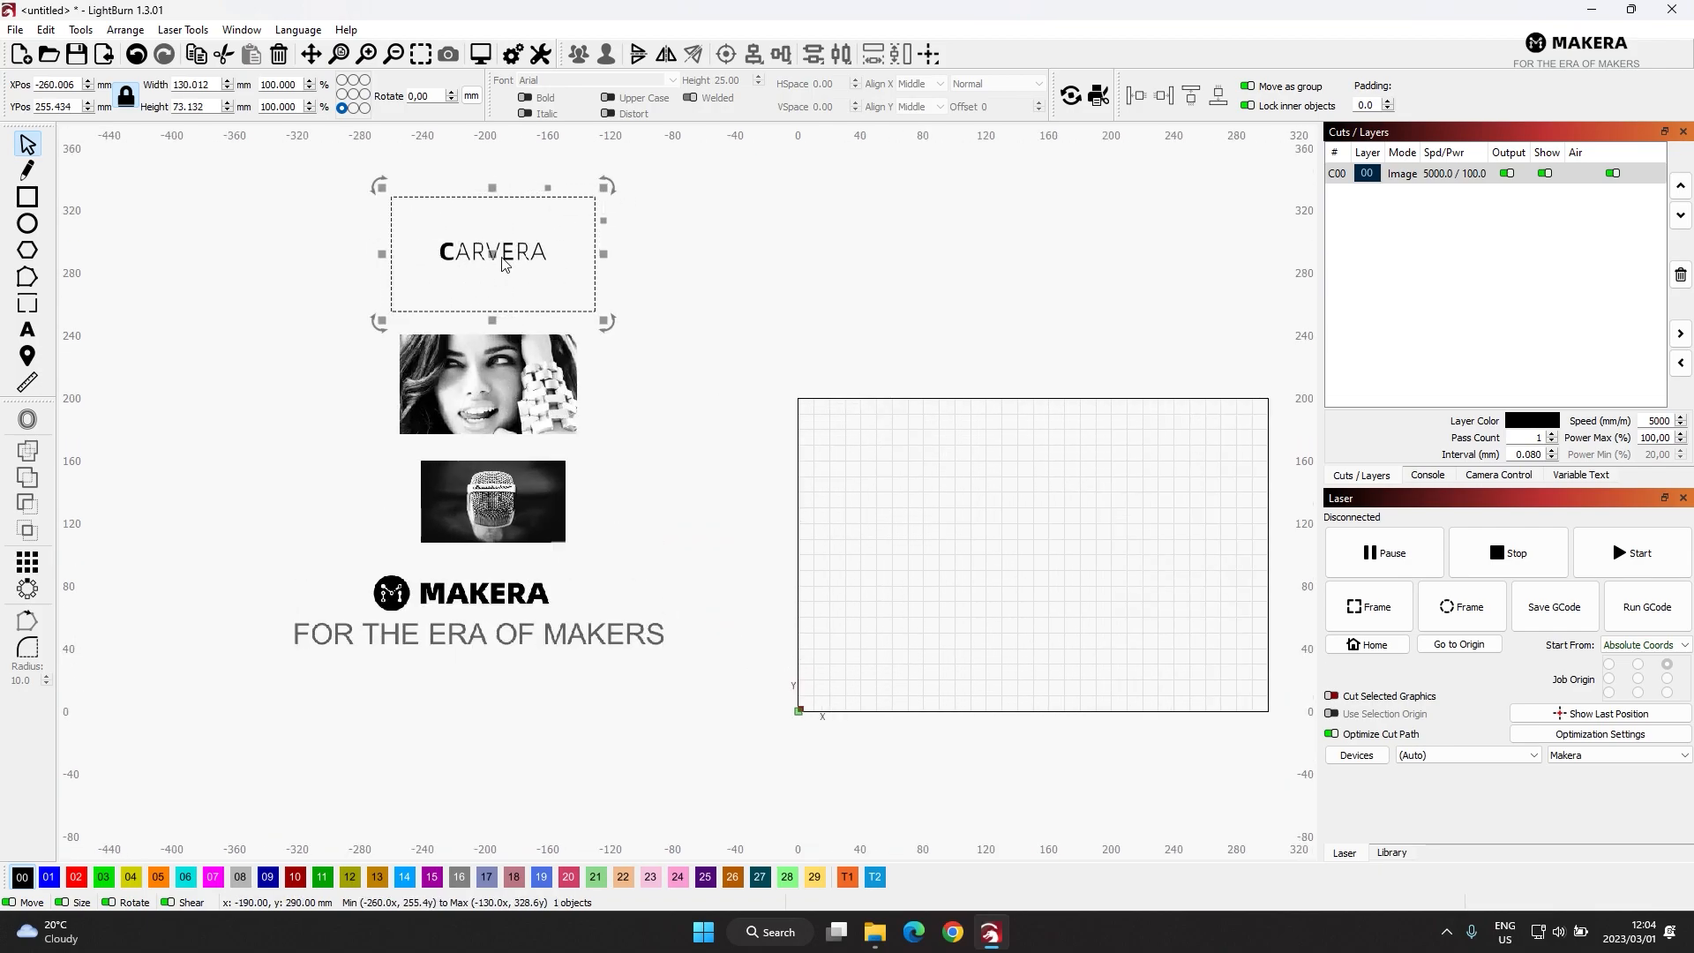
left_click_drag(505, 265, 874, 309)
scroll(883, 291, "up", 5)
scroll(771, 243, "down", 5)
left_click_drag(797, 300, 805, 294)
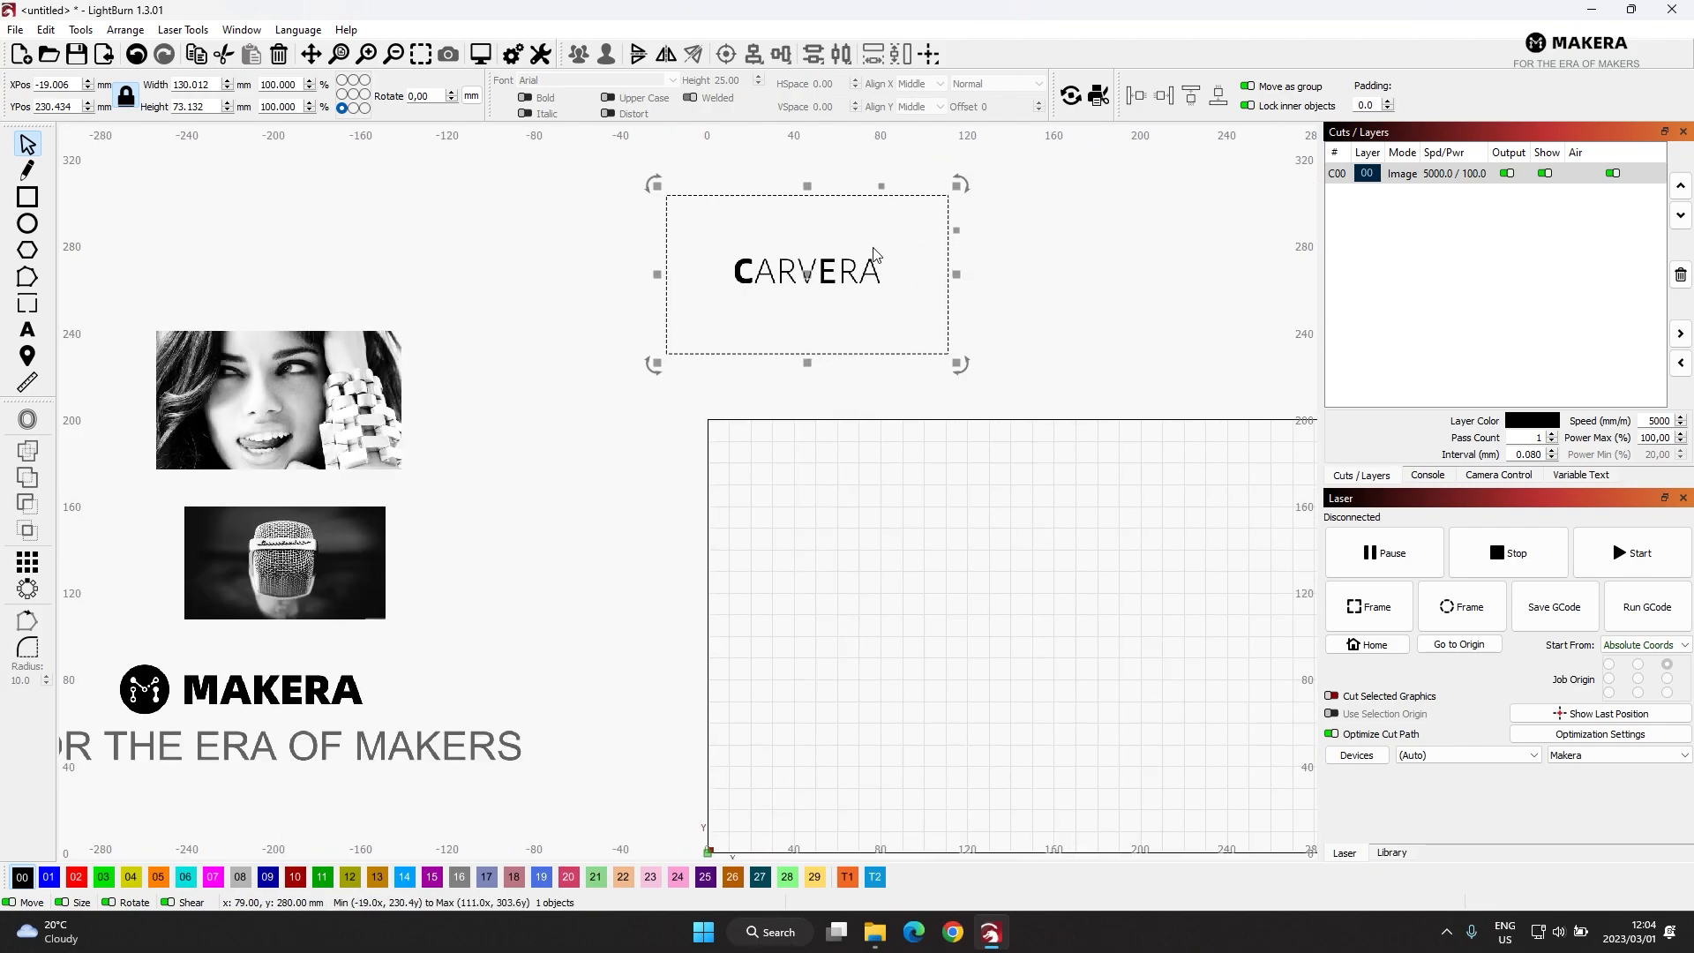
left_click_drag(819, 272, 831, 385)
scroll(825, 221, "down", 5)
scroll(816, 388, "up", 6)
left_click(1090, 419)
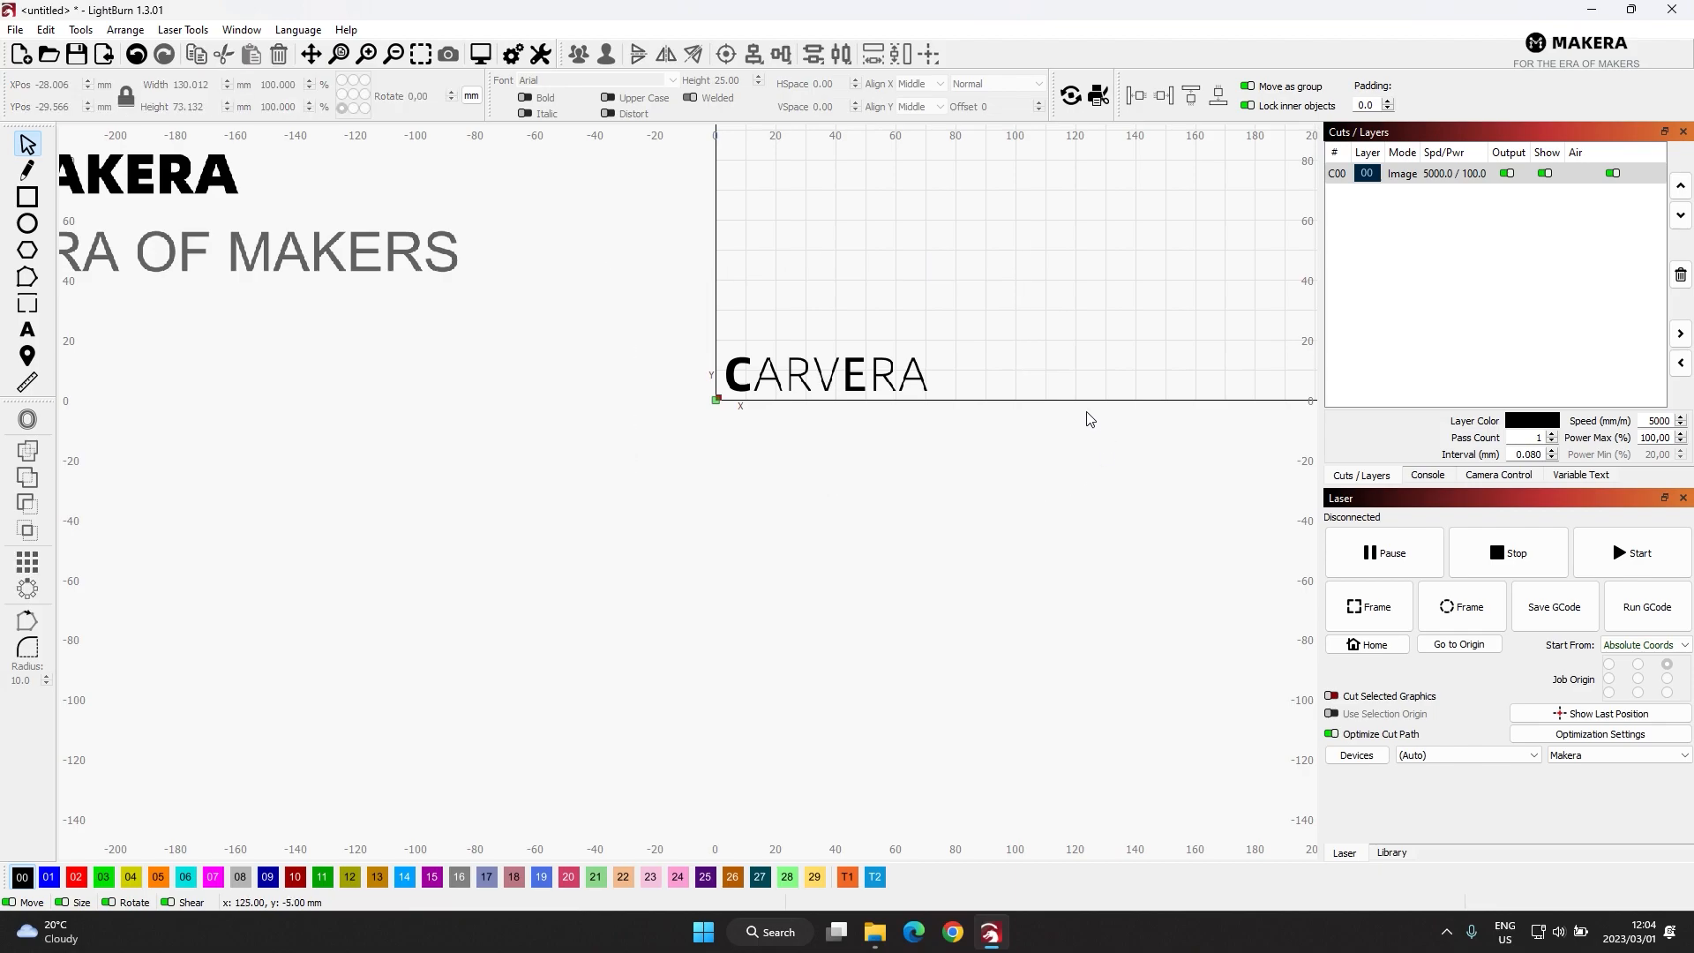
left_click(959, 411)
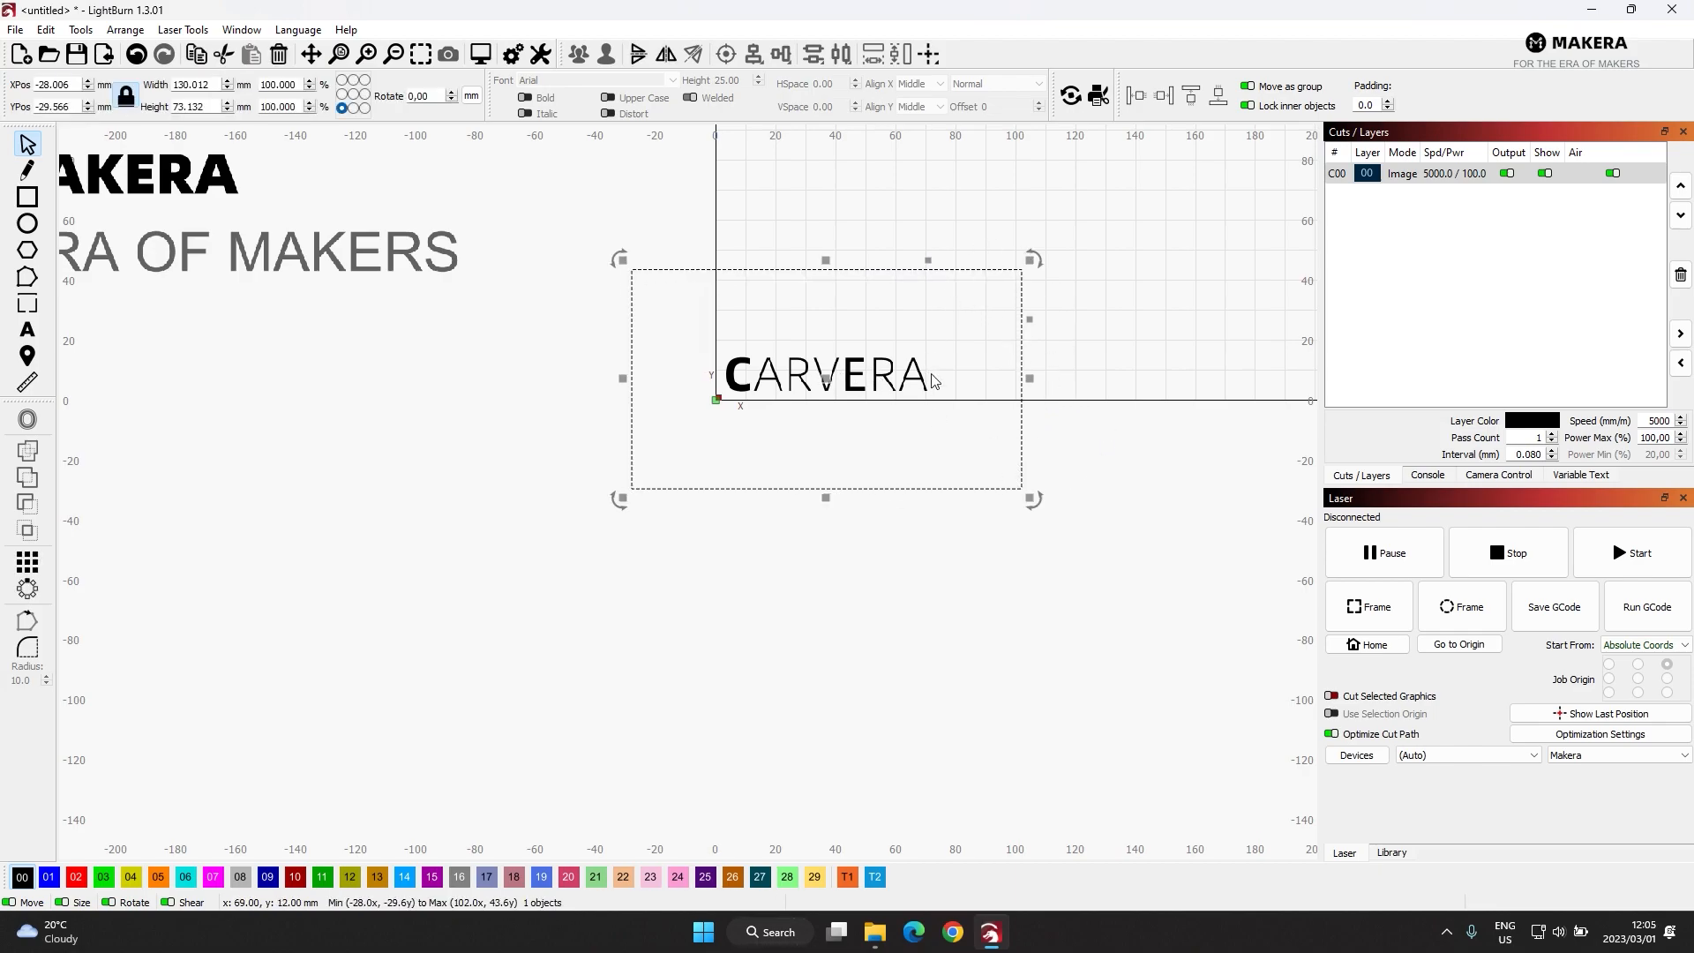
scroll(924, 372, "down", 3)
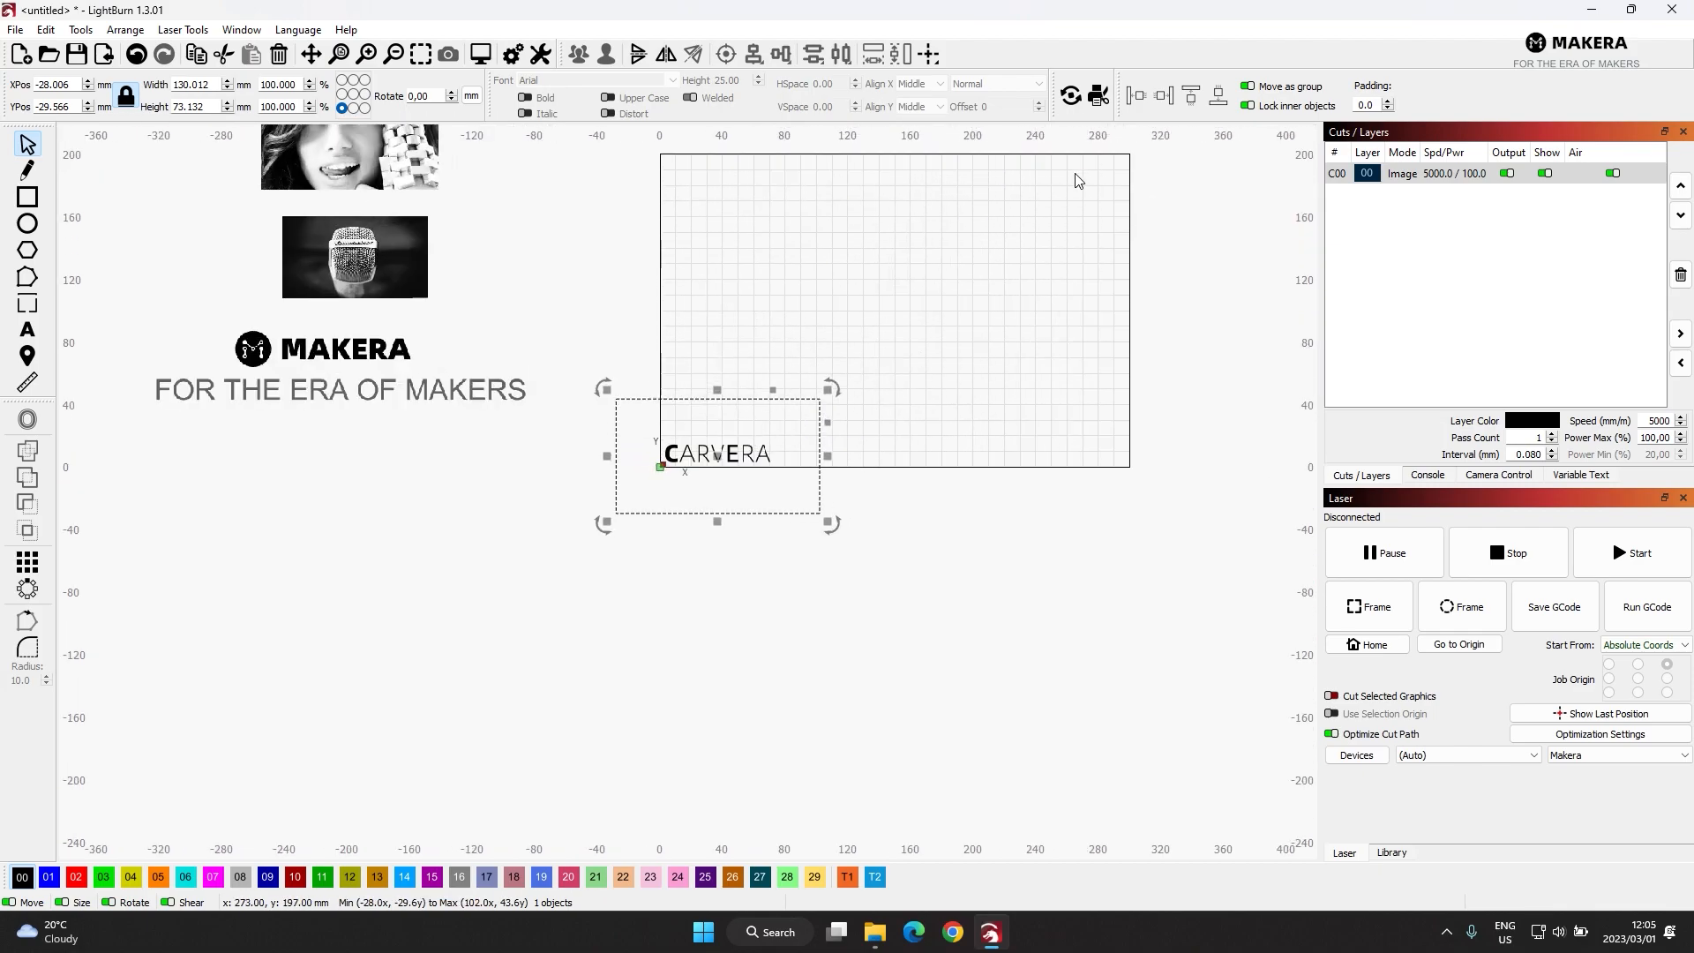
left_click(1554, 618)
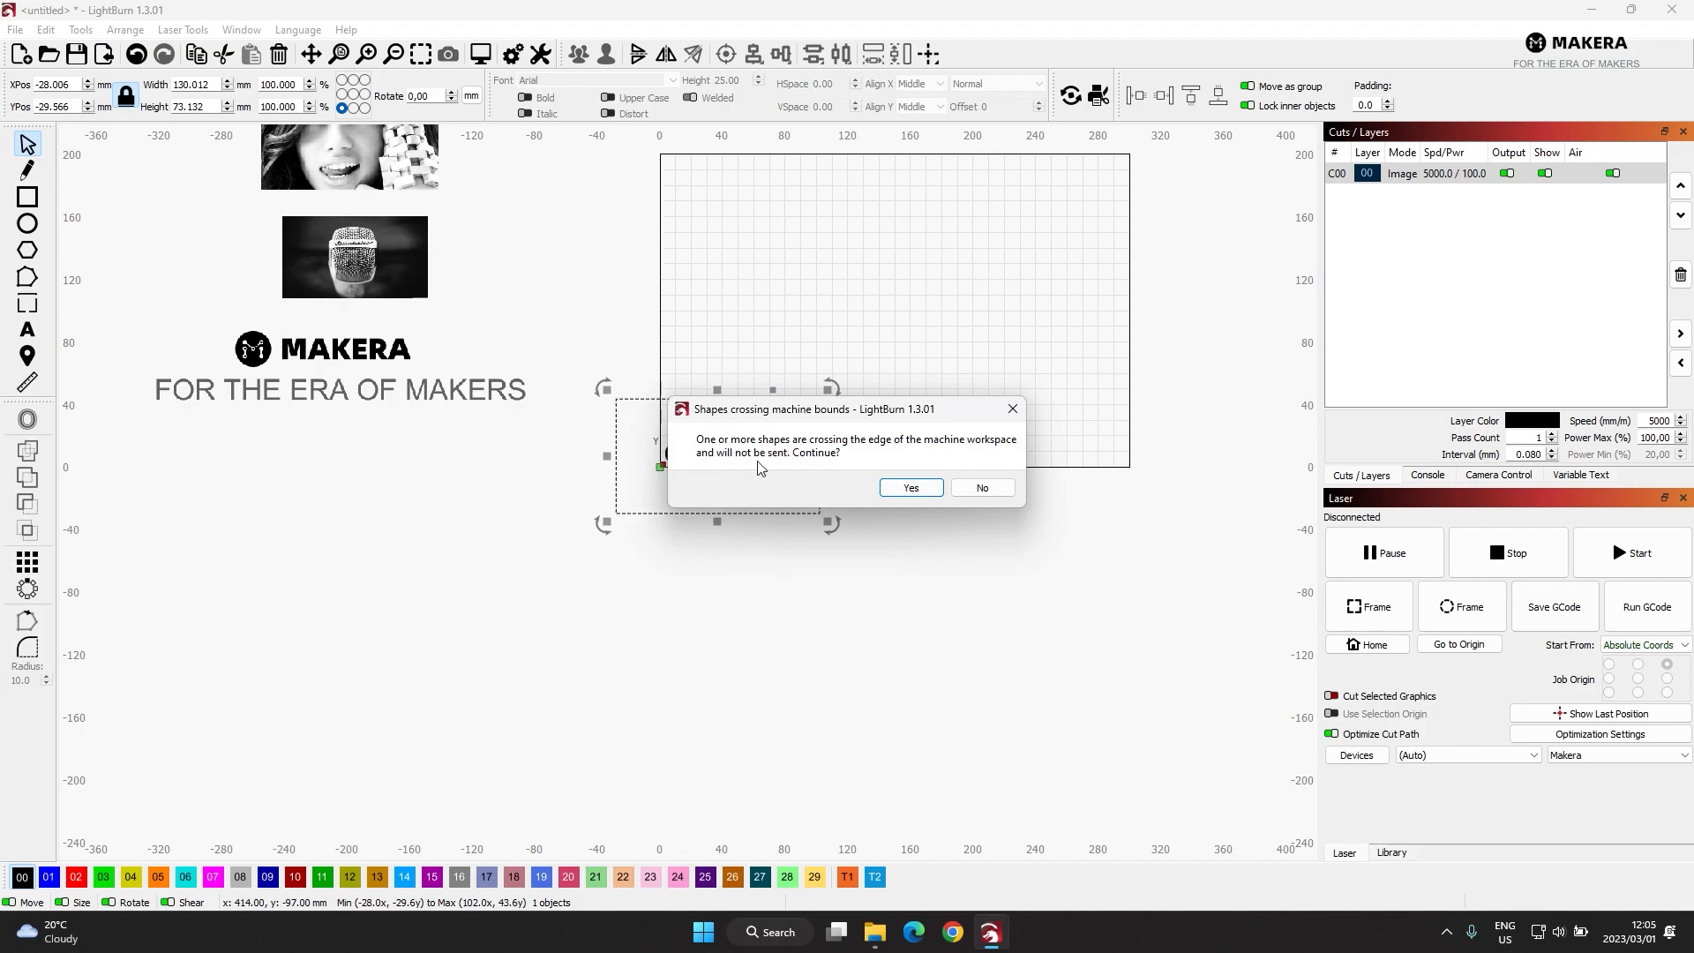
left_click(926, 490)
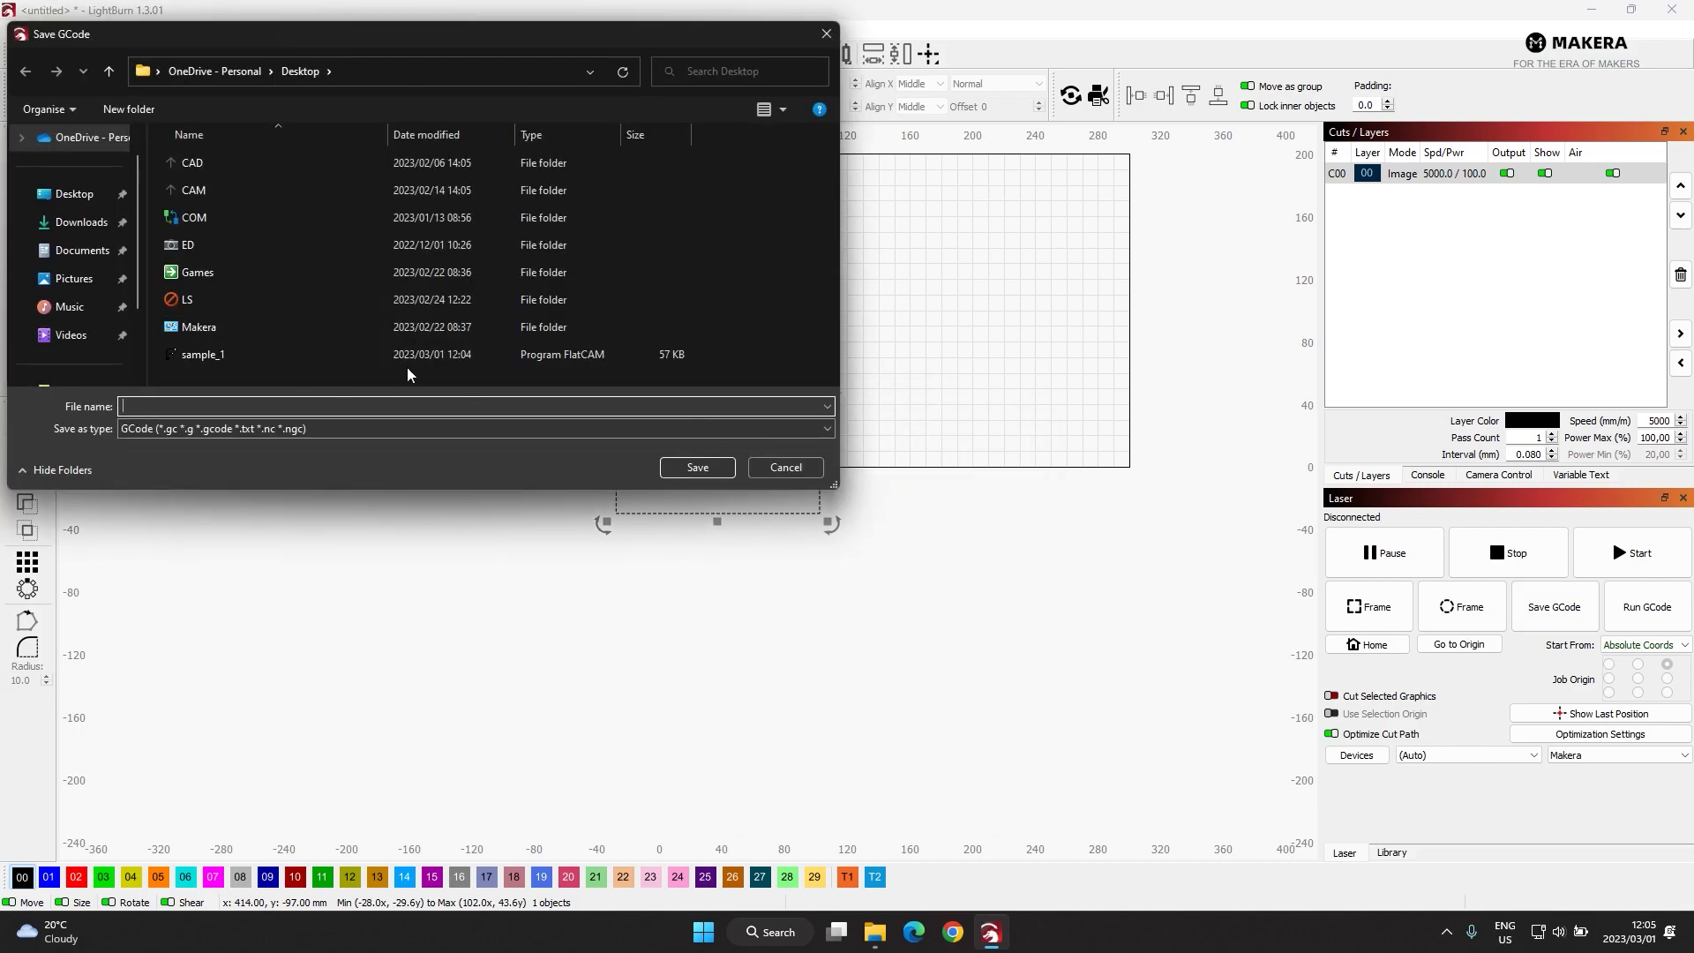
left_click(826, 35)
Shift the CARVERA logo slightly farther into the work area, to about X -20.8, Y -26.3 mm.
mouse_move(734, 460)
left_mouse_down()
mouse_move(765, 461)
mouse_move(745, 455)
left_mouse_up()
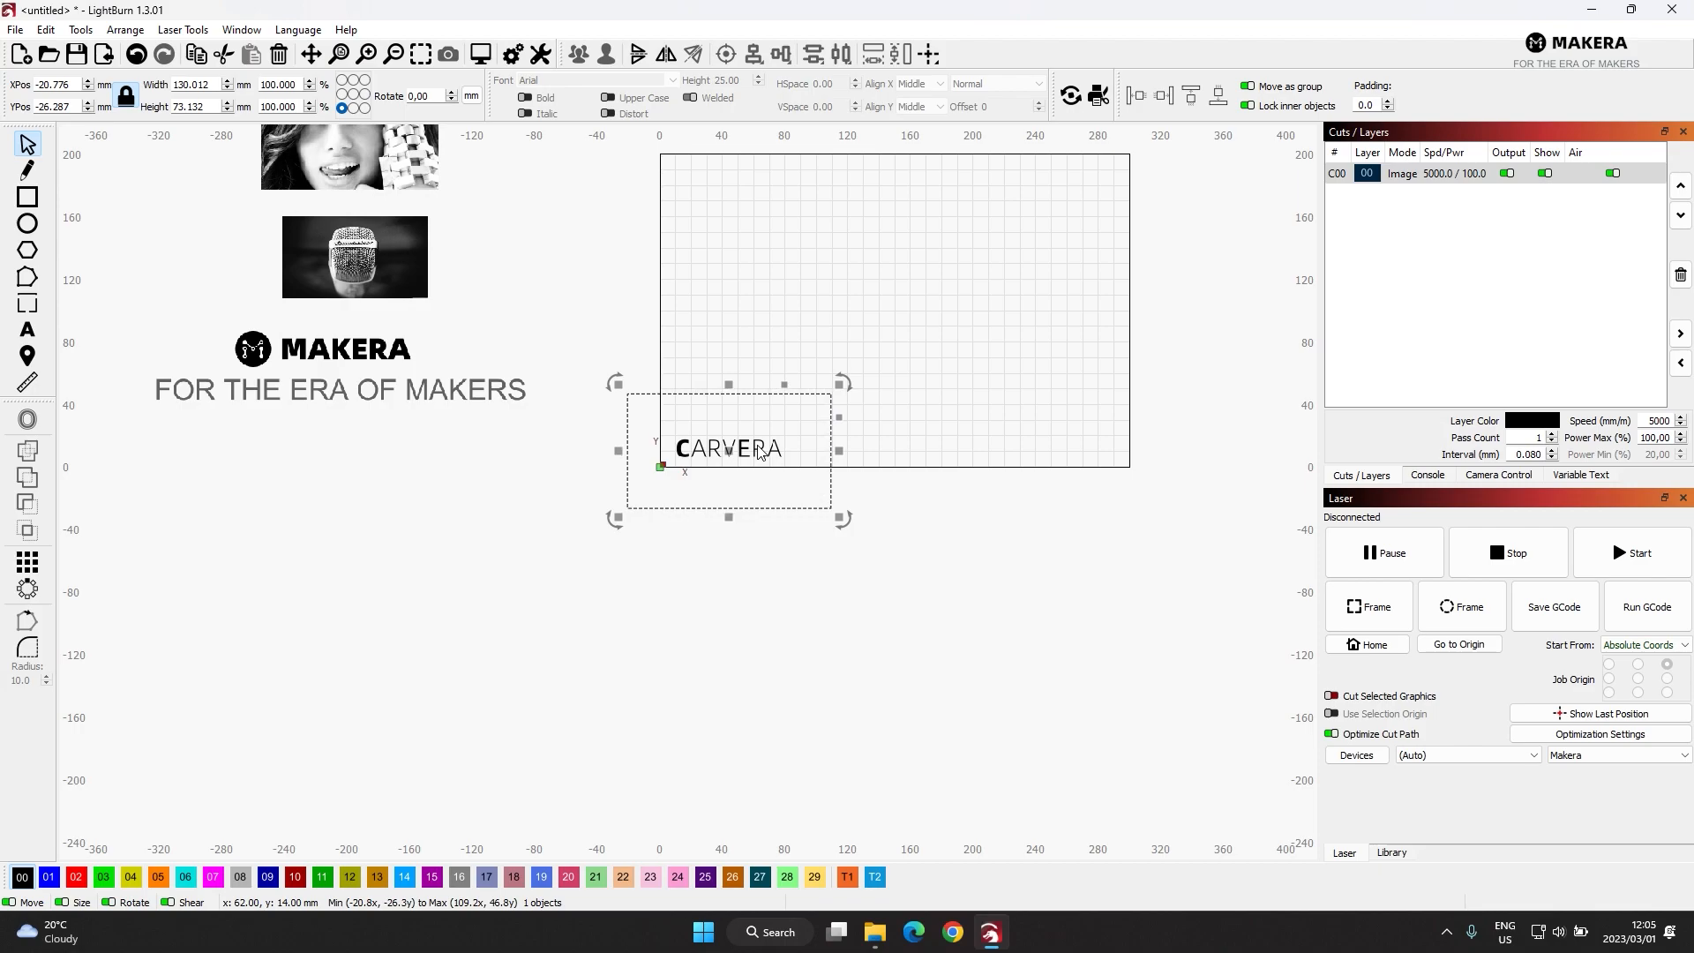
scroll(760, 450, "up", 3)
scroll(763, 454, "up", 3)
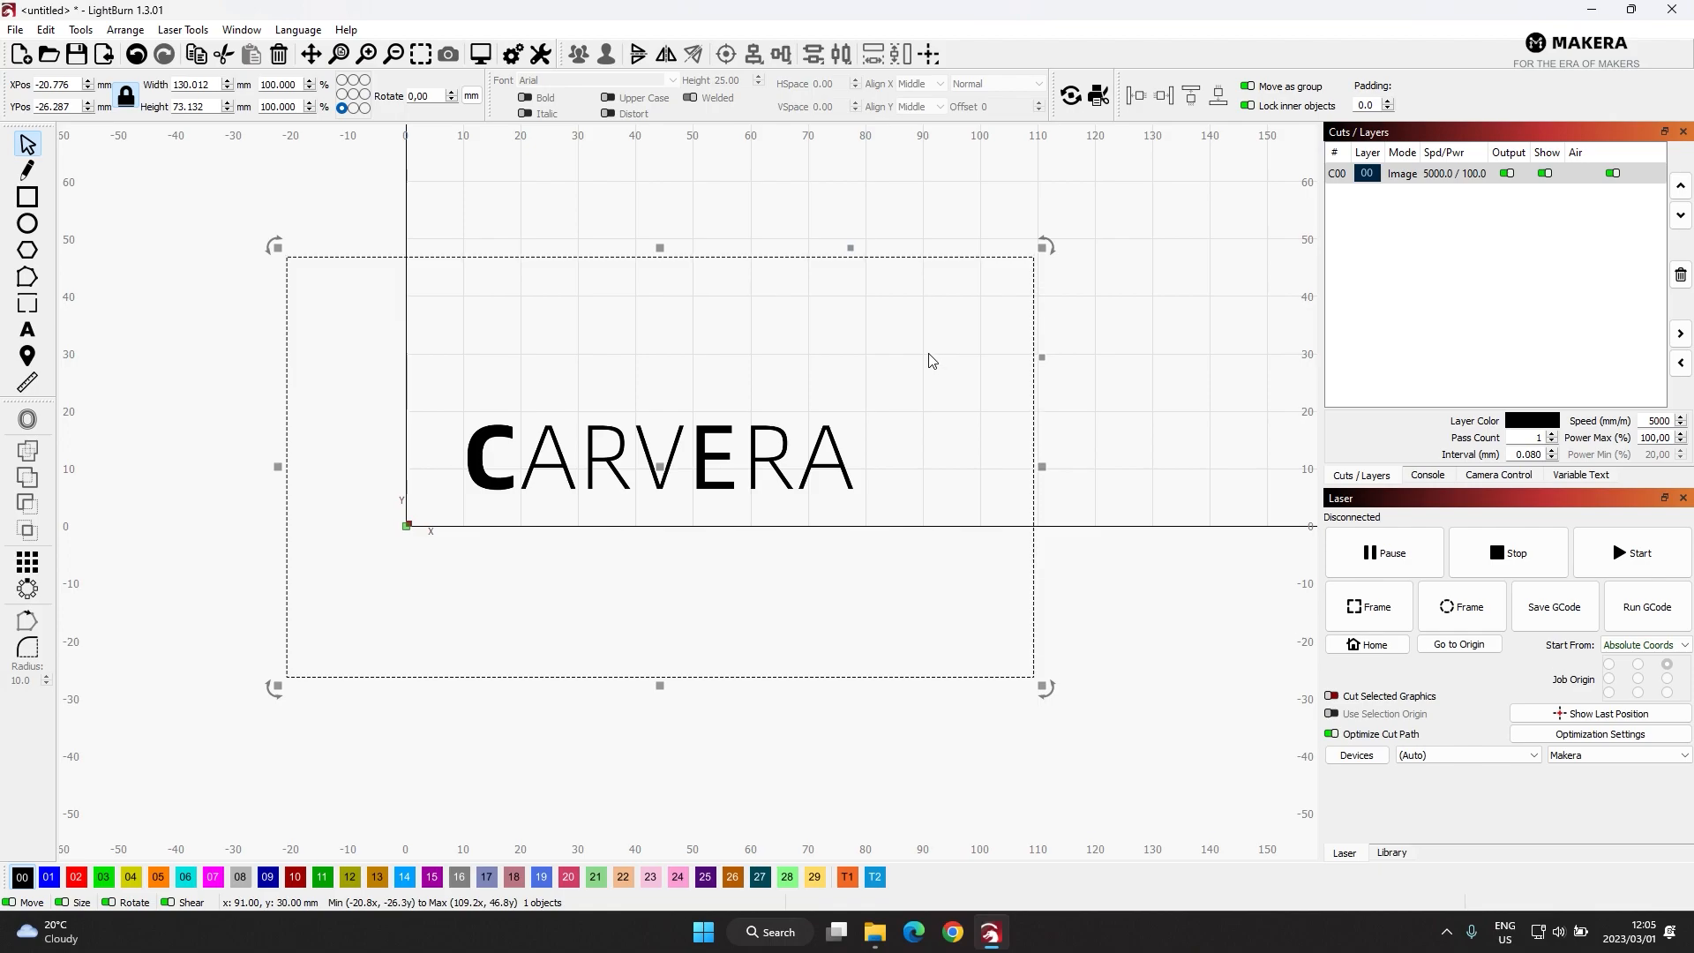
scroll(476, 489, "down", 5)
scroll(474, 502, "down", 2)
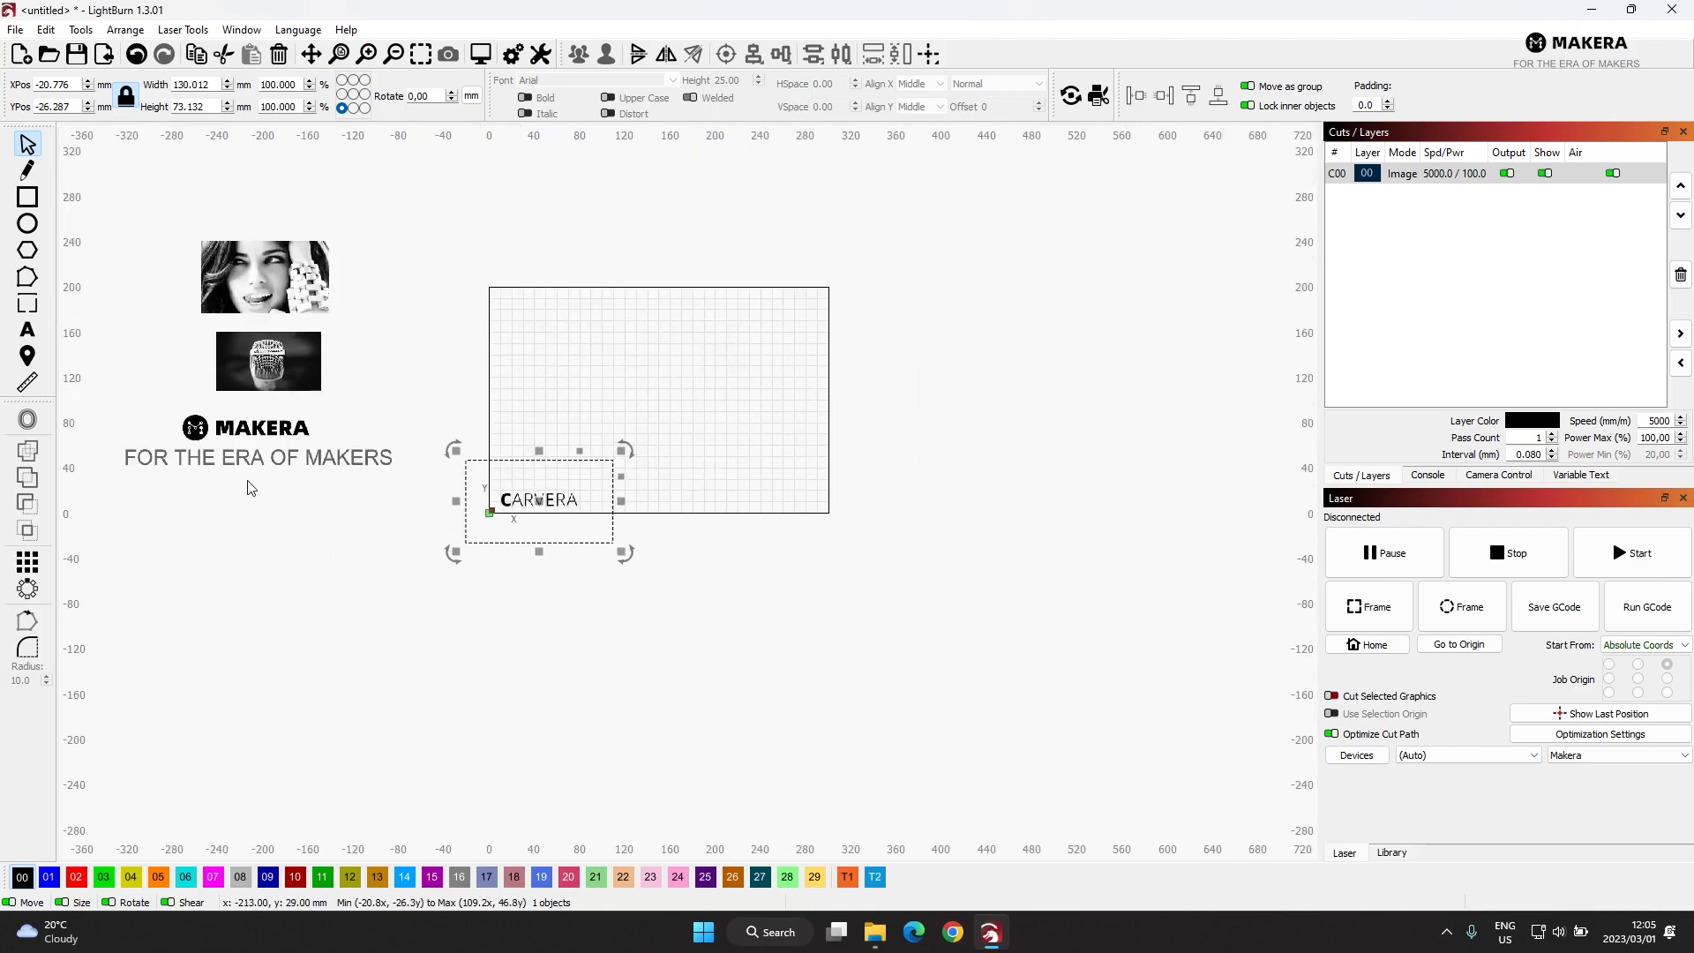
Move the Makera logo with its tagline into the work area above the CARVERA lettering, at about X 19.1, Y 30.9 mm.
scroll(249, 484, "up", 2)
left_click(377, 393)
left_click_drag(263, 426, 887, 437)
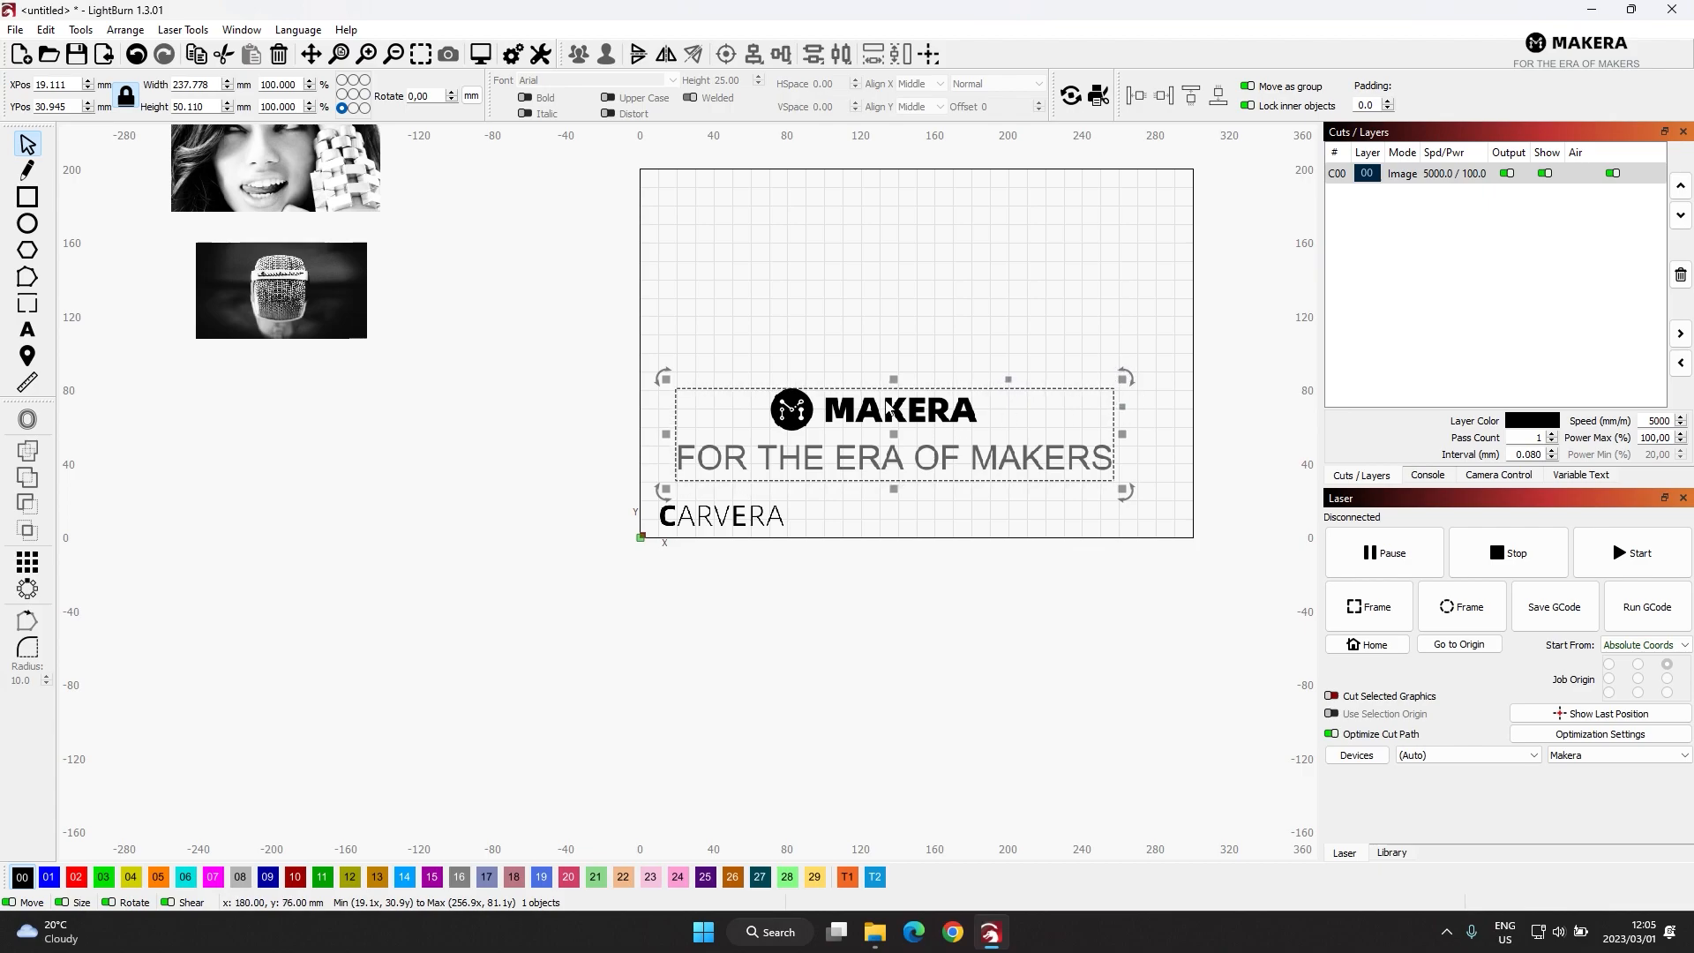
scroll(954, 437, "up", 2)
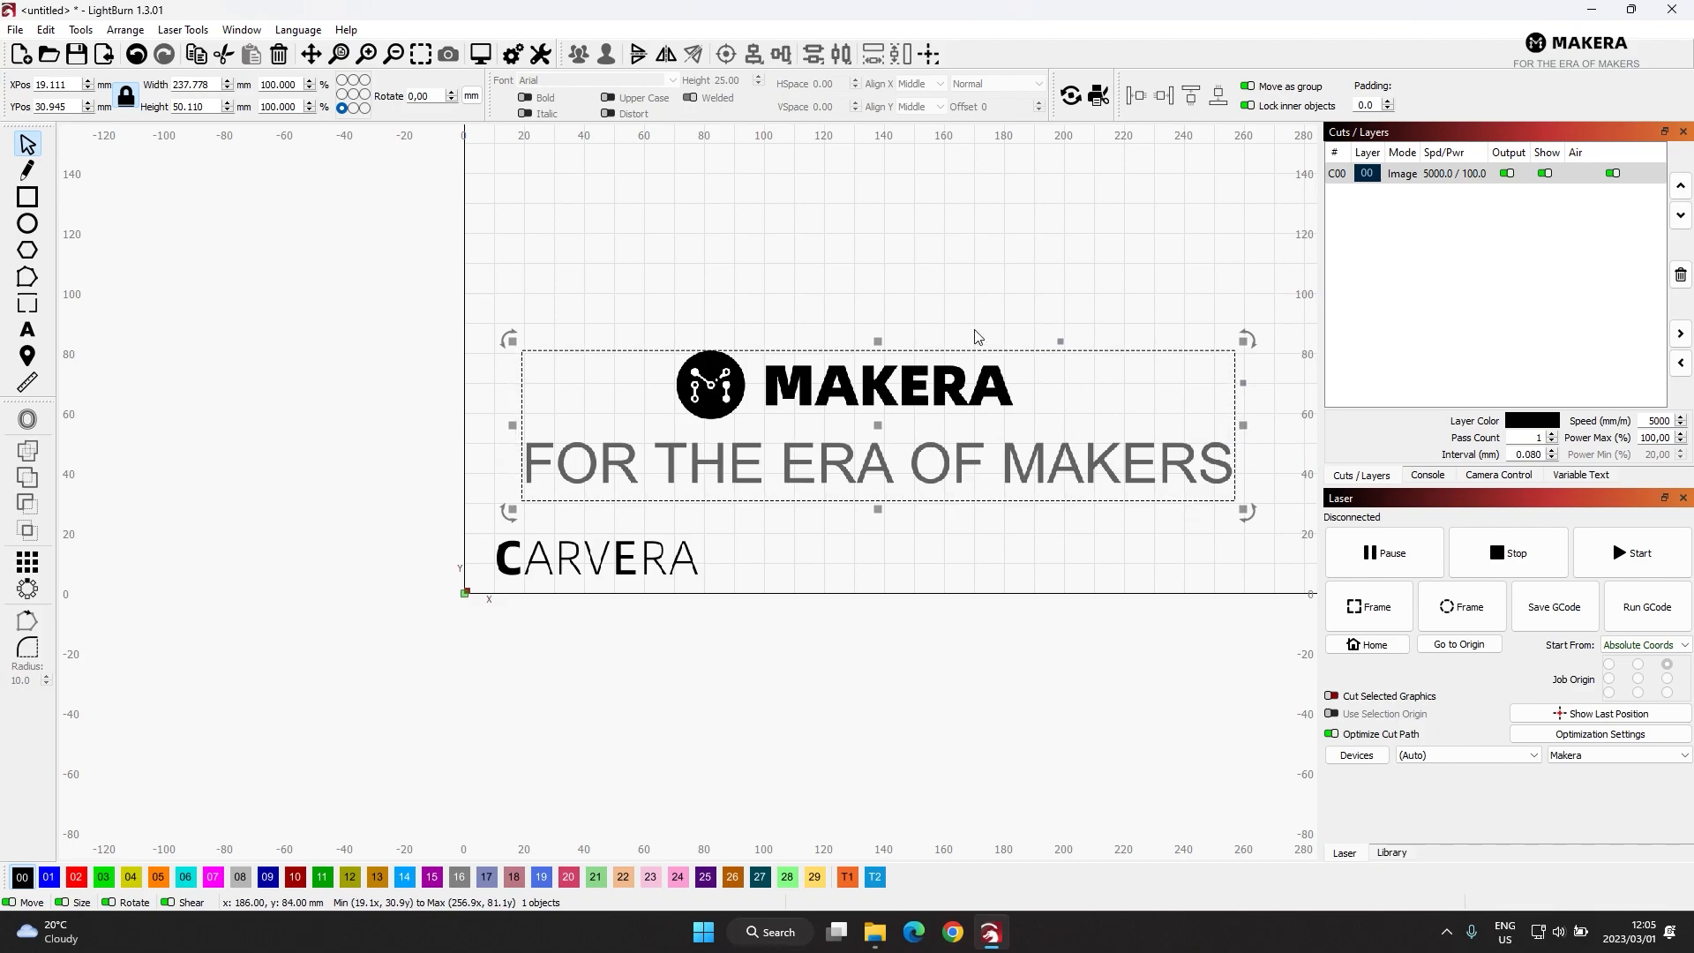
scroll(657, 394, "down", 2)
scroll(784, 408, "up", 3)
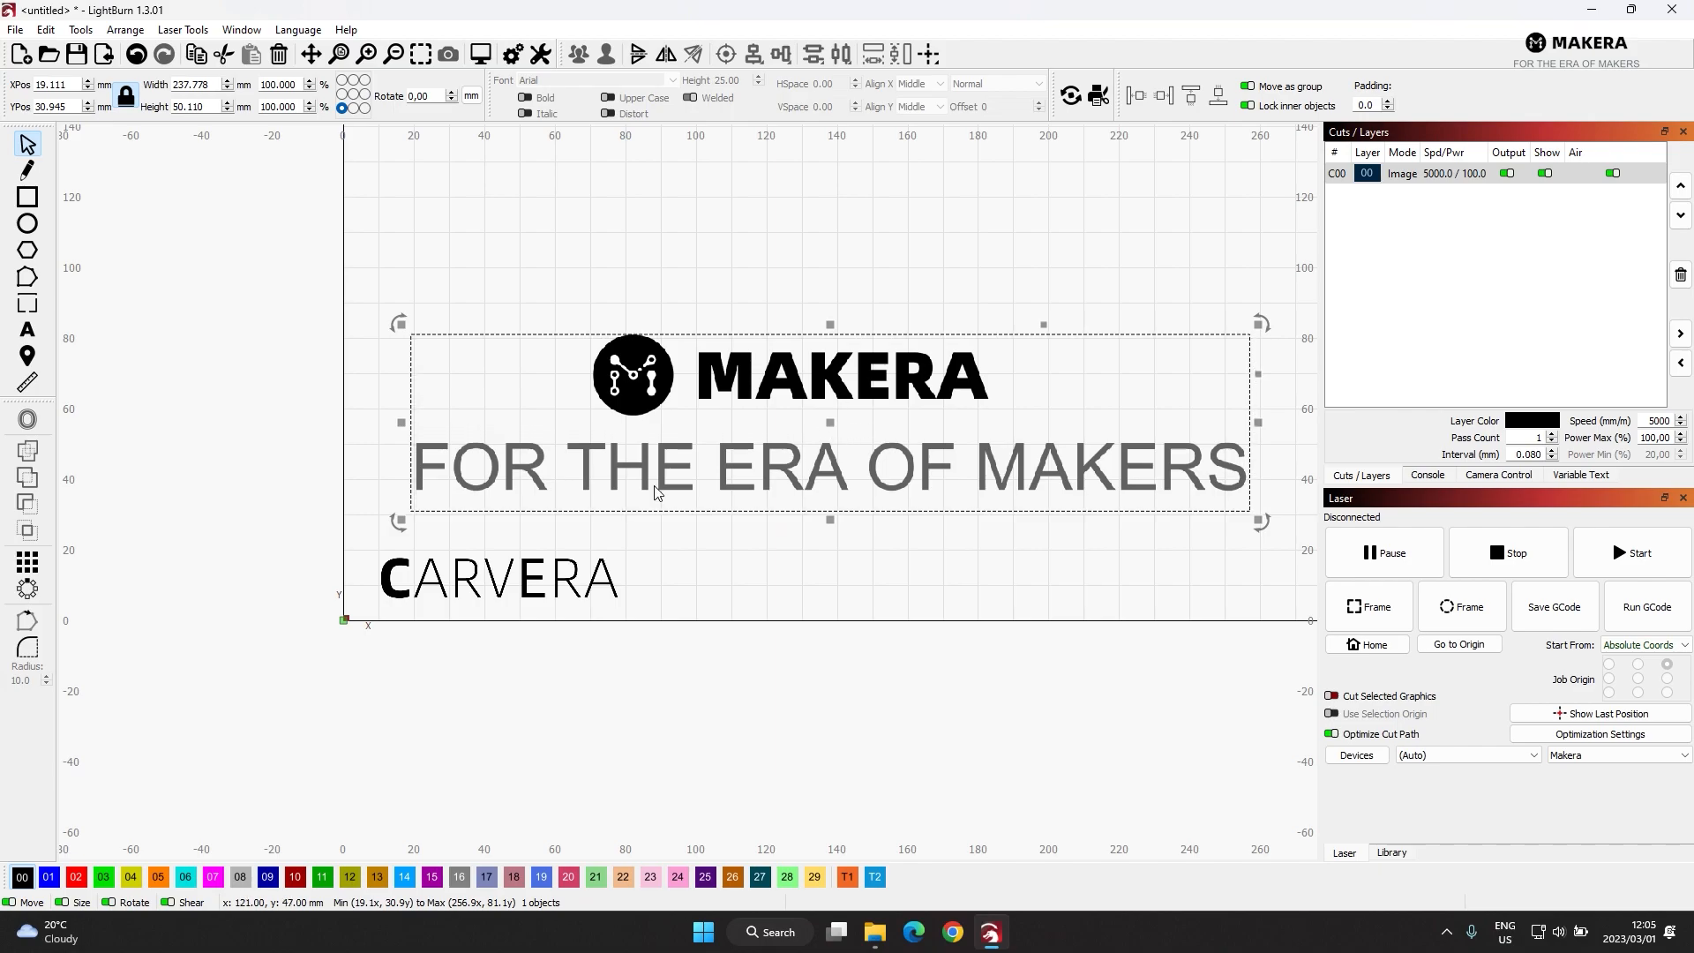
scroll(487, 486, "down", 1)
scroll(811, 450, "up", 1)
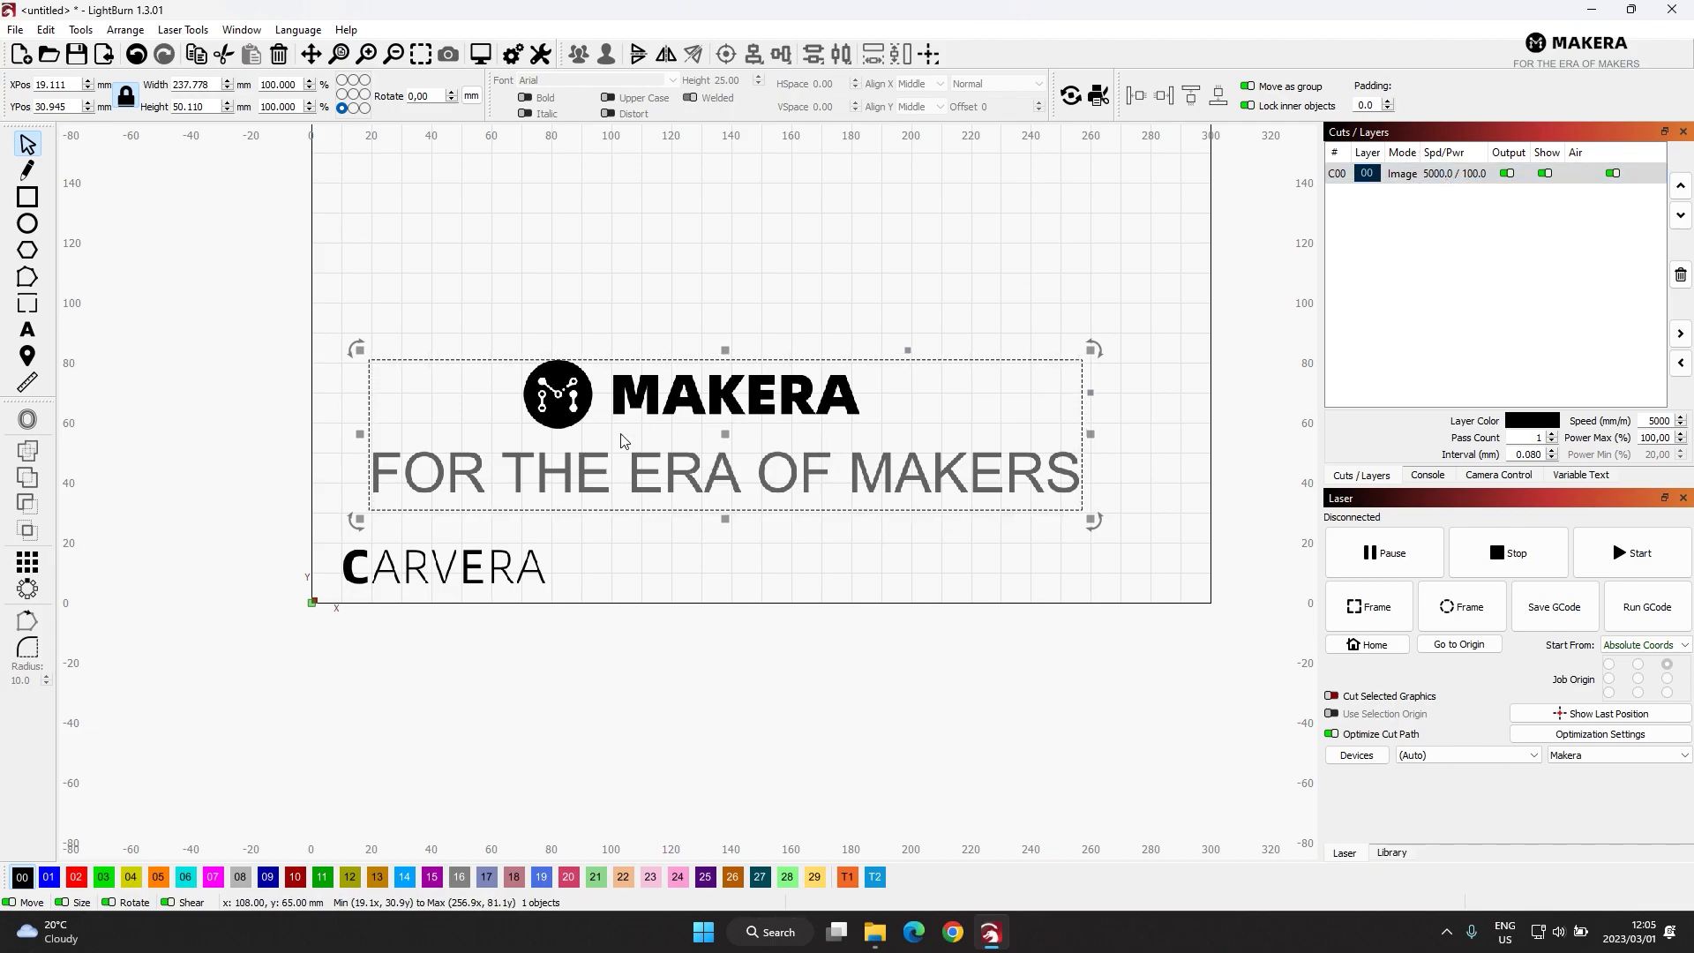
scroll(733, 385, "down", 1)
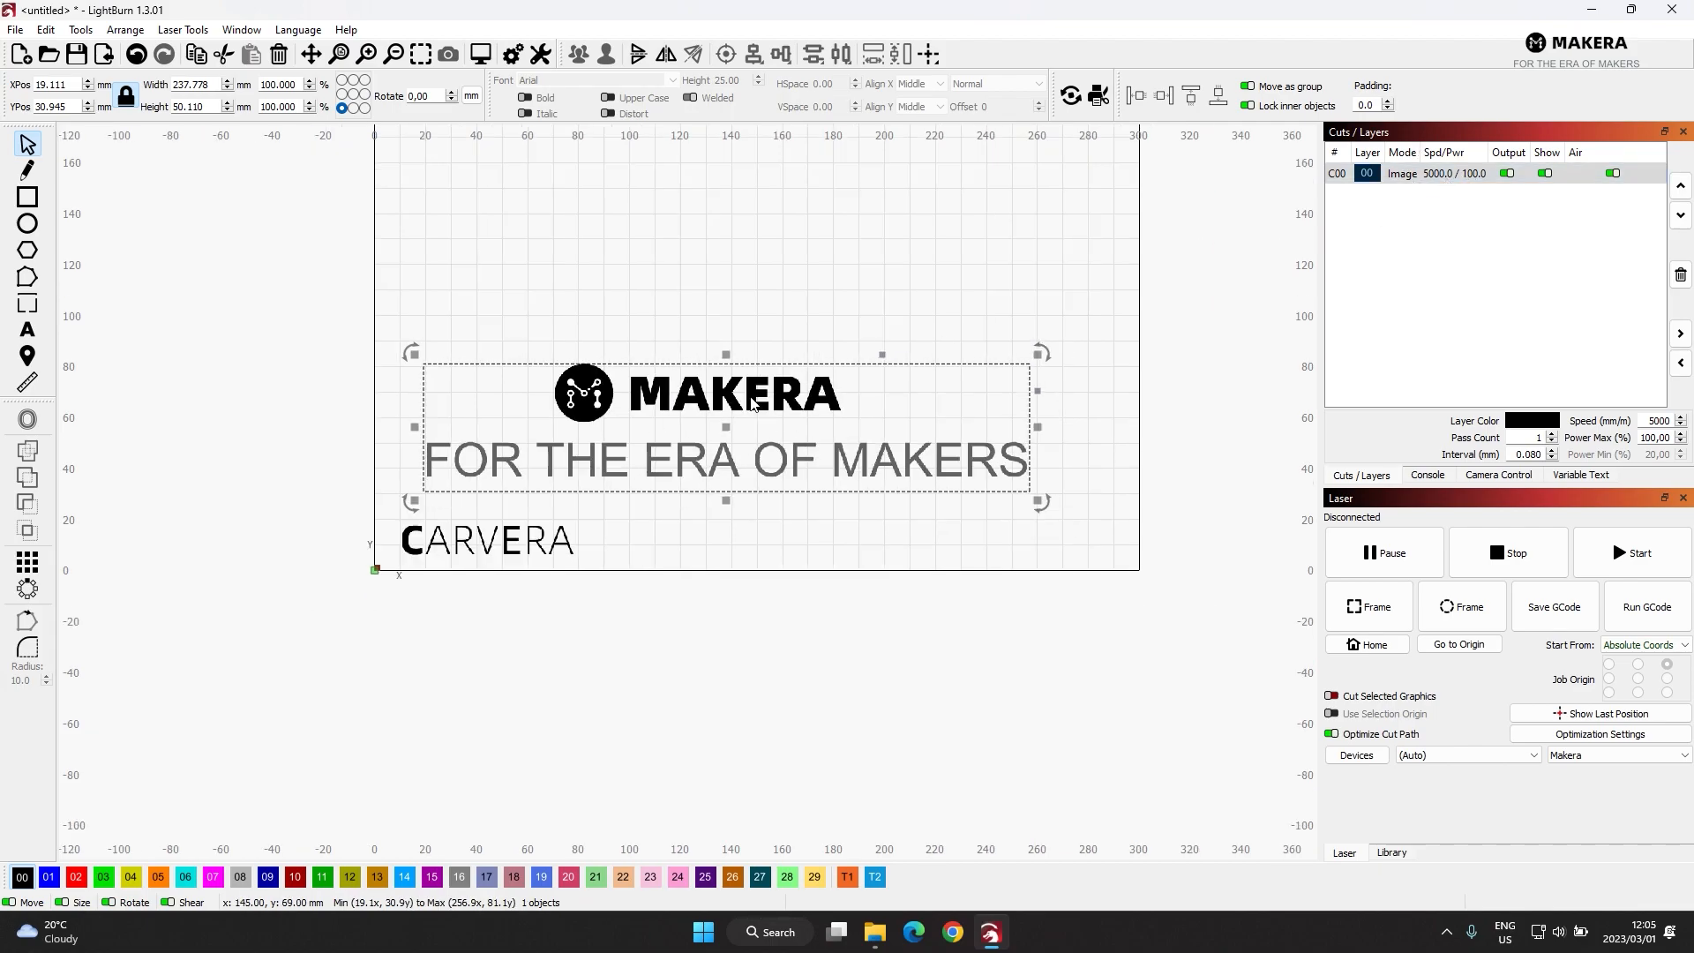
Delete the CARVERA logo and the Makera logo from the work area.
left_click(654, 532)
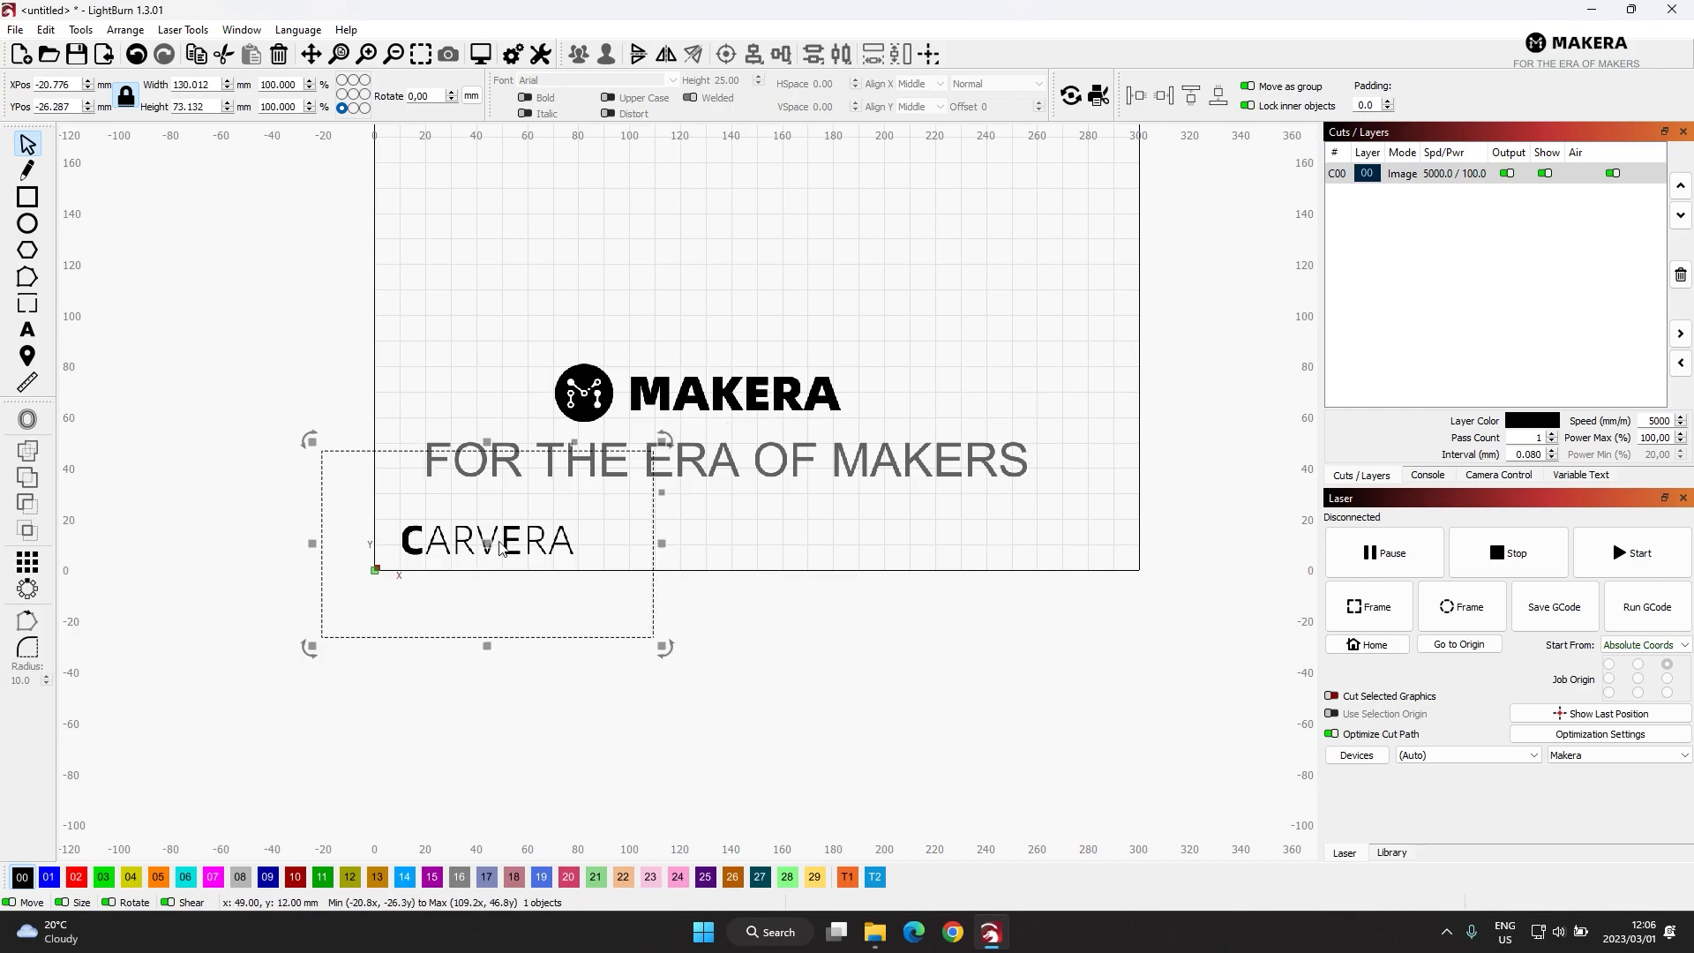
scroll(710, 581, "down", 1)
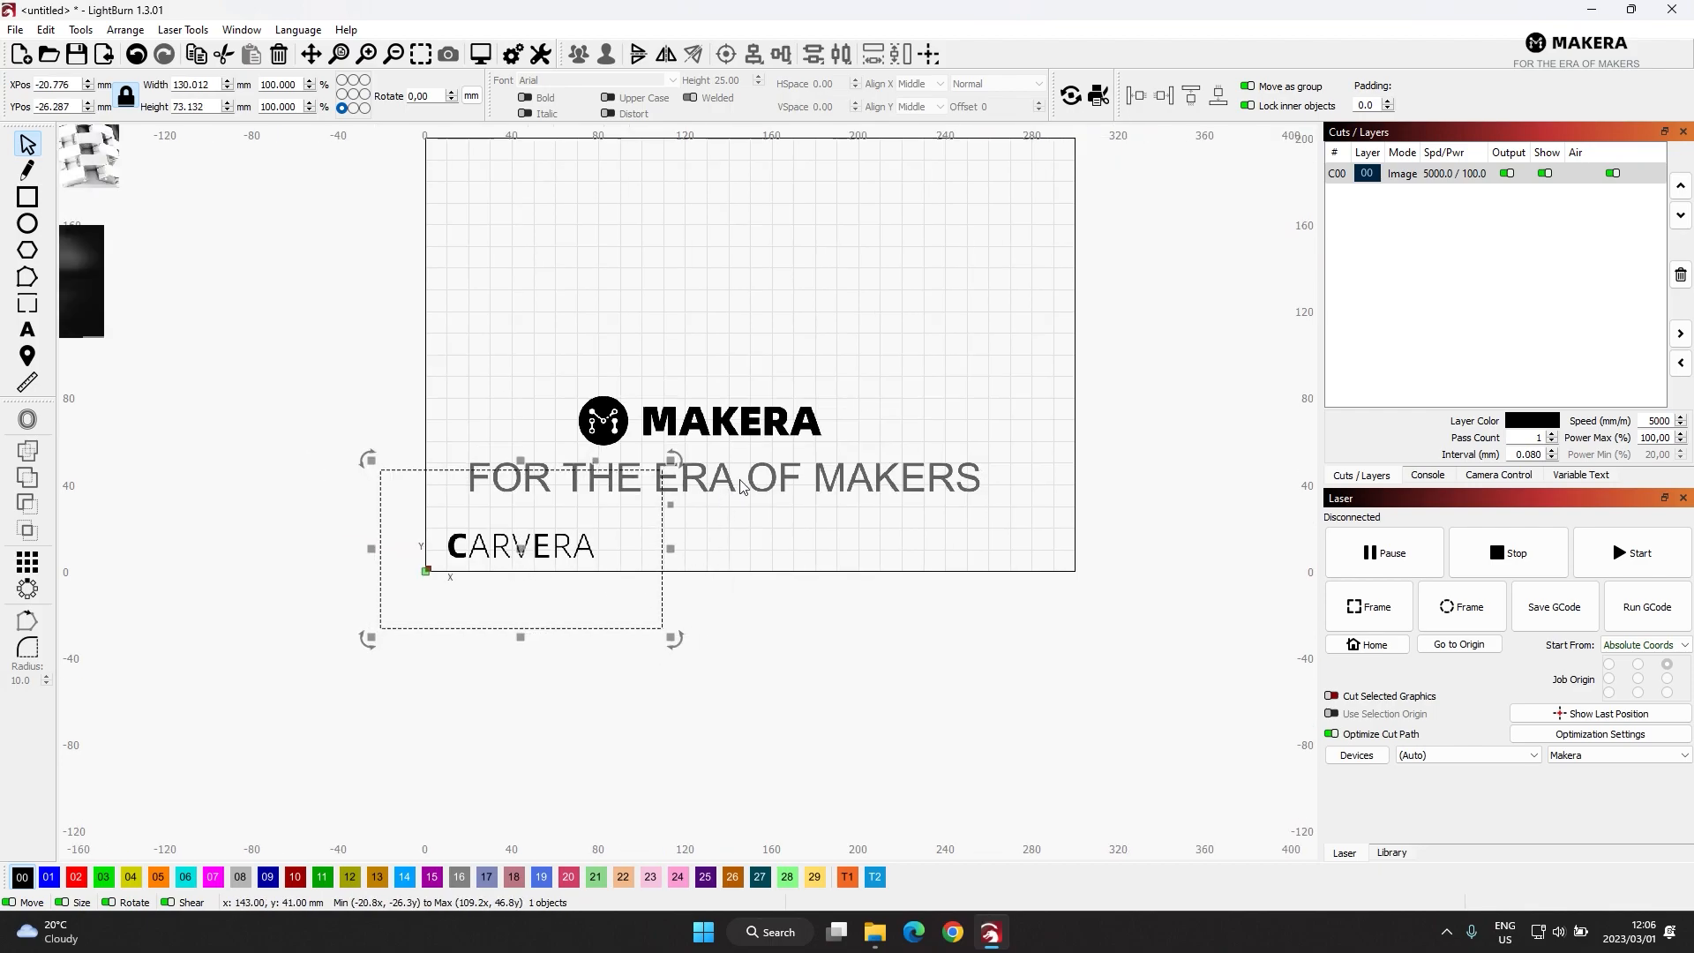
key("Delete")
left_click(773, 484)
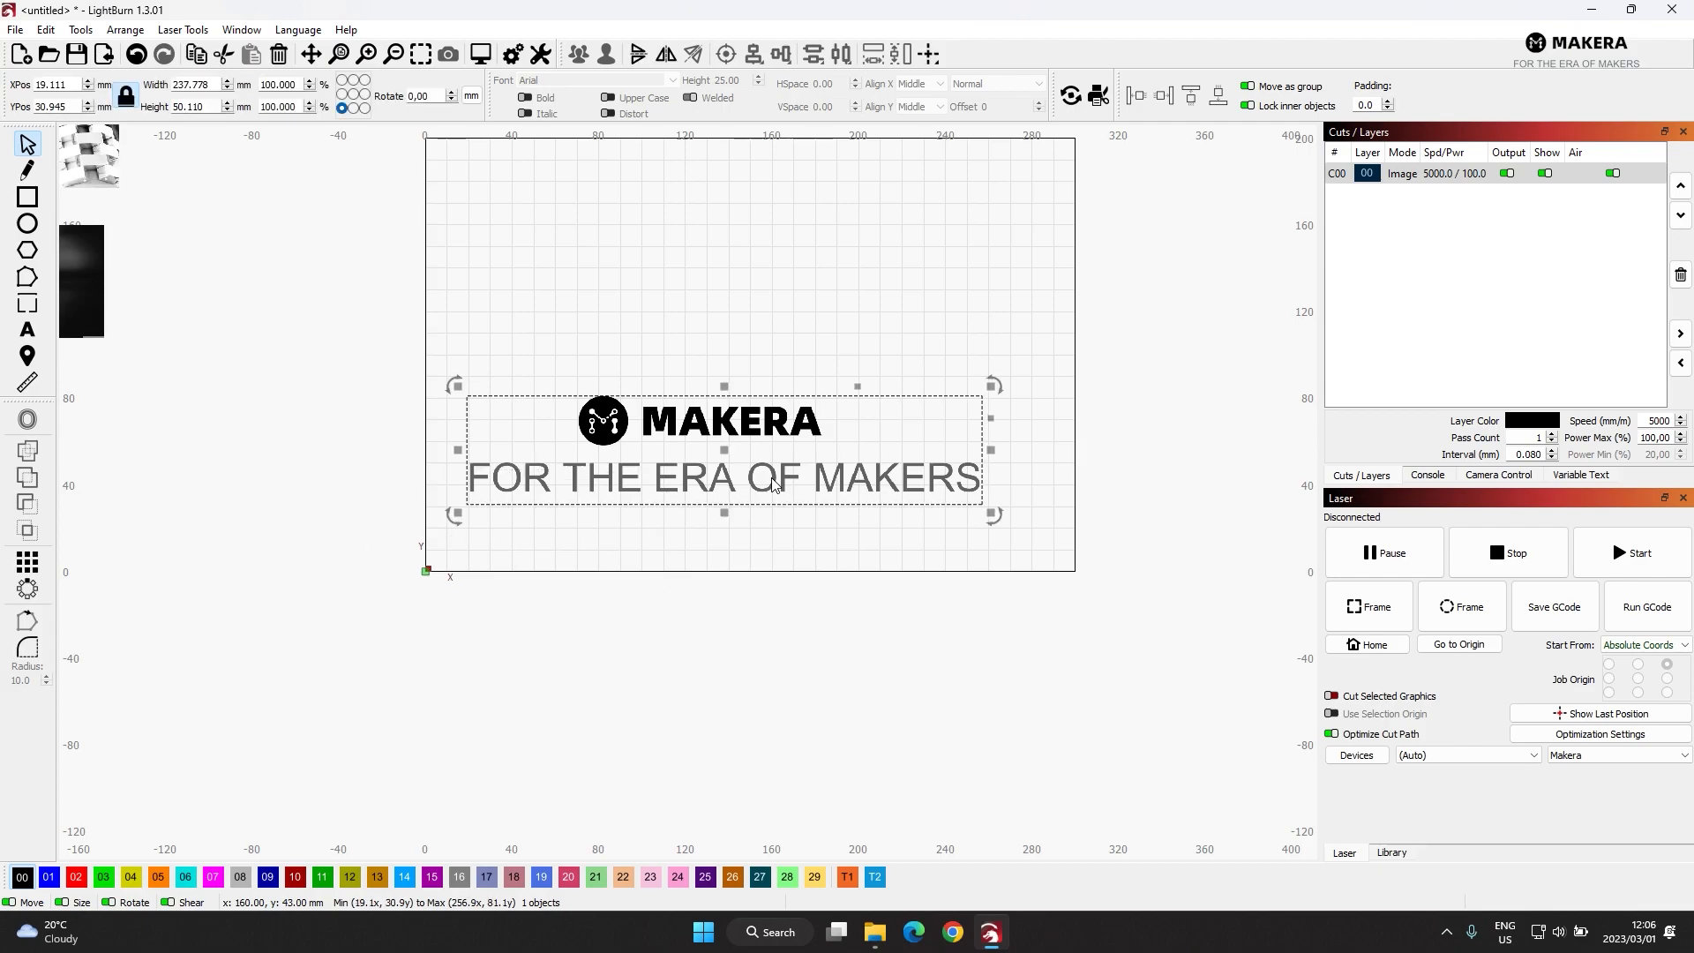
left_click_drag(997, 382, 1063, 369)
key("Delete")
Move the microphone photo near the work area's origin and place the portrait photo directly above it.
scroll(816, 438, "down", 2)
scroll(563, 468, "up", 1)
left_click(563, 468)
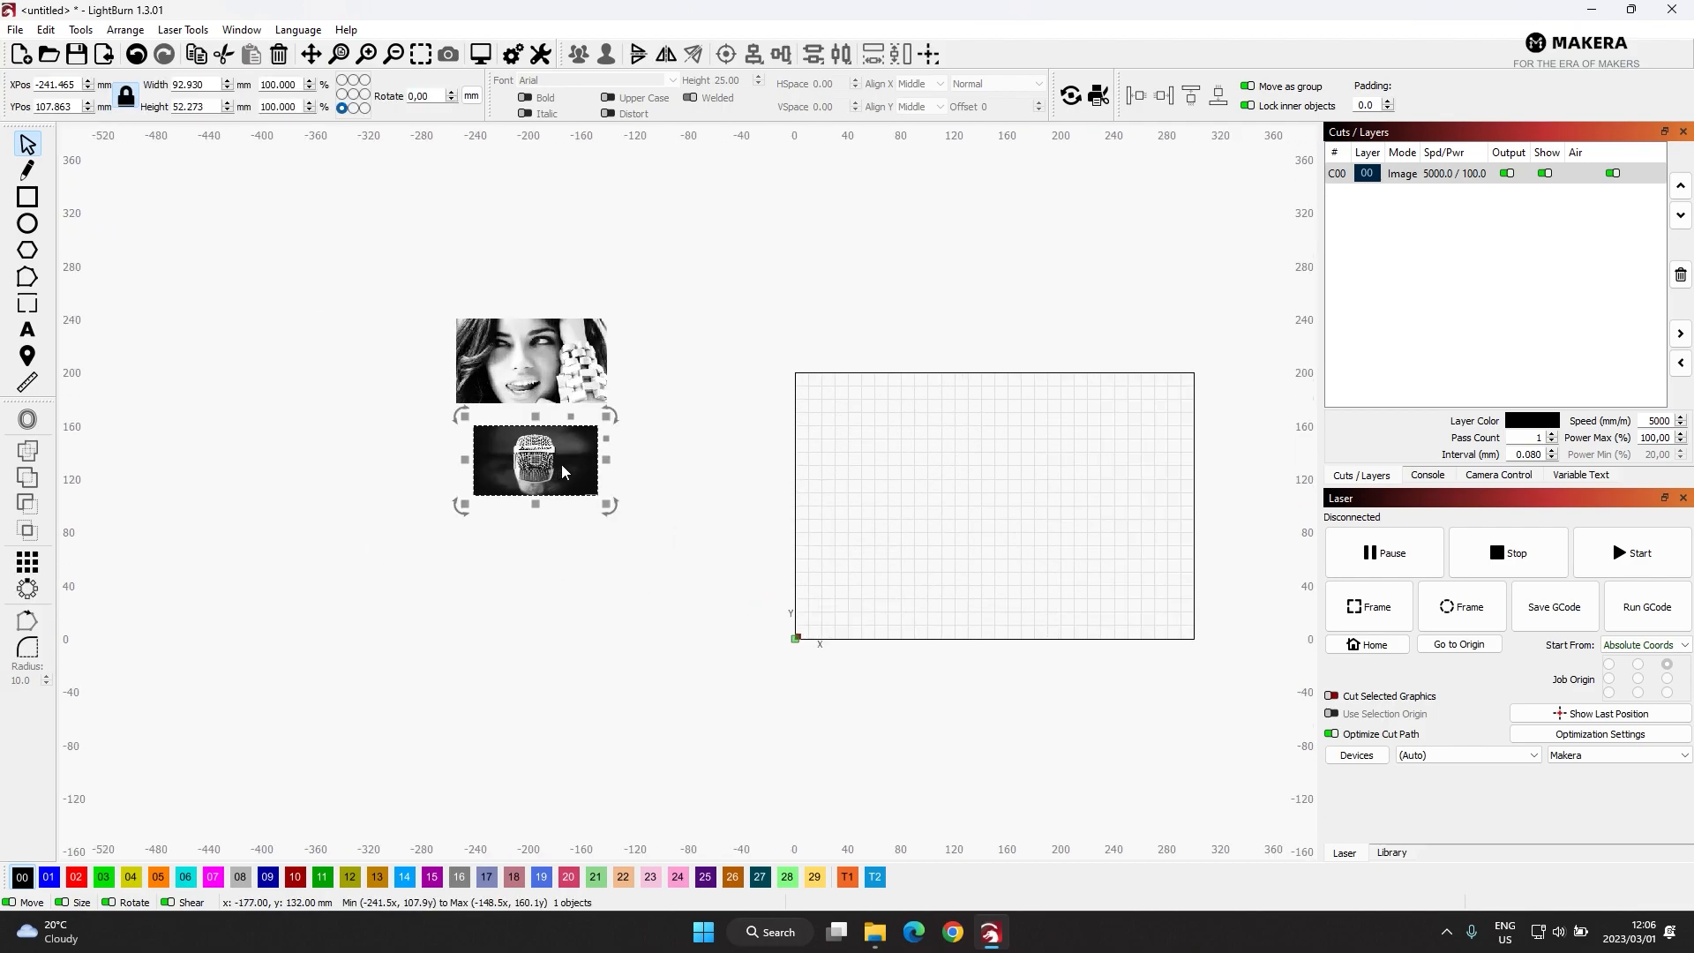
left_click_drag(534, 459, 875, 596)
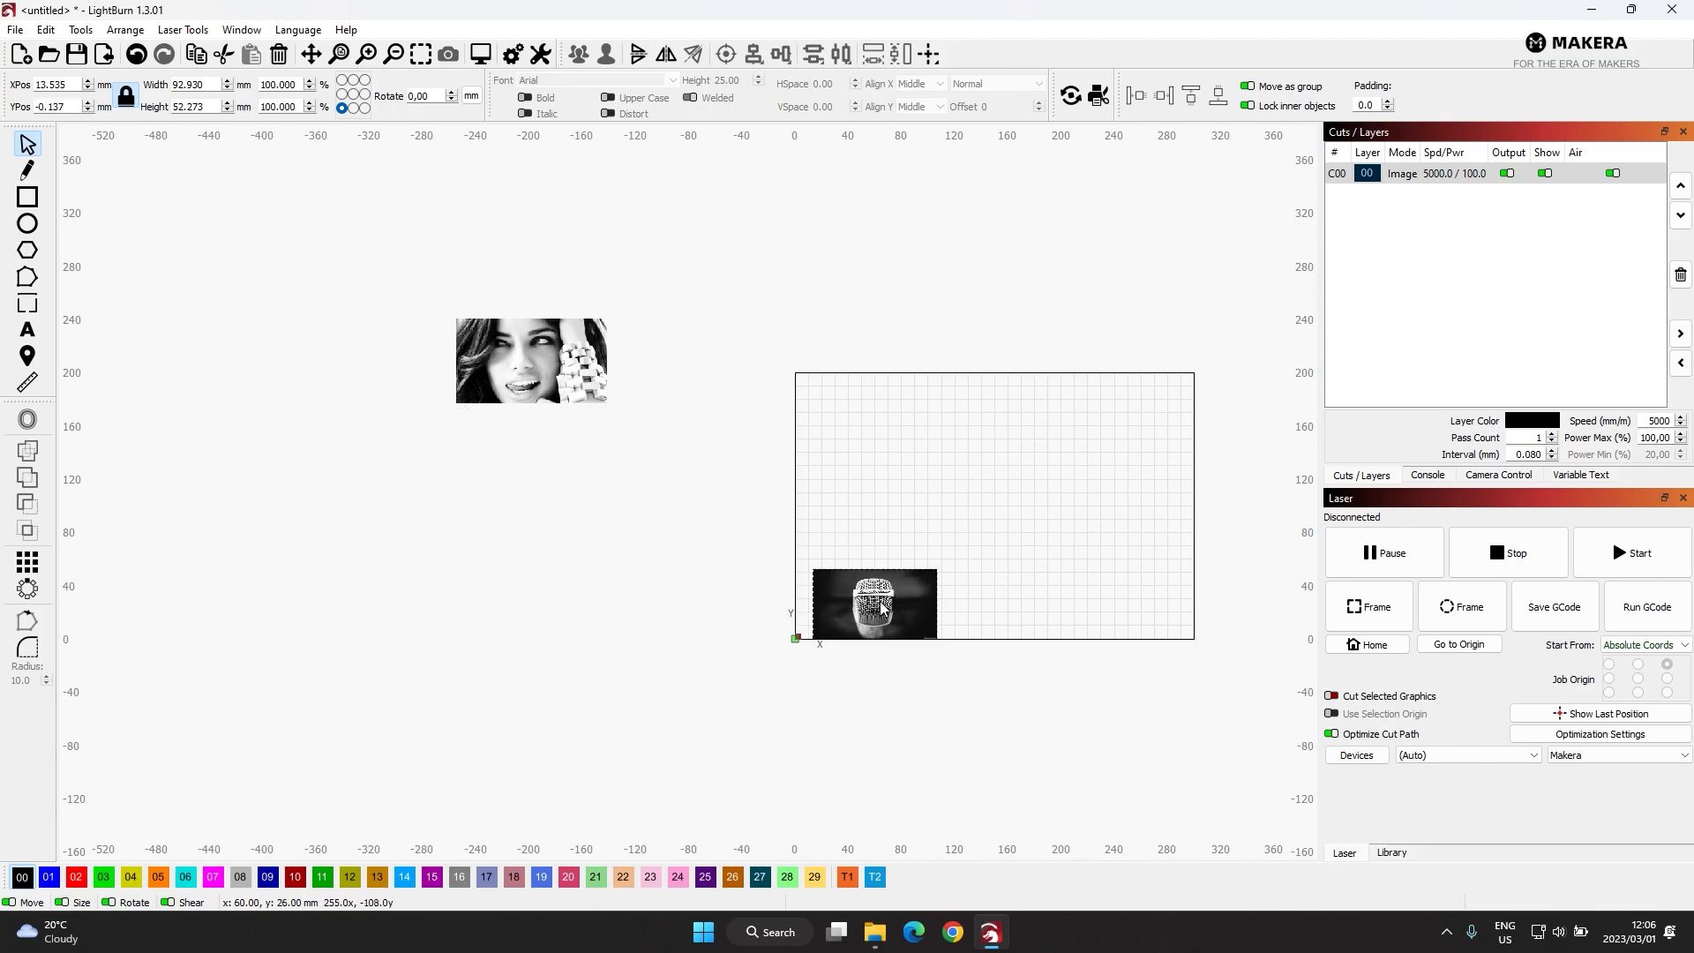
left_click_drag(531, 380, 798, 528)
Shrink the portrait photo to about 85 mm wide and shift the microphone photo to about X 12.9, Y 4.1 mm.
scroll(807, 496, "up", 4)
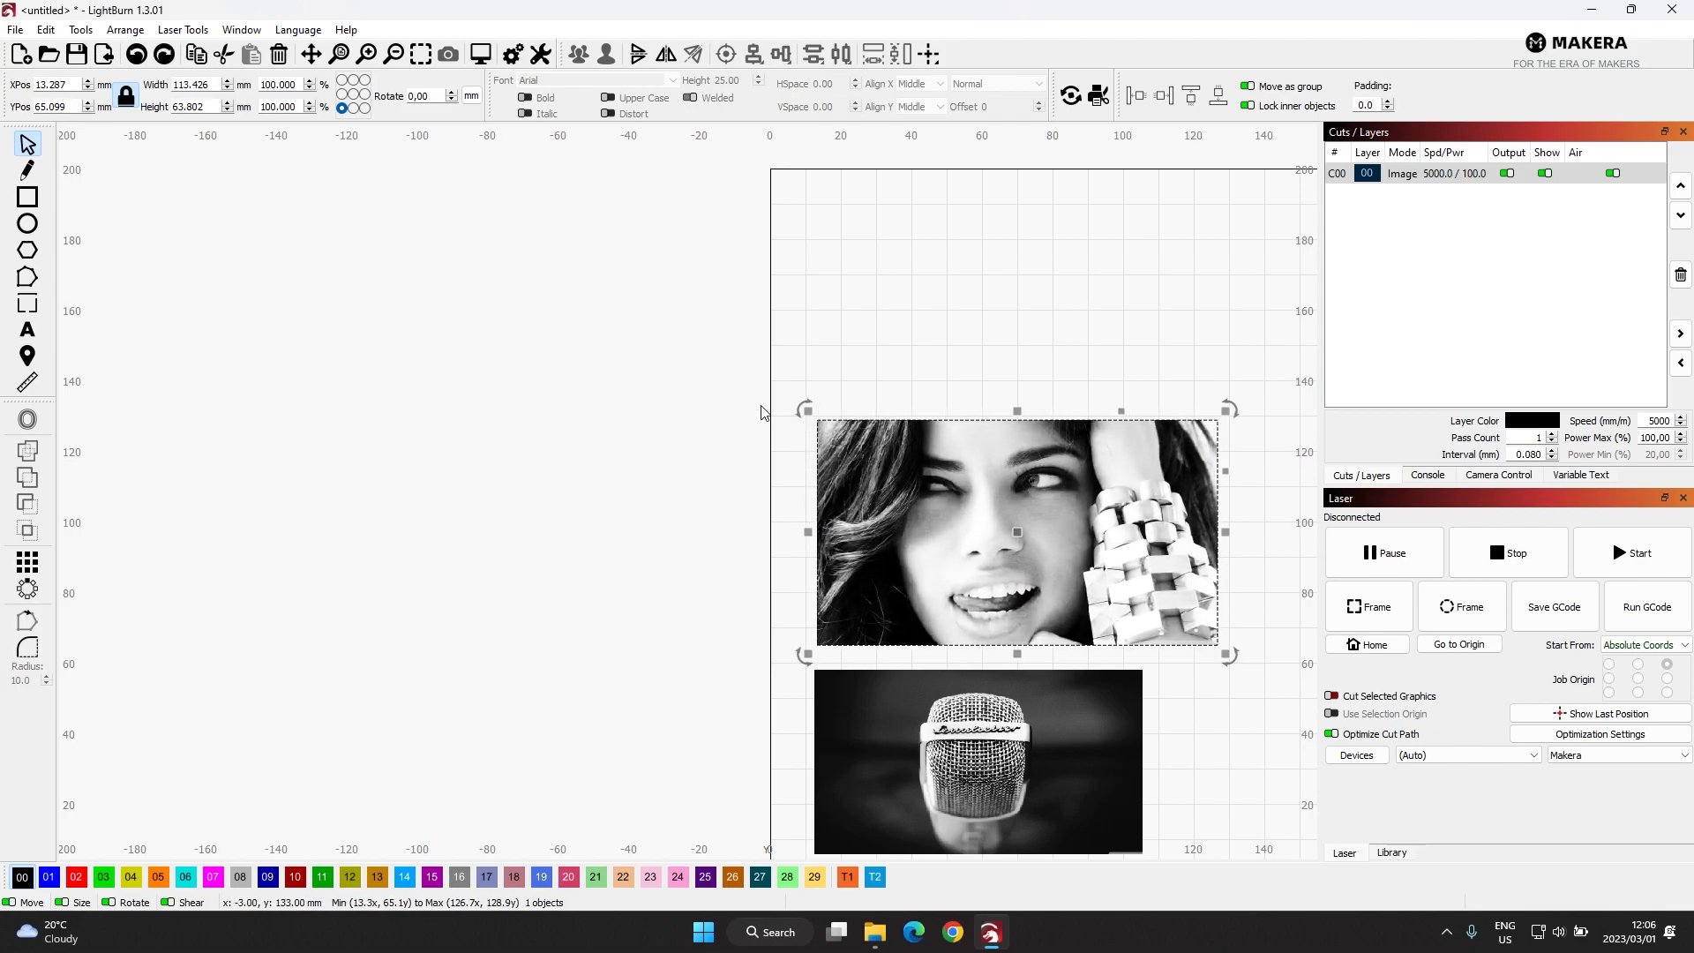
left_click_drag(794, 410, 918, 474)
left_click_drag(1078, 553, 972, 569)
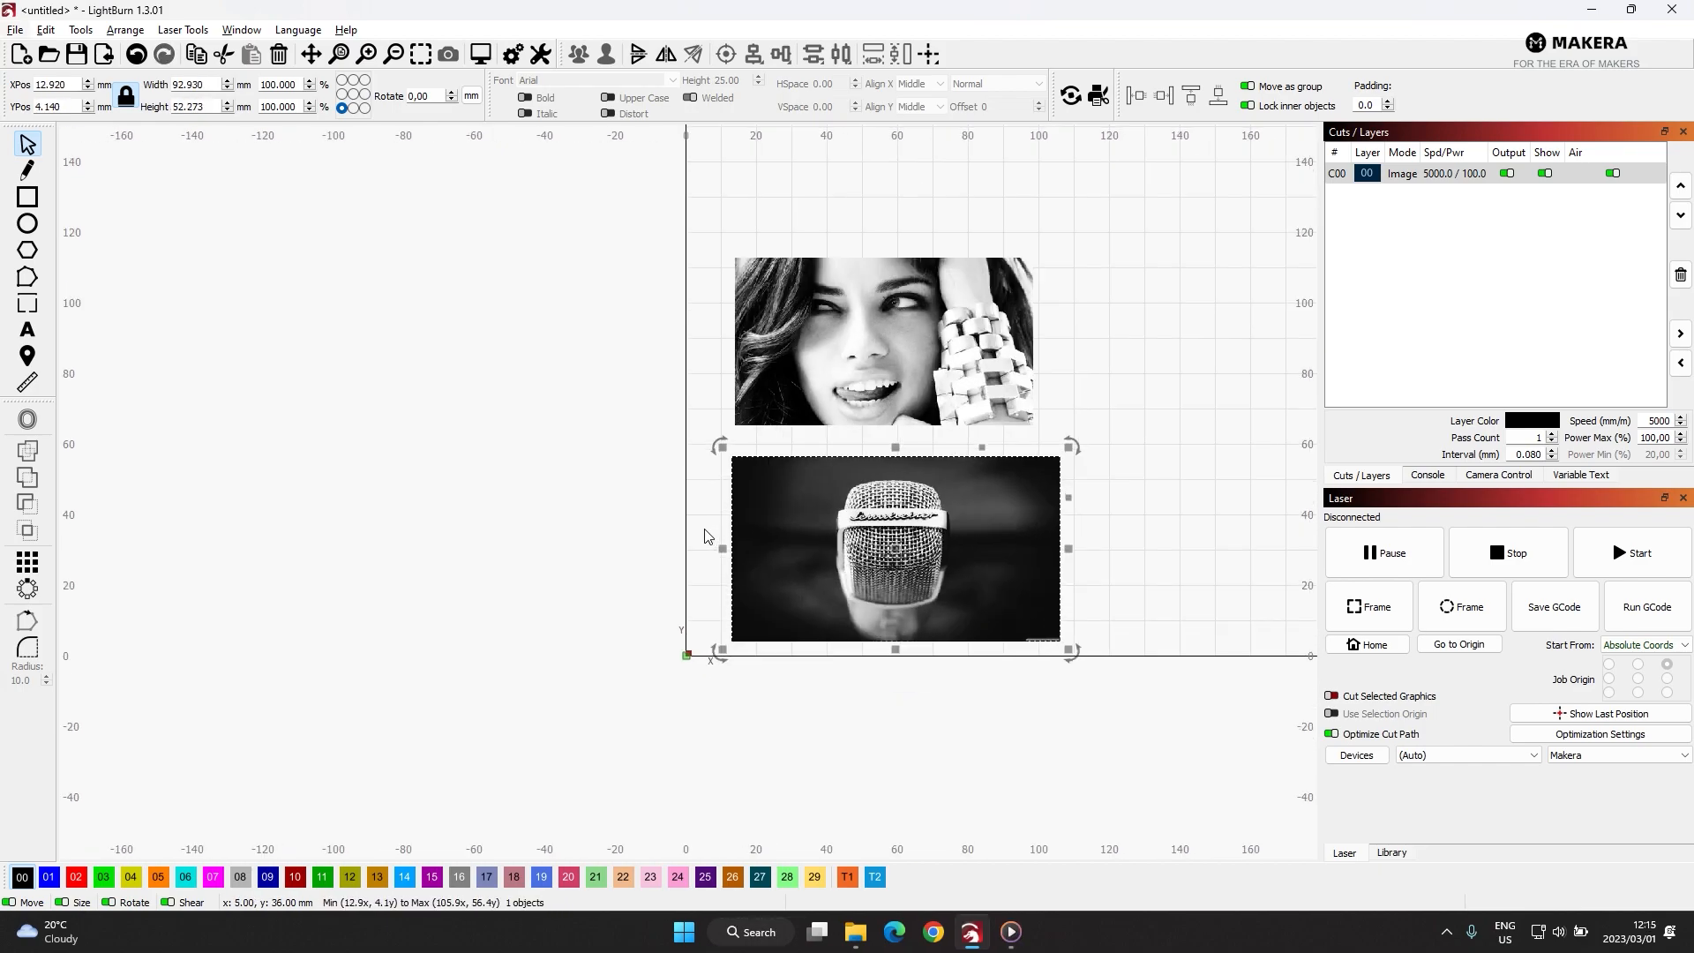
scroll(706, 535, "down", 3)
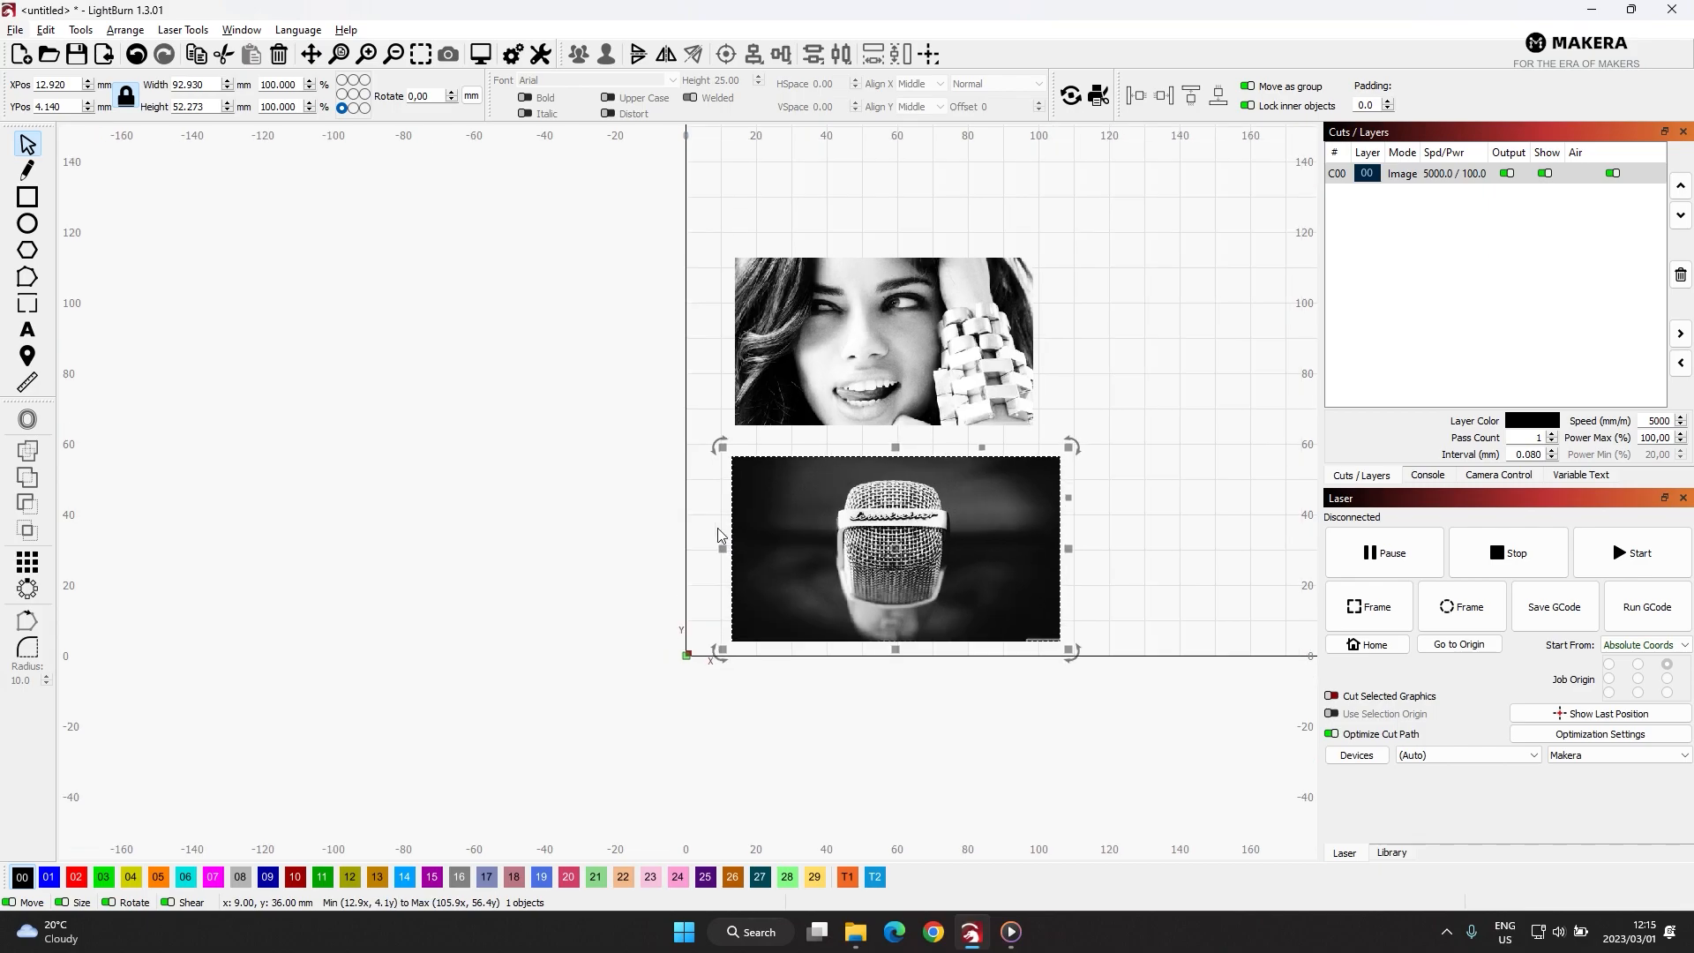
left_click(1115, 454)
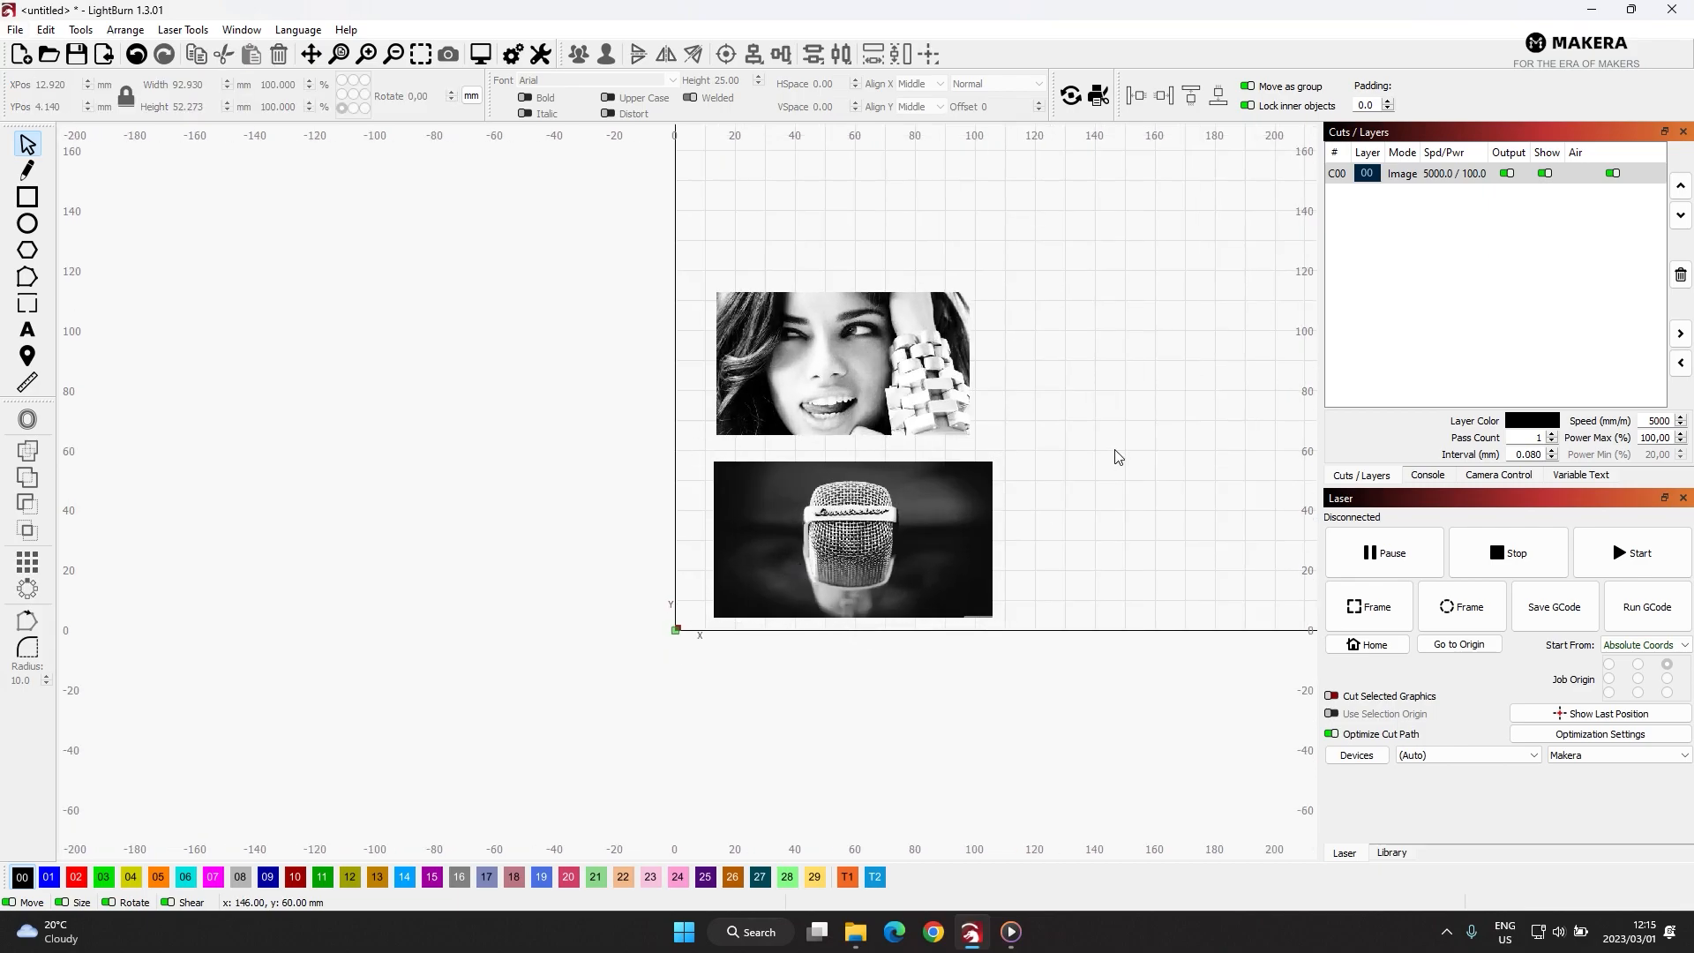
Examine the microphone photo up close and review which image operations are available for it.
scroll(907, 541, "up", 3)
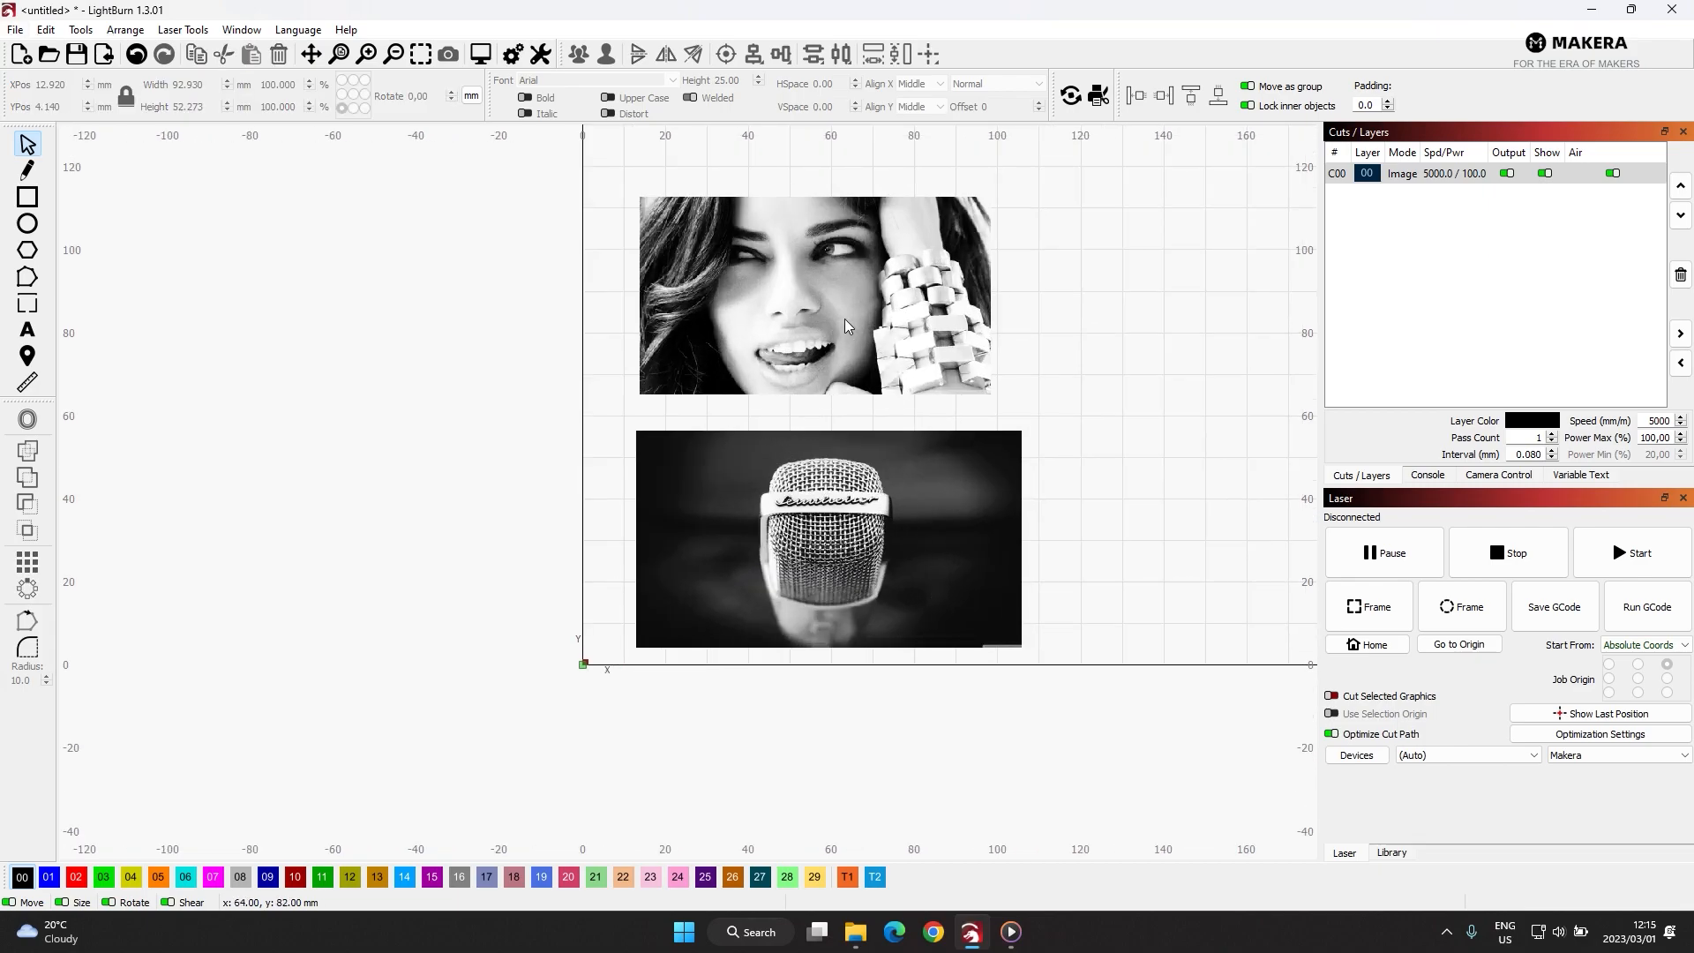
right_click(963, 476)
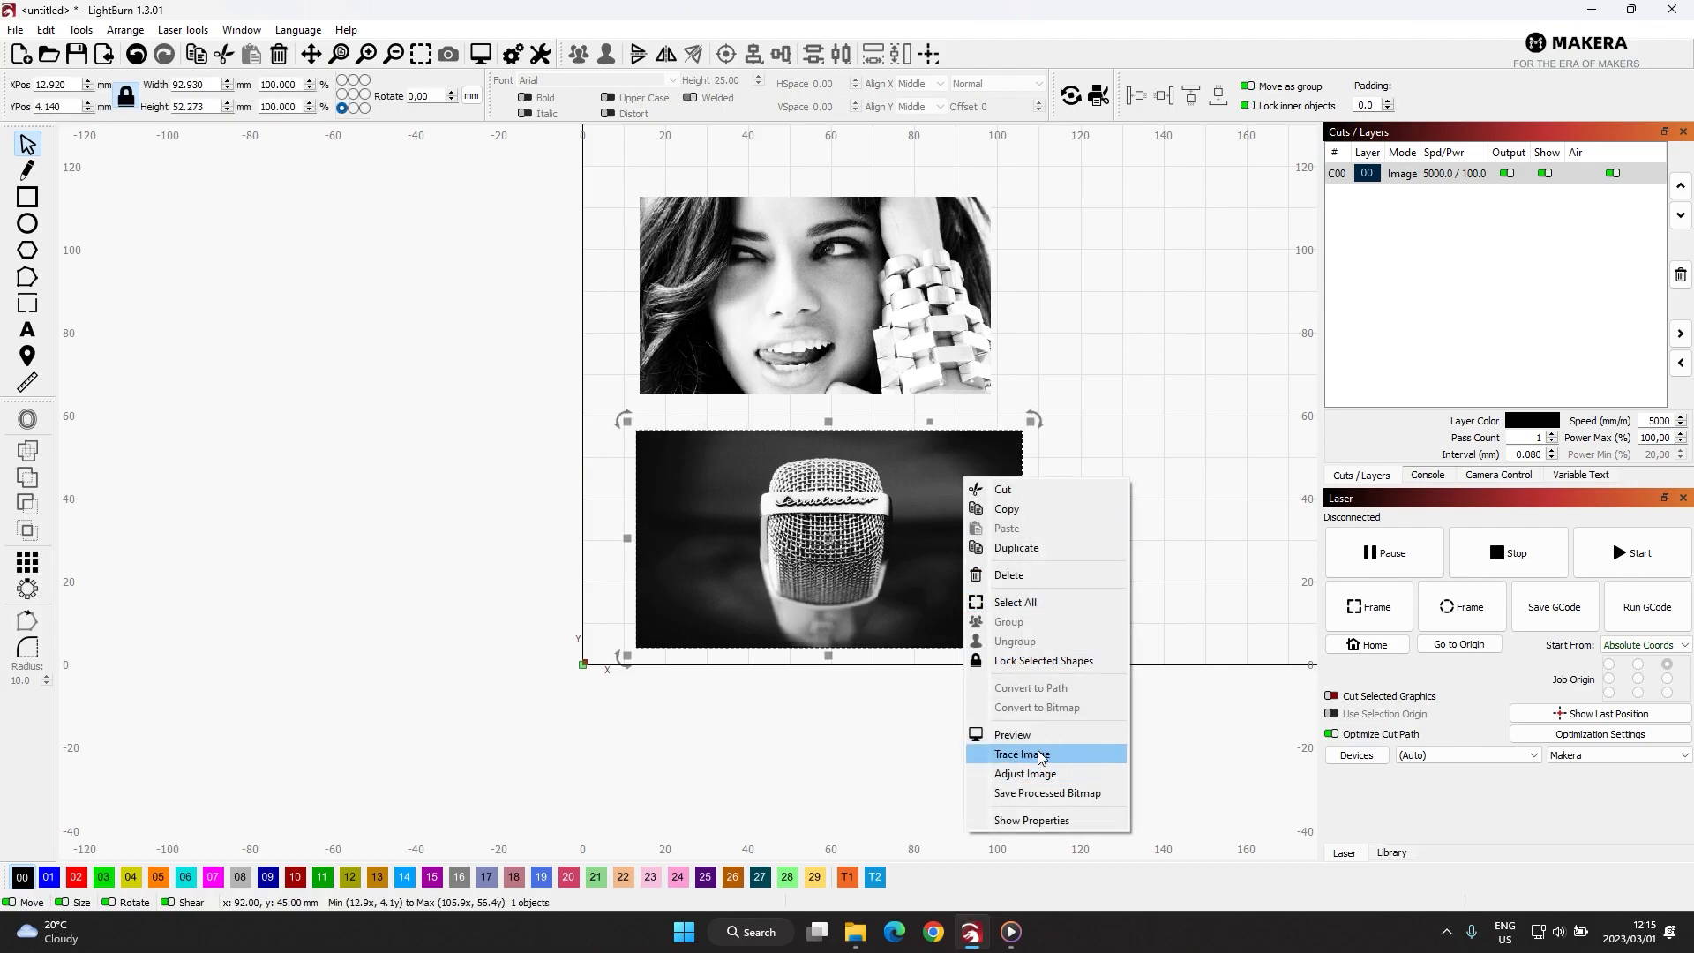
left_click(1062, 464)
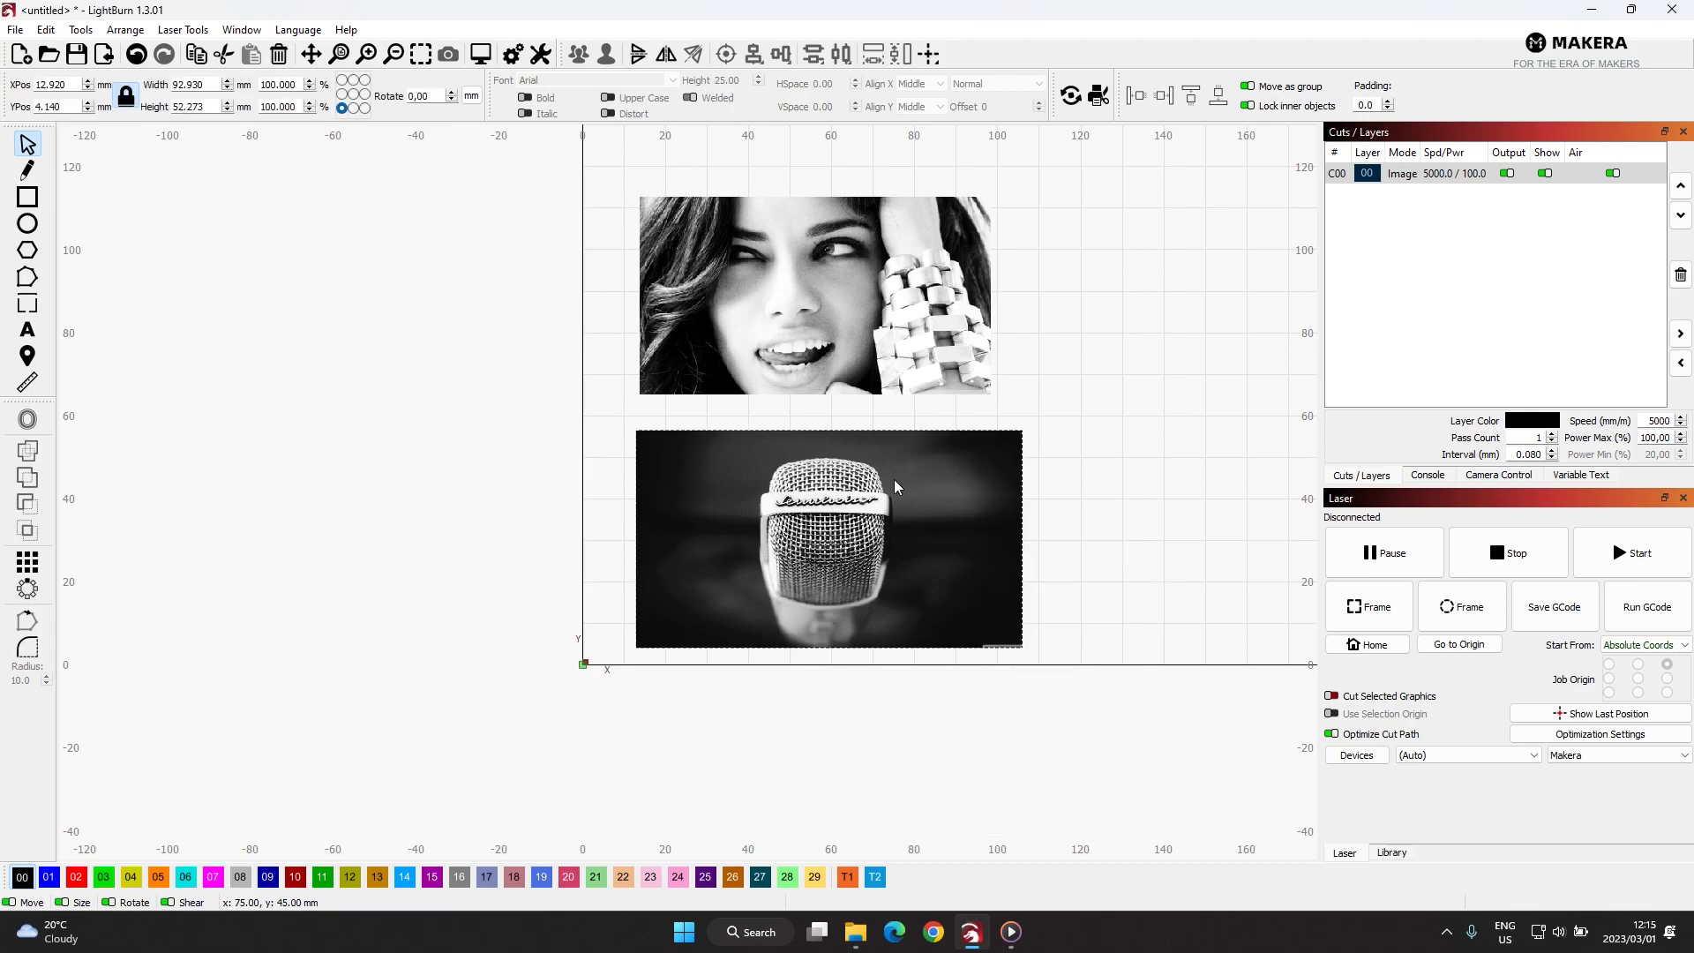
right_click(960, 497)
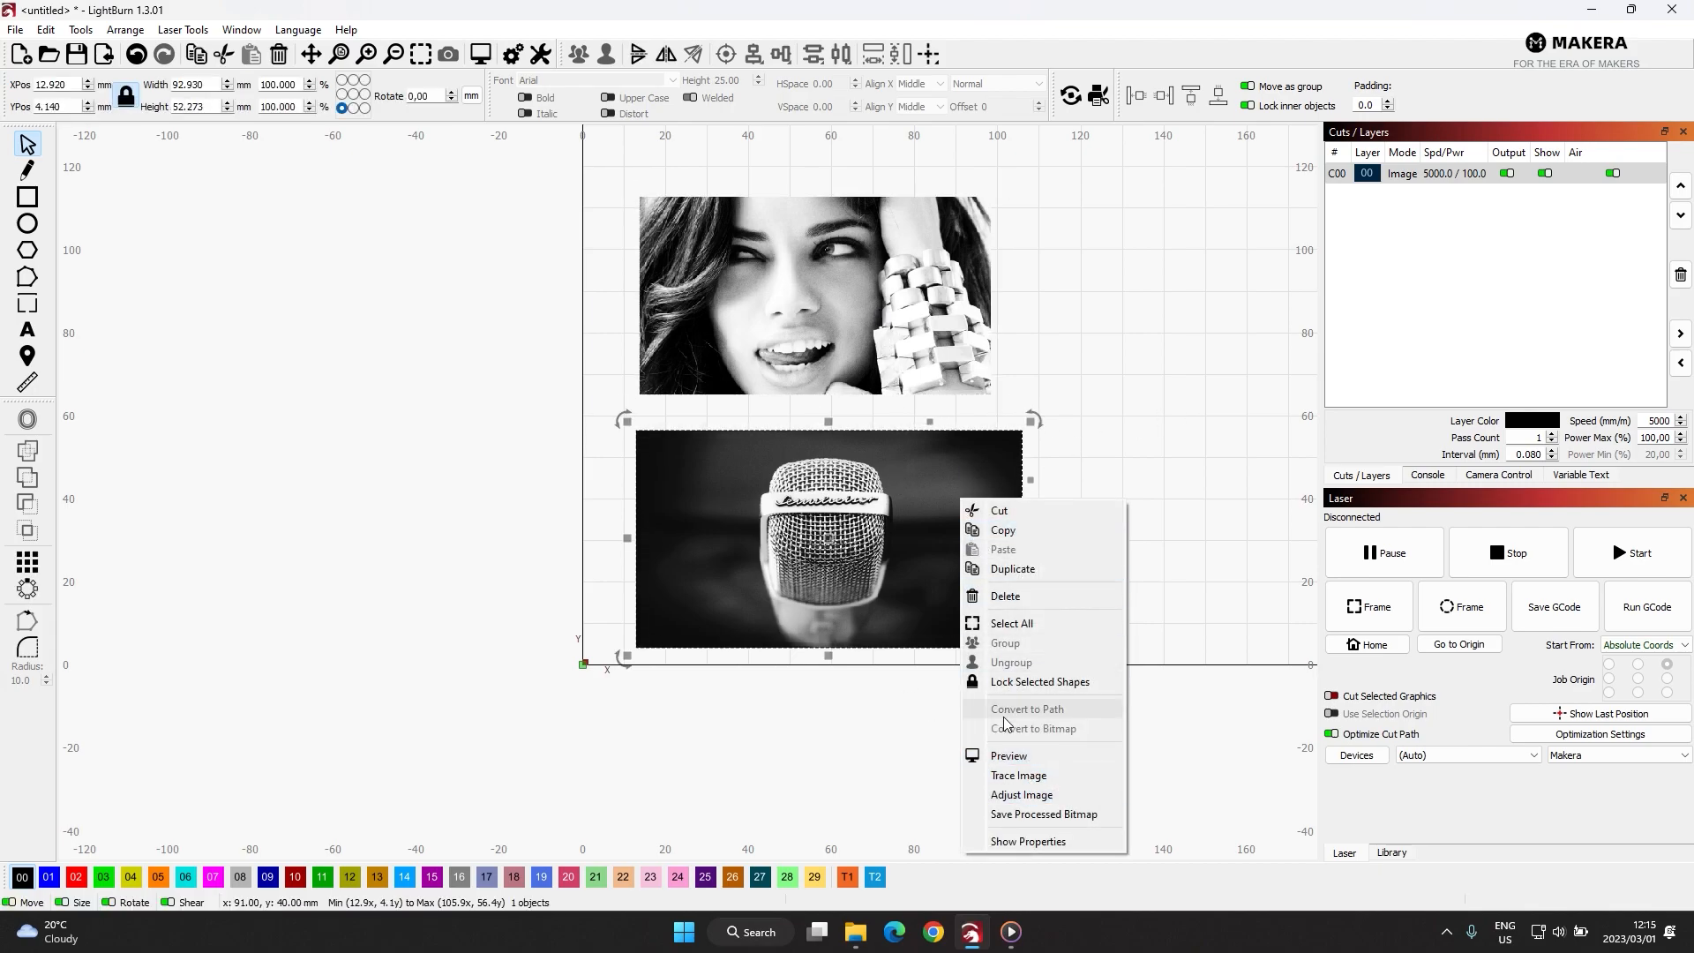
left_click(1199, 449)
scroll(795, 514, "up", 3)
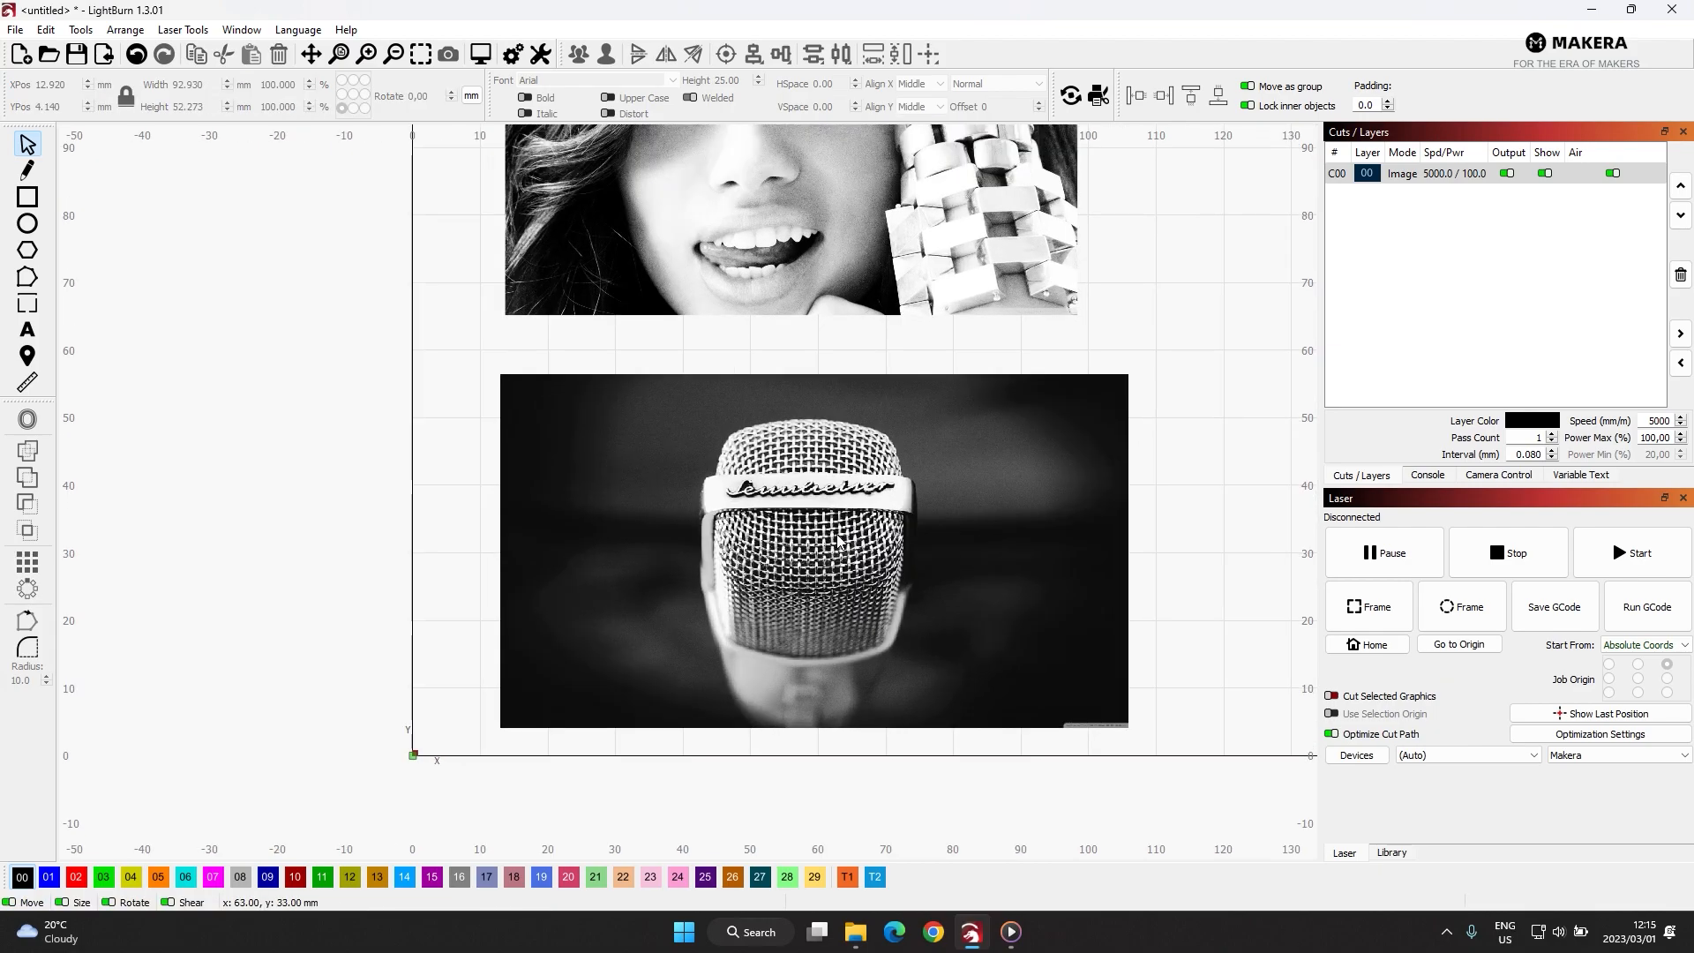
right_click(772, 550)
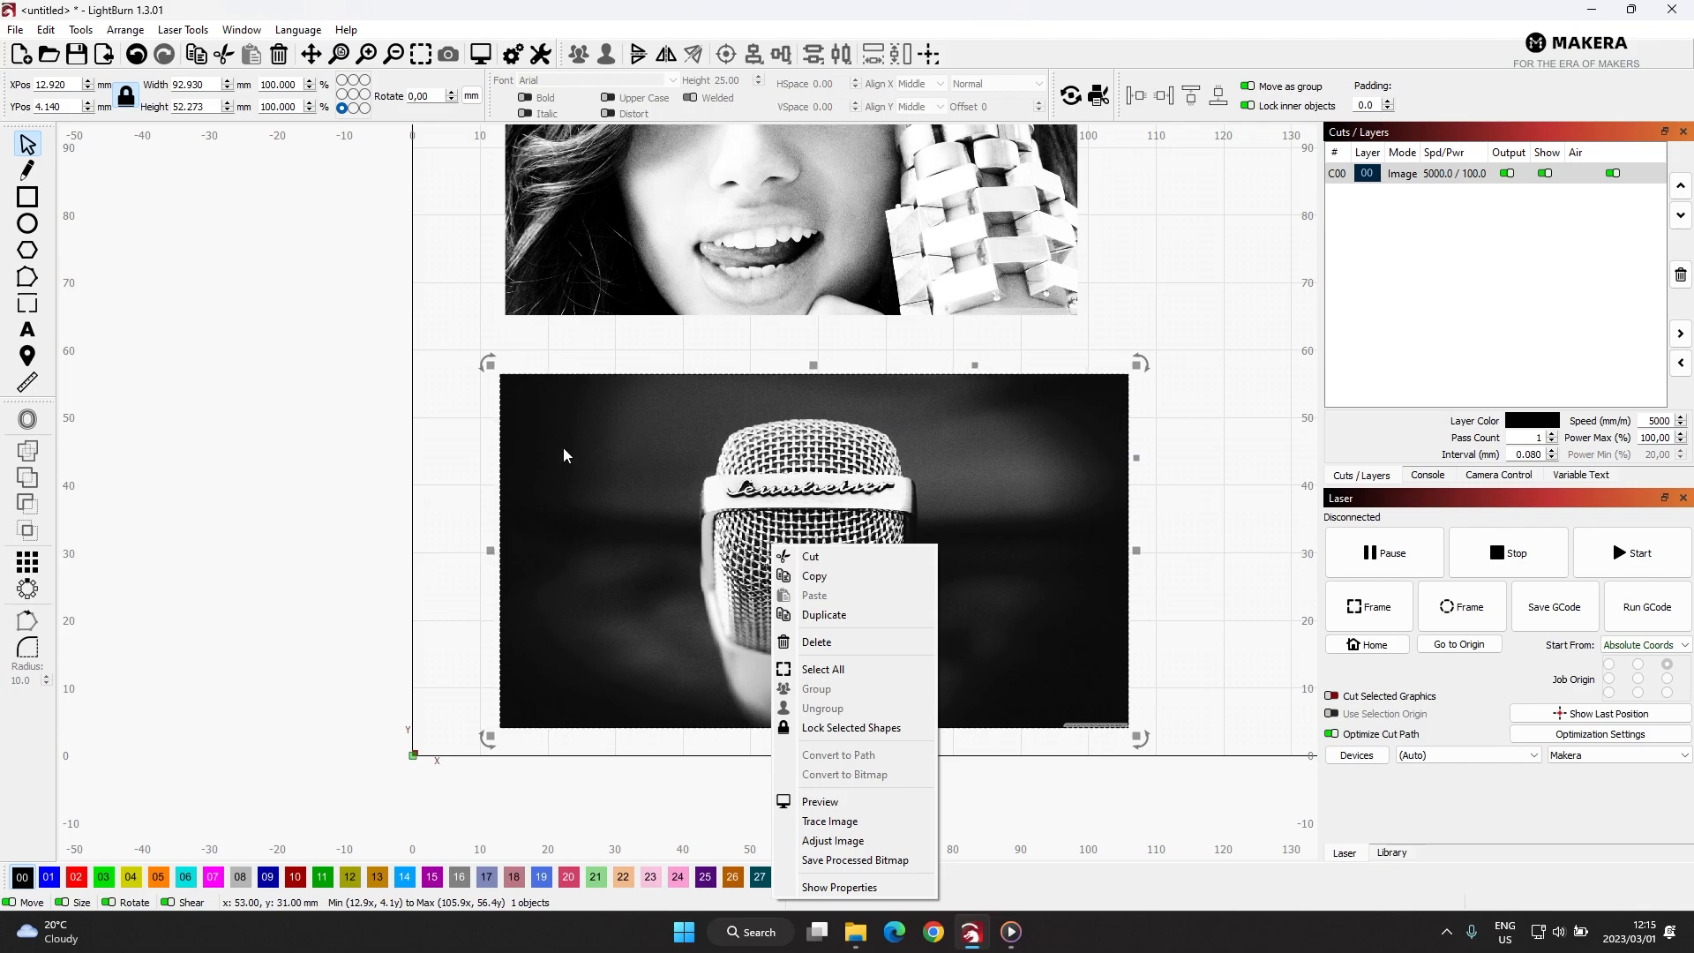
left_click(987, 502)
scroll(1129, 507, "up", 2)
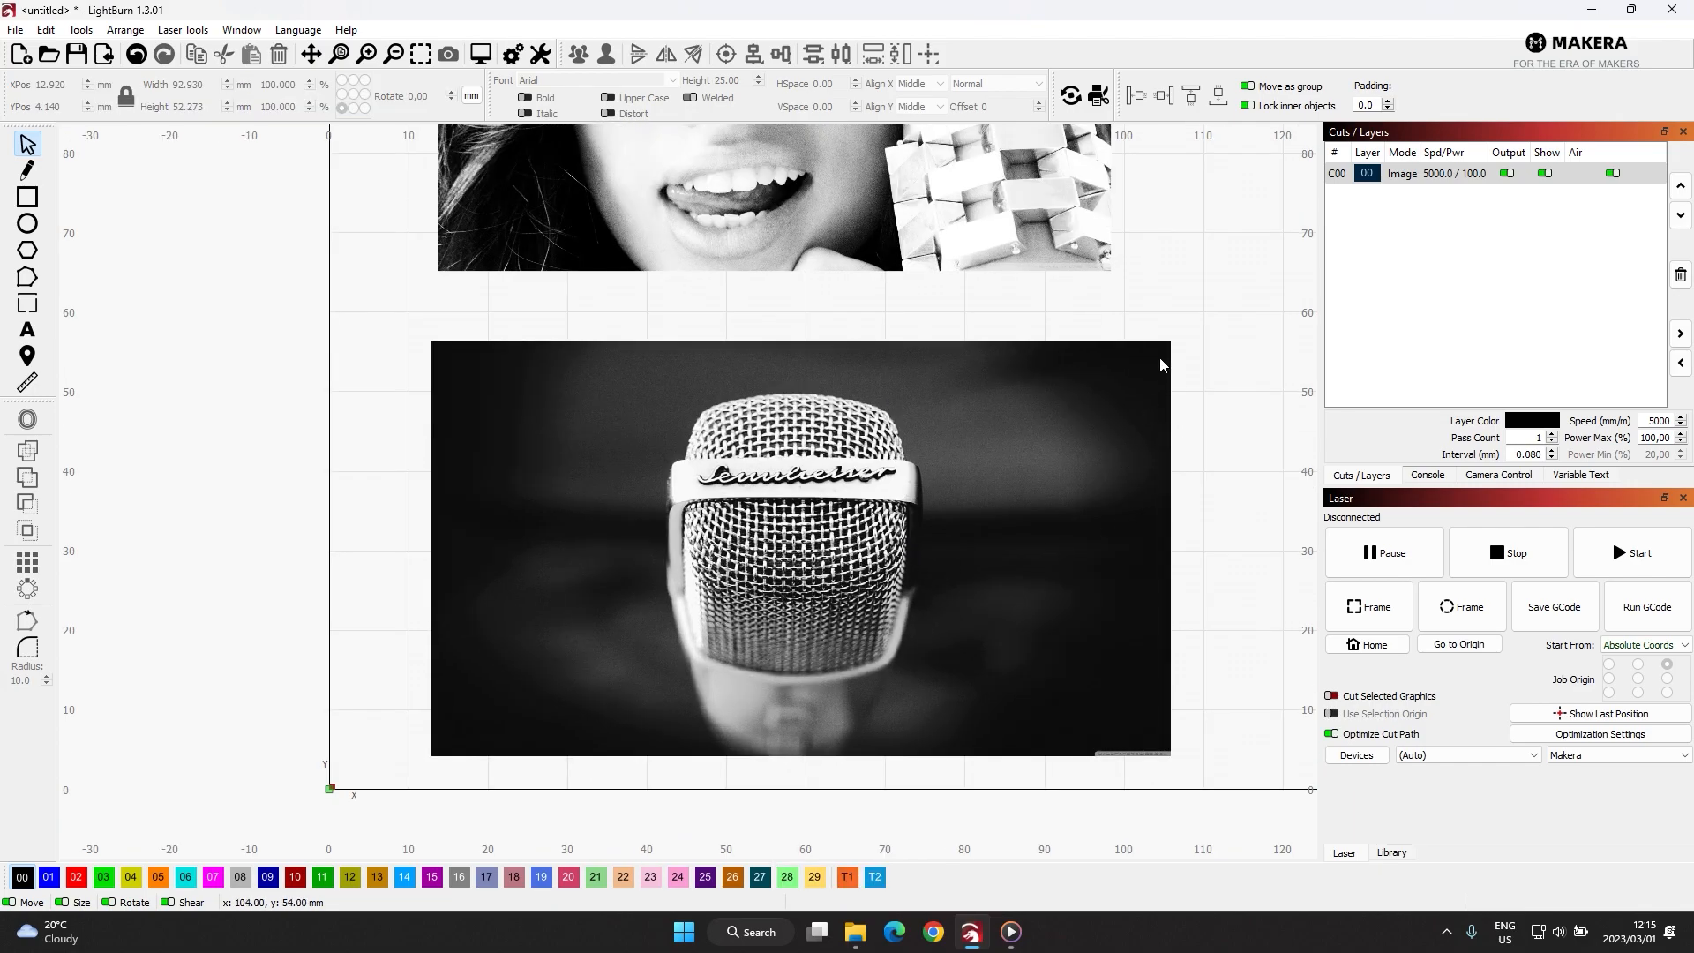
scroll(1057, 468, "down", 1)
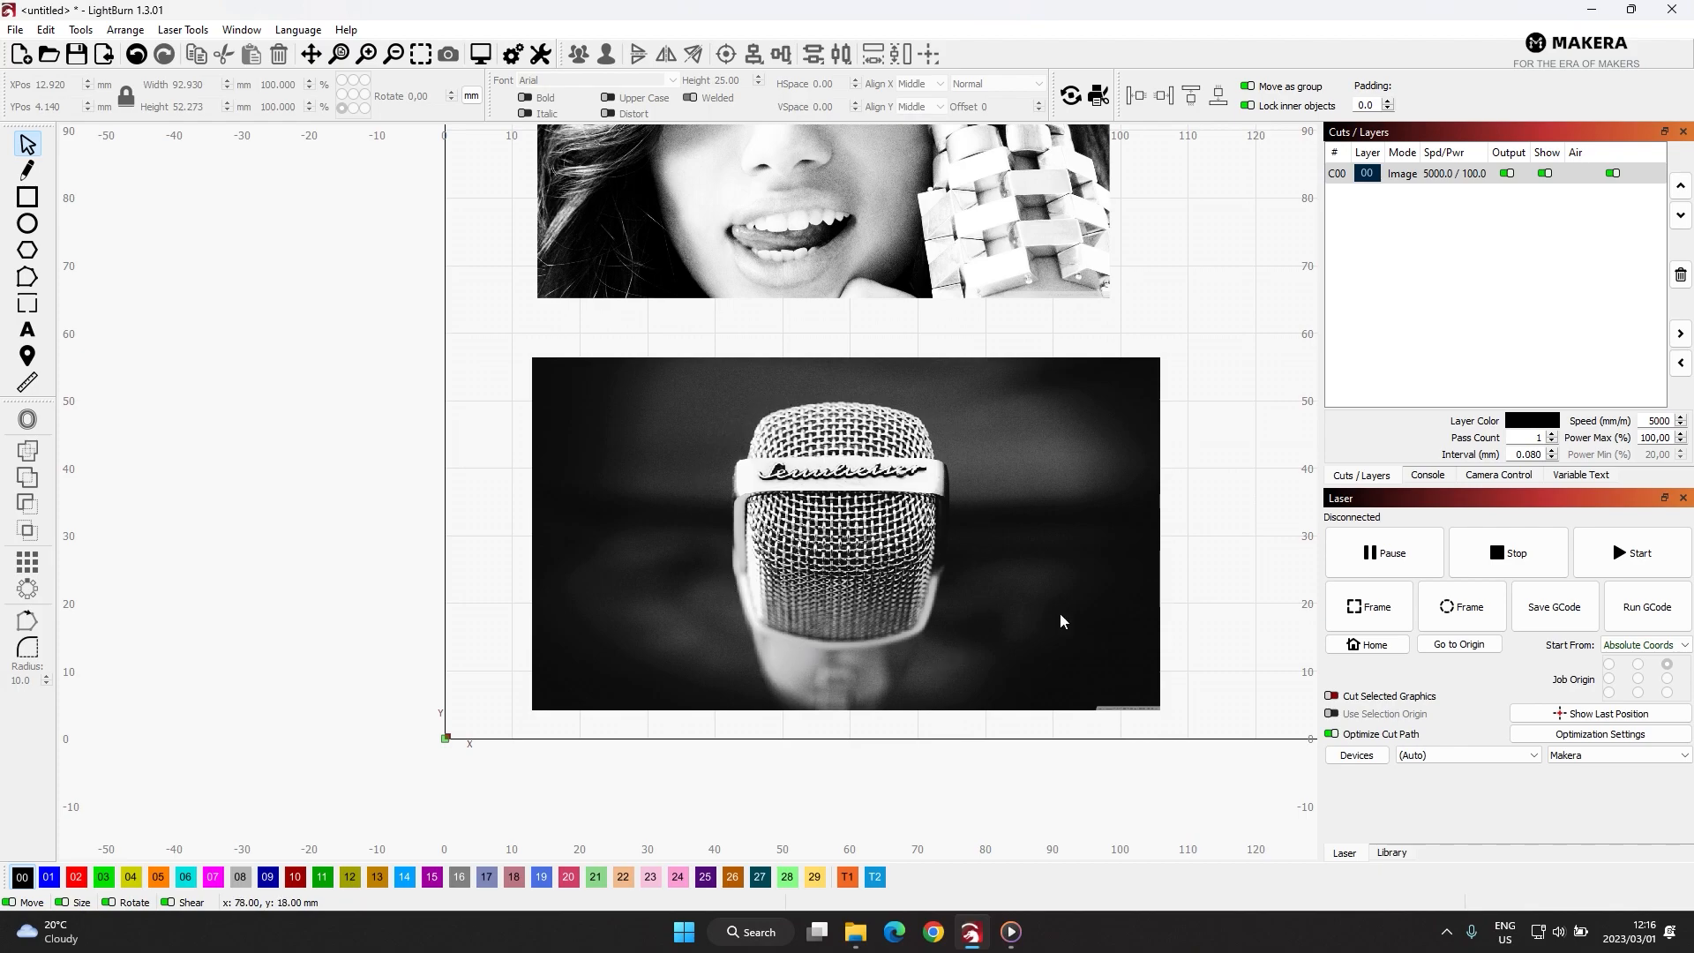
View the image adjustment settings for the microphone photo and close them without making changes.
right_click(1009, 482)
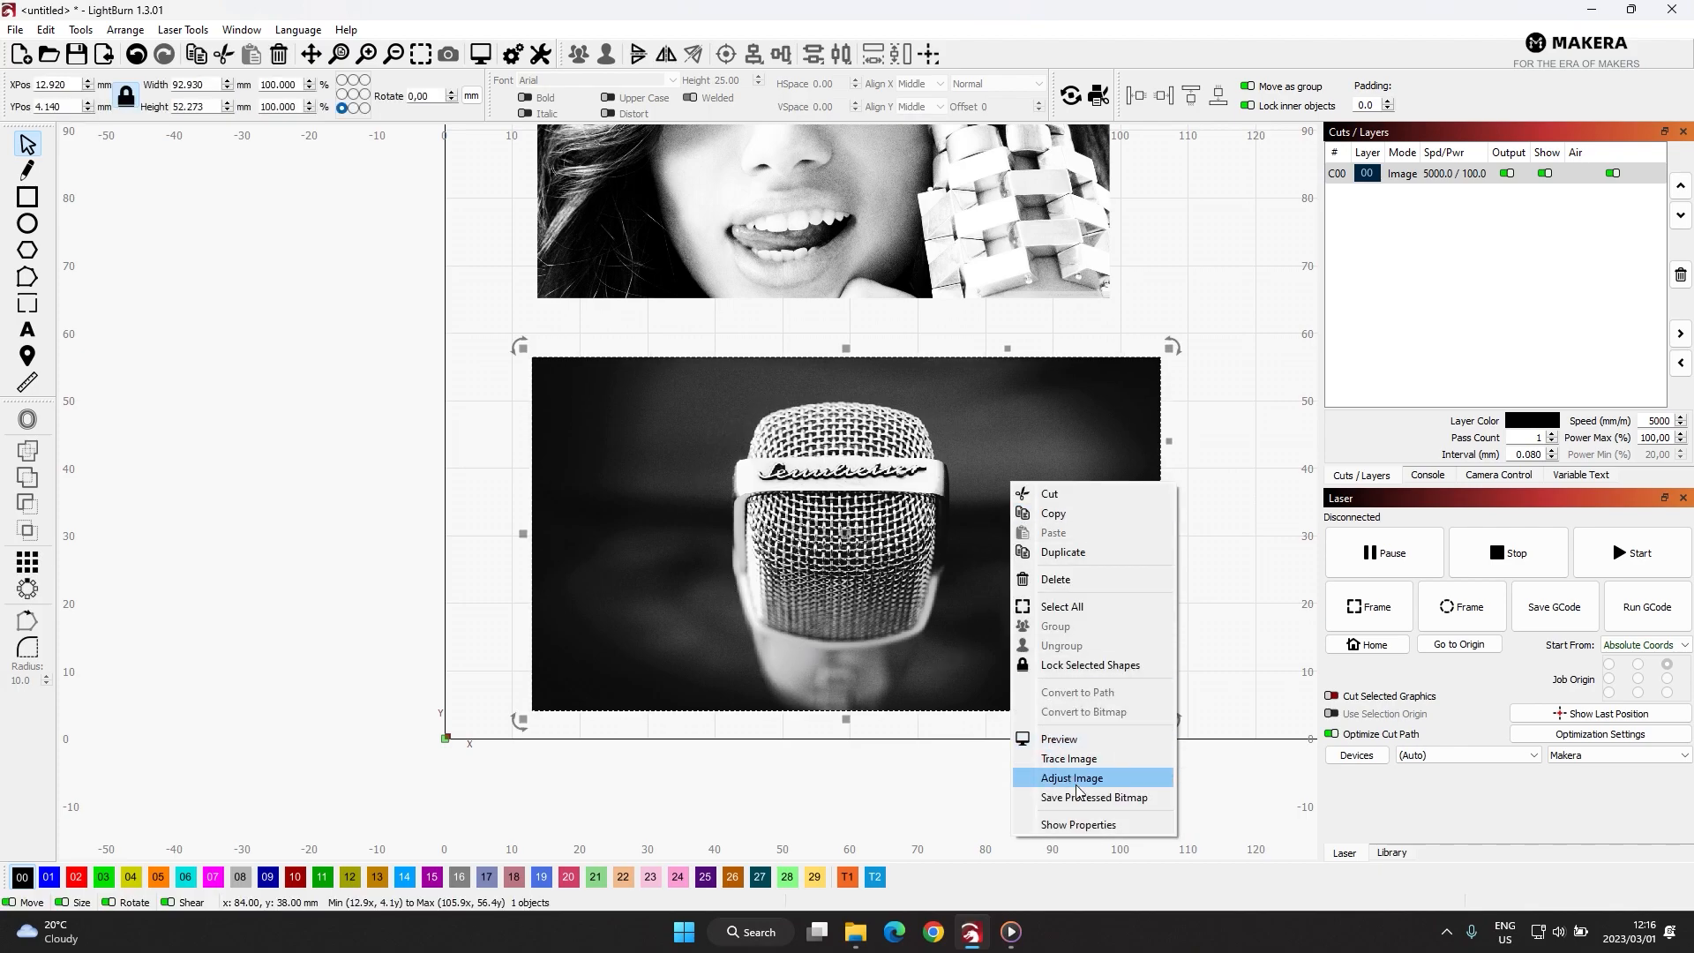
left_click(1075, 781)
left_click(1172, 82)
Trace the microphone photo using Sketch Trace with a threshold of 98.
right_click(988, 472)
left_click(1049, 757)
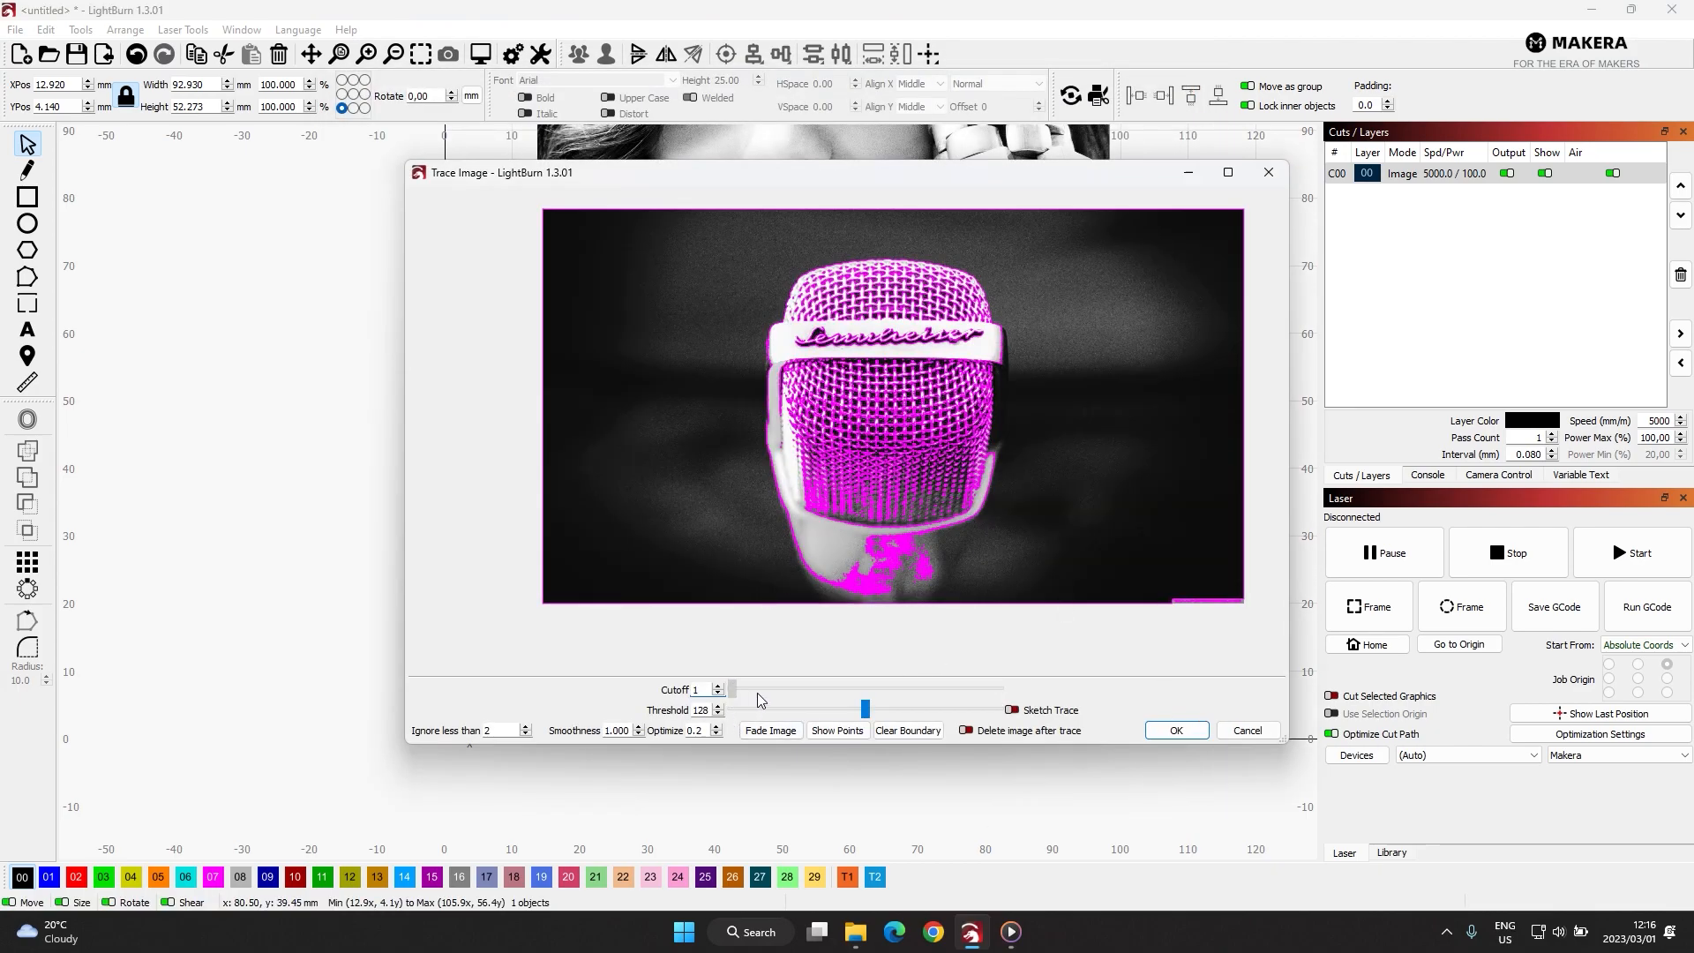
left_click_drag(779, 691, 728, 691)
left_click(1011, 711)
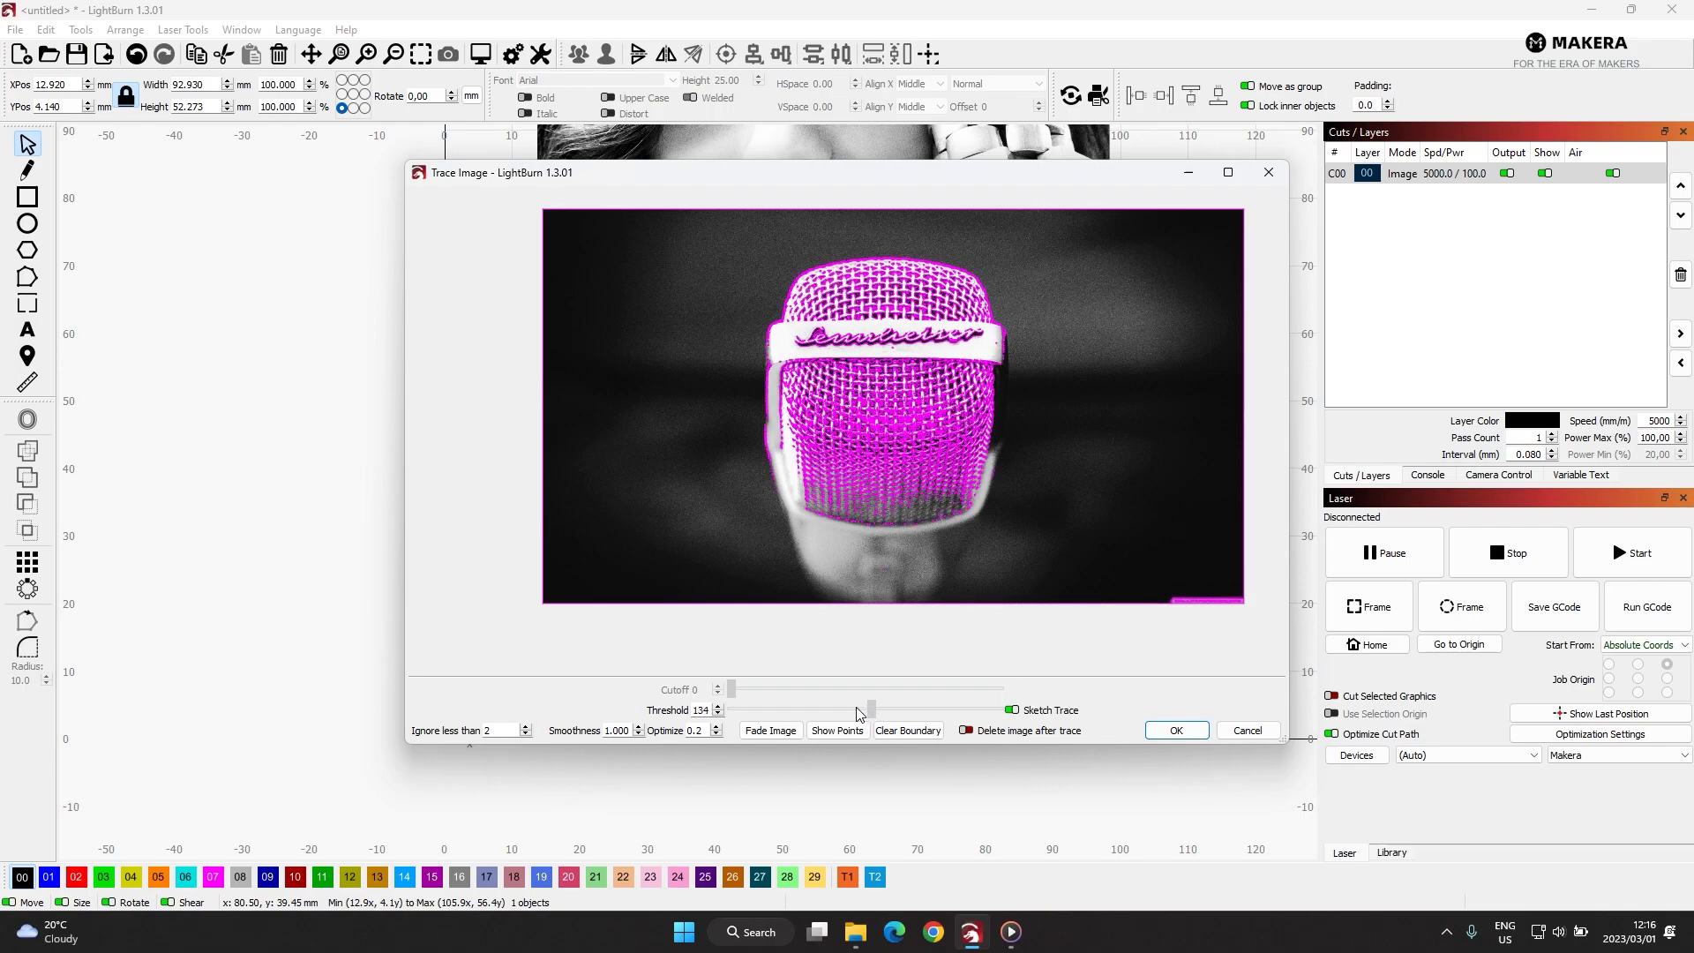
left_click_drag(839, 707, 834, 706)
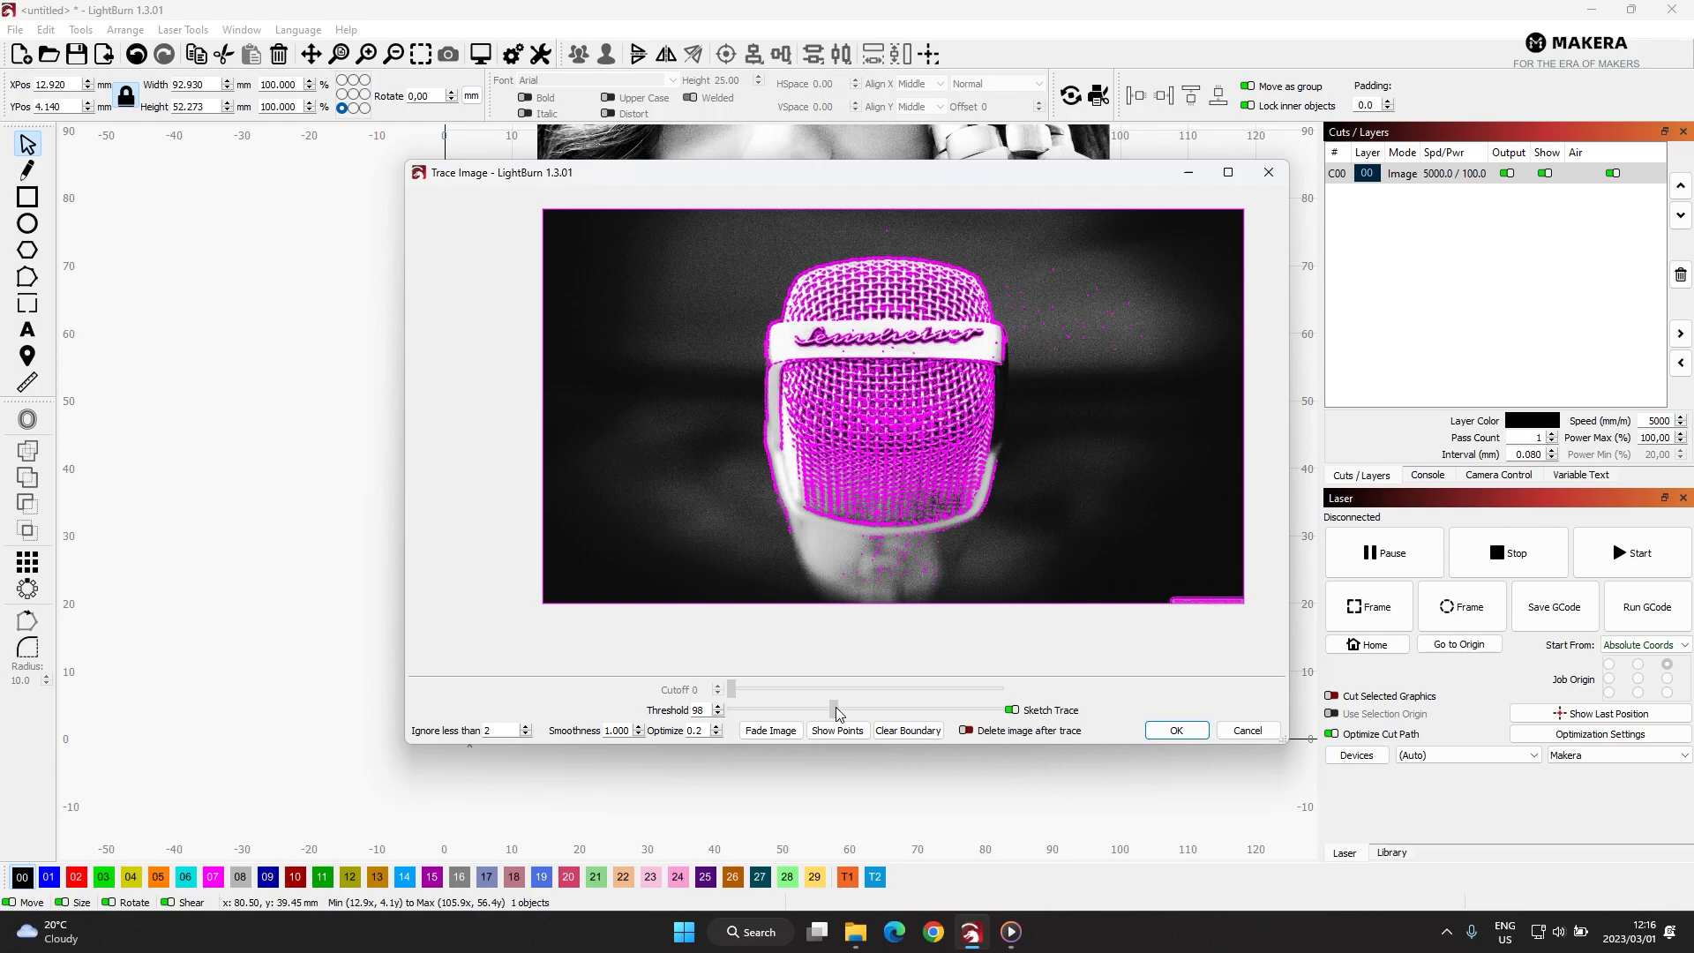
left_click(1176, 730)
Move the microphone photo clear of its tracing, to about X 111.8, Y 4.4 mm.
scroll(951, 540, "down", 5)
mouse_move(946, 539)
left_mouse_down()
mouse_move(1313, 539)
mouse_move(1294, 540)
left_mouse_up()
scroll(994, 547, "down", 2)
scroll(971, 547, "up", 6)
scroll(700, 450, "down", 2)
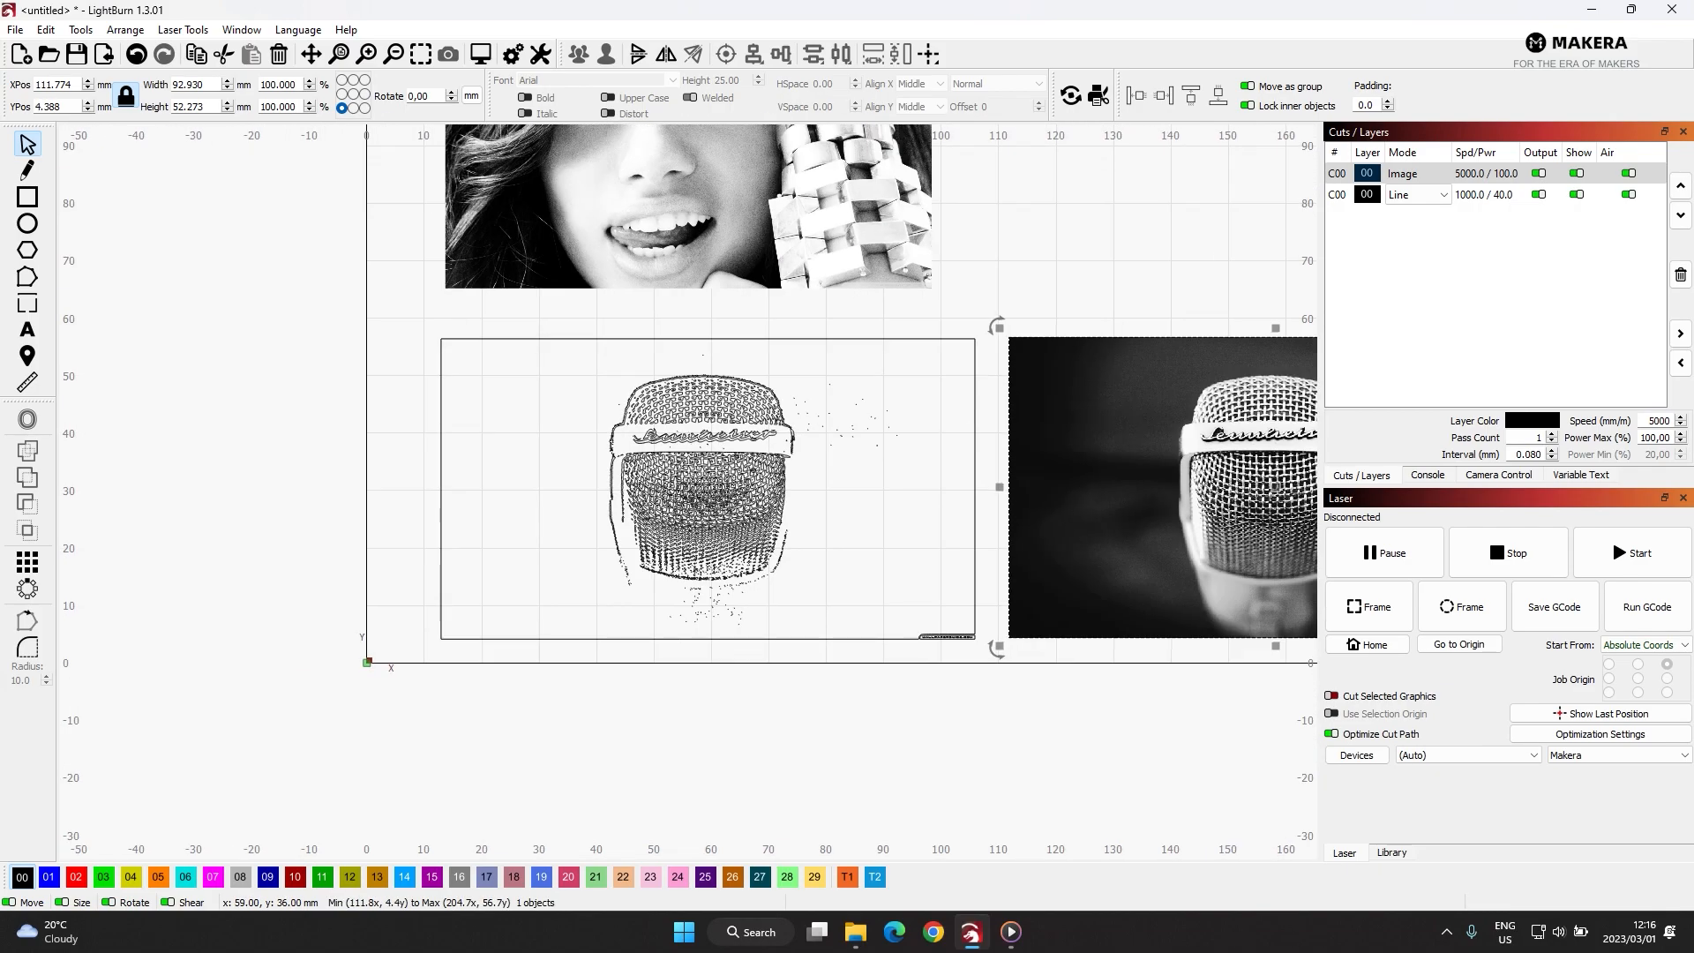
scroll(975, 482, "down", 1)
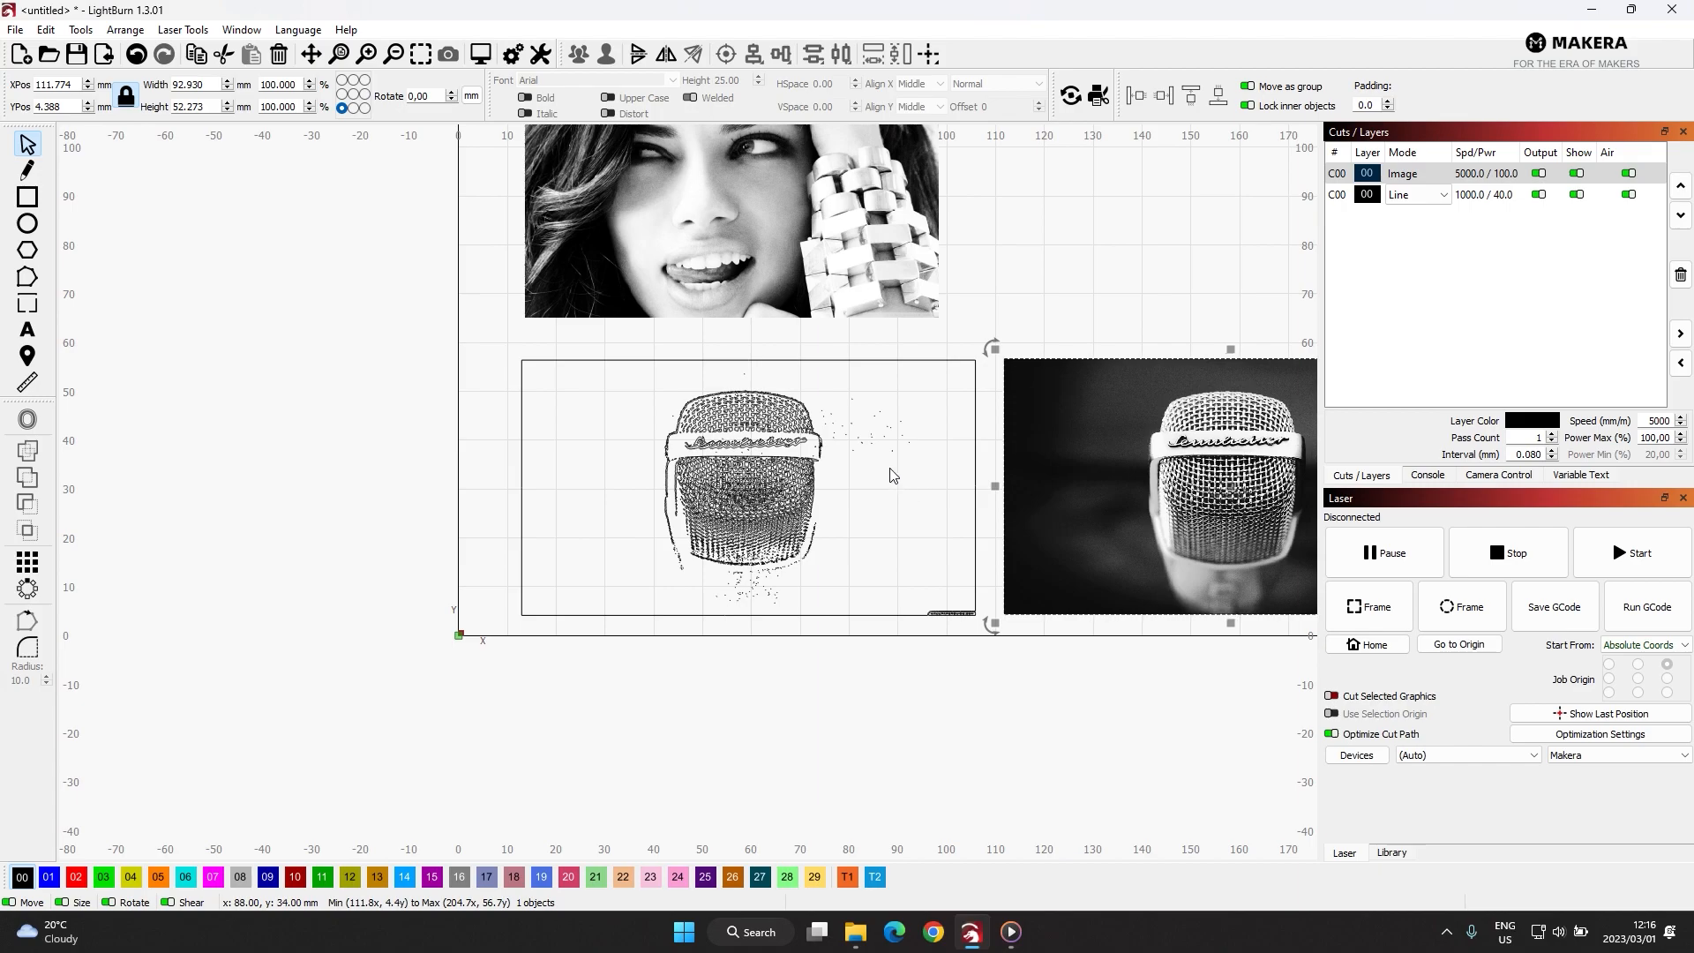
Ungroup the microphone tracing and delete its rectangular frame and the stray specks beside and below the microphone.
left_click(979, 347)
left_click(829, 438)
right_click(848, 422)
left_click(913, 582)
left_click(988, 362)
left_click_drag(834, 620, 825, 641)
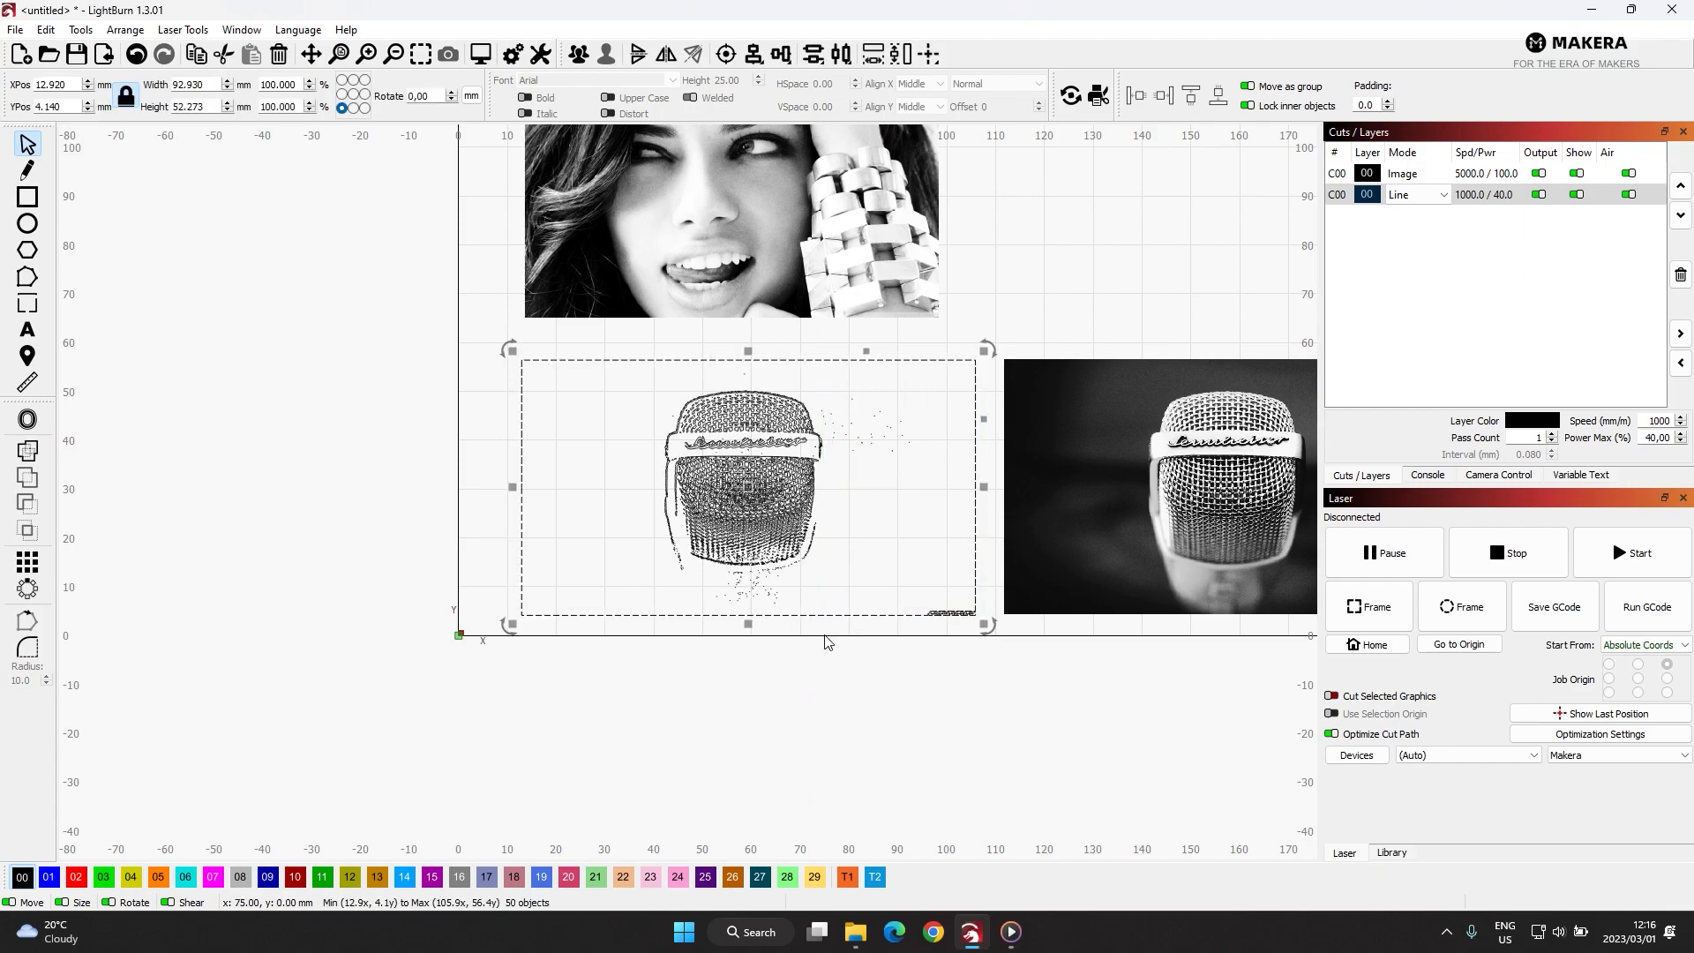
key("Delete")
left_click_drag(666, 582, 666, 582)
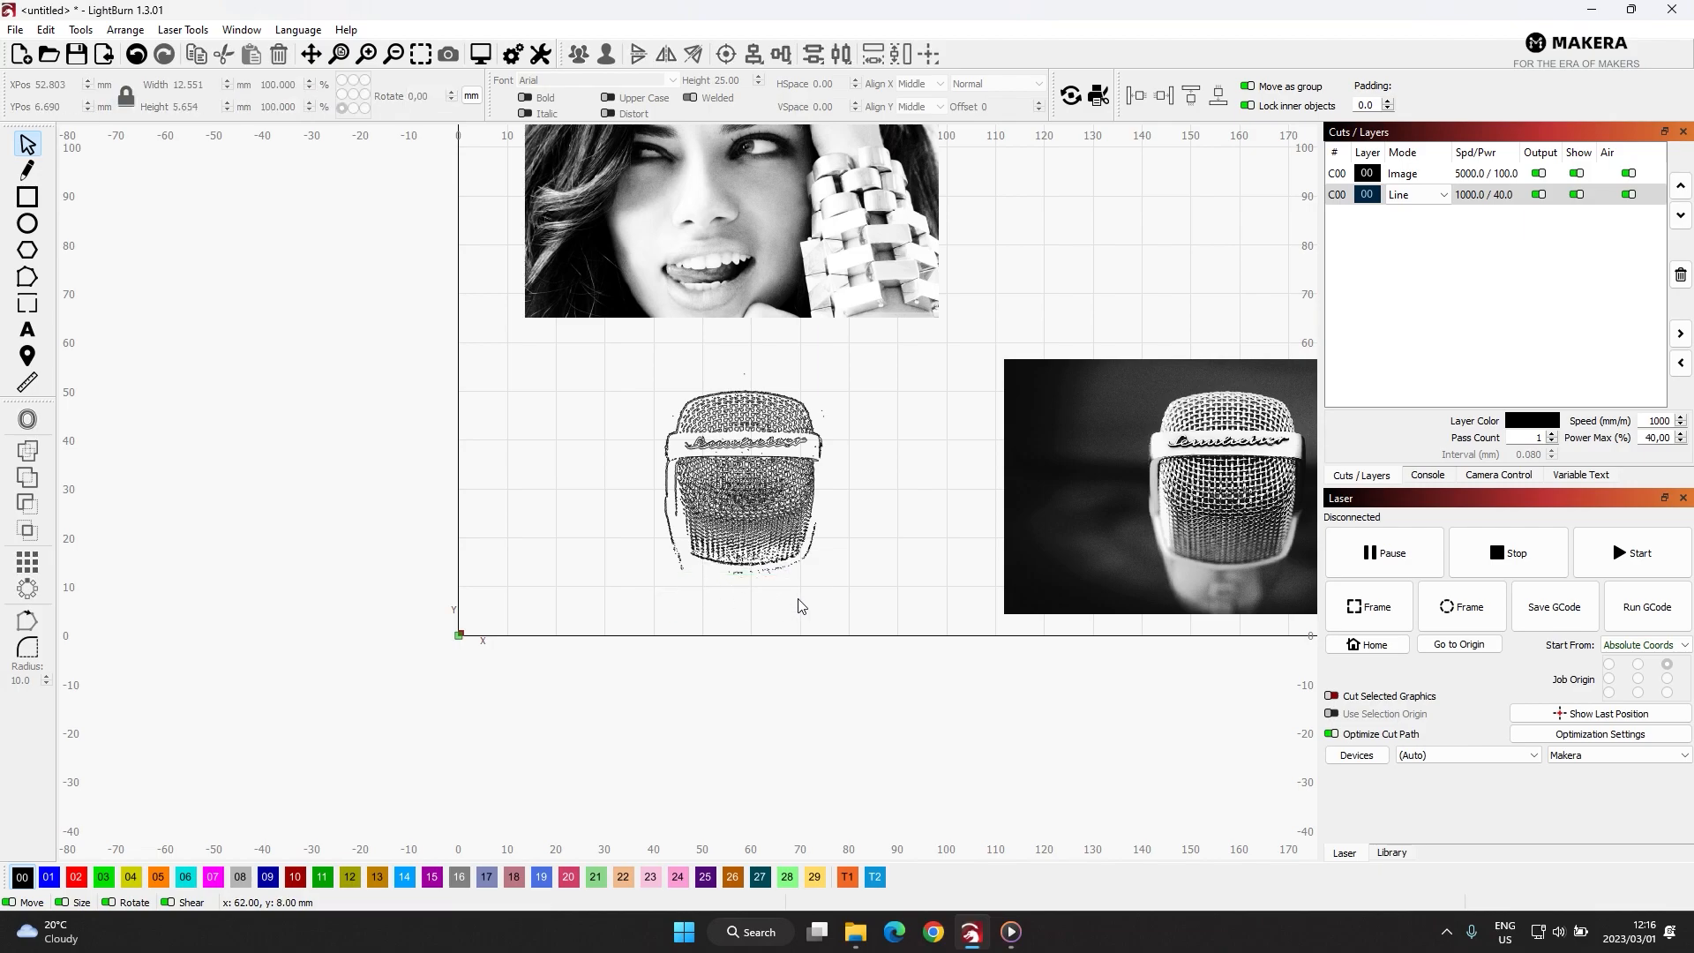
Delete the remaining stray specks around the upper outline of the microphone tracing.
scroll(873, 389, "up", 2)
scroll(864, 353, "up", 2)
left_click_drag(829, 339, 874, 422)
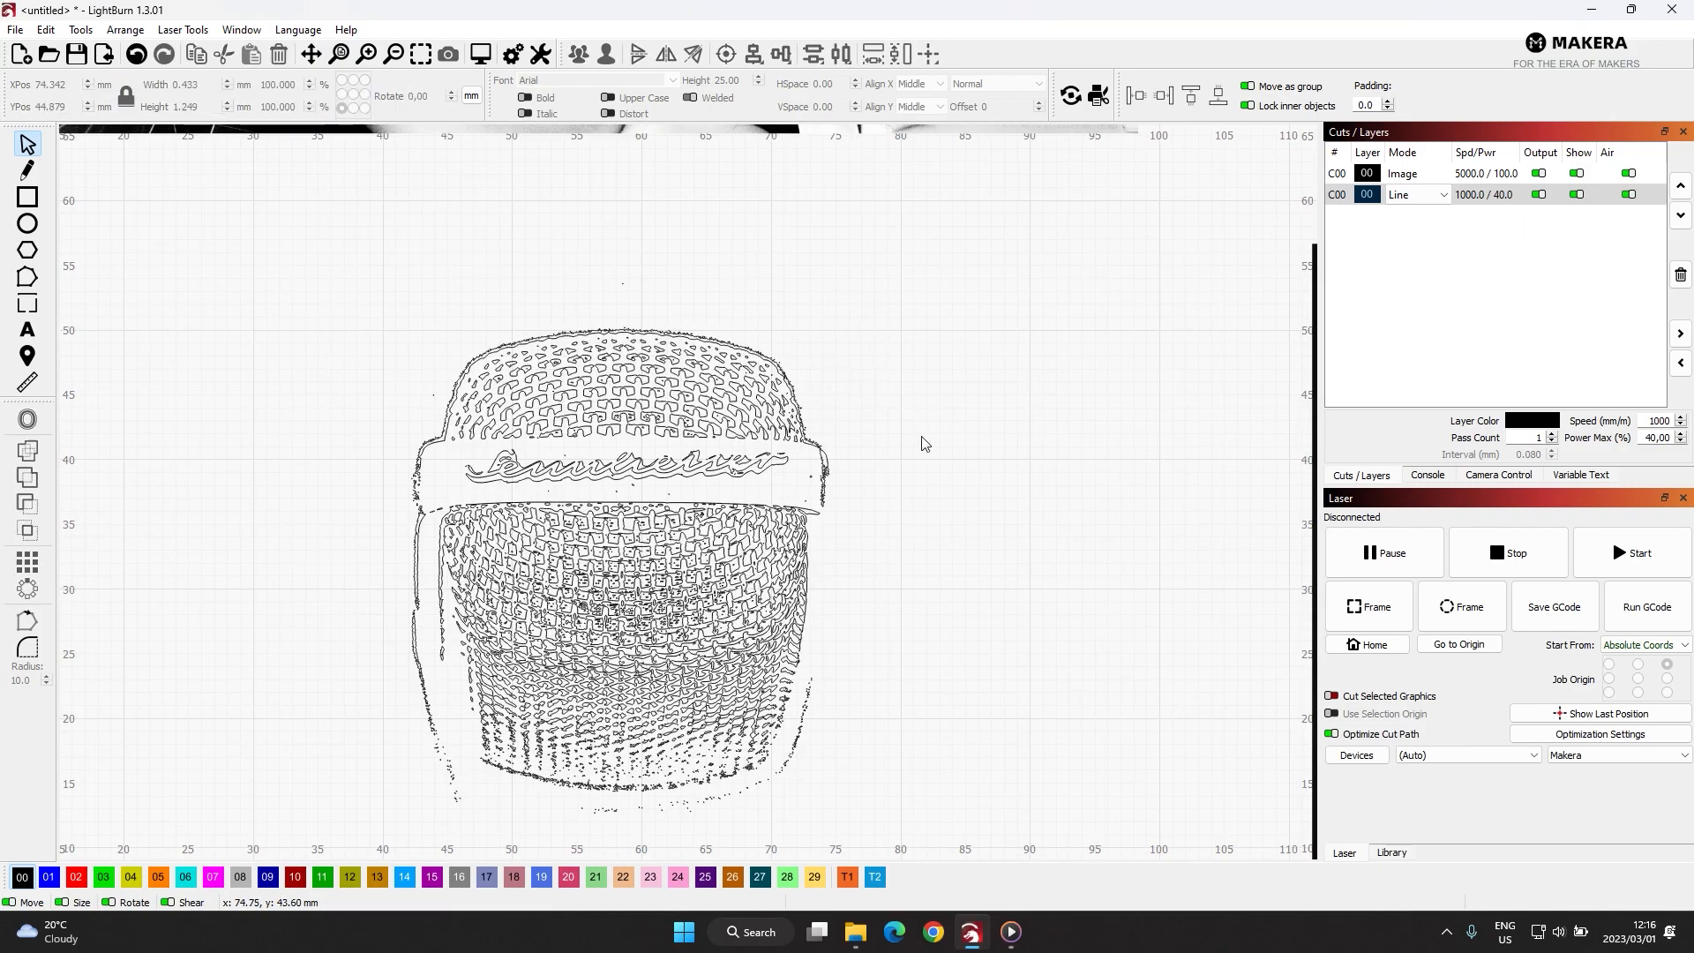
scroll(847, 371, "down", 1)
left_click_drag(818, 313, 688, 328)
scroll(623, 399, "up", 2)
left_click_drag(584, 404, 561, 425)
Examine the cleaned microphone tracing up close and alongside the original photo.
scroll(561, 431, "down", 4)
scroll(609, 456, "up", 5)
scroll(759, 439, "down", 7)
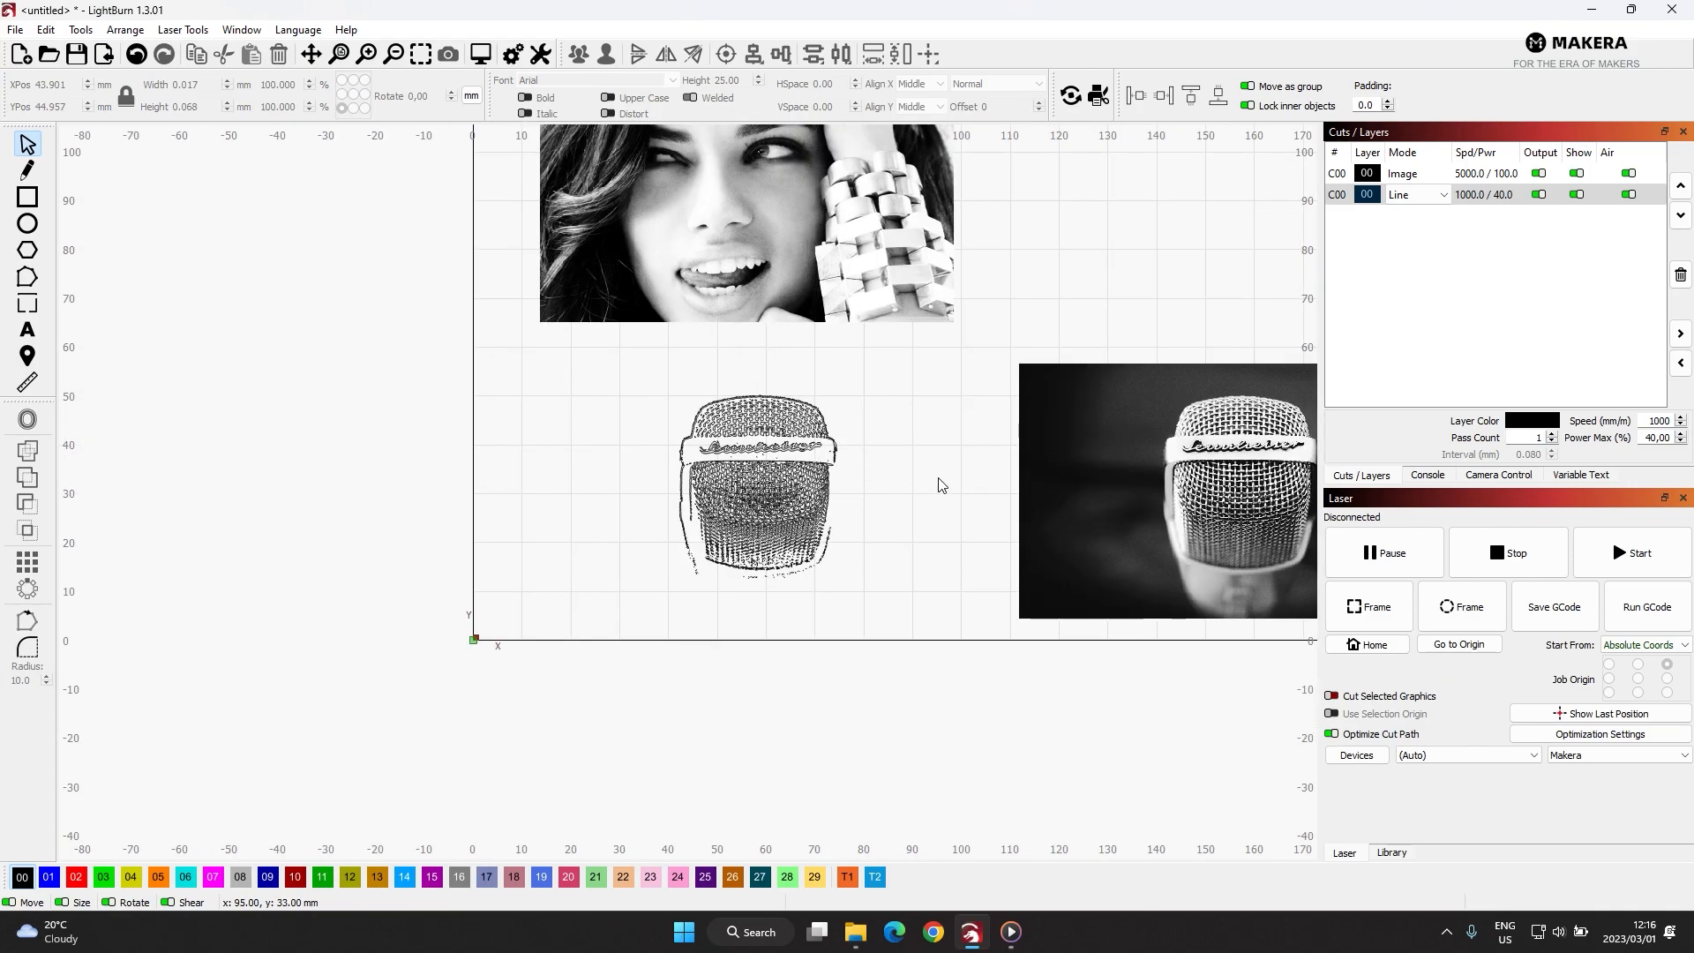
scroll(750, 494, "up", 3)
scroll(750, 494, "down", 3)
scroll(706, 499, "up", 3)
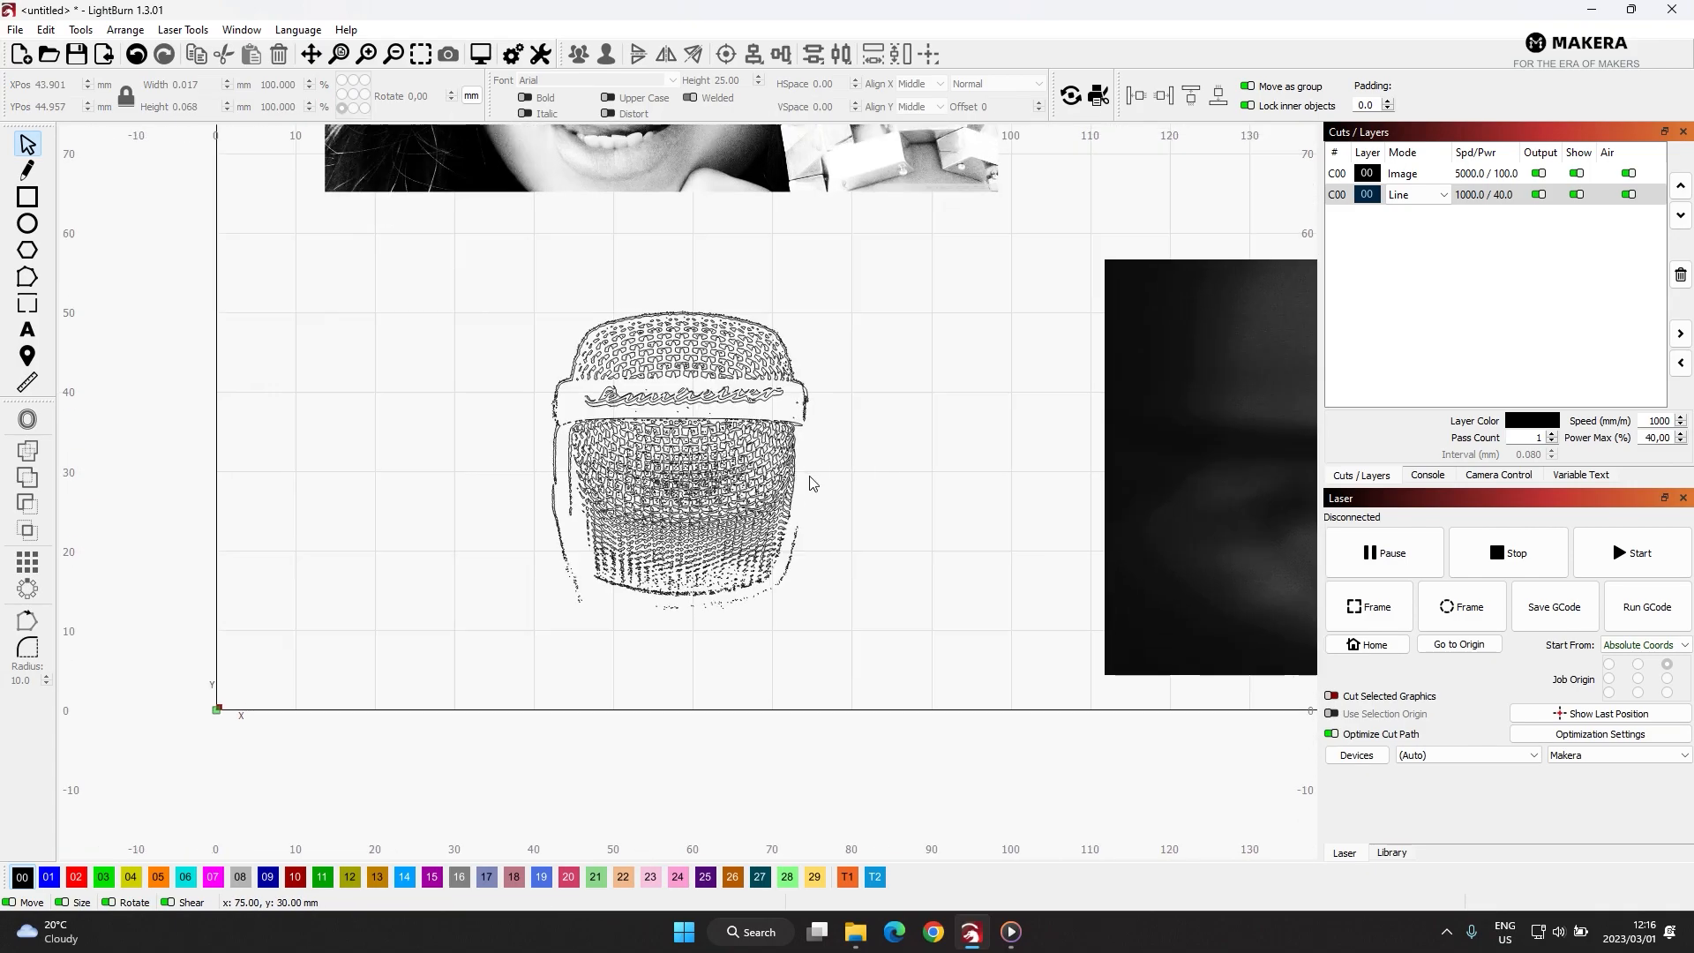
scroll(590, 484, "down", 3)
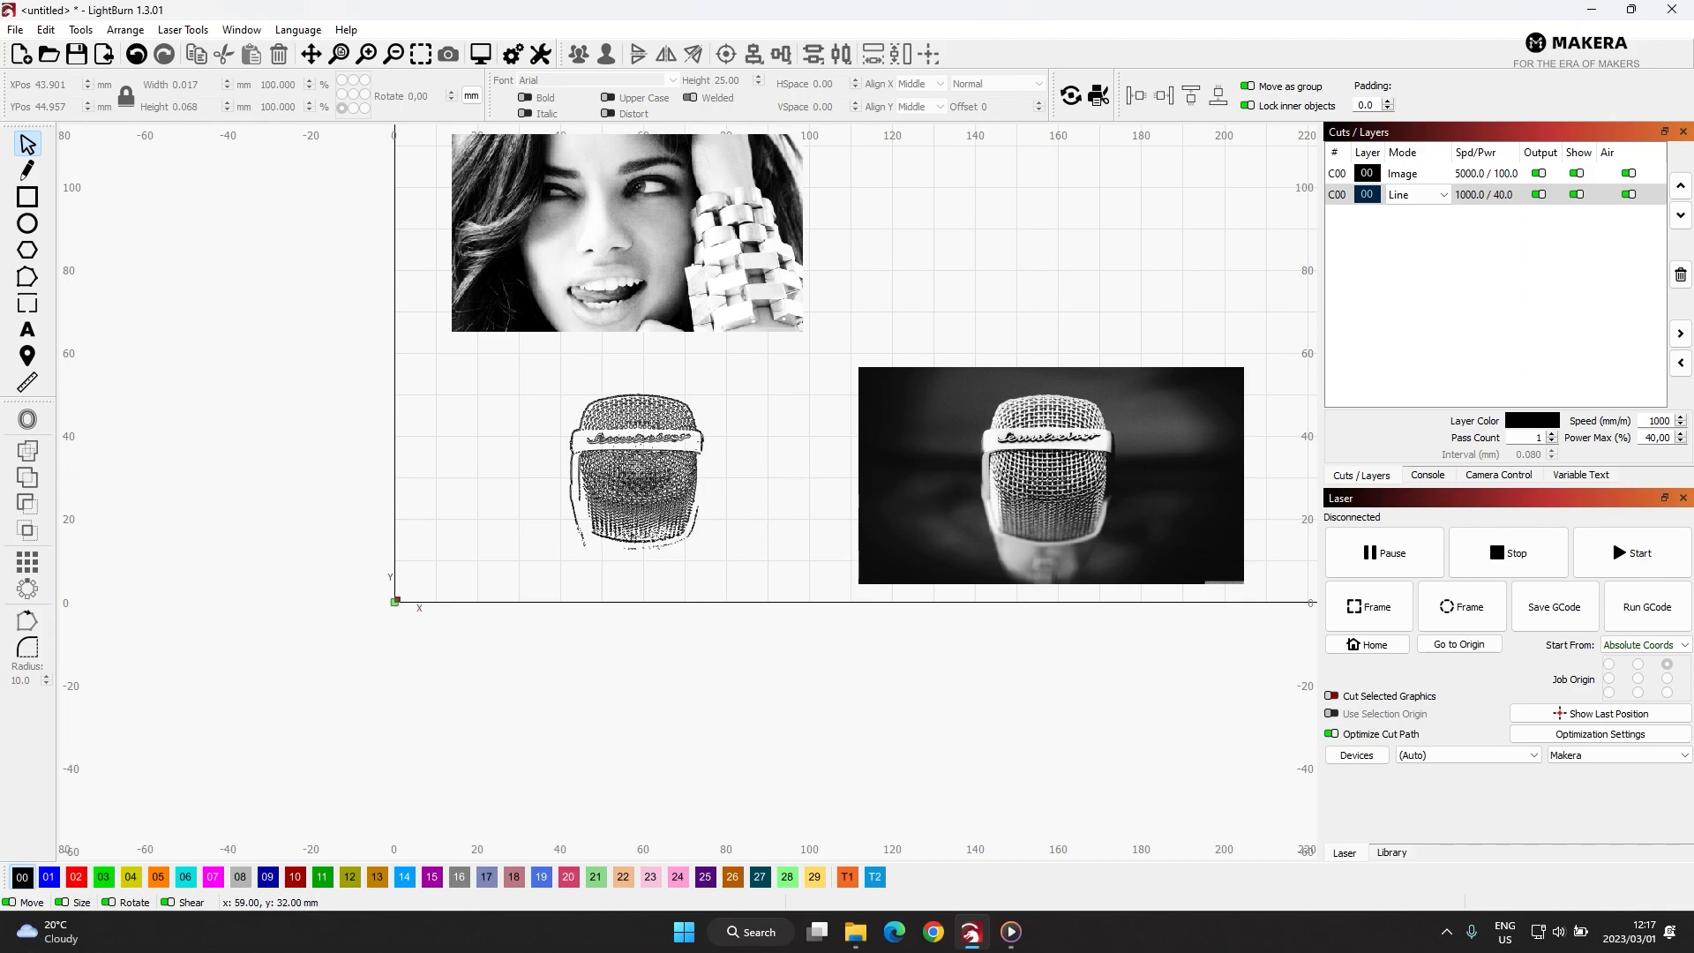
scroll(639, 471, "up", 2)
scroll(683, 246, "down", 2)
scroll(665, 245, "up", 2)
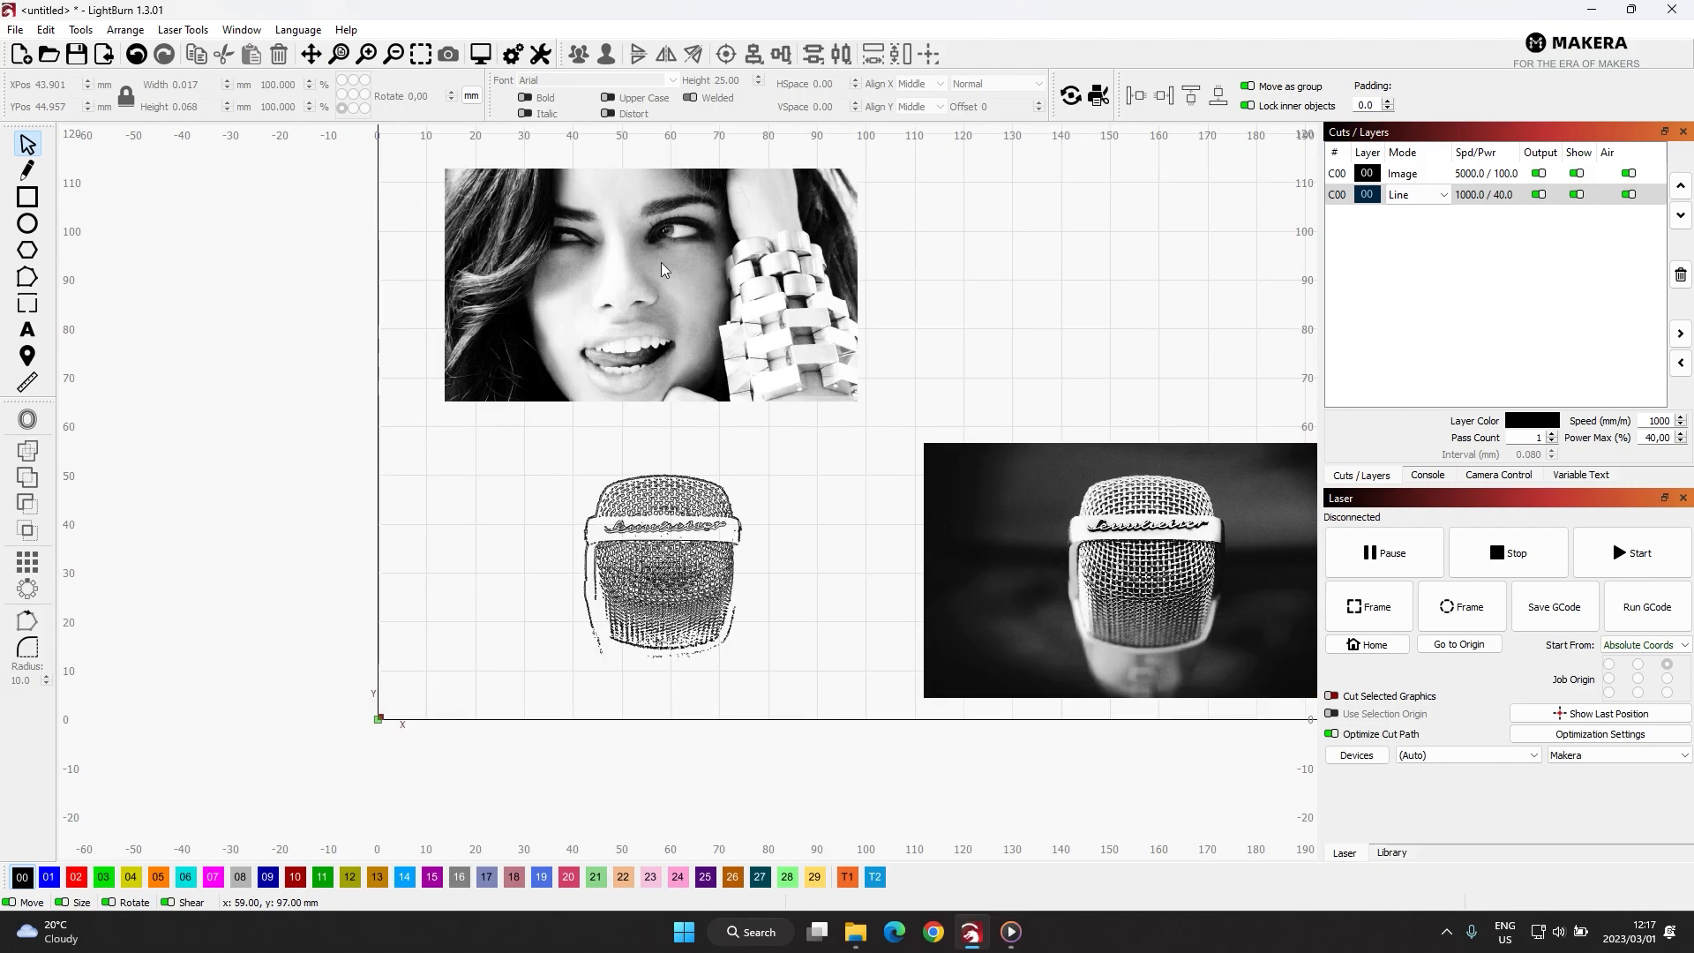
Try tracing the portrait photo at threshold 128 without Sketch Trace, and move the photo to about X 132.1, Y 64.7 mm.
right_click(653, 285)
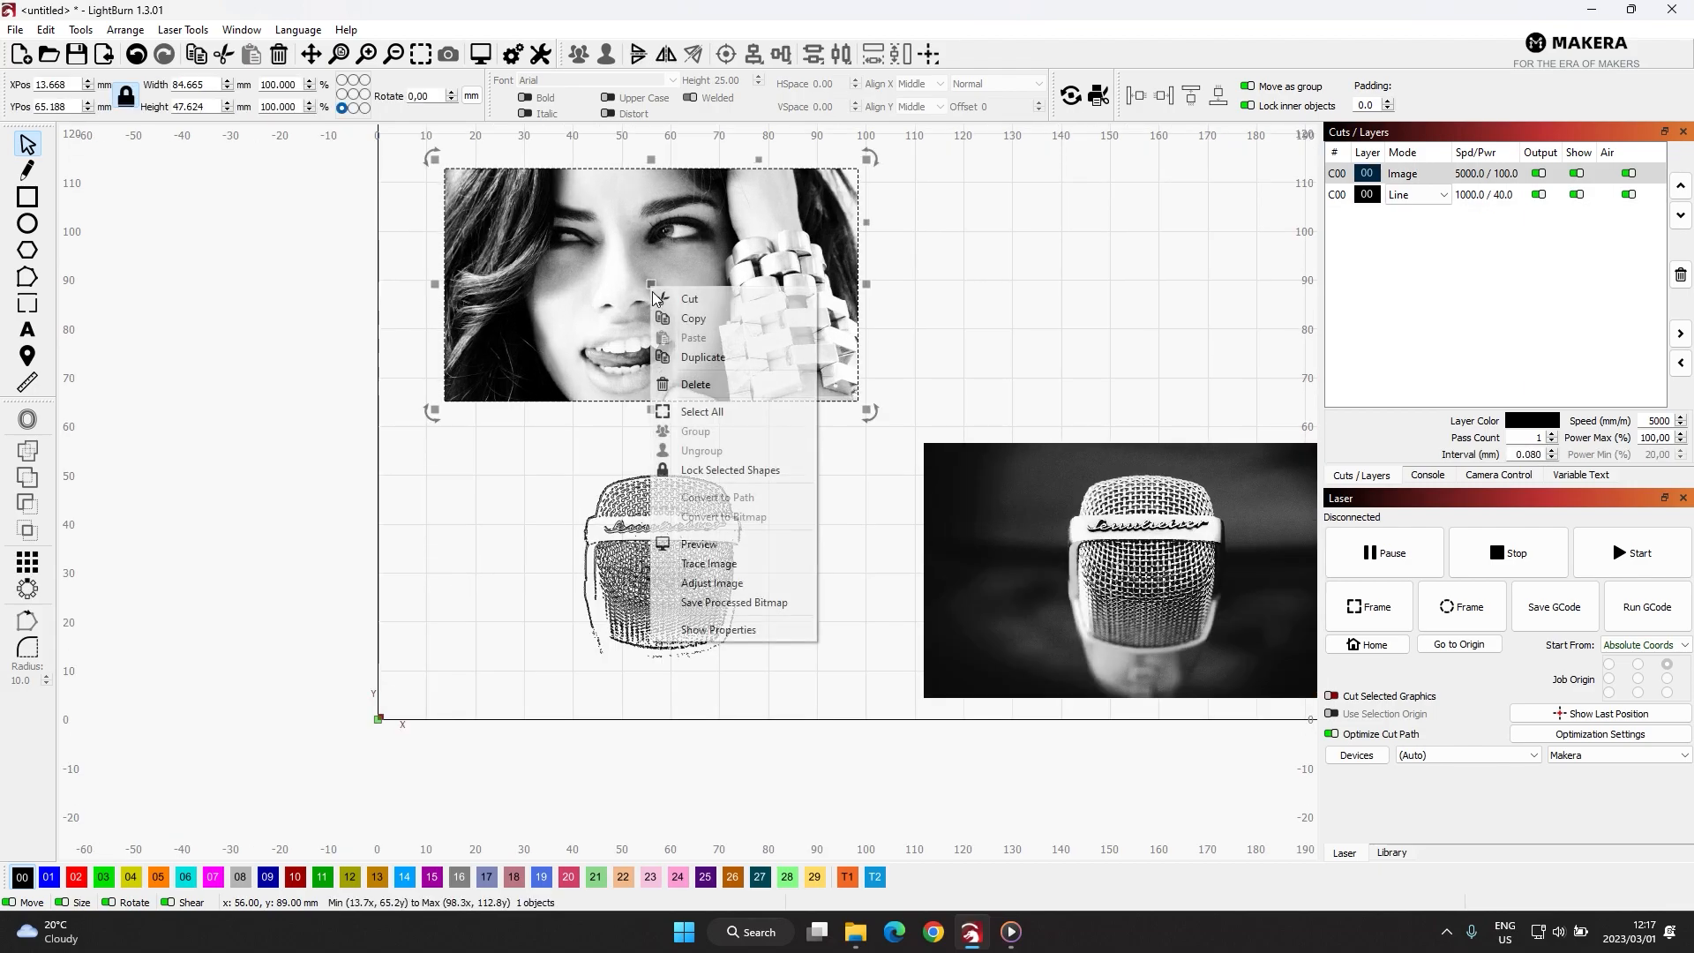
left_click(734, 563)
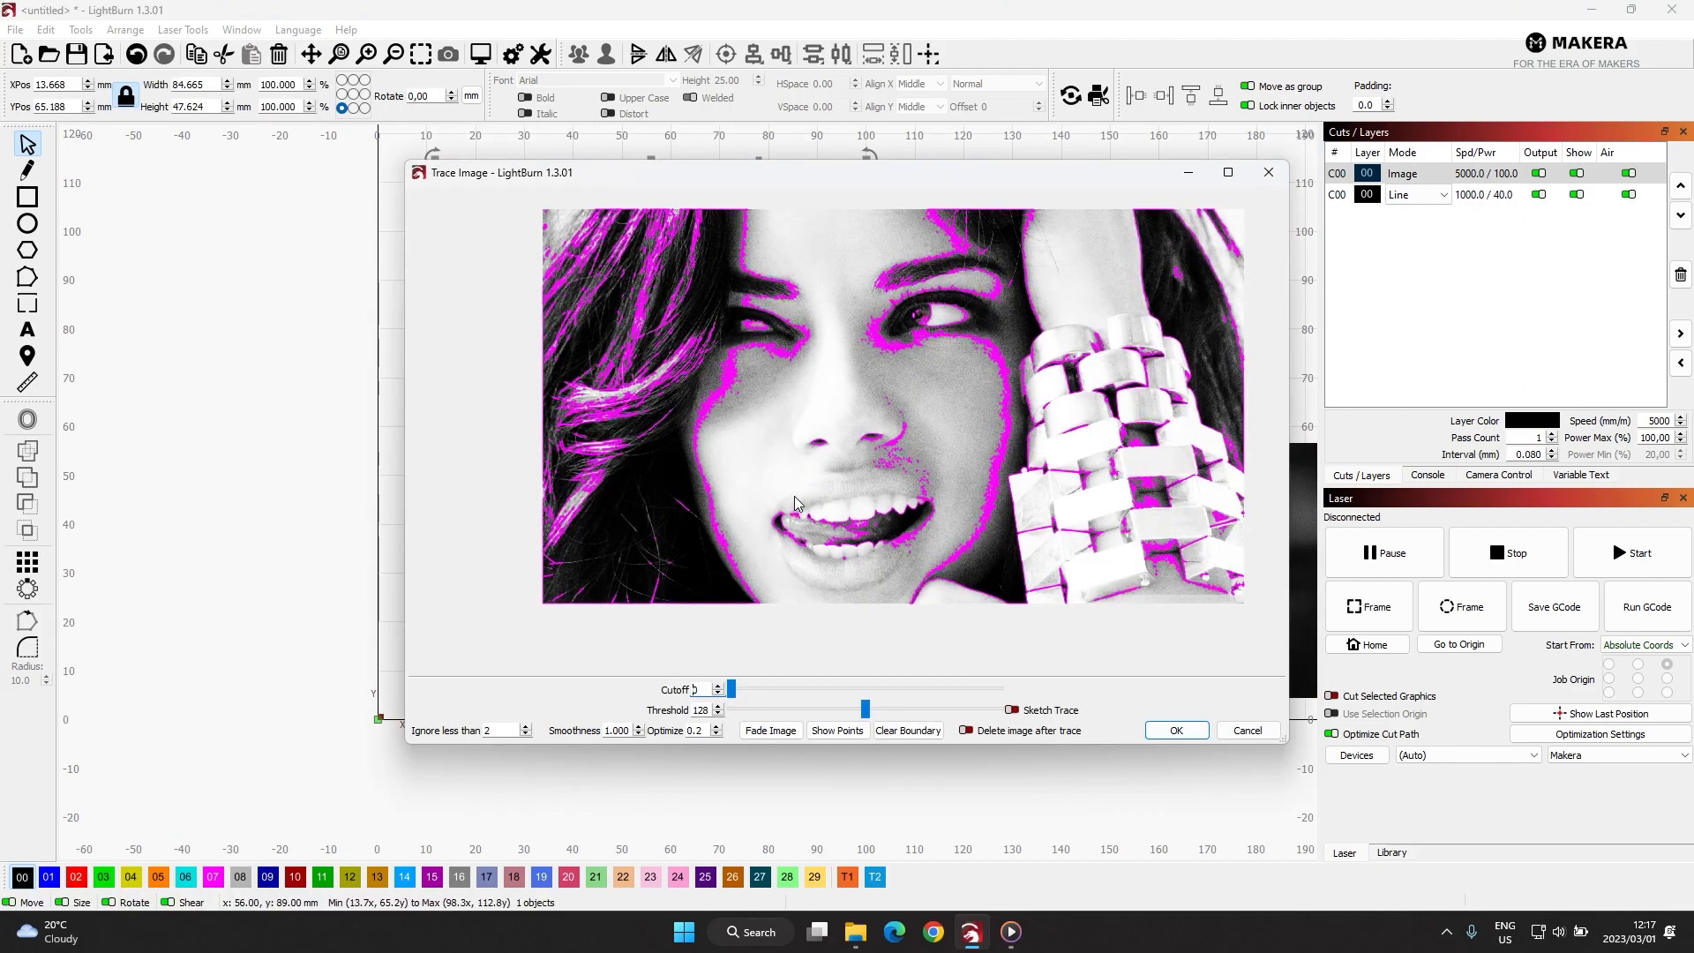
left_click(1204, 734)
scroll(703, 378, "down", 2)
left_click_drag(677, 323, 1101, 323)
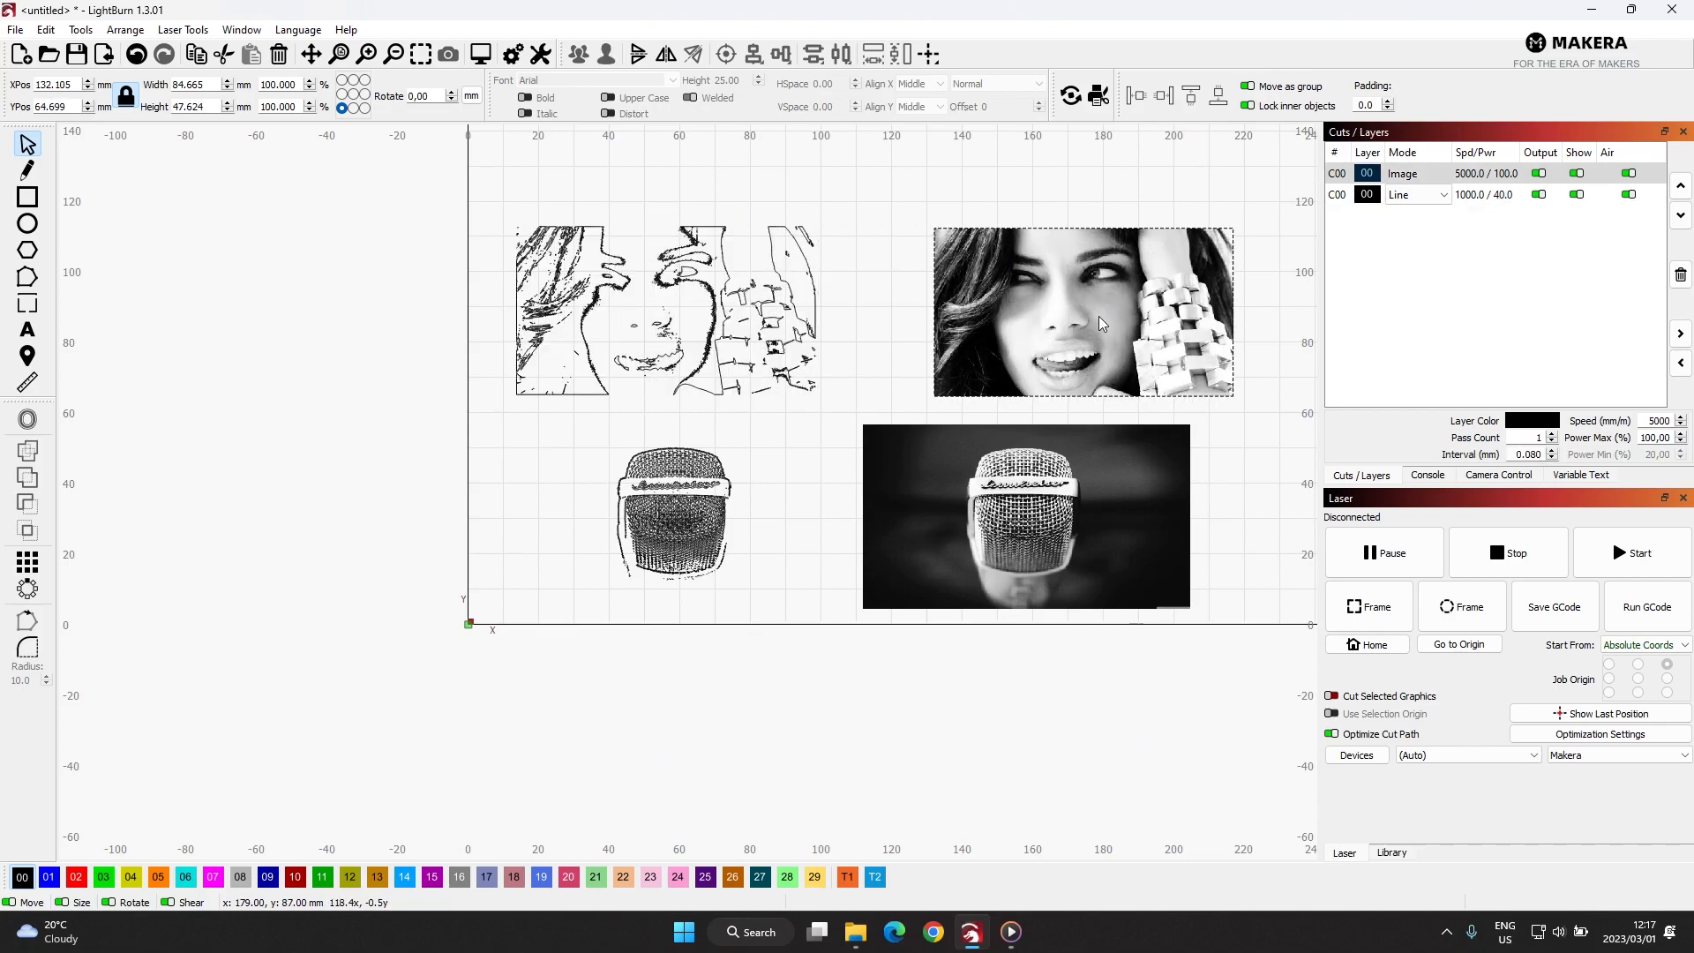
Inspect the portrait tracing up close, and undo both the tracing and the photo's move.
scroll(613, 314, "up", 5)
scroll(854, 579, "down", 4)
scroll(1078, 595, "up", 5)
scroll(951, 473, "down", 4)
left_click_drag(1002, 473, 933, 463)
mouse_move(761, 491)
left_mouse_down()
mouse_move(815, 491)
mouse_move(453, 468)
mouse_move(635, 476)
mouse_move(586, 503)
left_mouse_up()
left_click(771, 442)
scroll(453, 471, "up", 3)
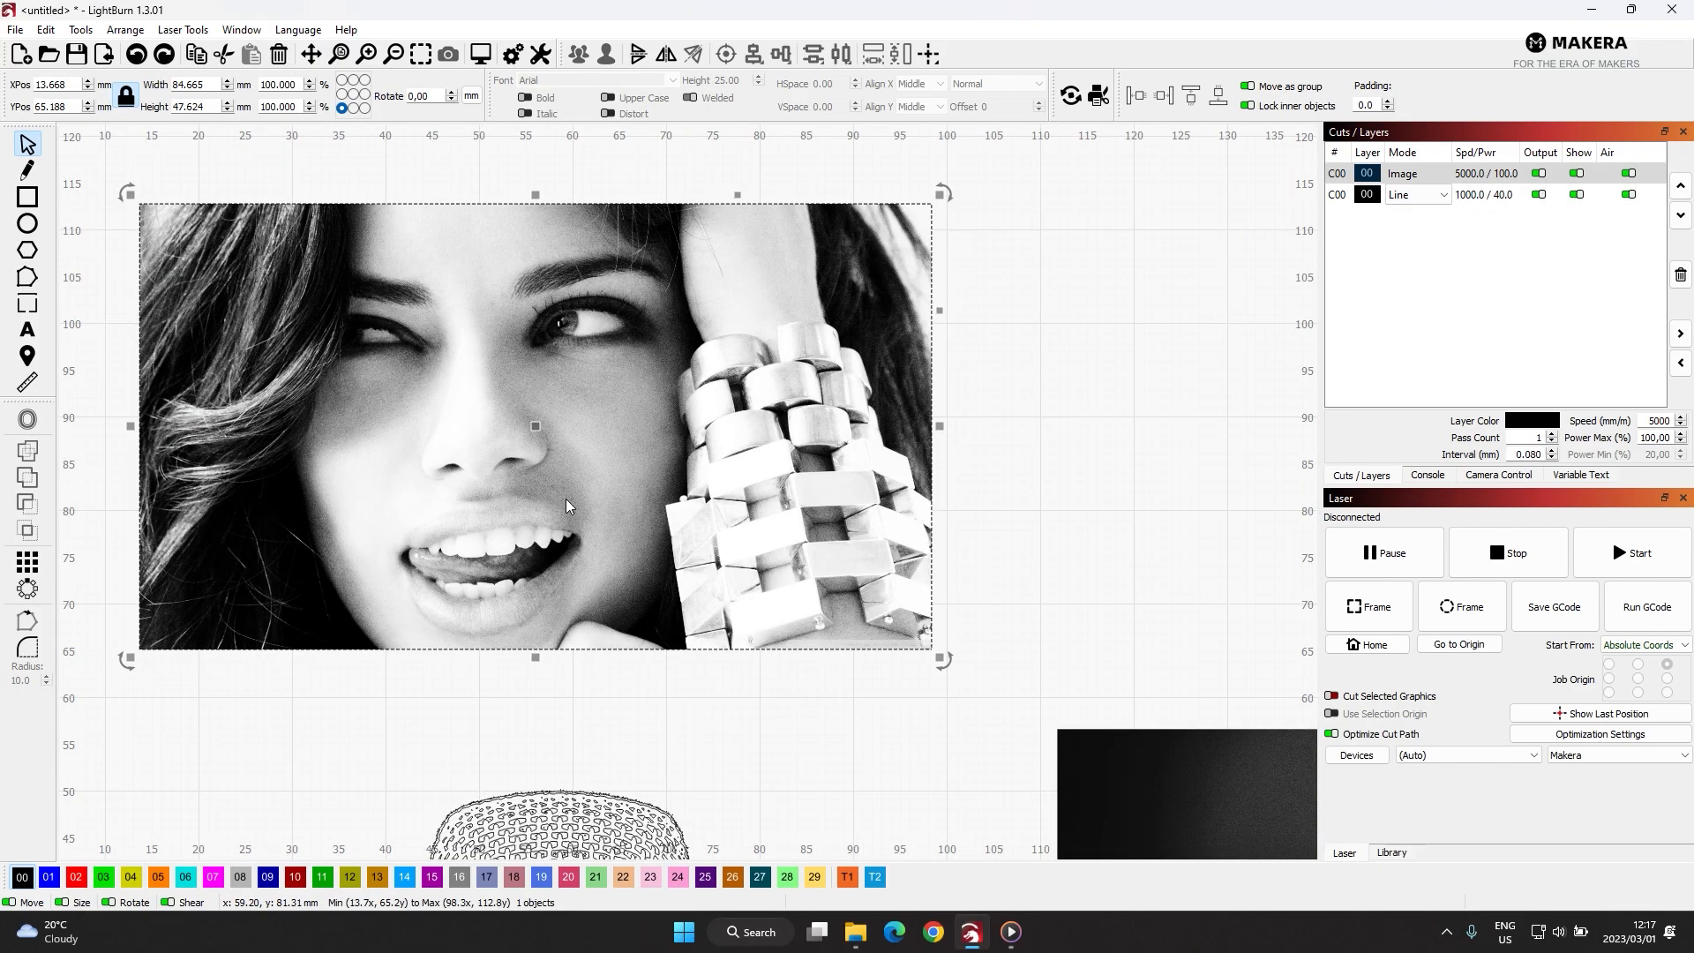
Examine the microphone tracing's line work and compare it with the microphone and portrait photos.
left_click(1073, 461)
scroll(792, 490, "down", 3)
scroll(791, 490, "down", 3)
scroll(742, 589, "up", 3)
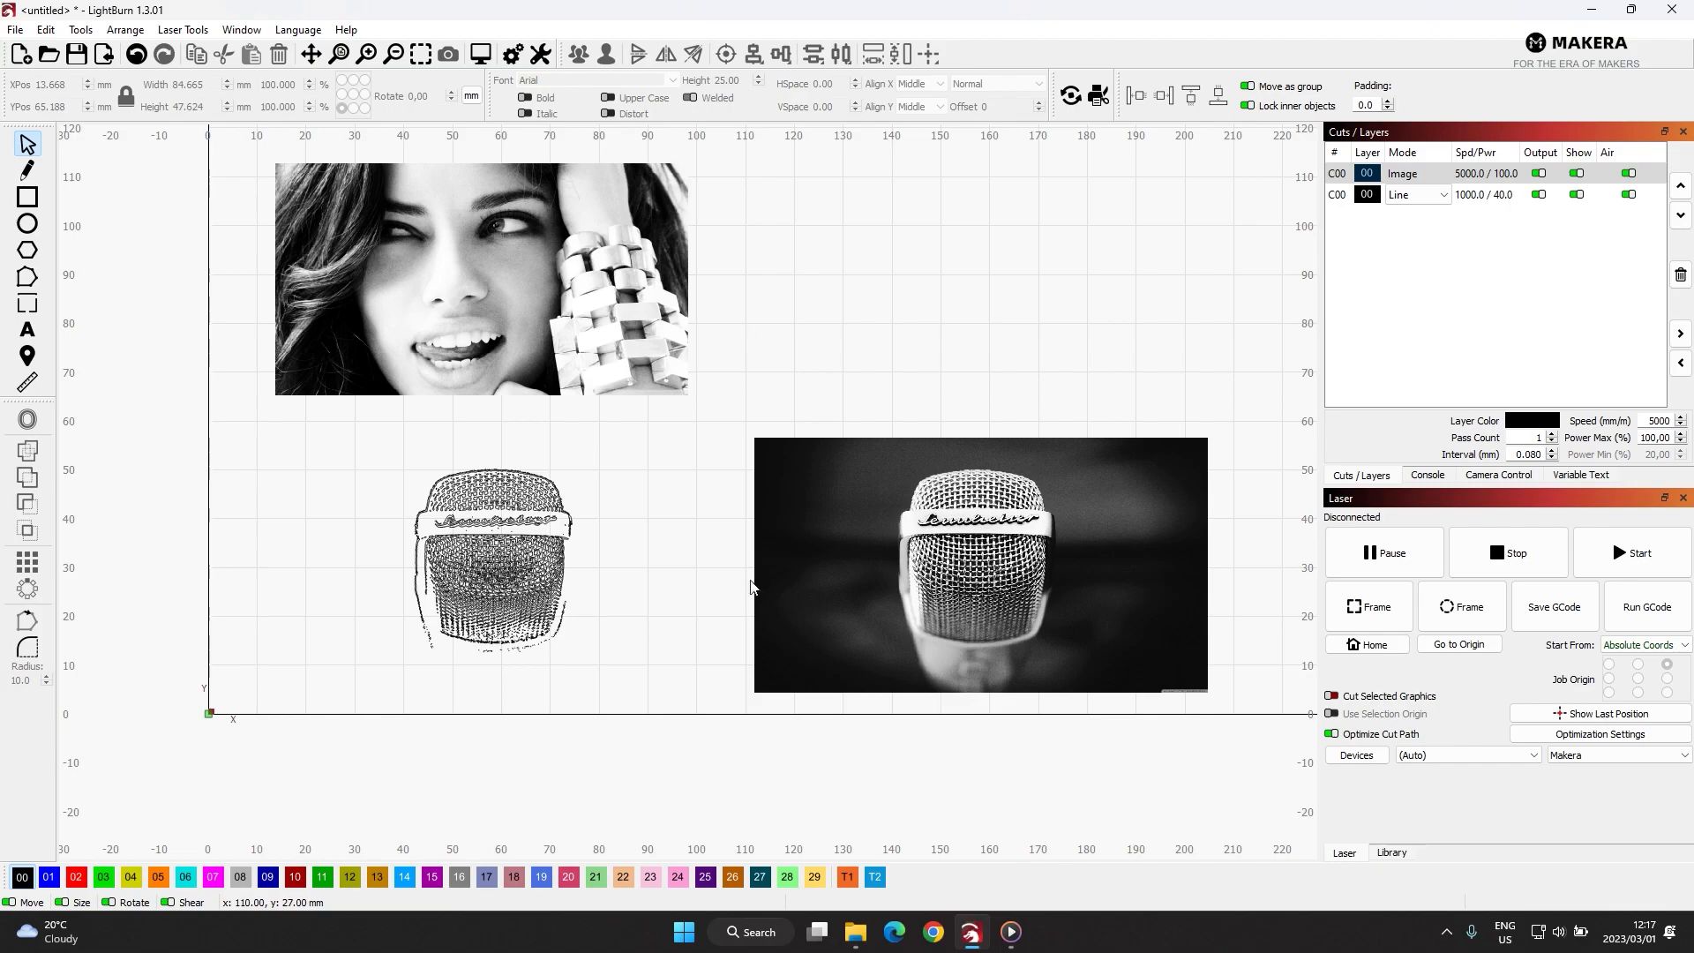
scroll(410, 547, "up", 3)
left_click_drag(780, 361, 296, 783)
scroll(564, 547, "down", 2)
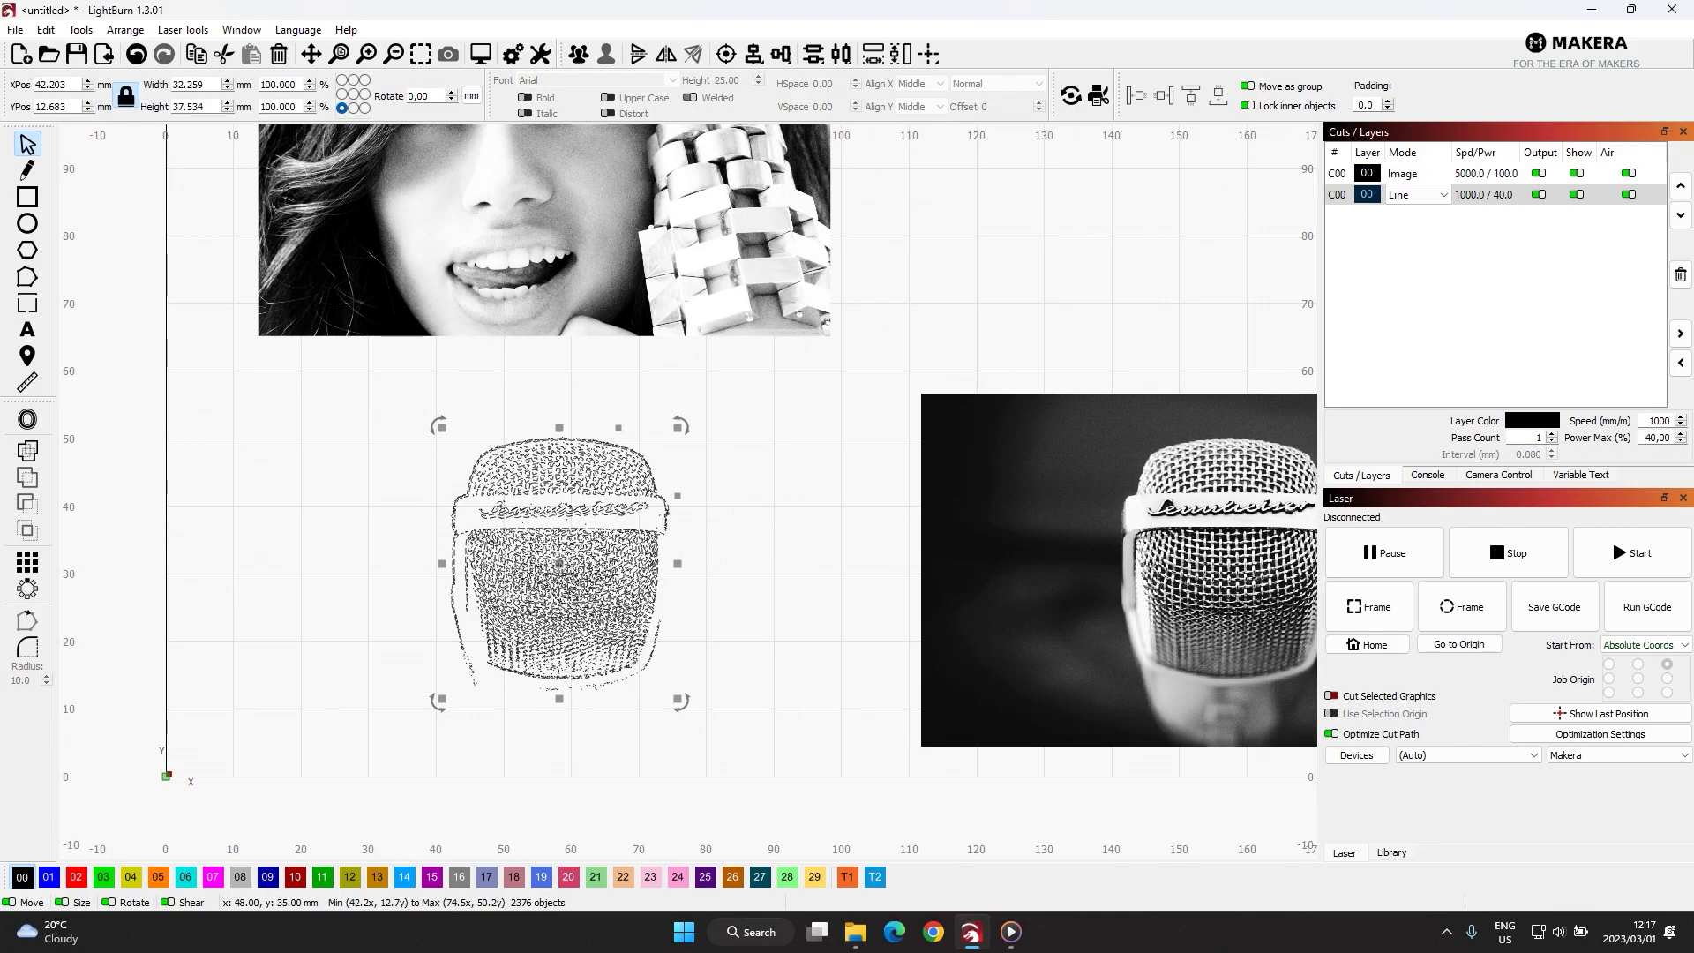
scroll(497, 544, "down", 3)
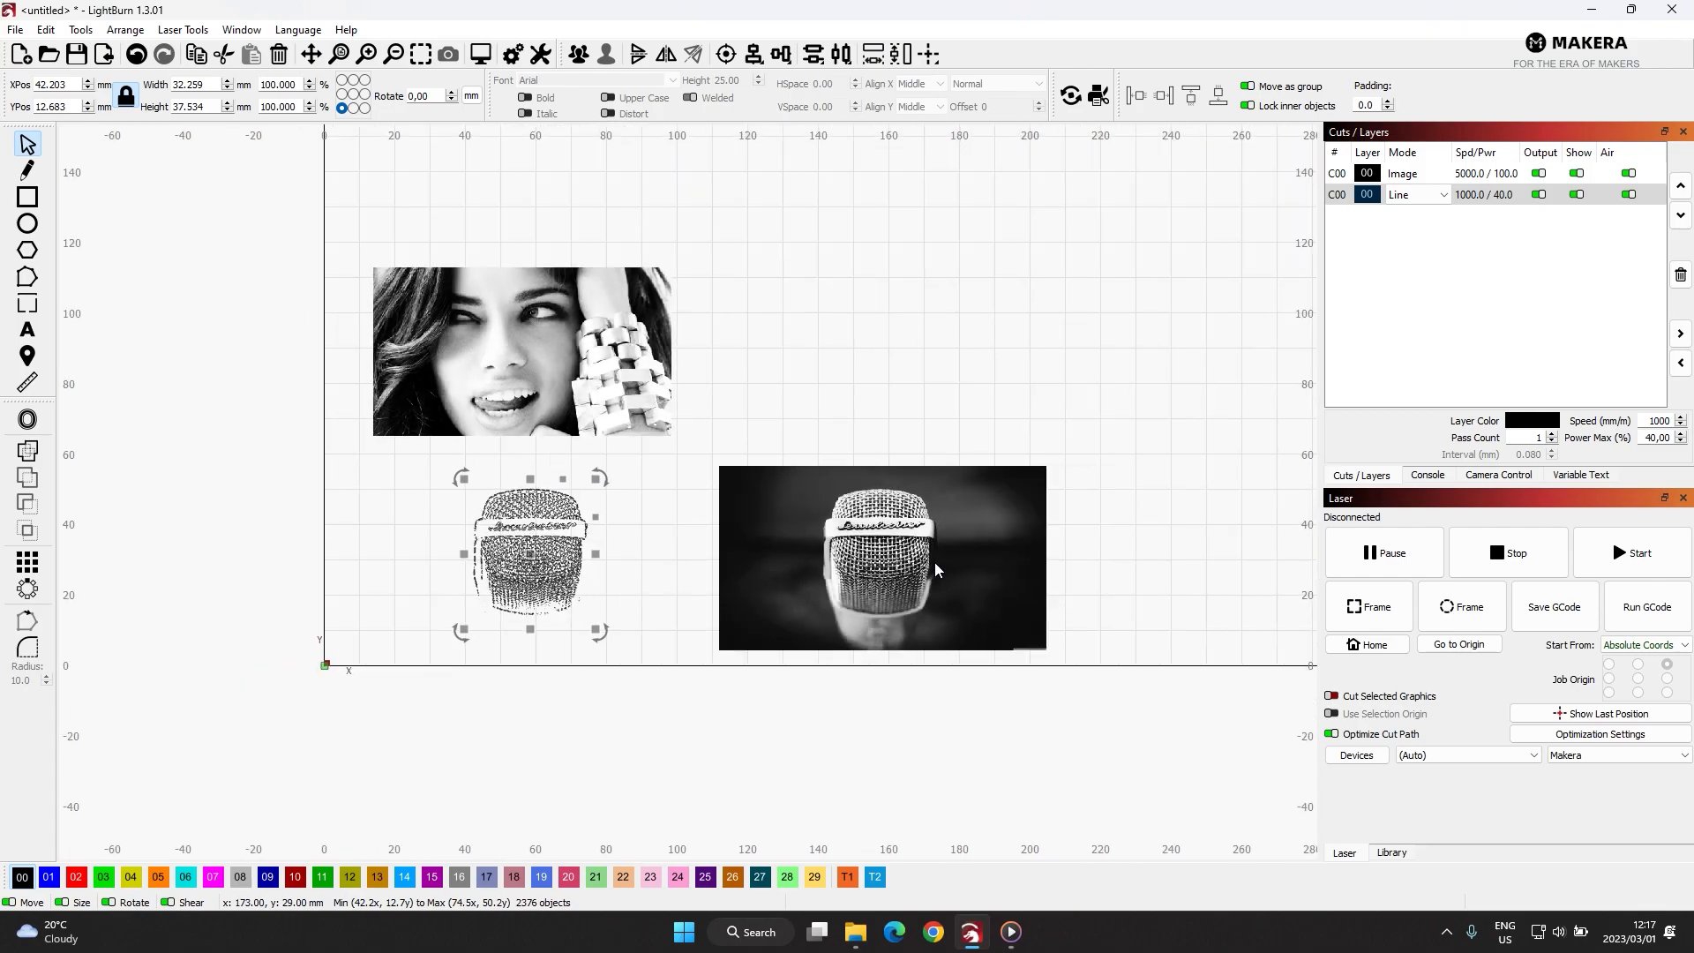
left_click(936, 569)
scroll(485, 568, "up", 4)
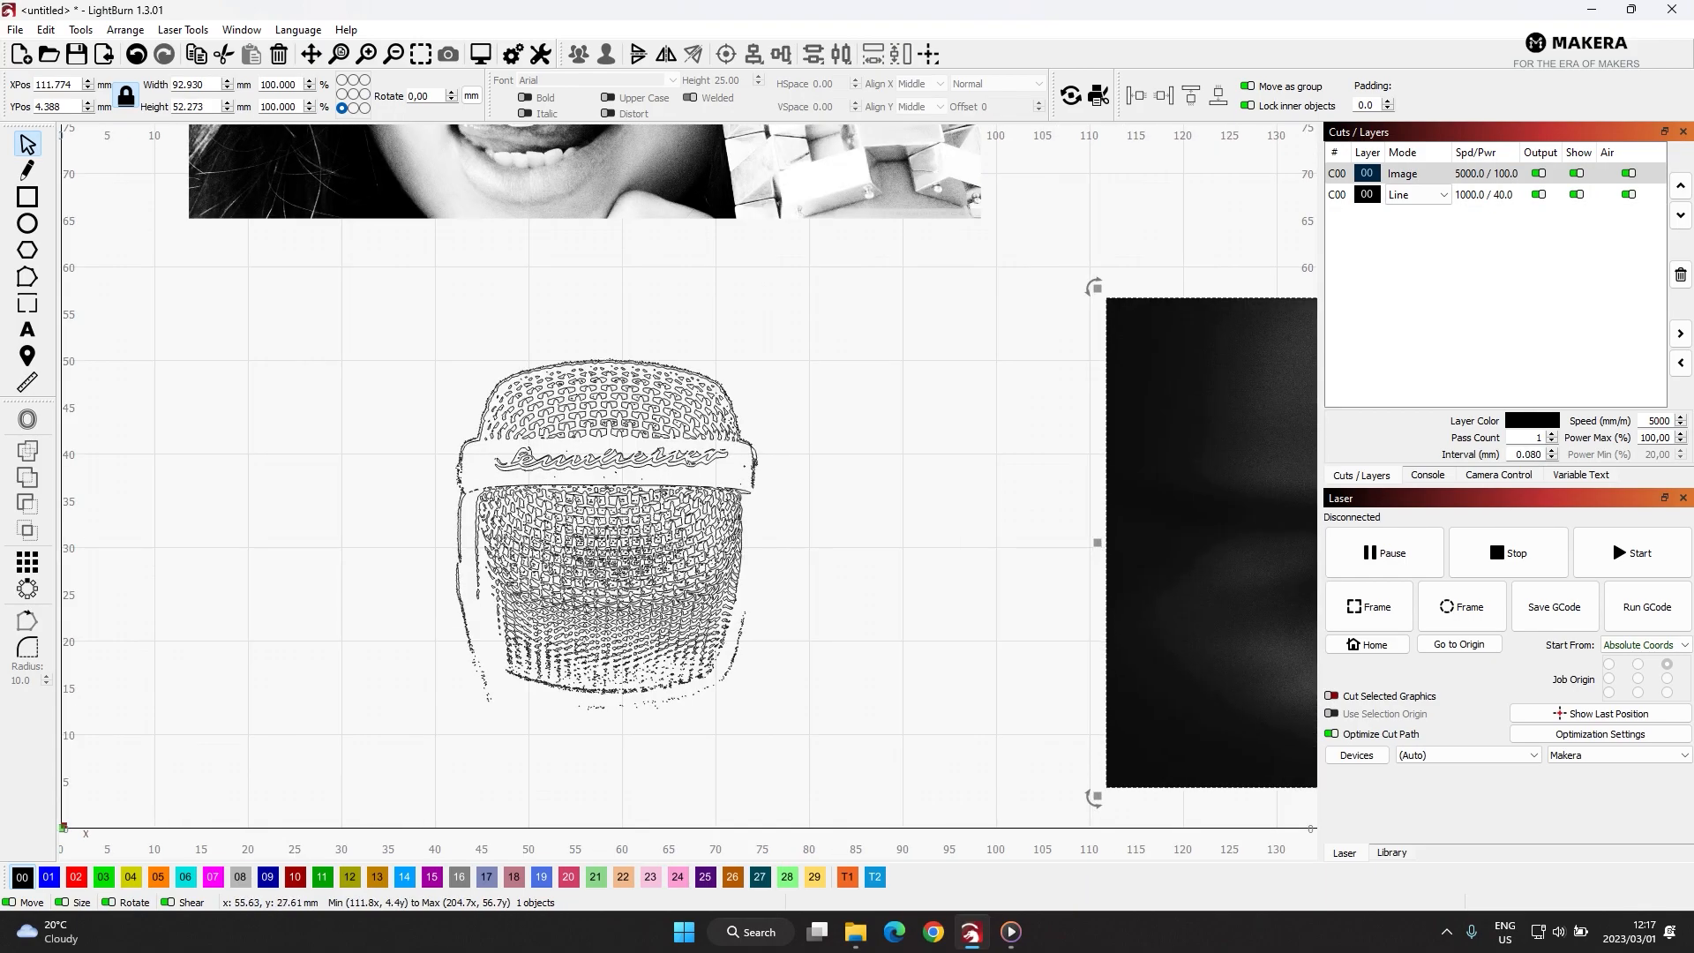
scroll(562, 563, "down", 3)
scroll(644, 381, "up", 2)
scroll(697, 494, "down", 3)
scroll(647, 341, "up", 3)
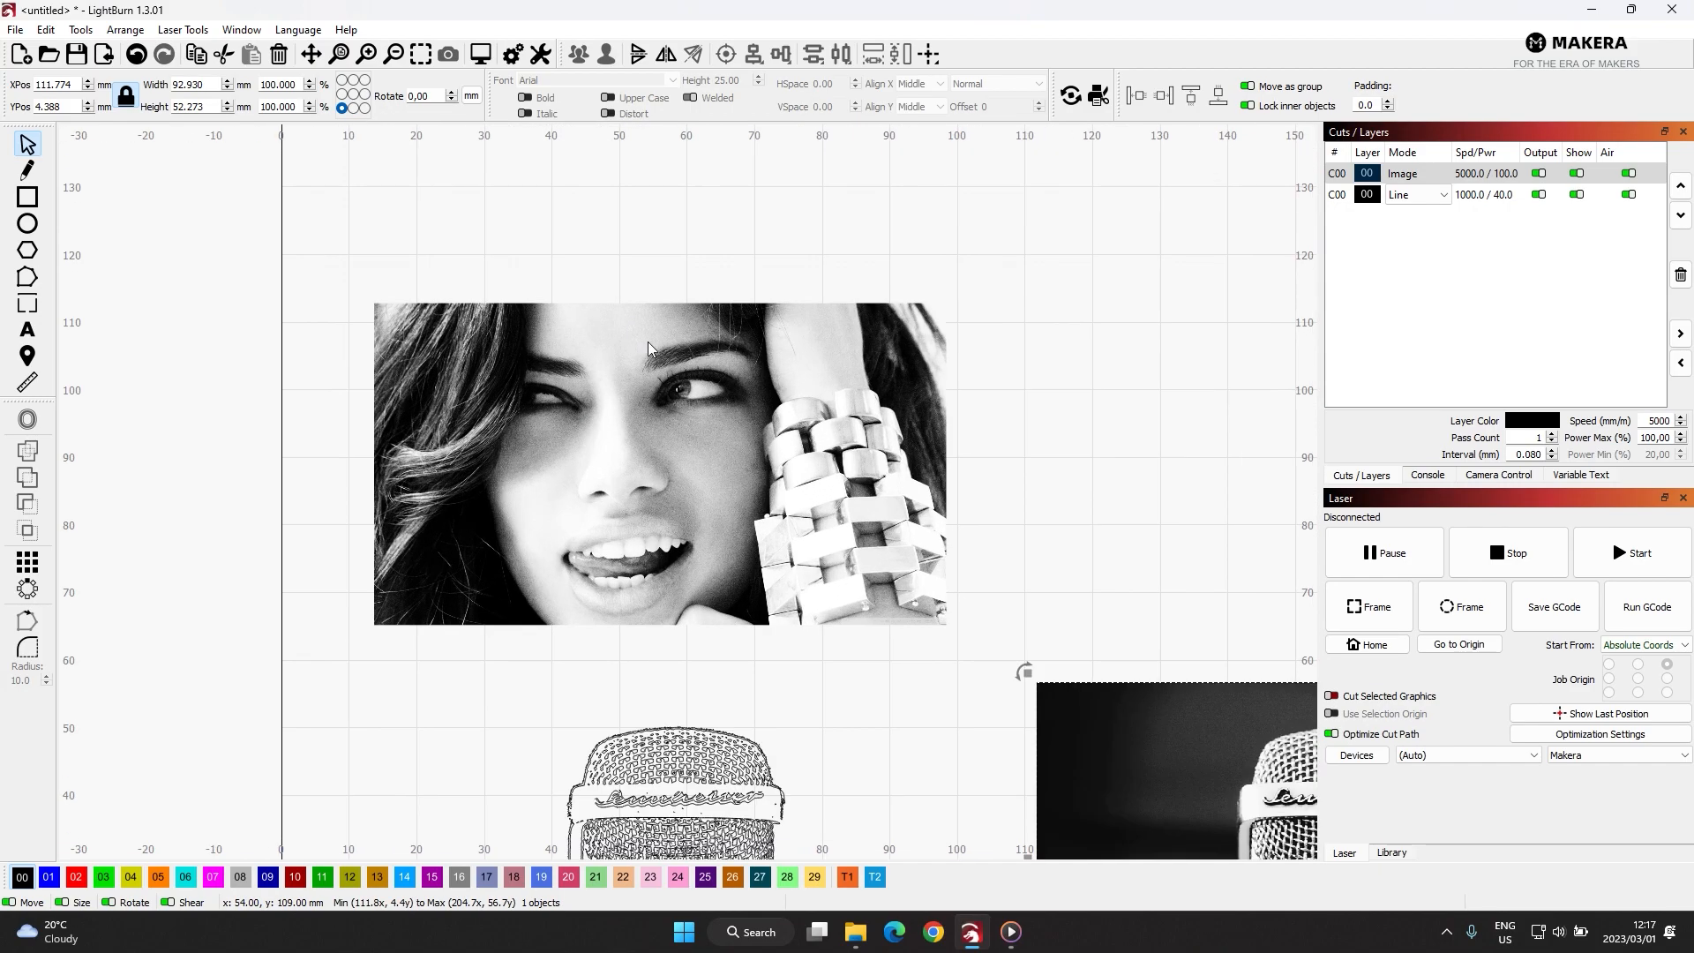
Review the image operations available for the portrait photo and look at its detail up close.
left_click(702, 473)
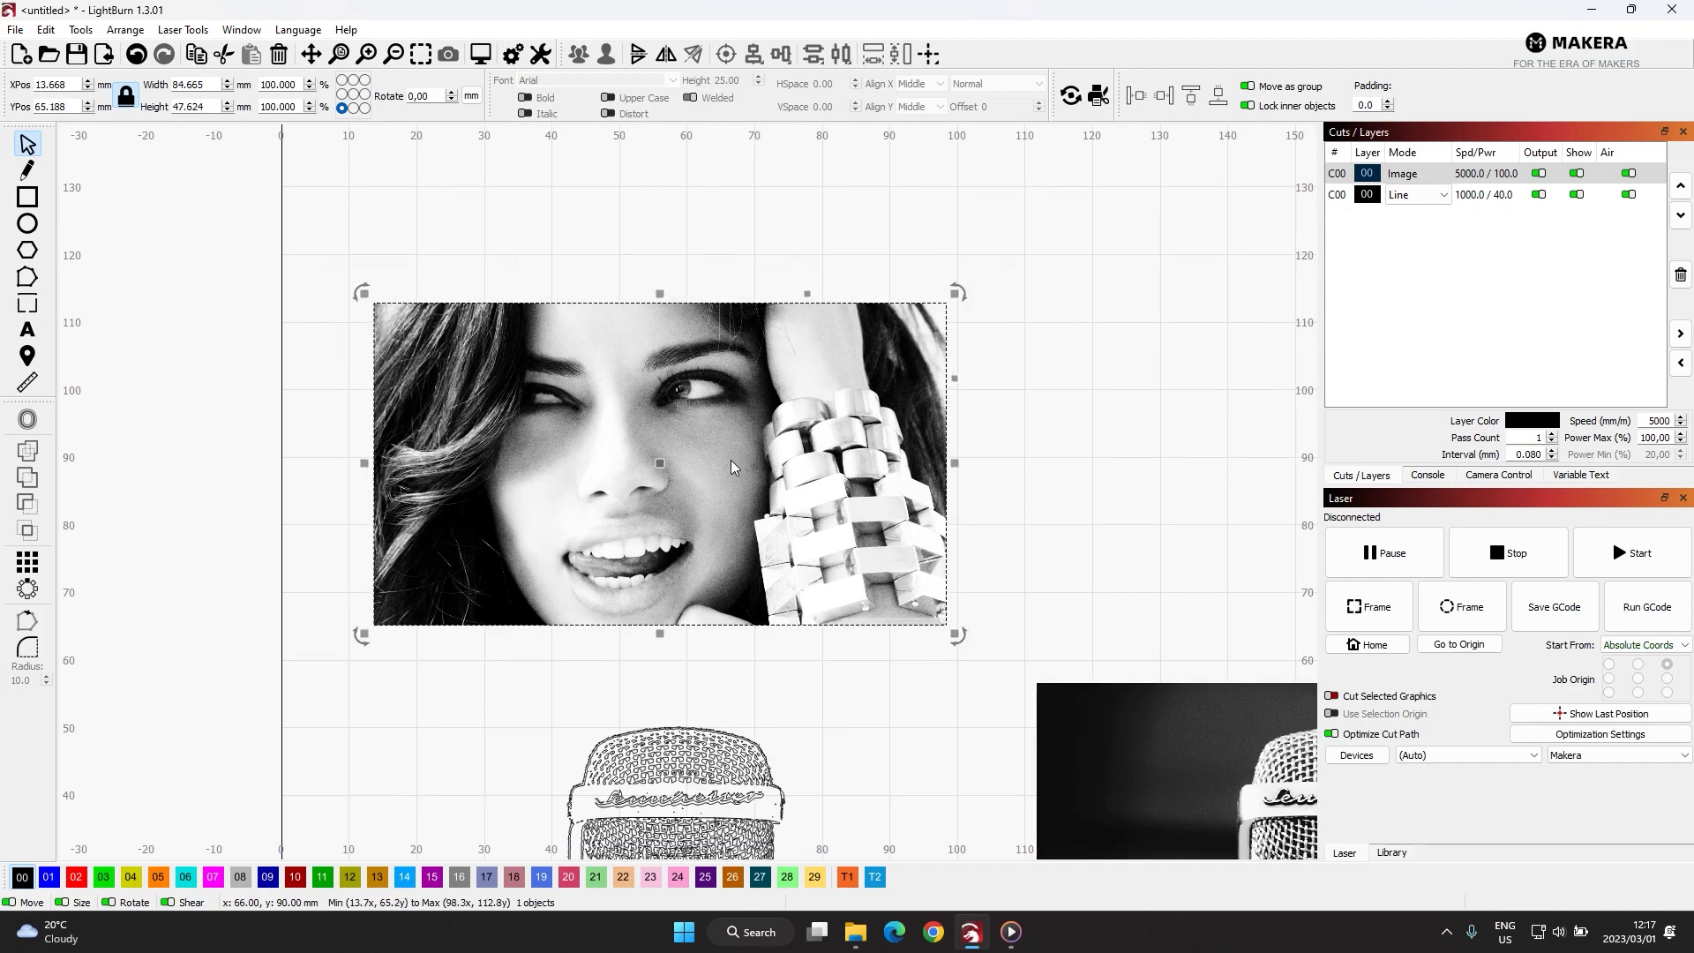
right_click(695, 459)
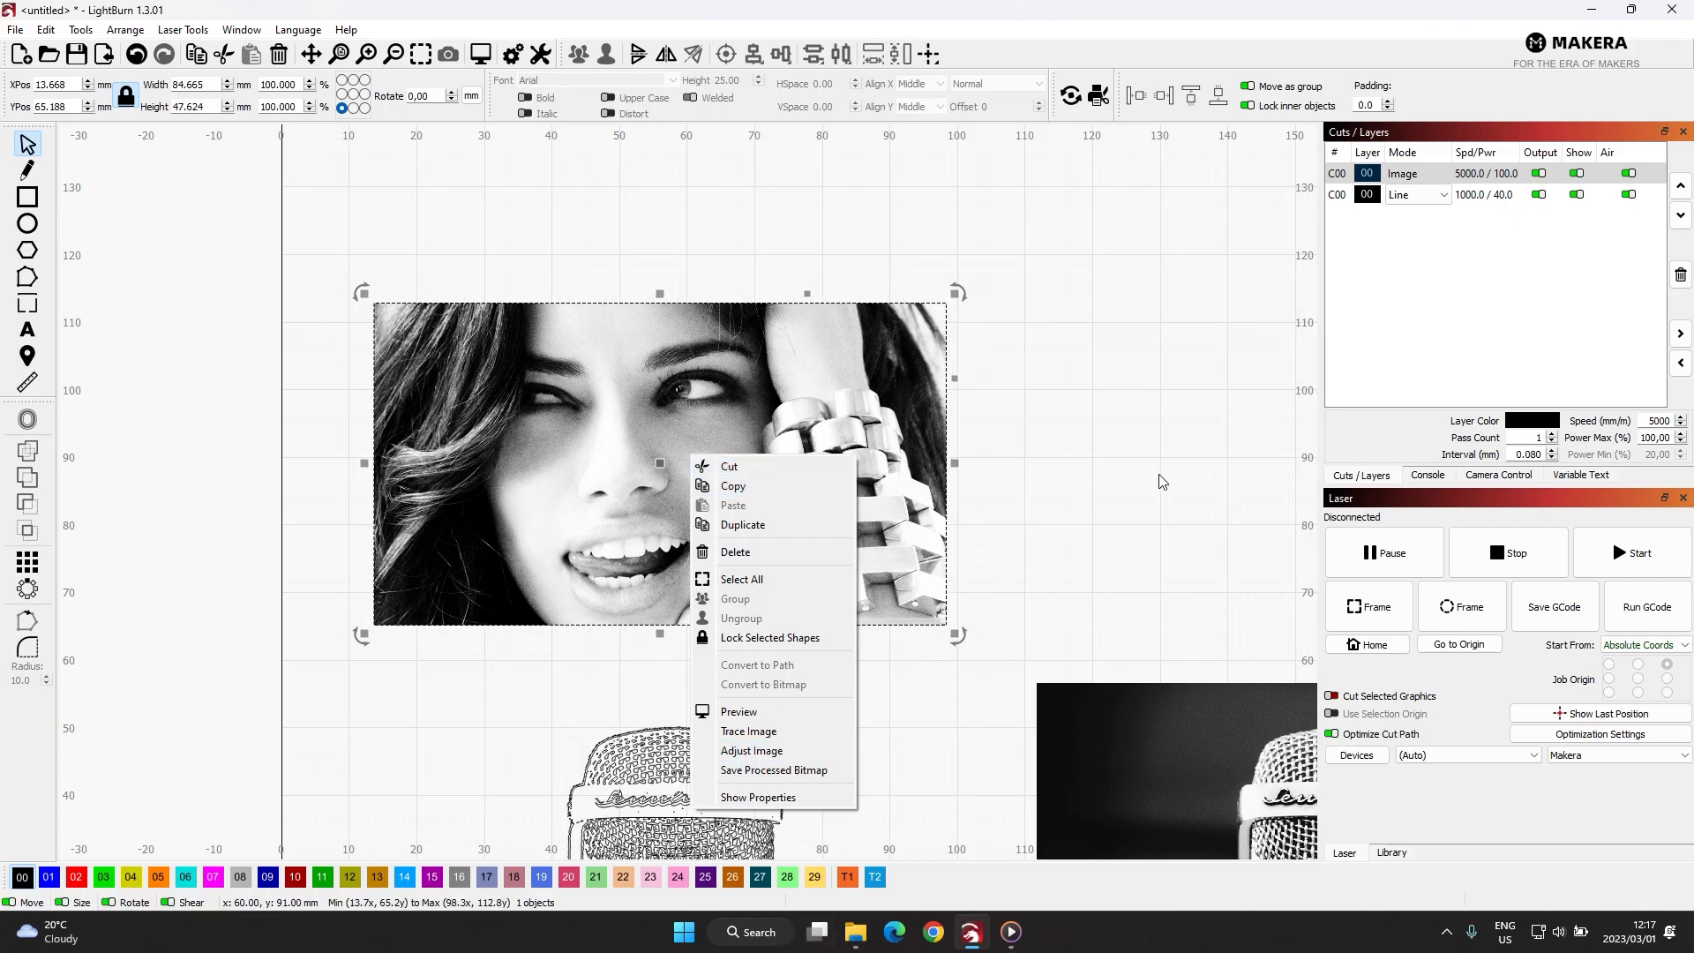
left_click(1064, 480)
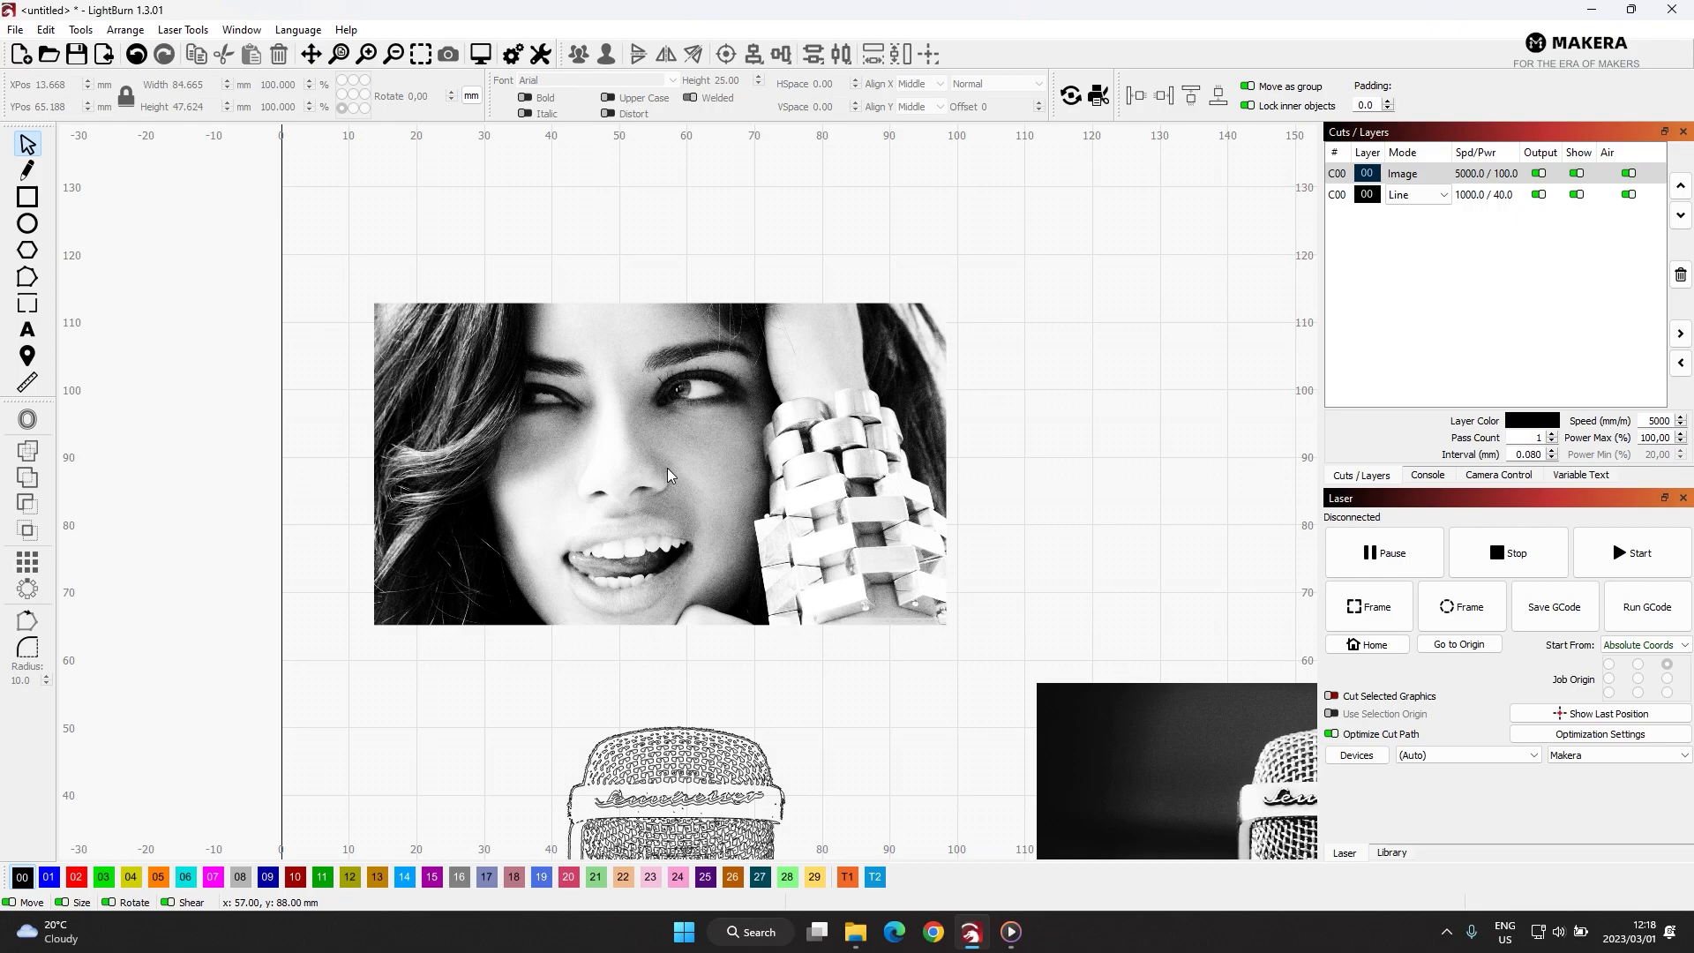
scroll(684, 440, "down", 3)
scroll(685, 440, "up", 5)
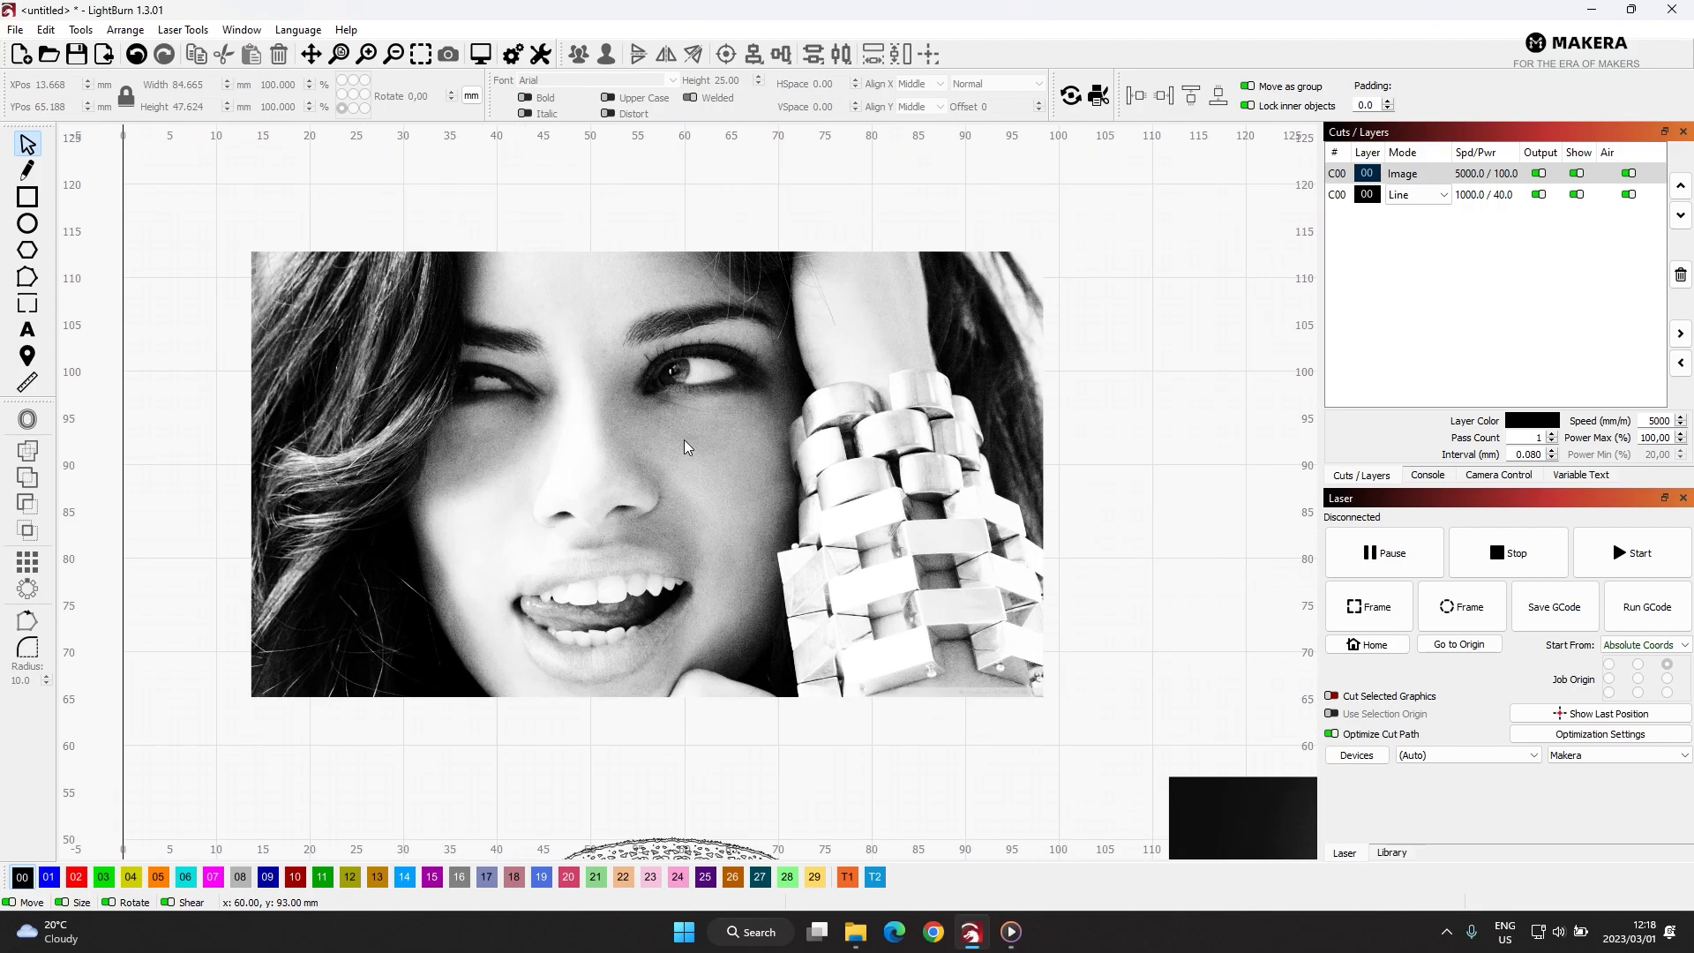
Set the image layer's maximum power to 70% in its cut settings.
right_click(685, 439)
left_click(1504, 215)
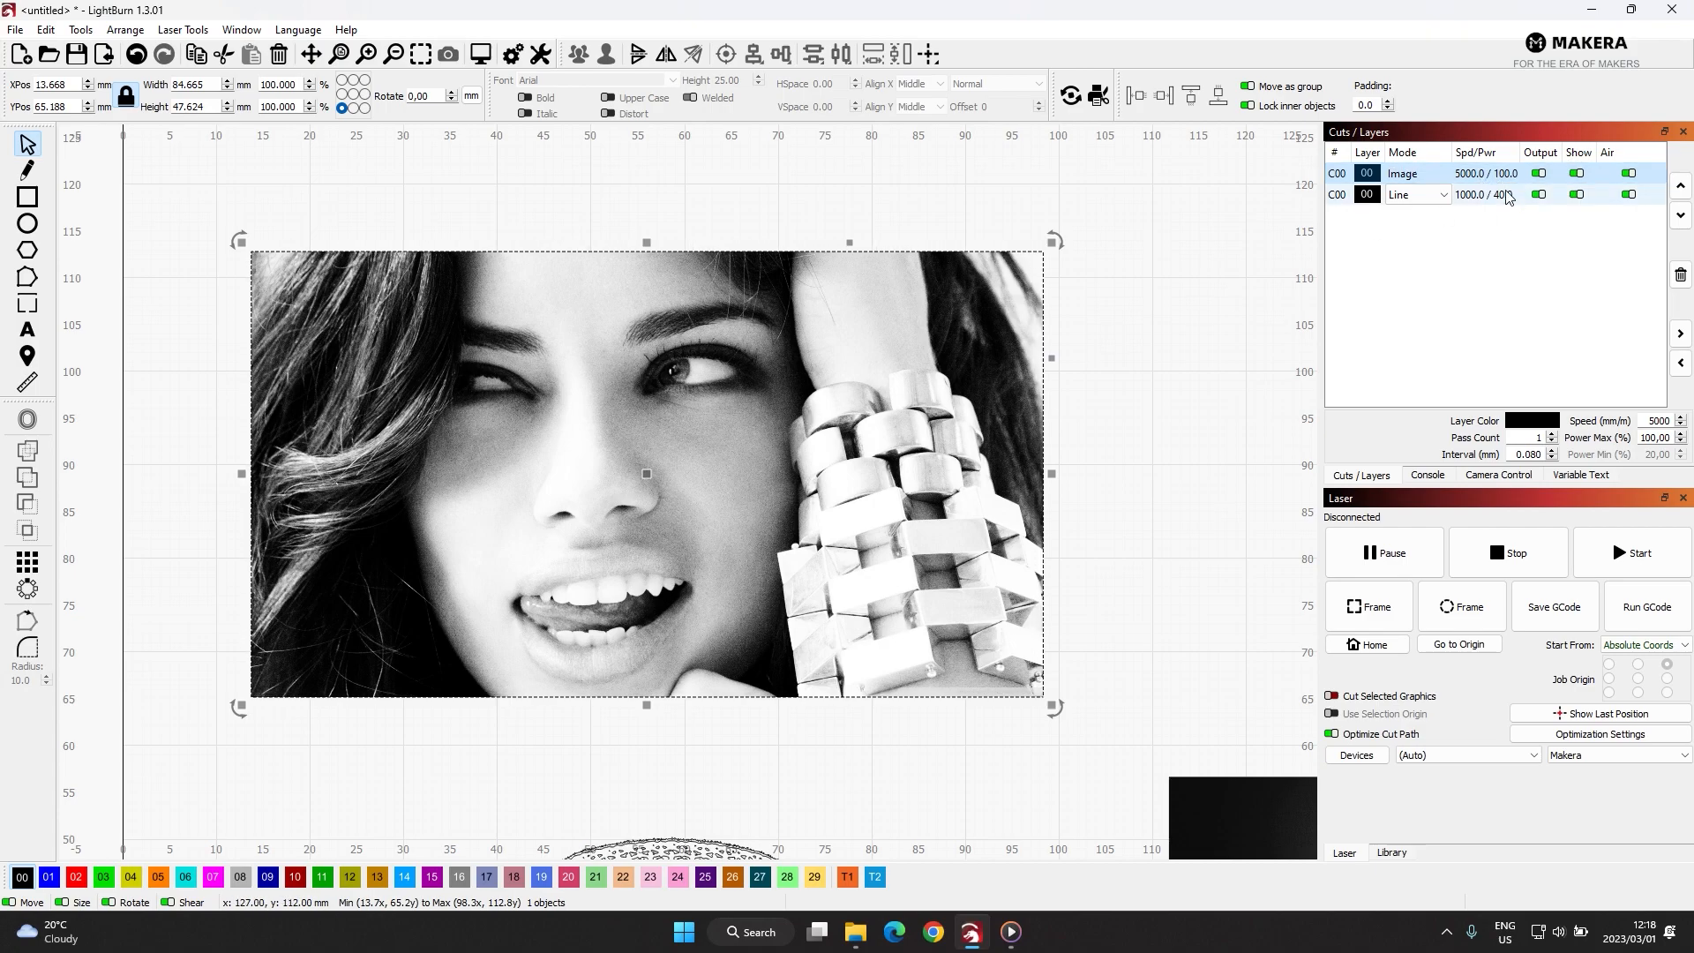
double_click(1502, 176)
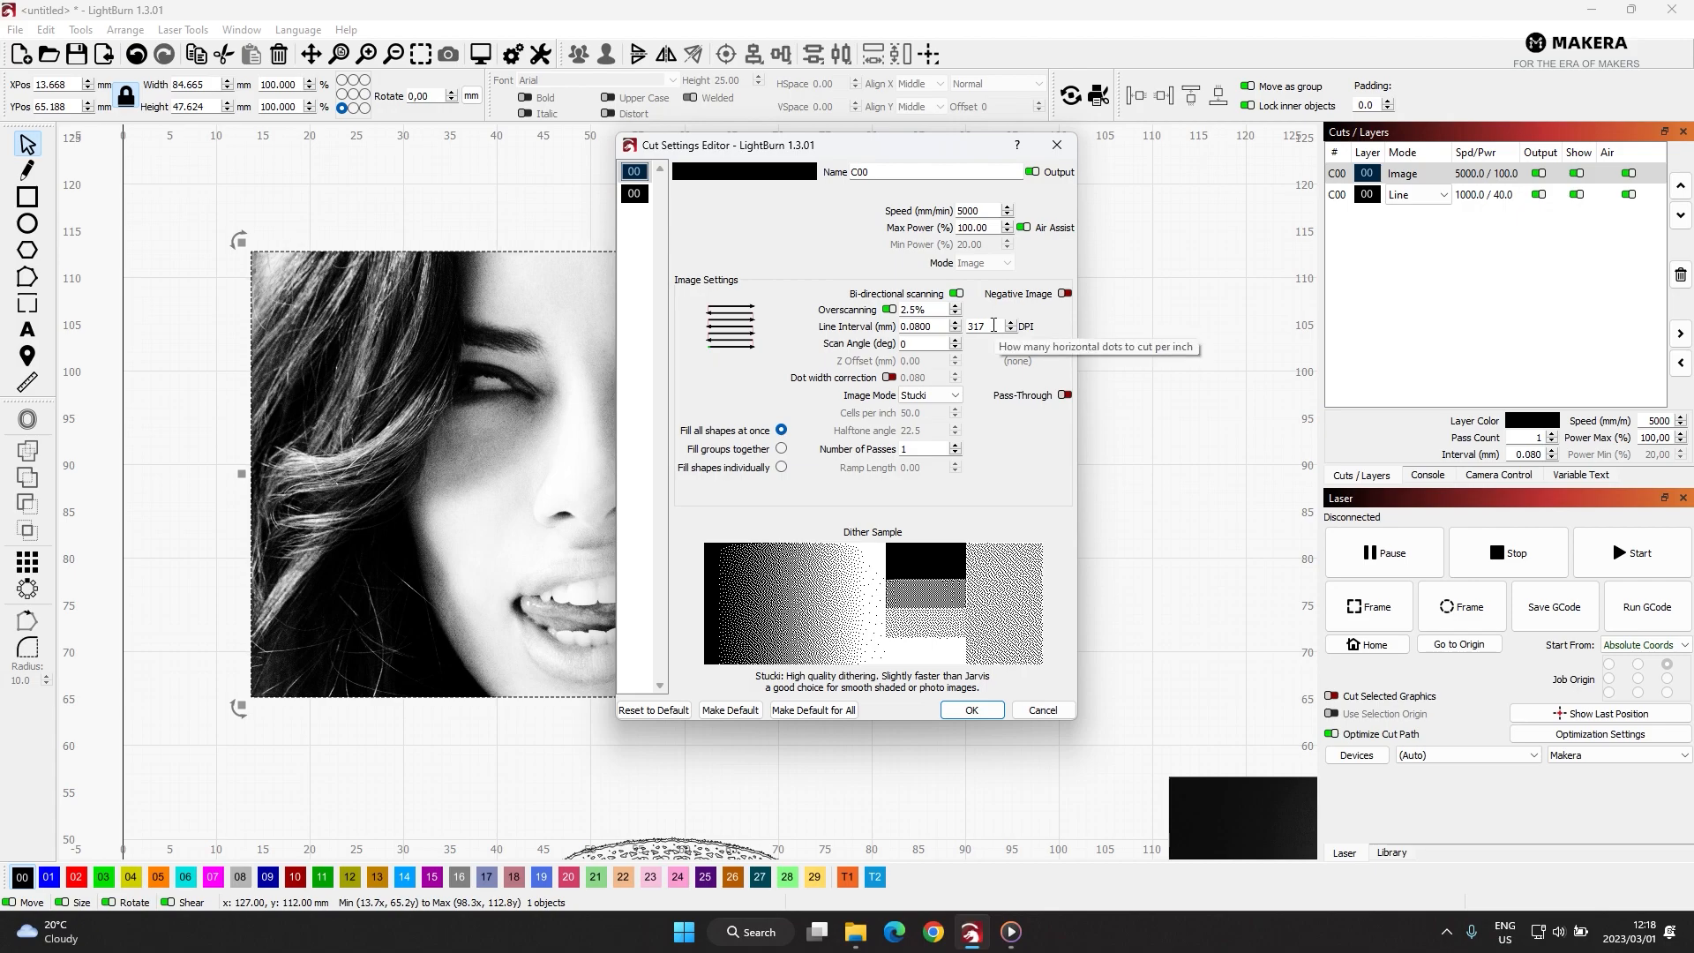
left_click(998, 227)
left_click_drag(985, 227, 911, 242)
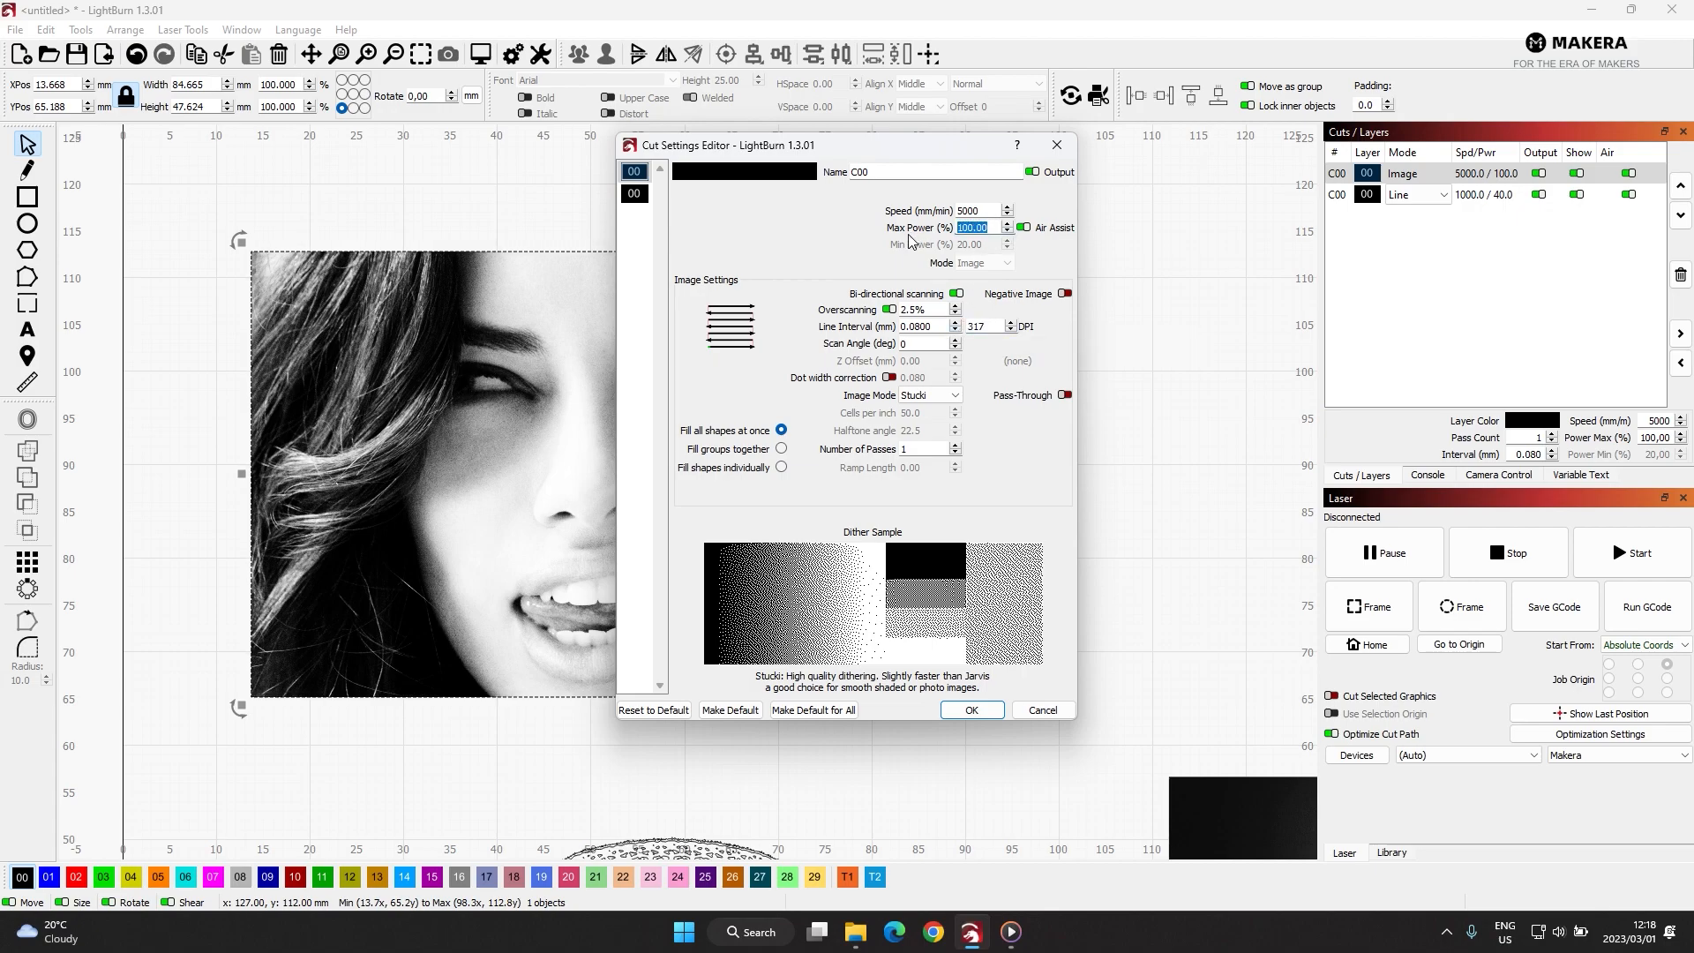
type("60")
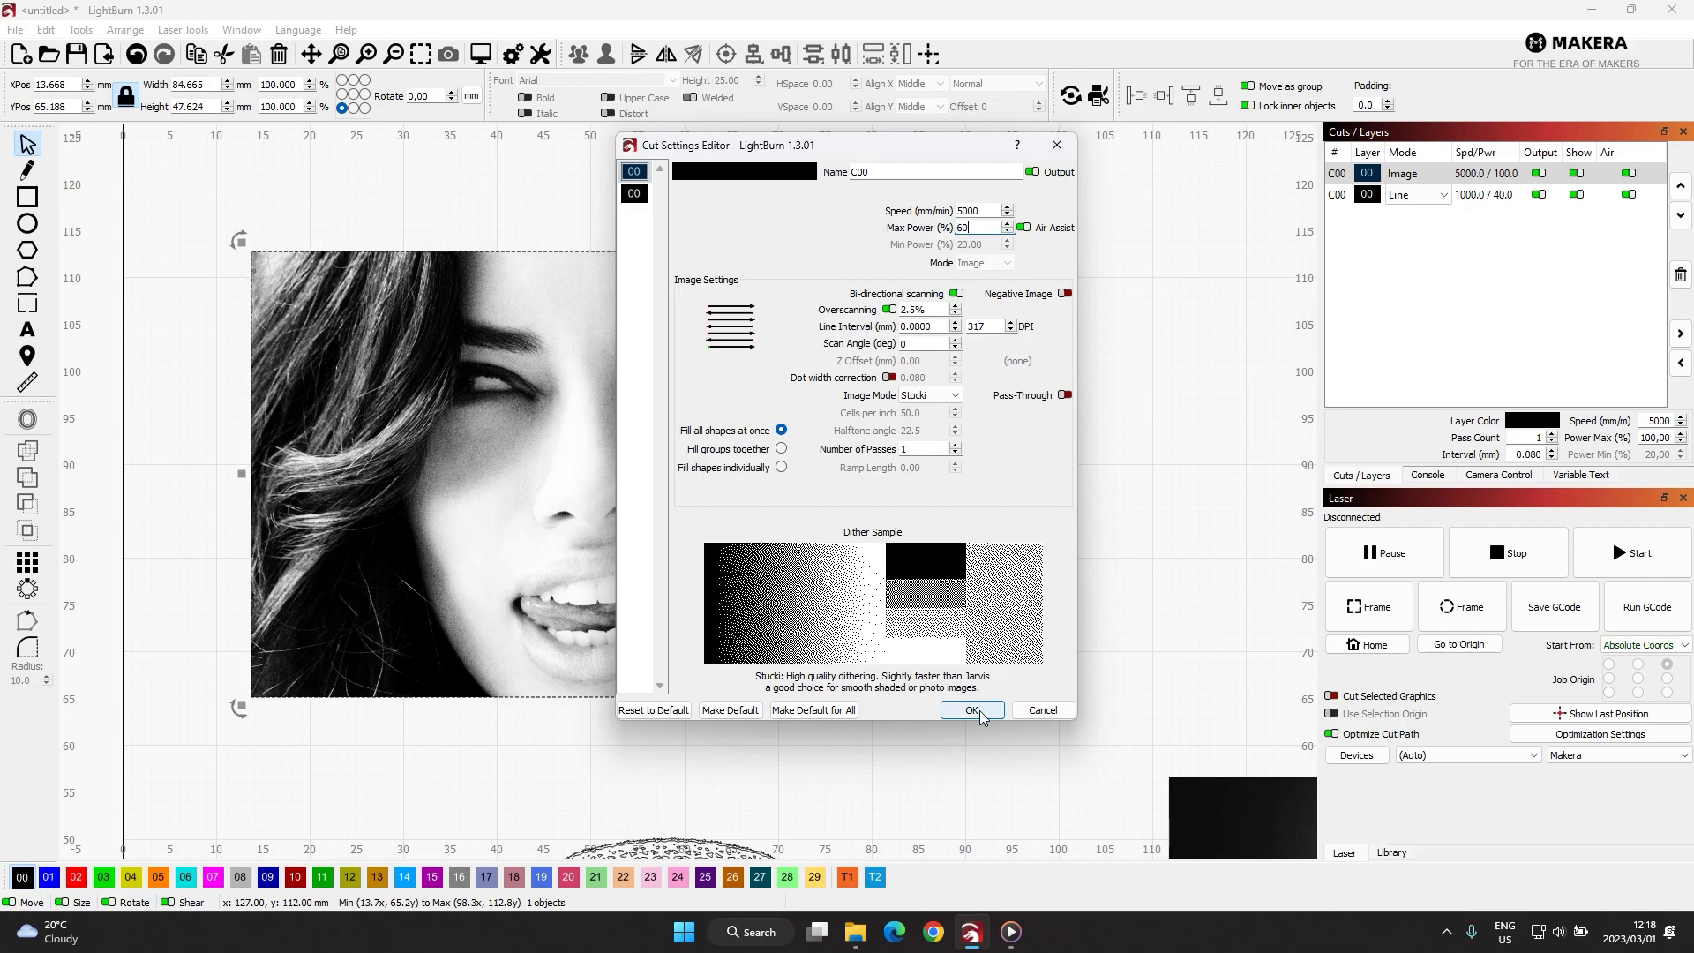
left_click_drag(974, 228, 957, 238)
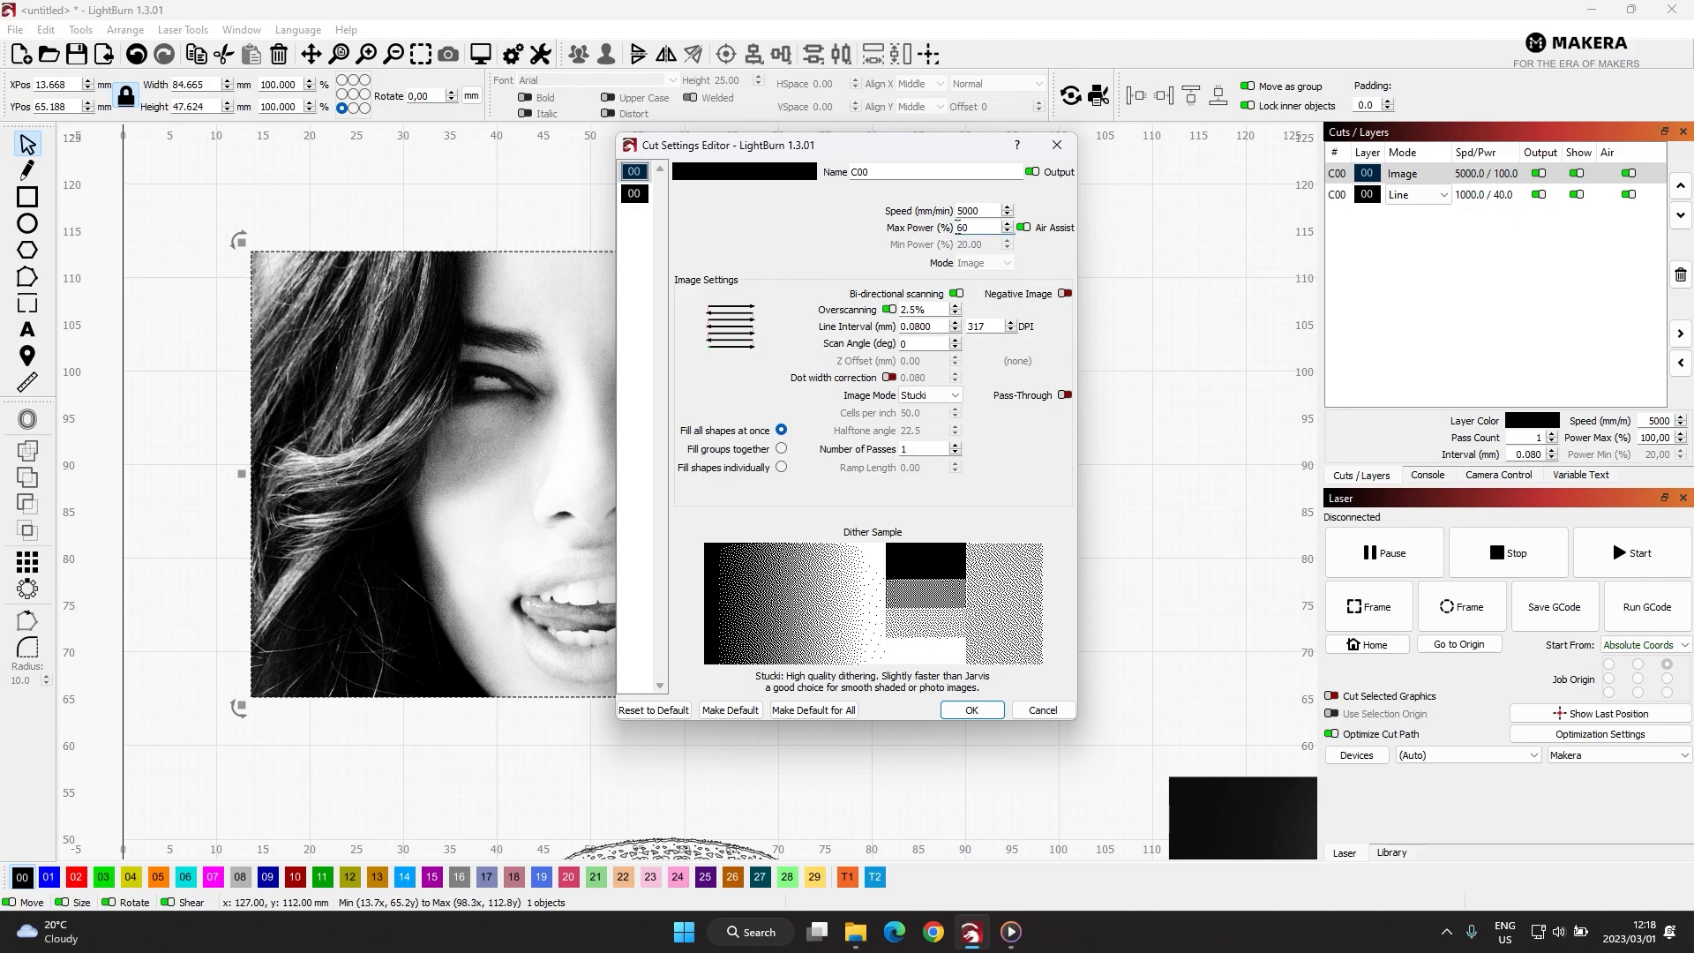
left_click_drag(977, 231, 951, 238)
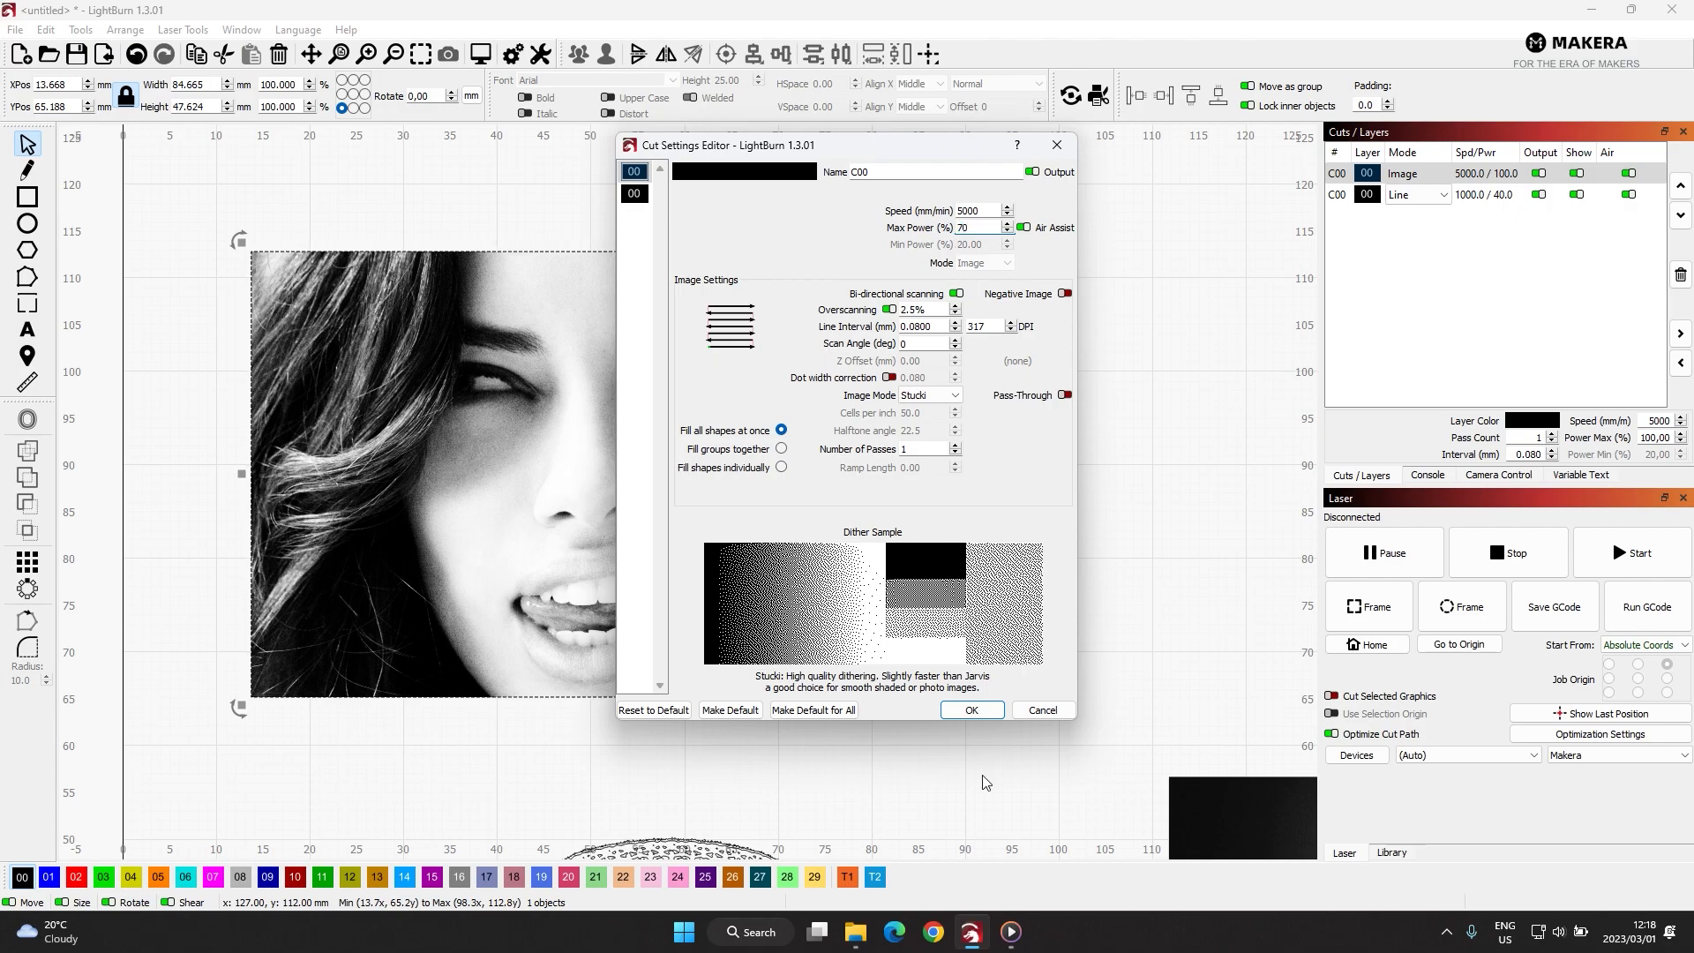
left_click(972, 710)
Adjust the portrait photo with a contrast of 4 and a brightness of -10.
right_click(771, 491)
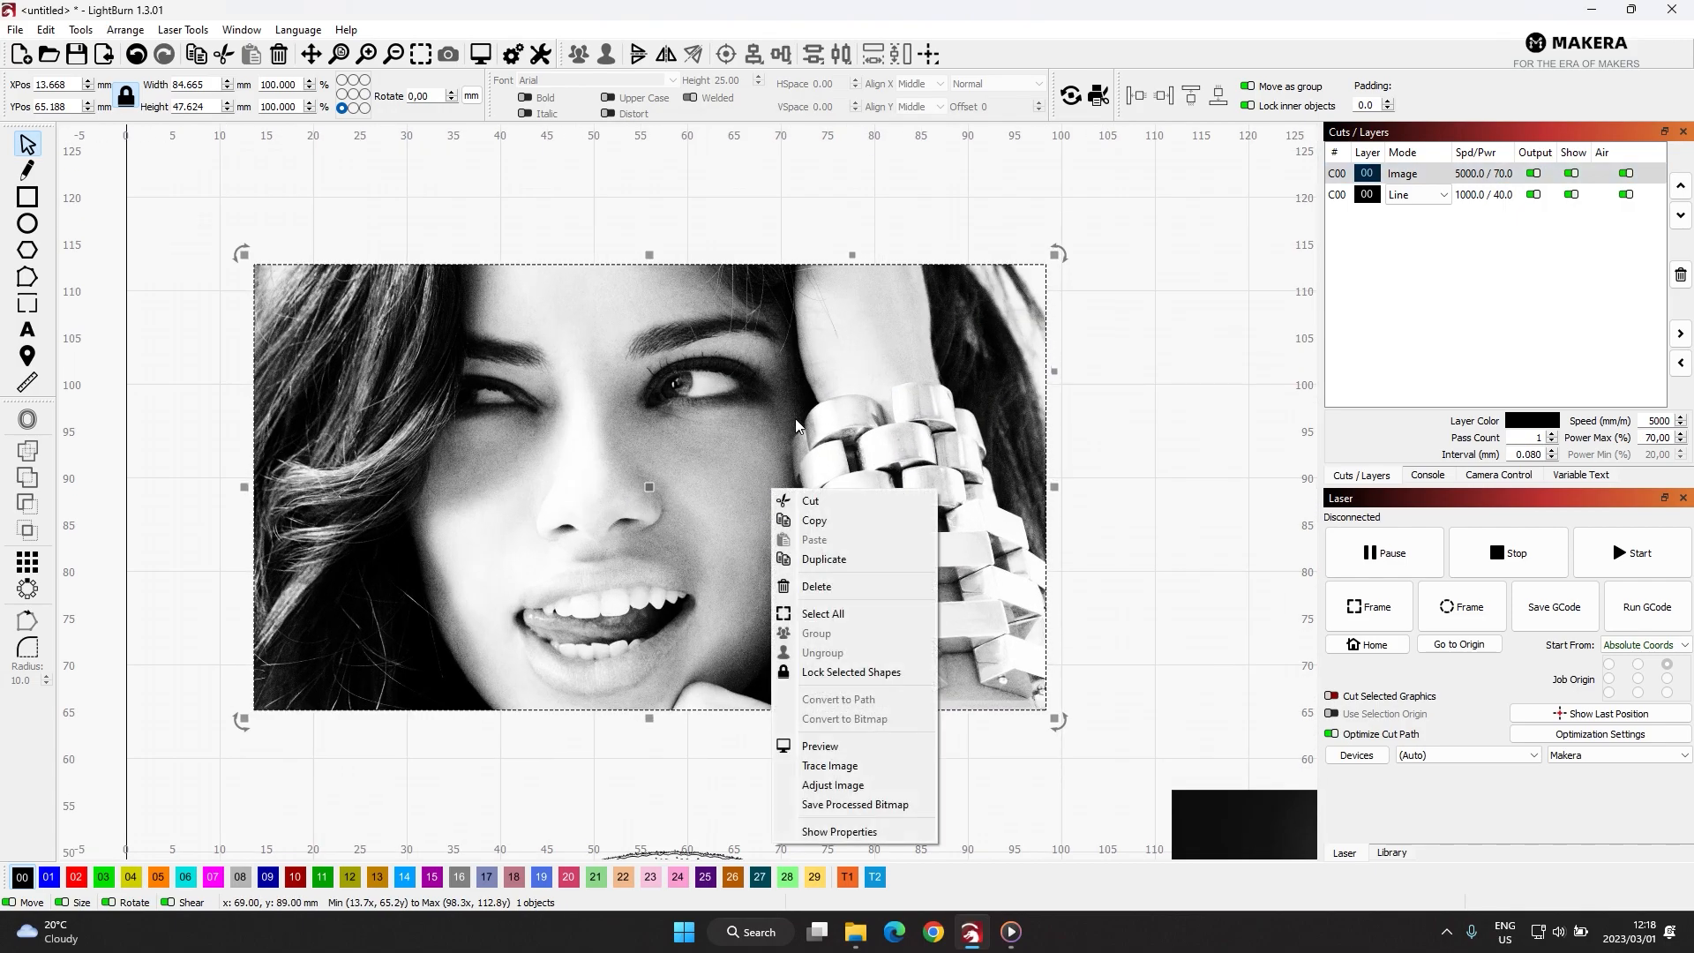
left_click(840, 788)
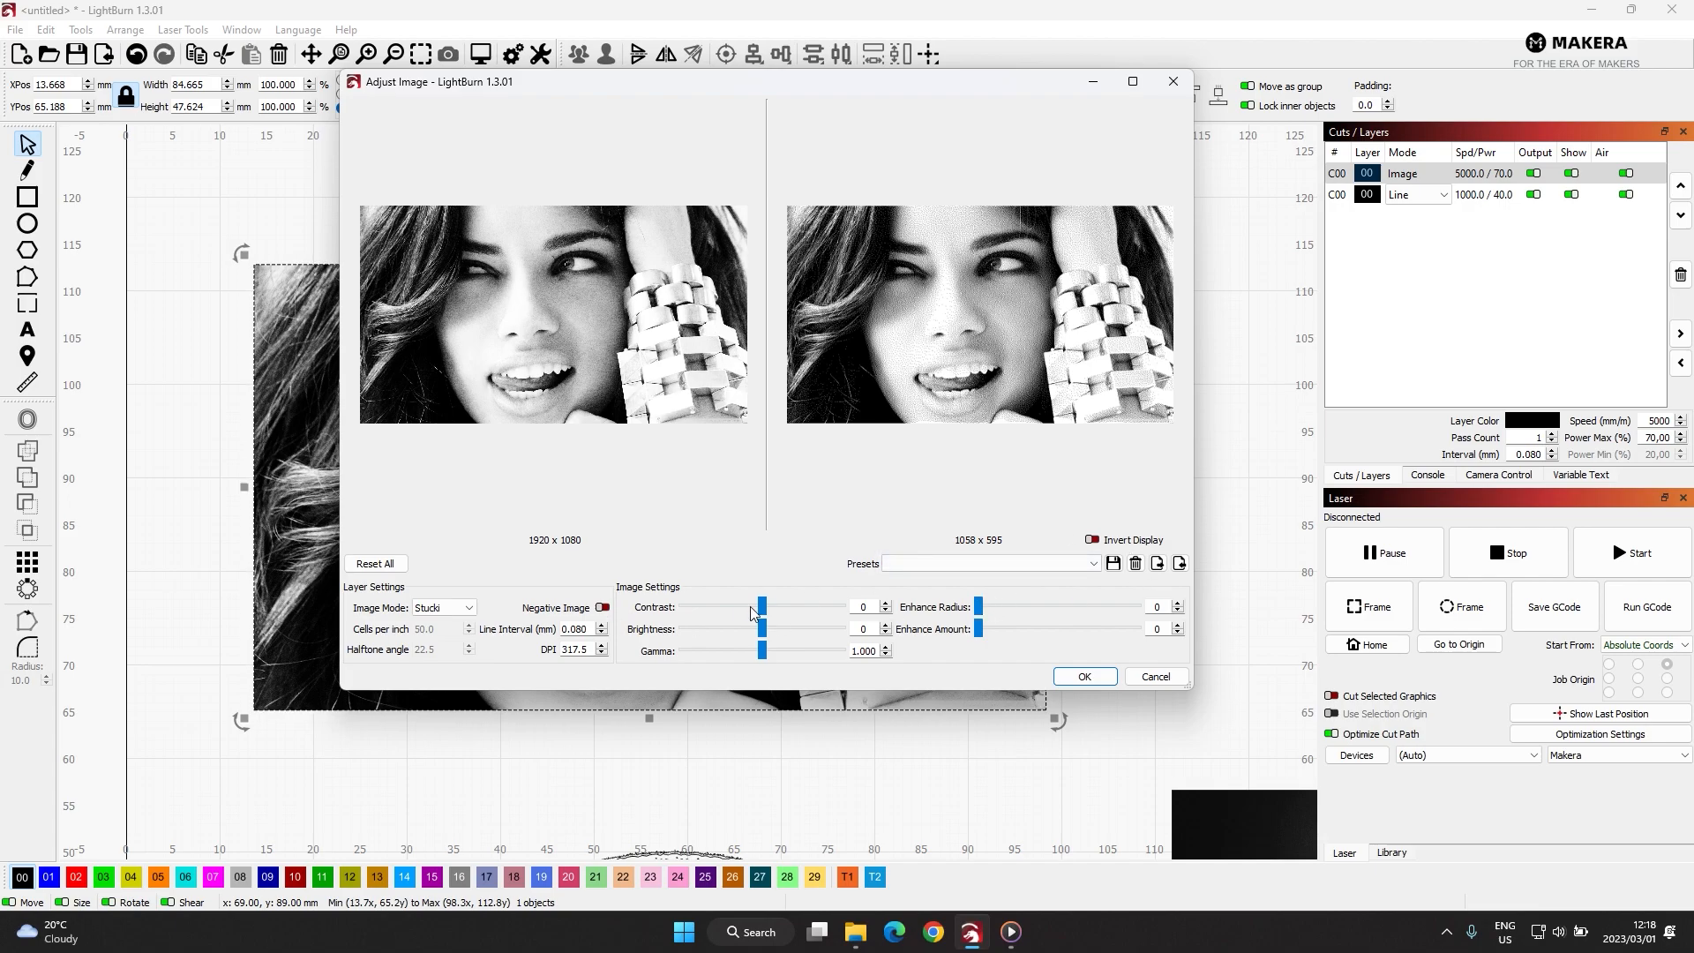
left_click(745, 628)
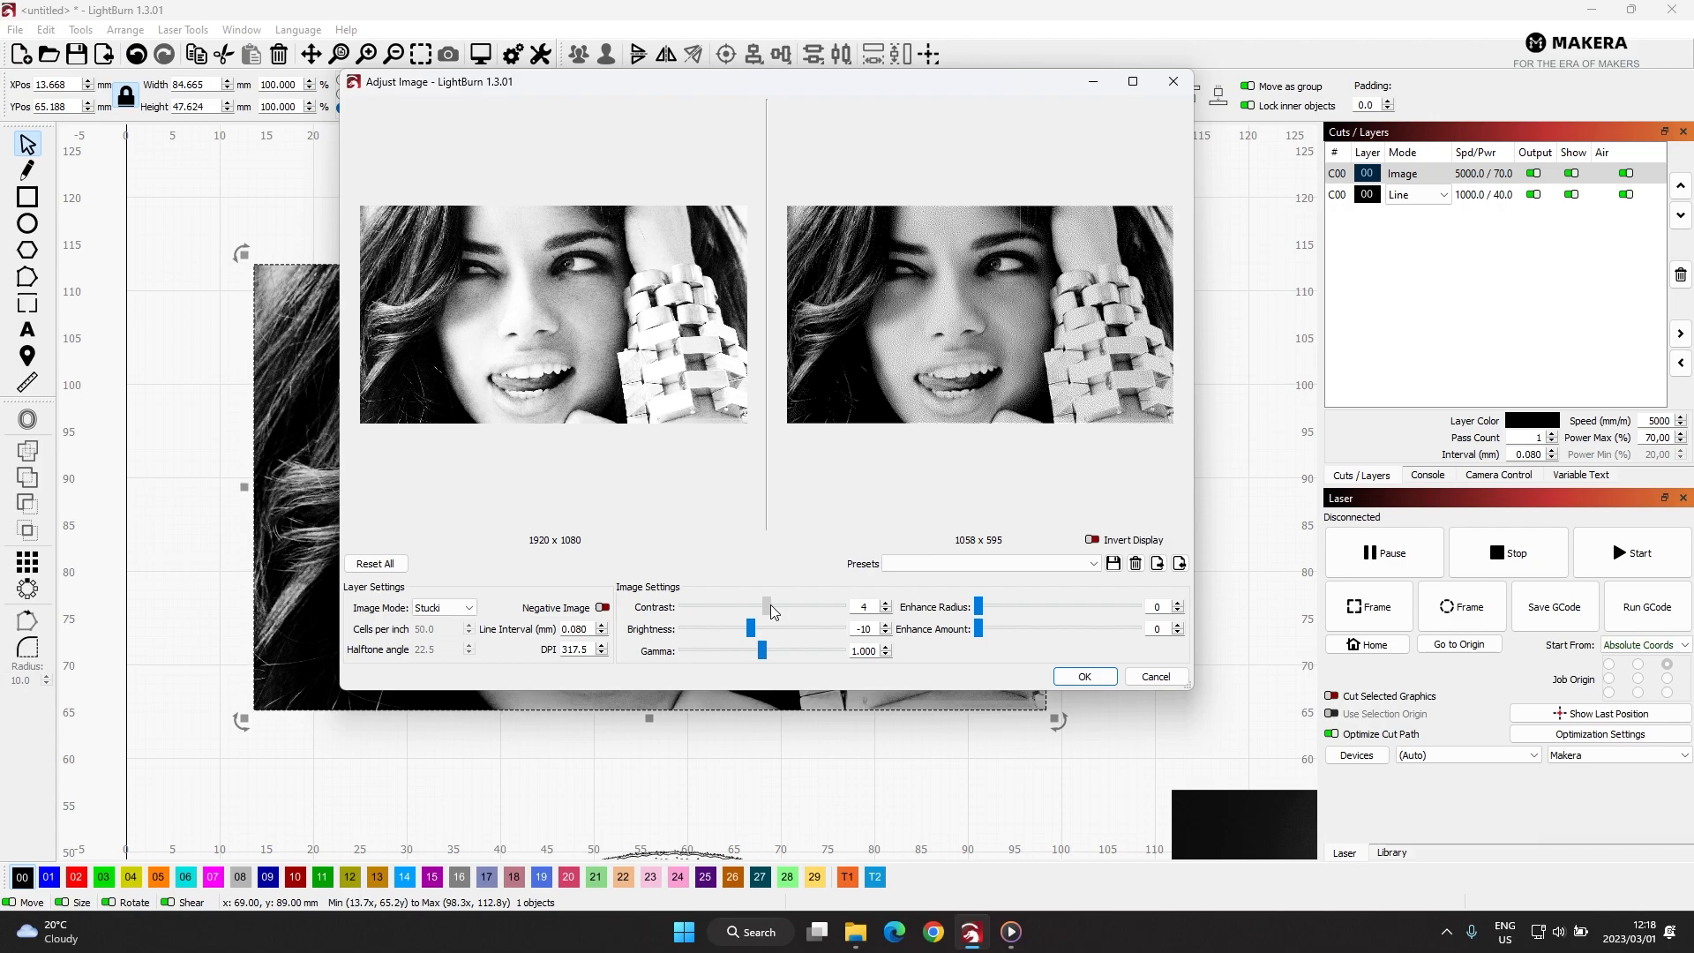
left_click_drag(772, 610, 776, 610)
left_click_drag(752, 628, 755, 630)
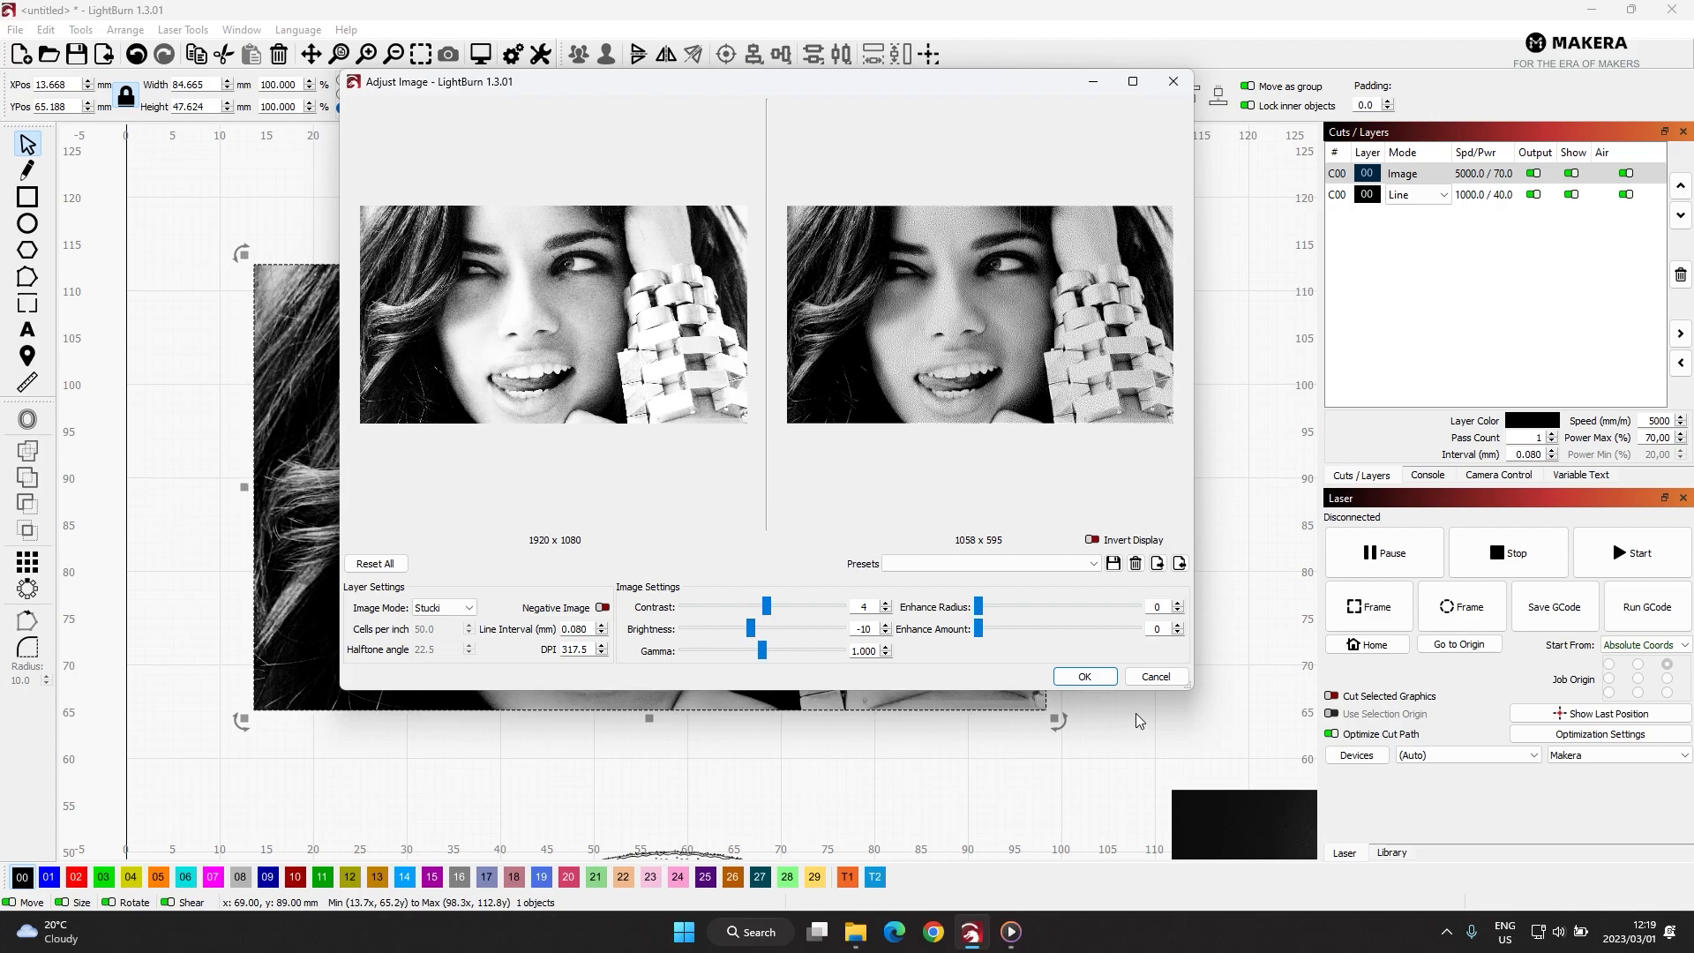
left_click(1087, 677)
Preview the laser job and inspect the portrait's dithering up close.
scroll(663, 575, "down", 3)
scroll(565, 584, "up", 3)
left_click(1115, 530)
scroll(650, 587, "down", 3)
right_click(903, 520)
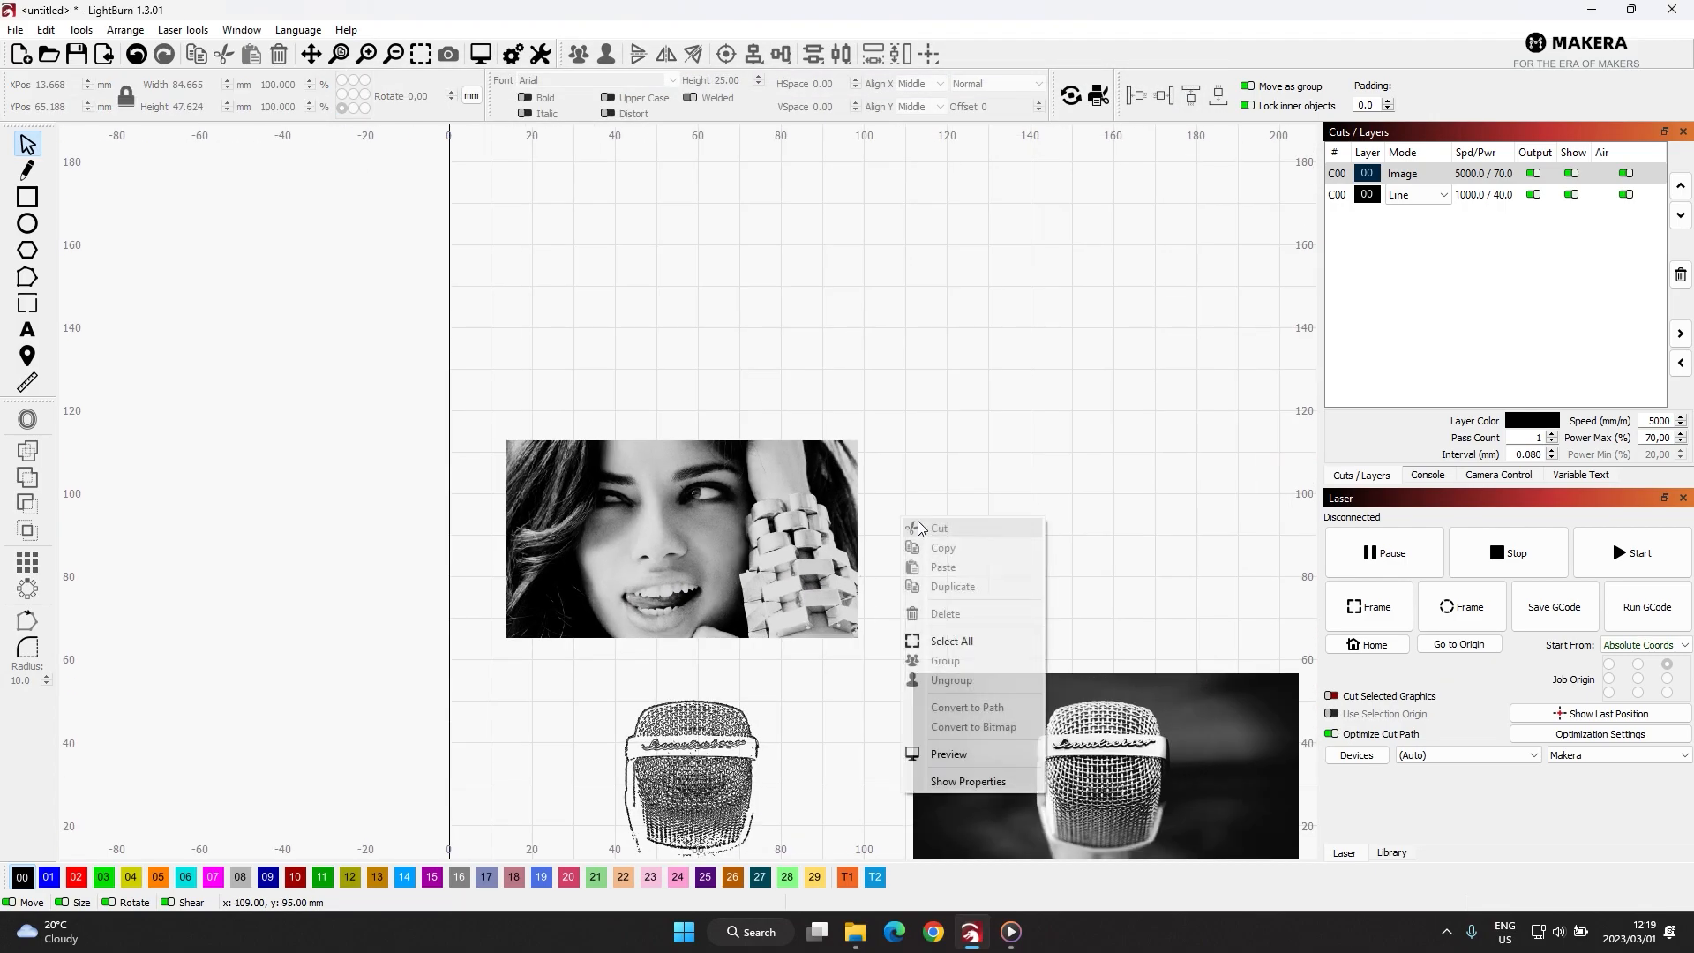
left_click(974, 762)
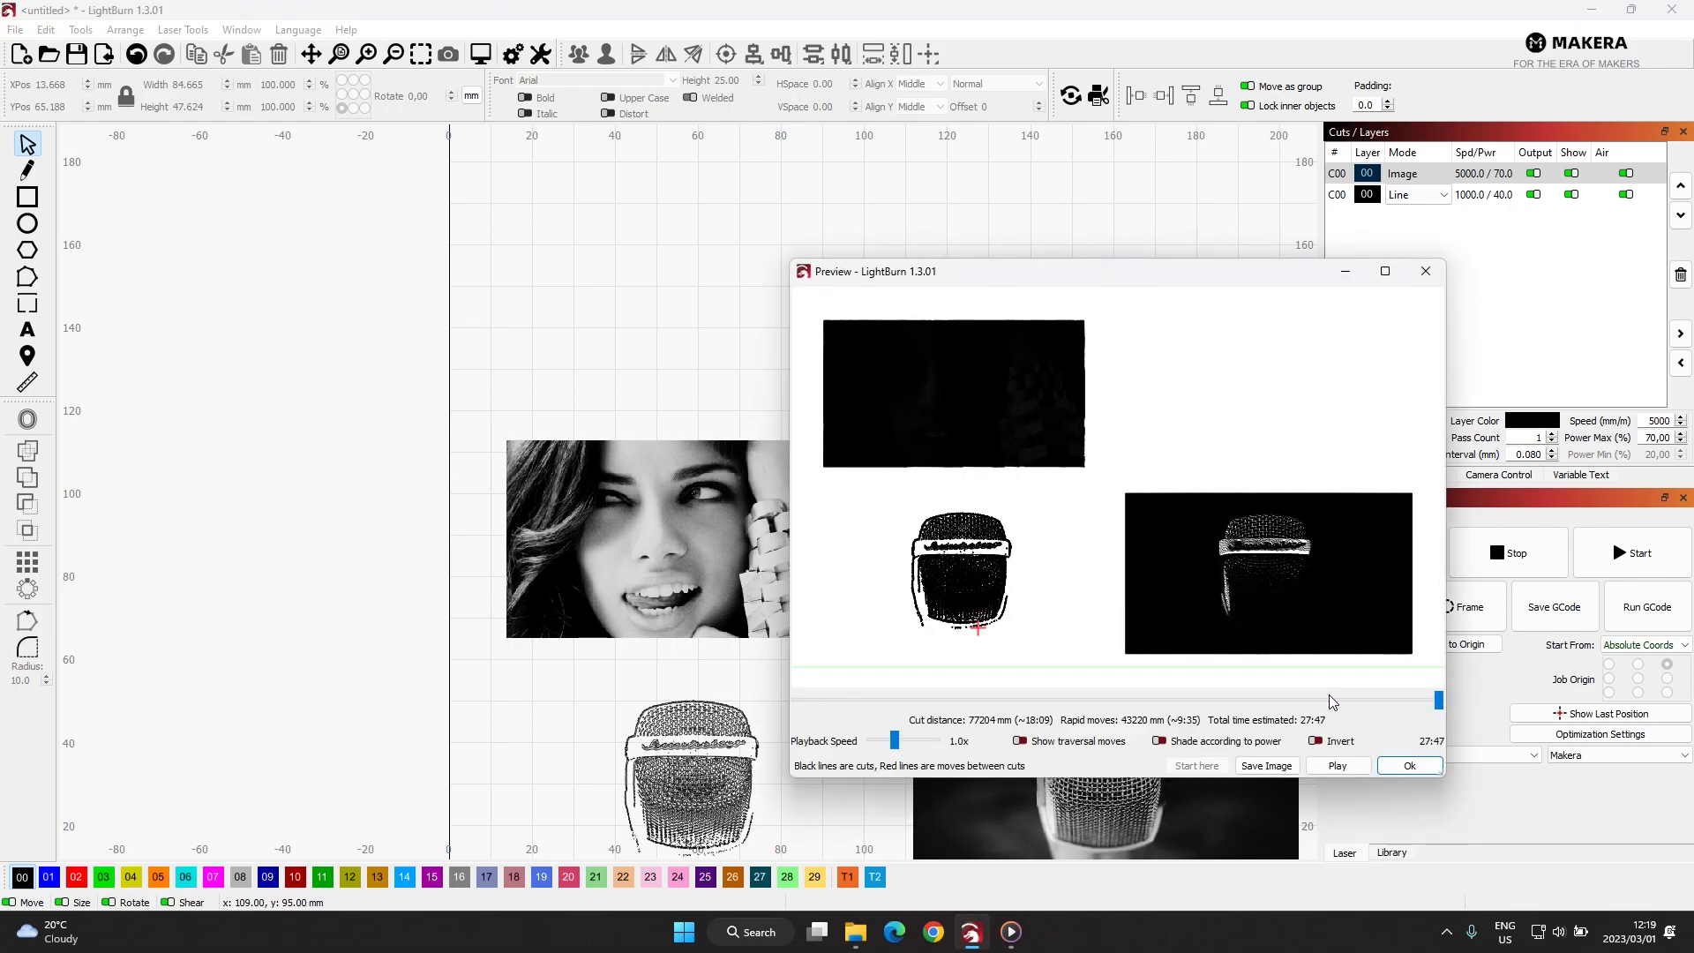
scroll(897, 377, "up", 5)
scroll(896, 377, "up", 2)
scroll(971, 441, "down", 4)
scroll(1028, 491, "up", 5)
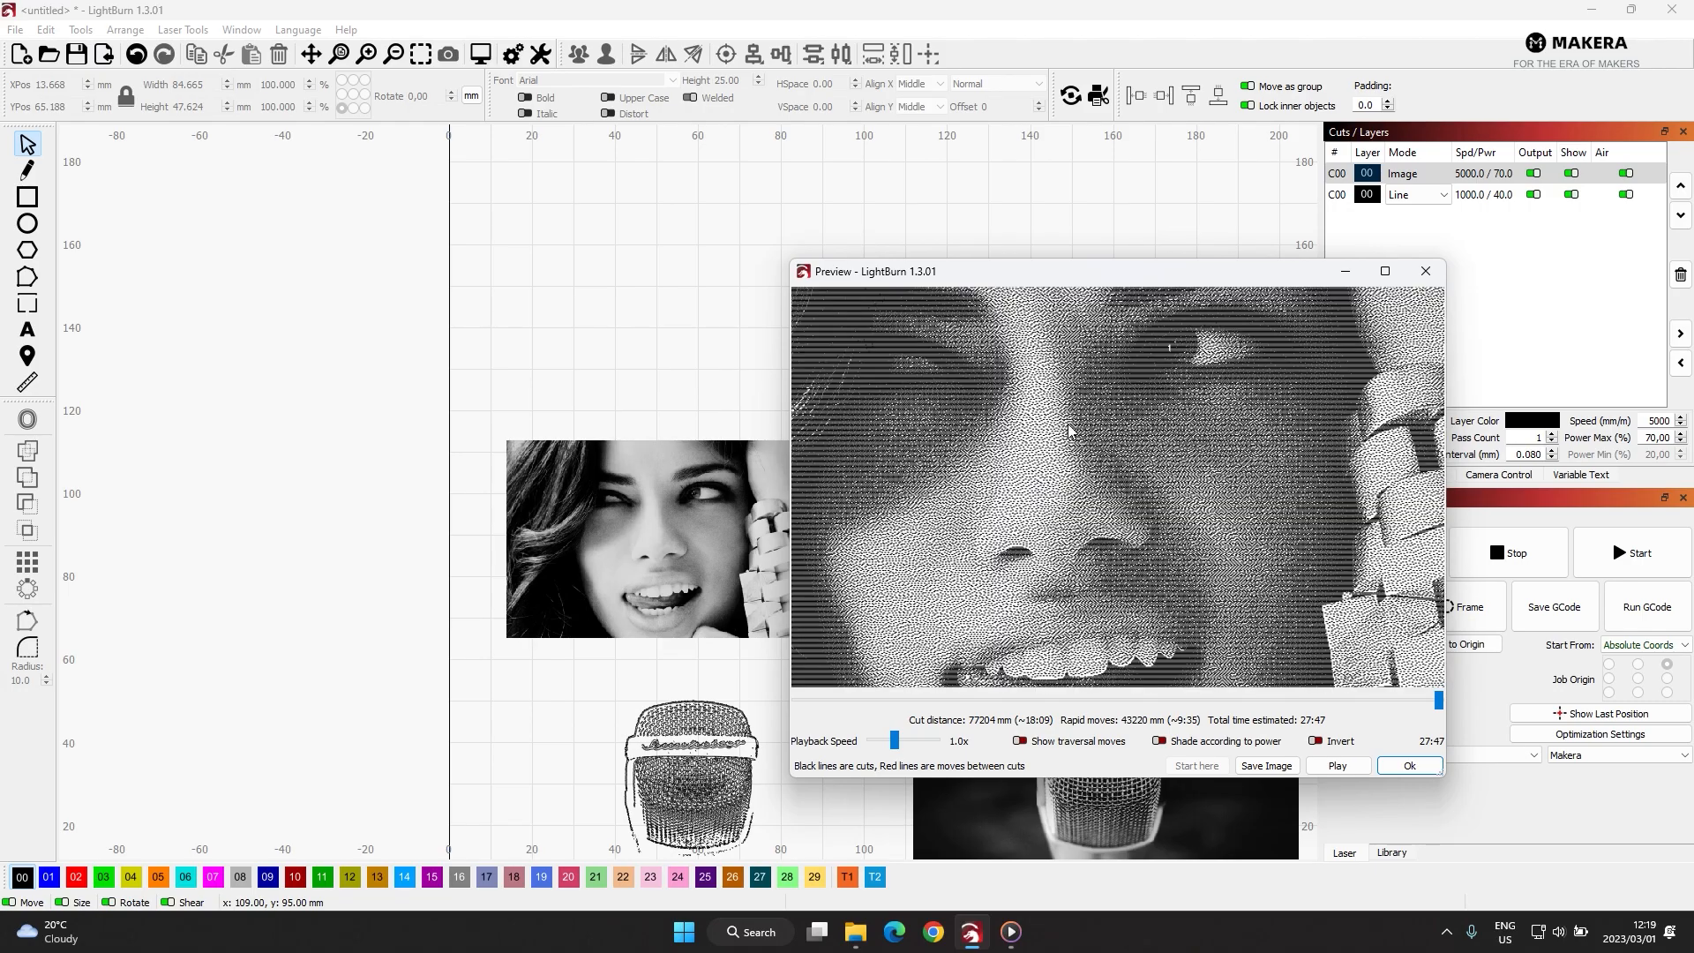
scroll(1031, 520, "up", 6)
scroll(1038, 438, "down", 5)
scroll(1147, 459, "up", 6)
scroll(1043, 468, "down", 1)
scroll(1043, 468, "down", 8)
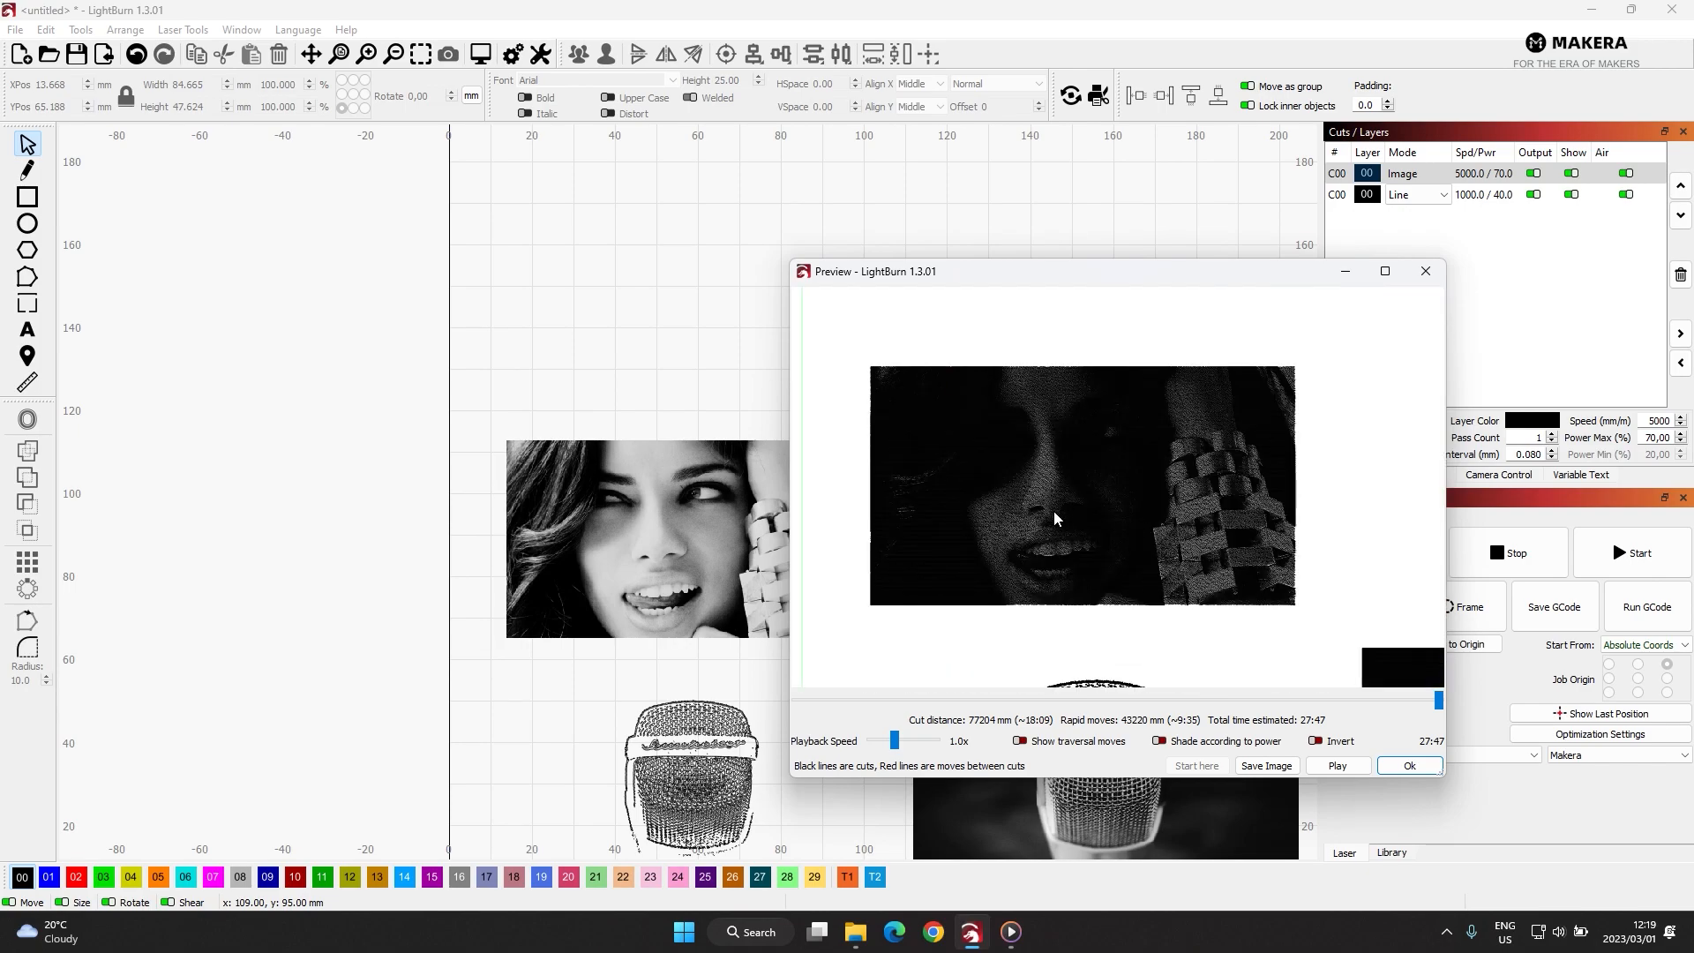
scroll(1056, 518, "down", 4)
scroll(938, 363, "up", 5)
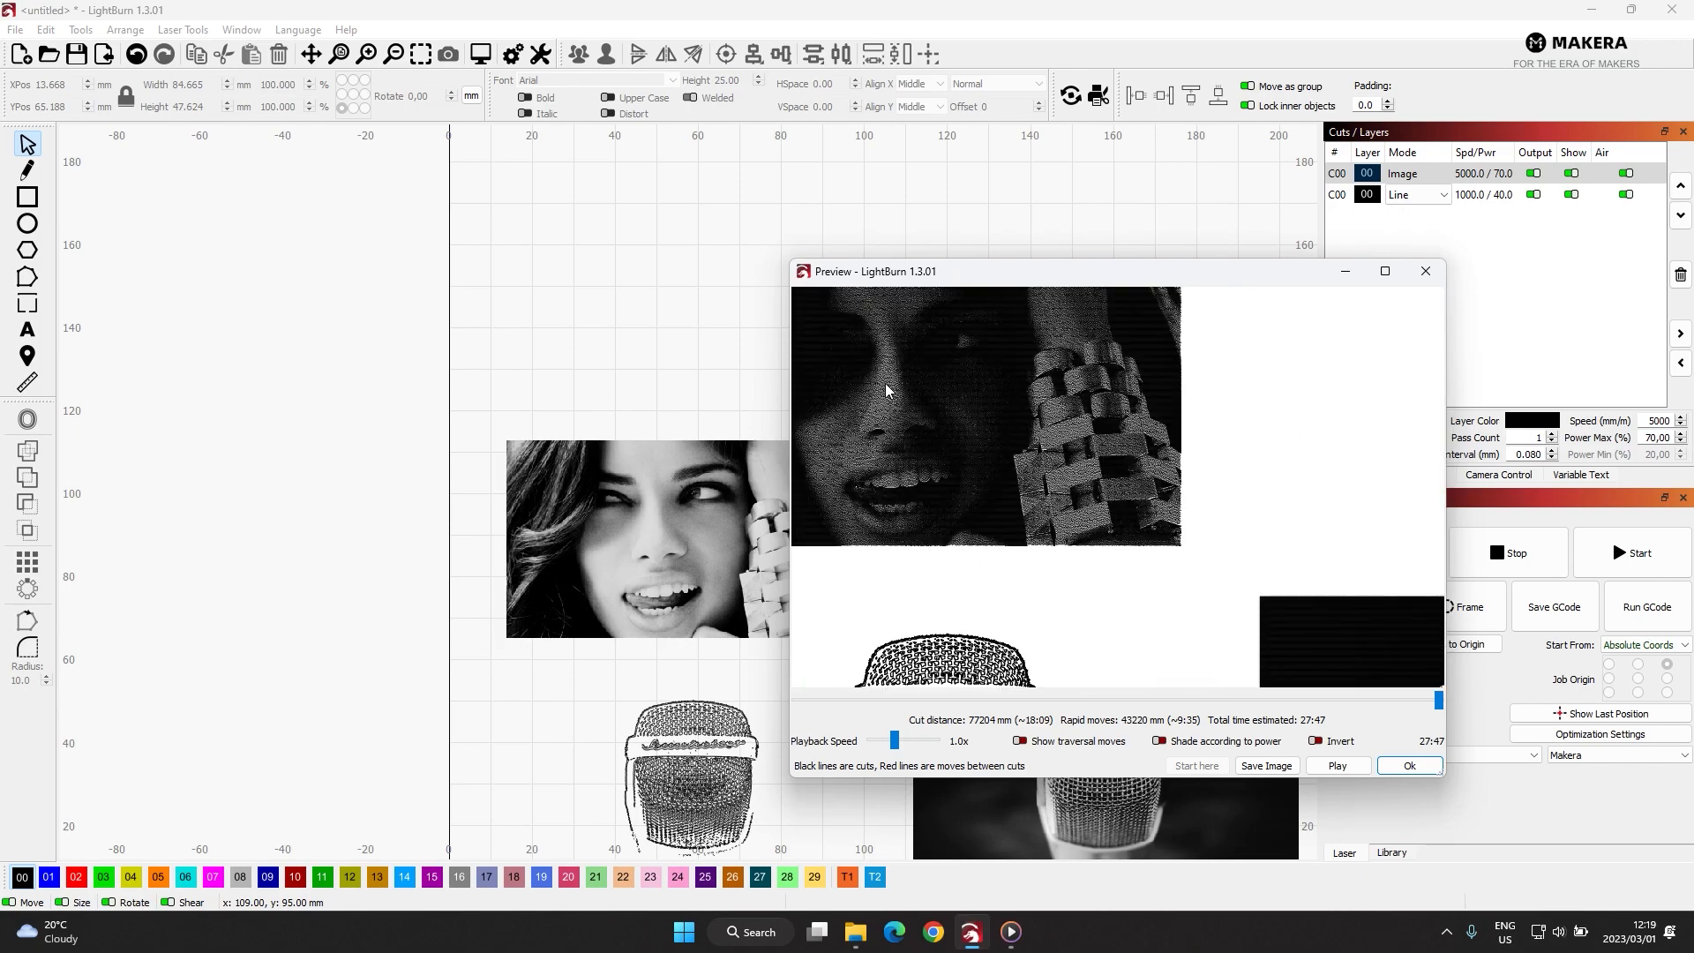
scroll(889, 390, "up", 2)
scroll(1115, 580, "down", 3)
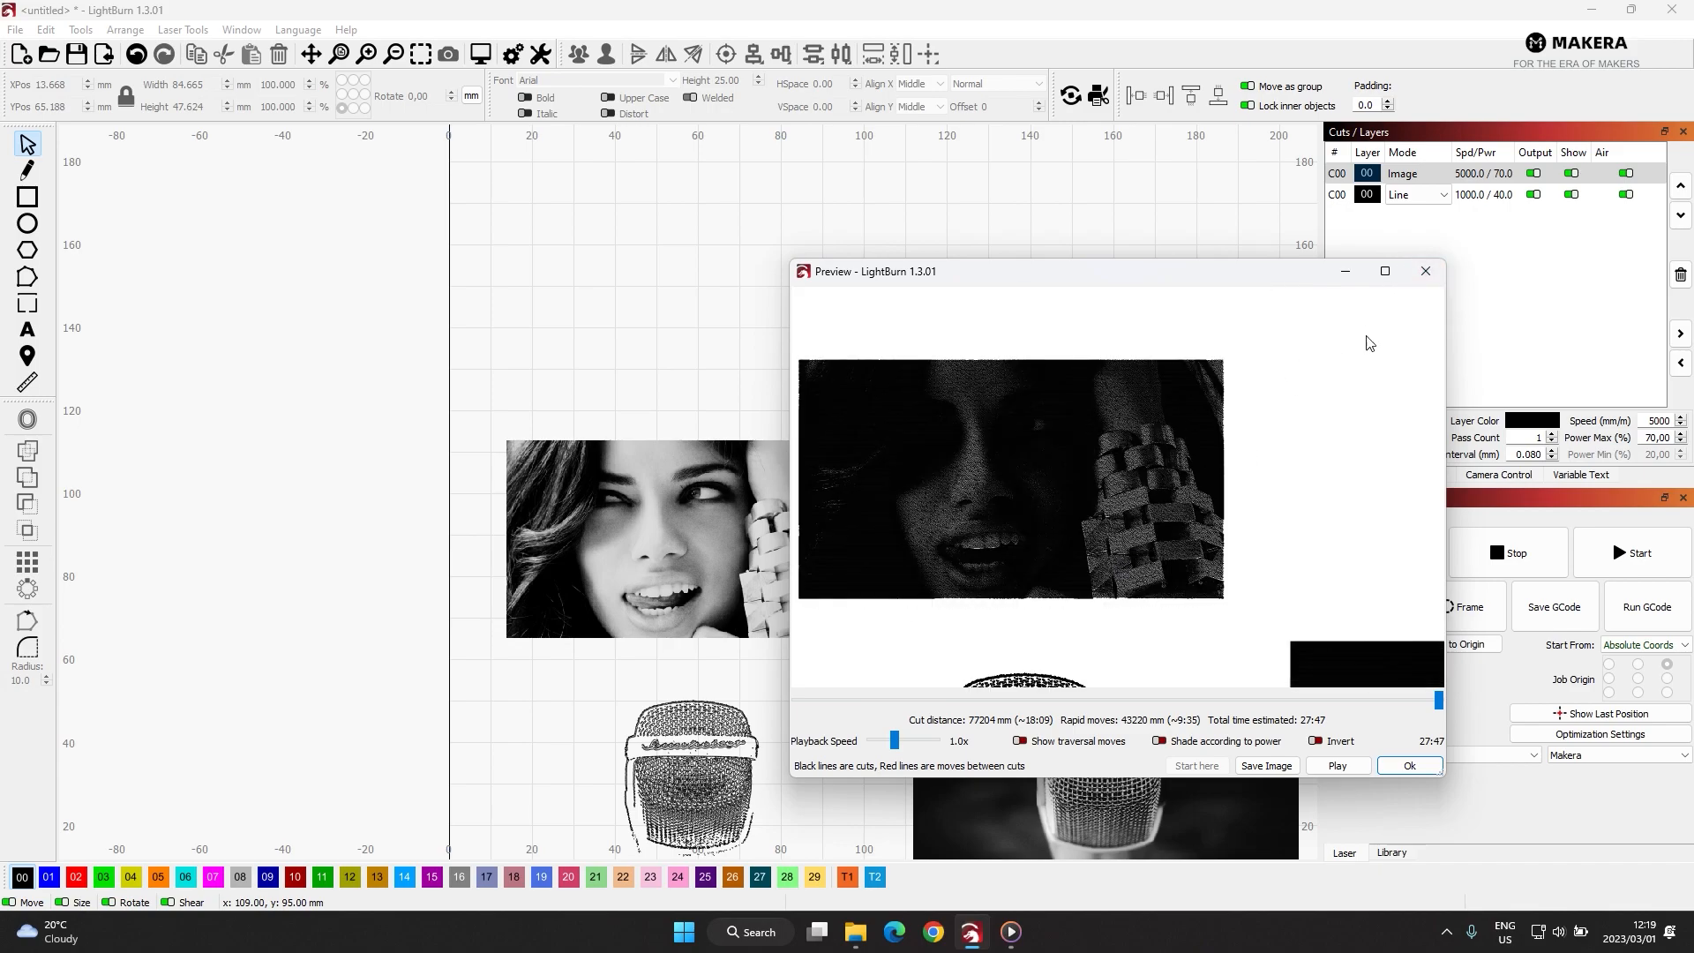
left_click(1425, 270)
Readjust the portrait photo with a contrast of 2, a brightness of 1 and a gamma of 1.050.
left_click(579, 597)
right_click(565, 603)
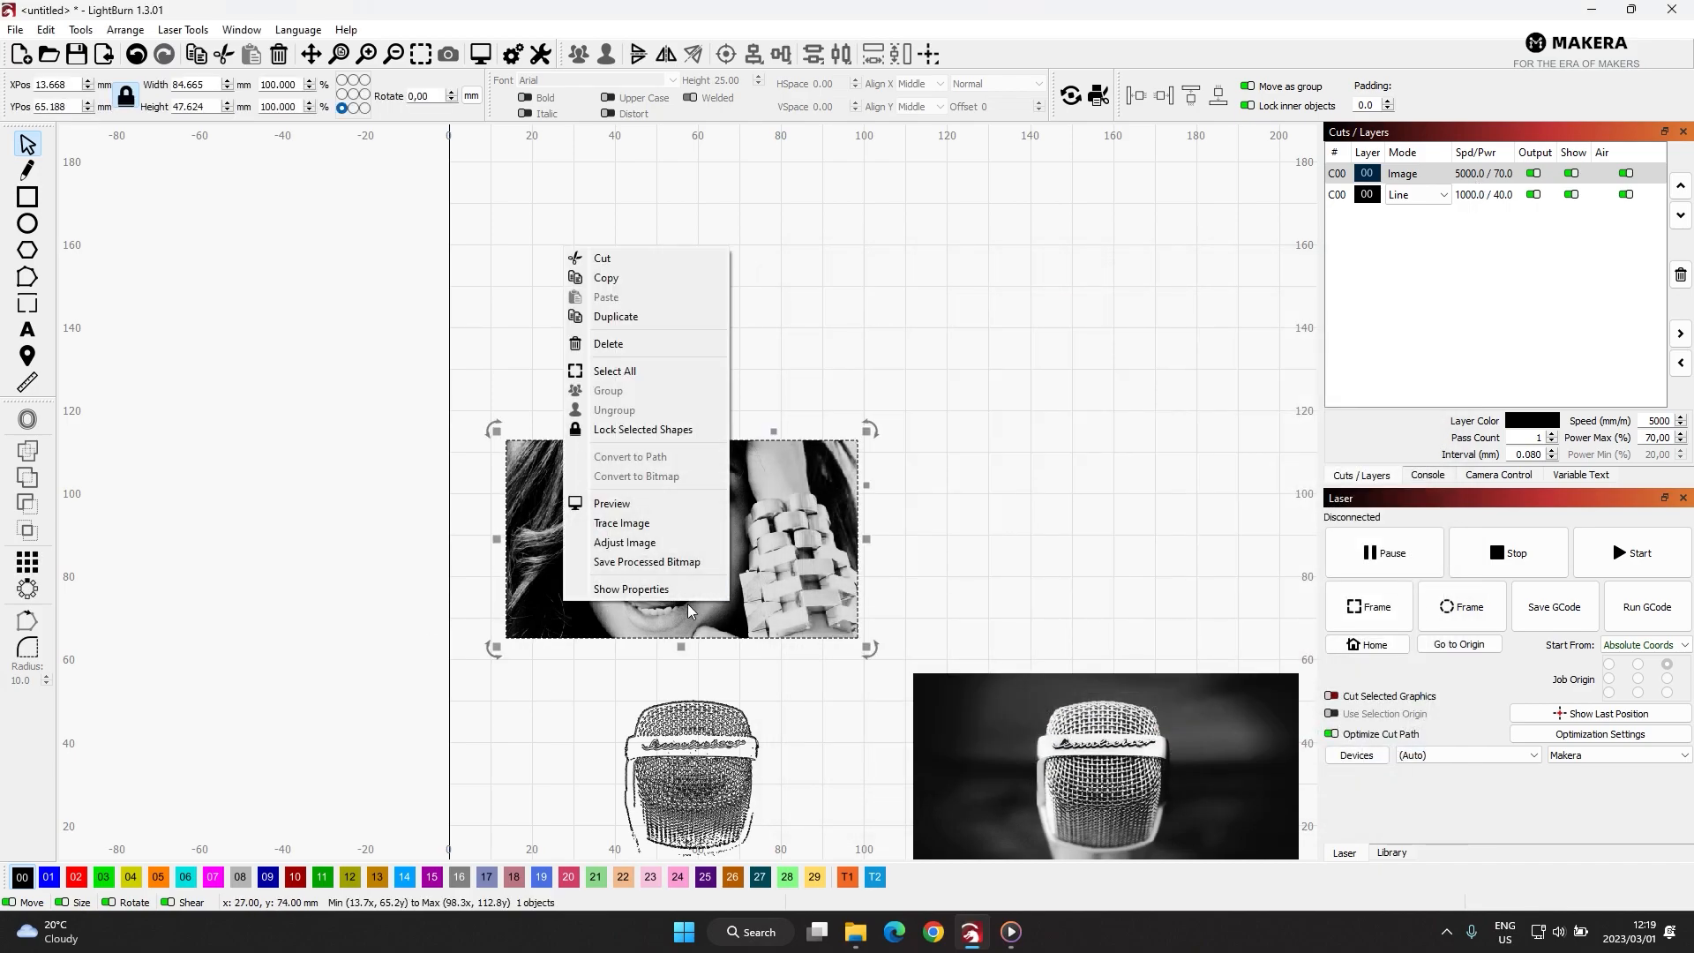
left_click(637, 542)
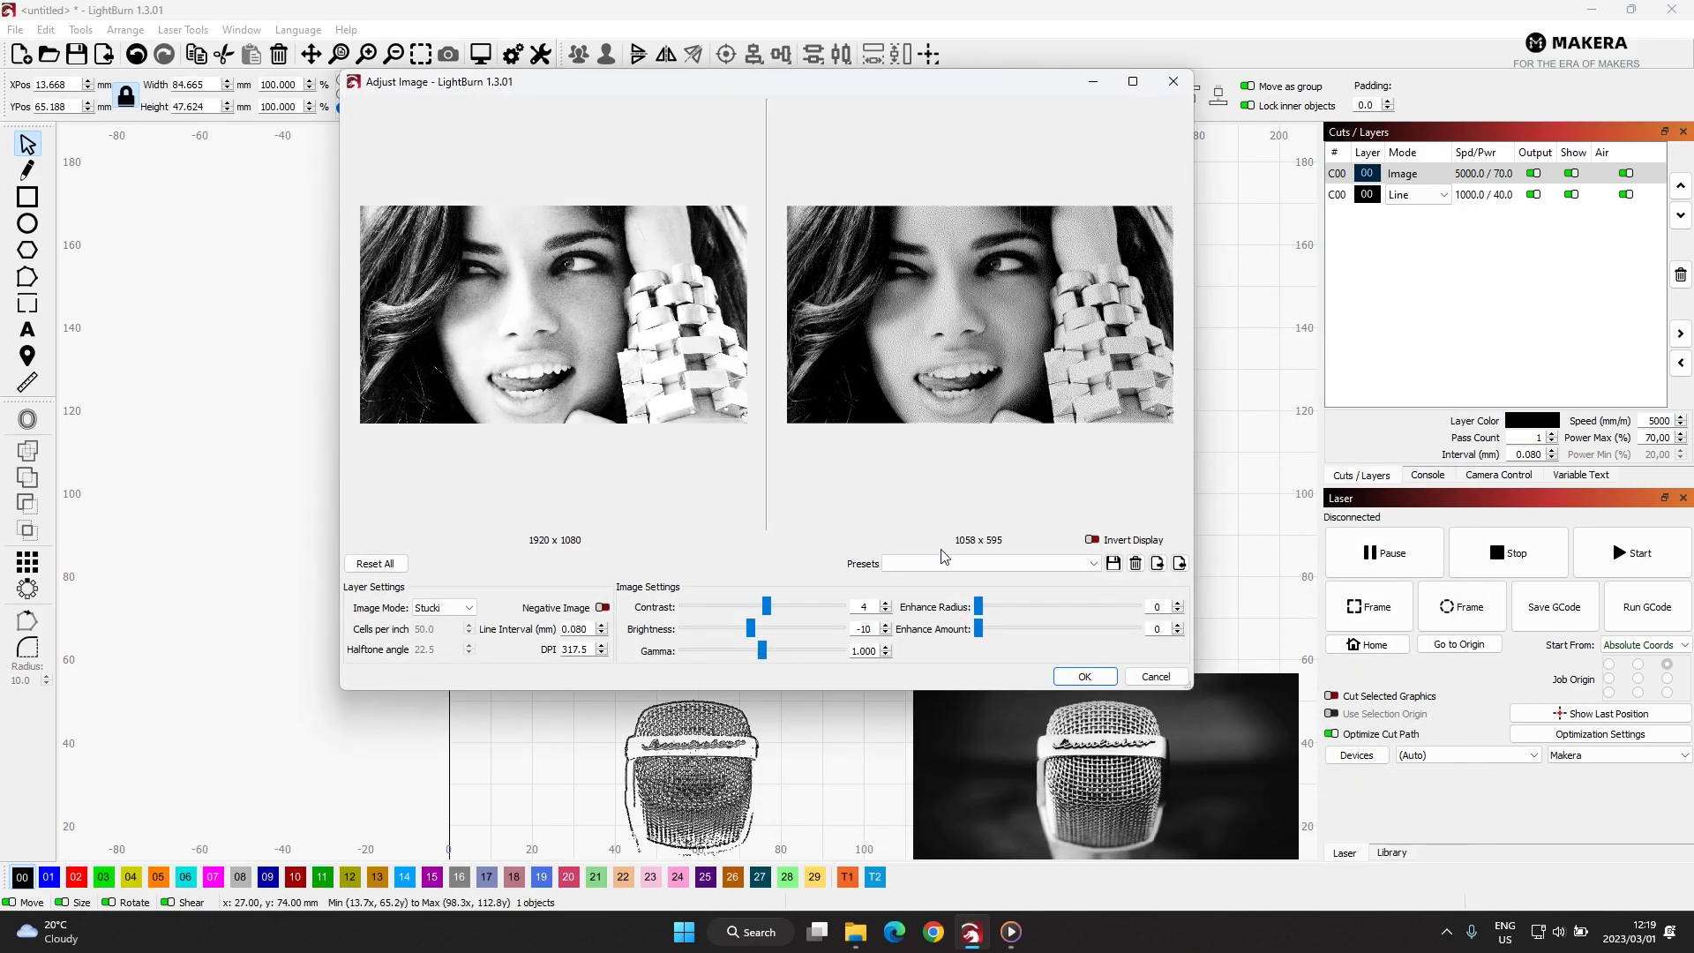
left_click_drag(756, 609, 763, 607)
left_click_drag(751, 628, 766, 656)
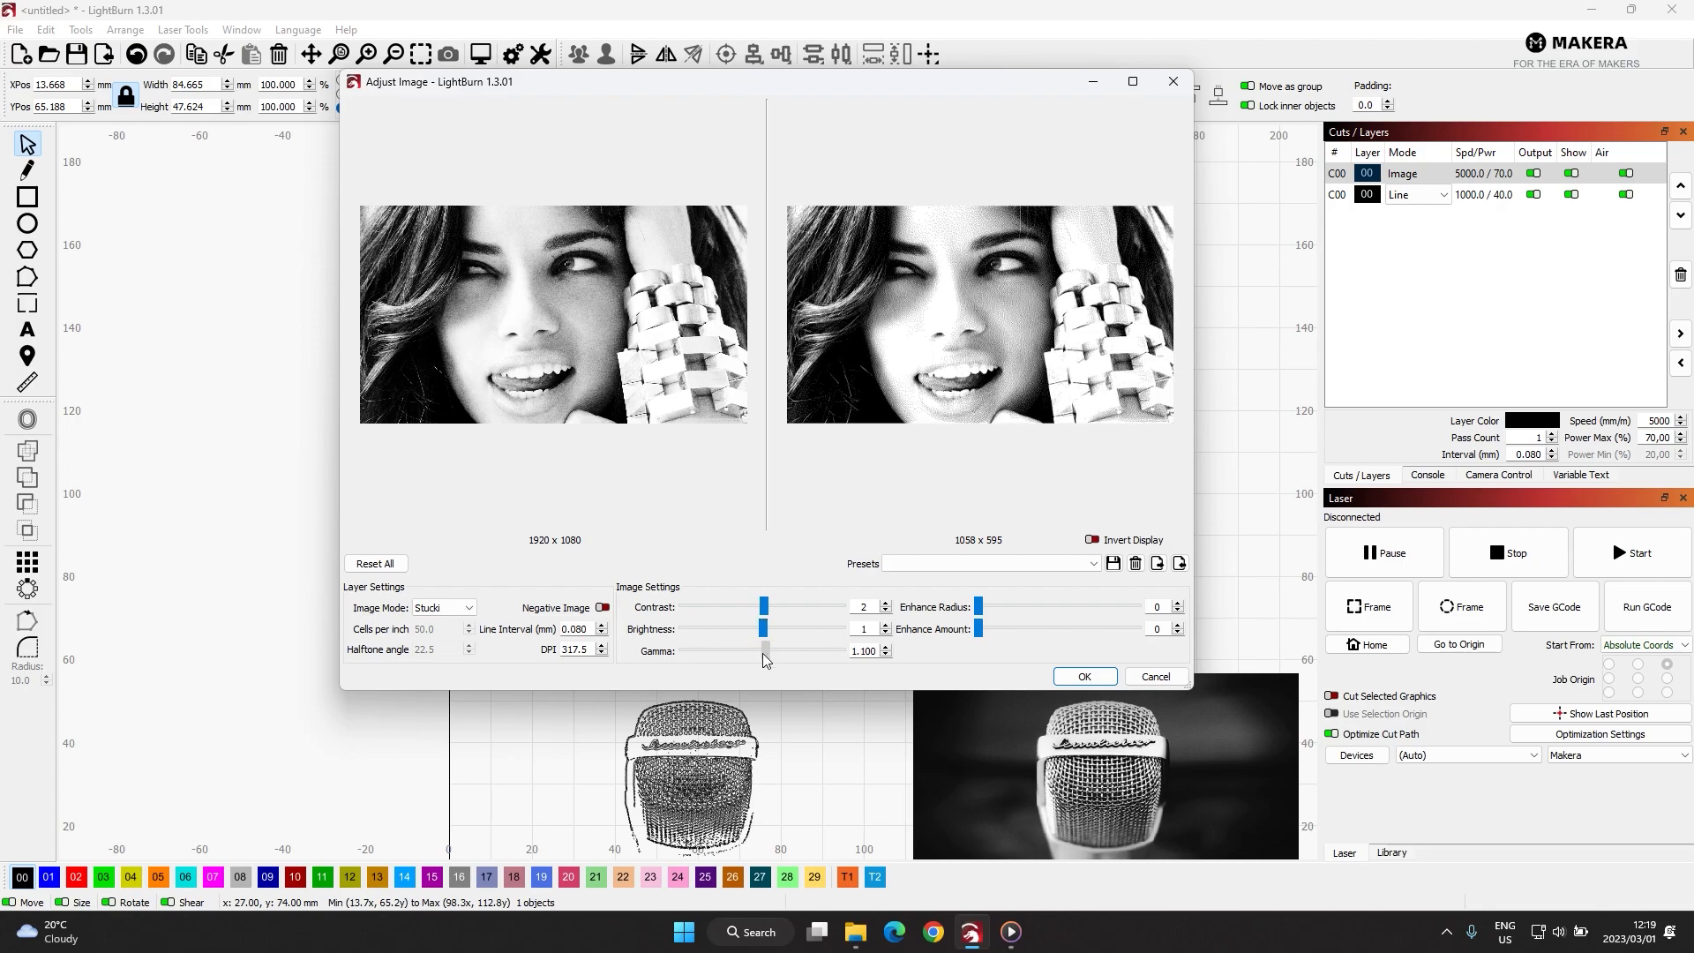
left_click(1085, 676)
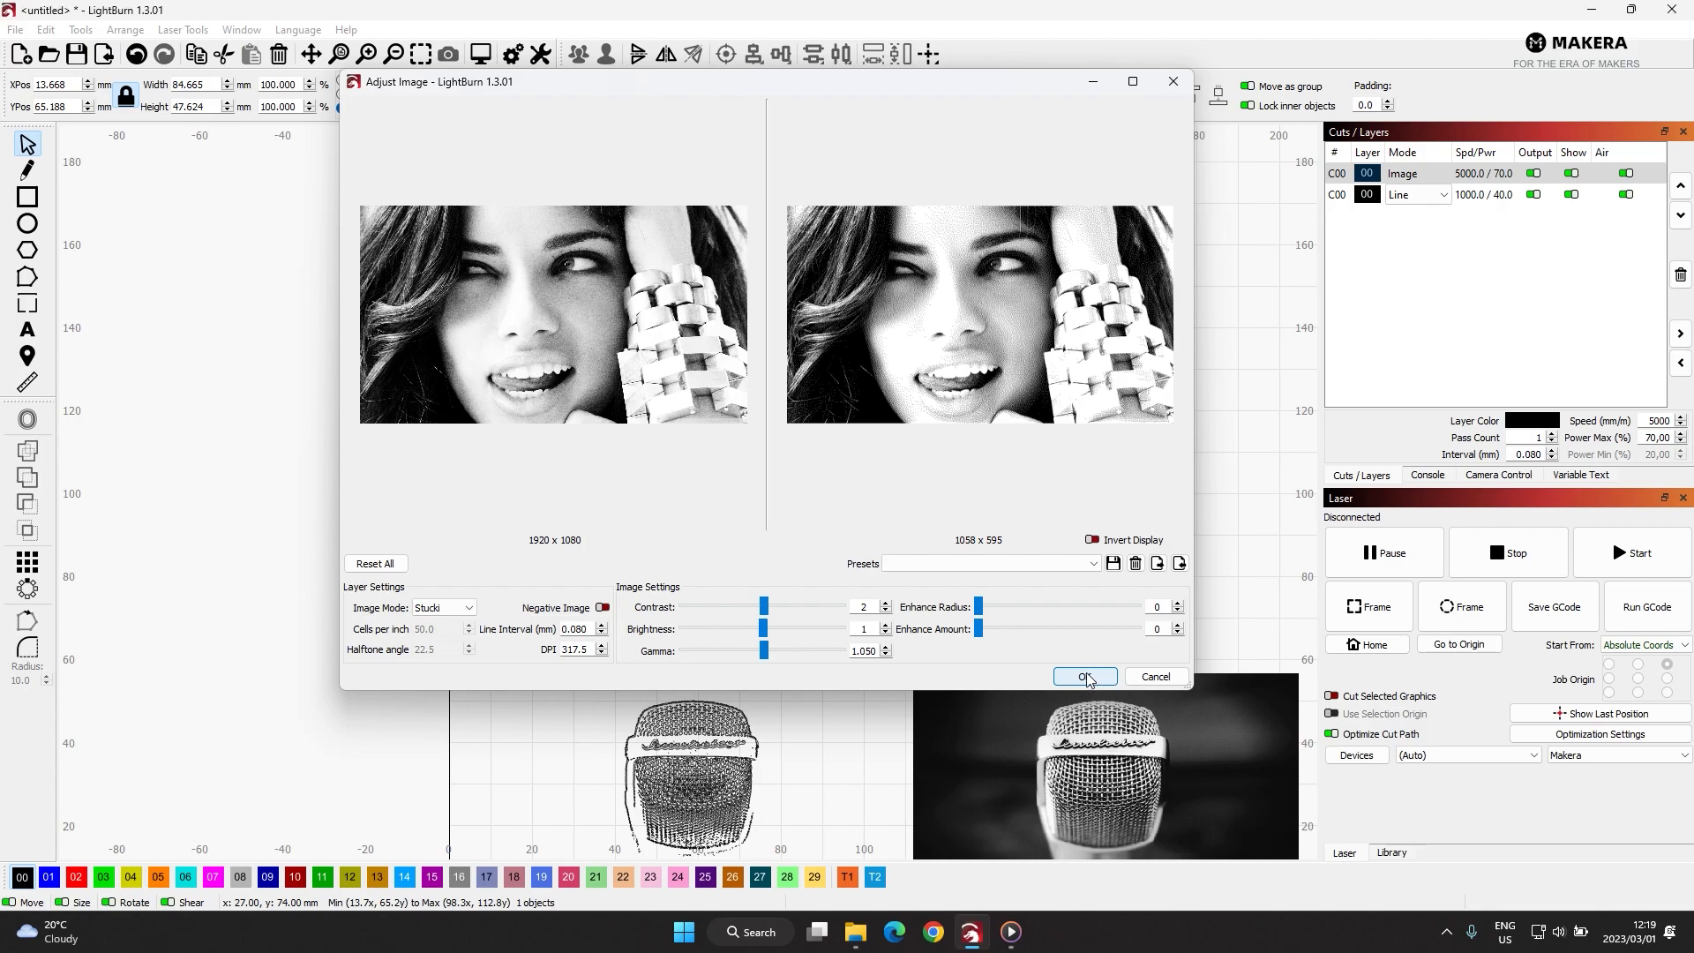
Preview the job again and examine how the readjusted portrait engraves alongside the microphone artwork.
right_click(1010, 398)
left_click(1082, 635)
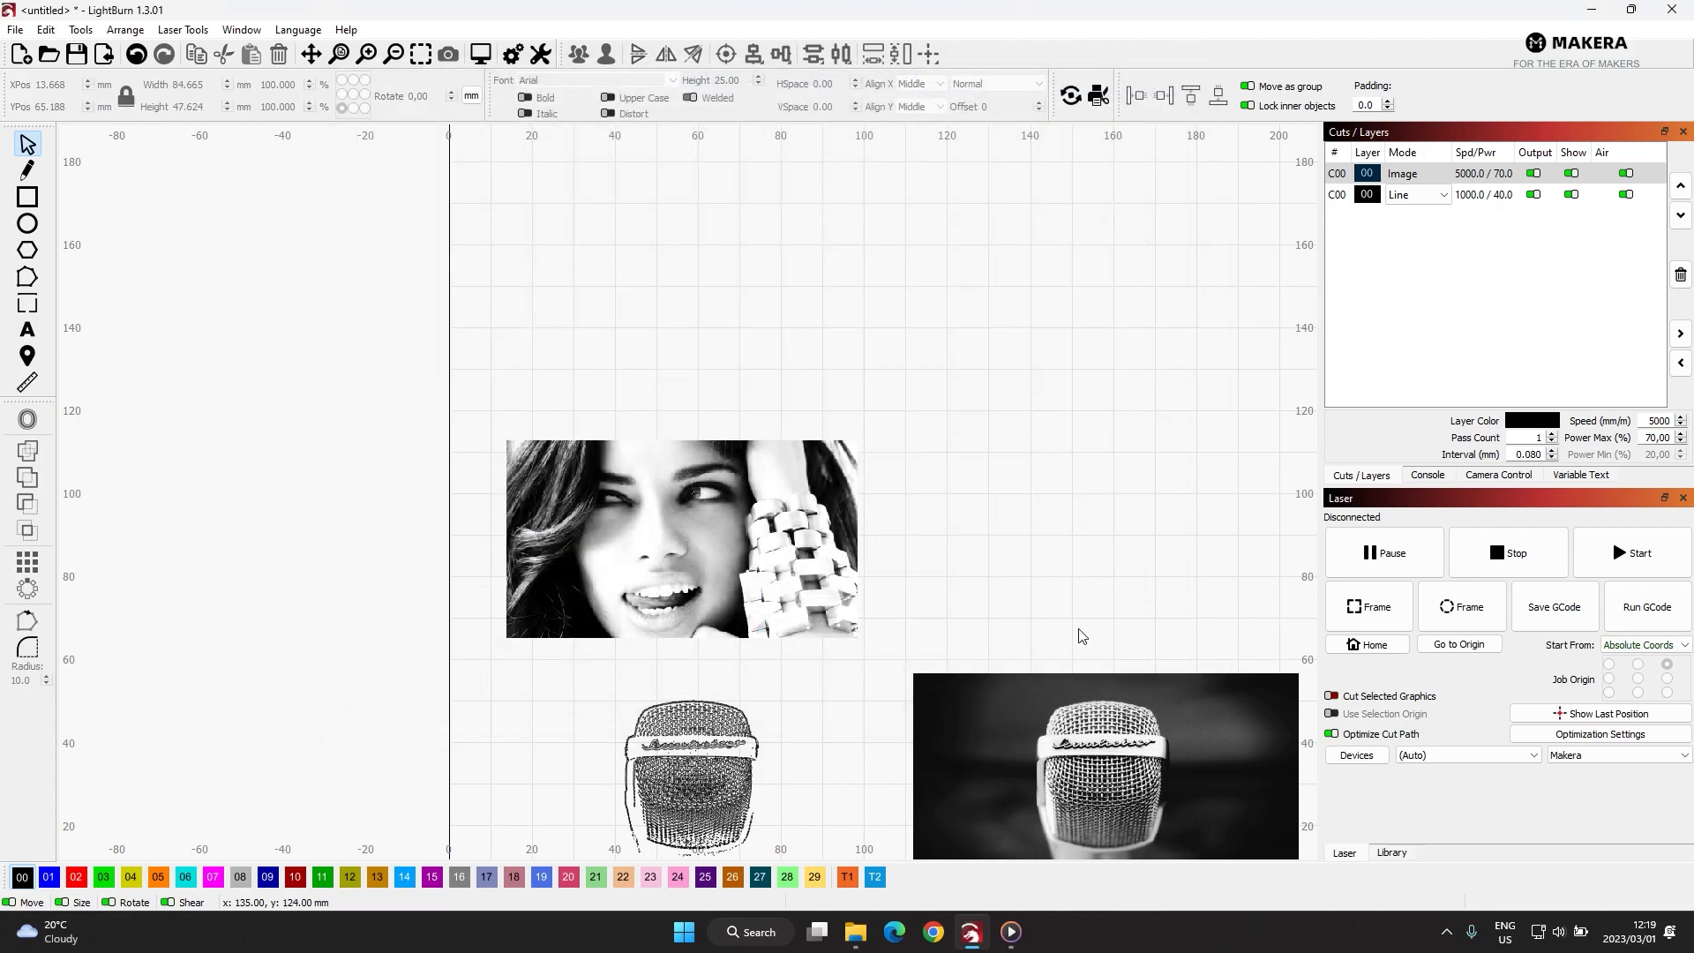
scroll(885, 432, "up", 5)
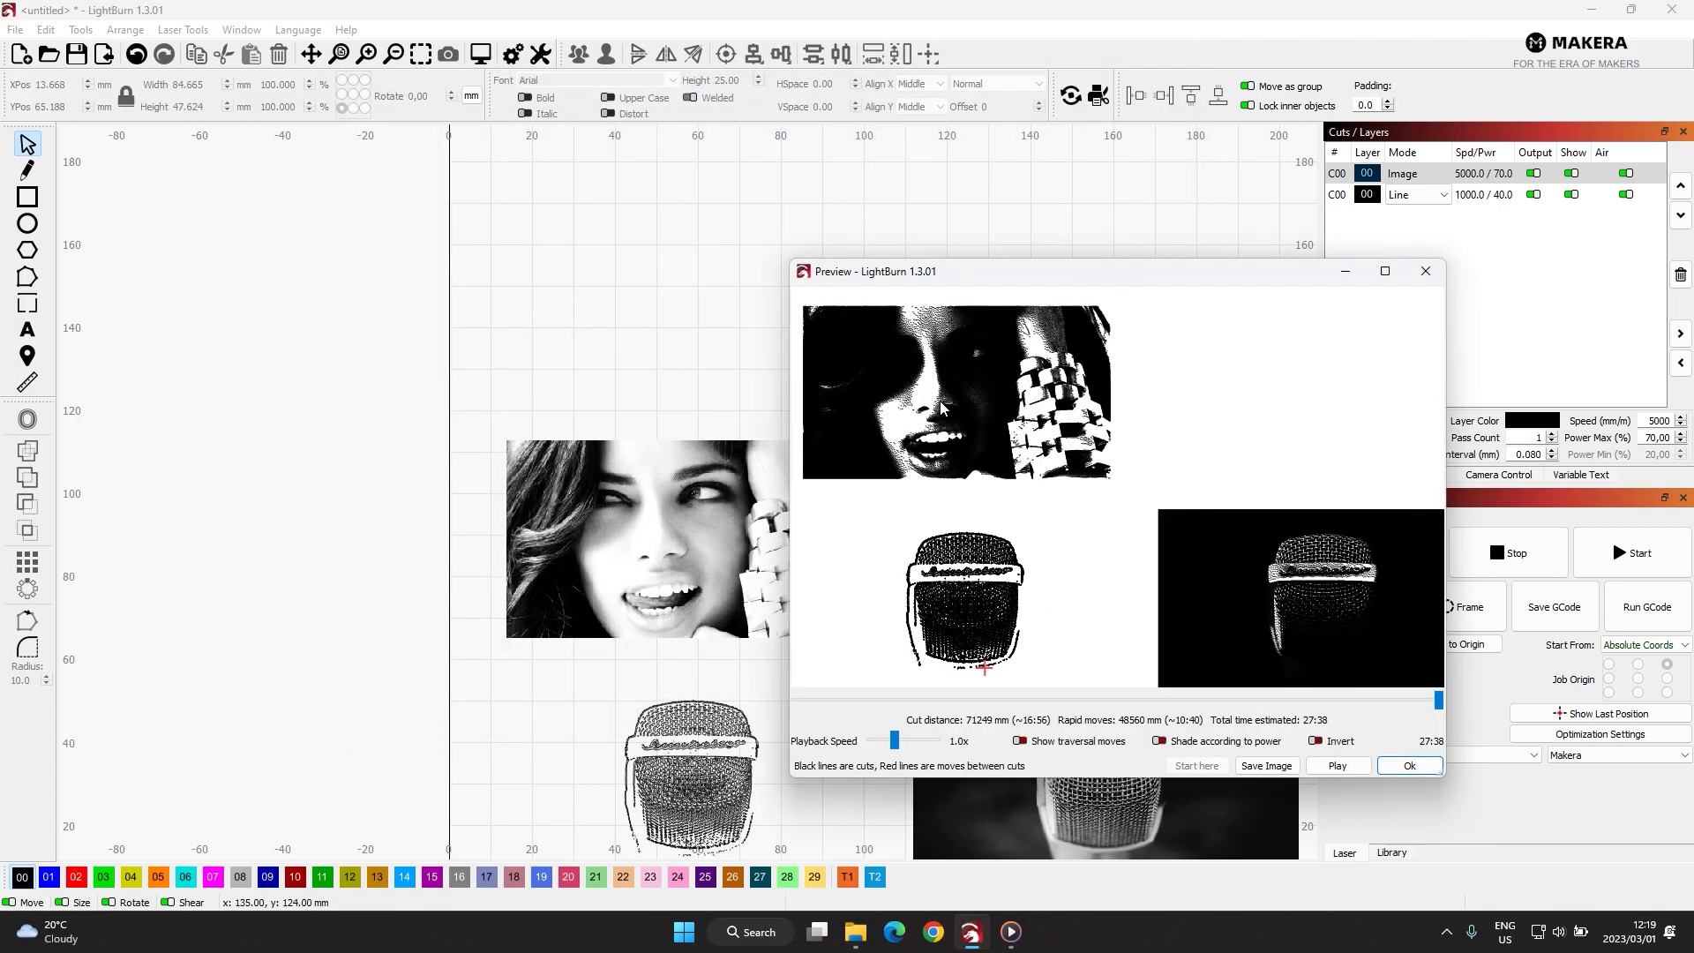
scroll(1066, 488, "down", 3)
scroll(946, 474, "up", 5)
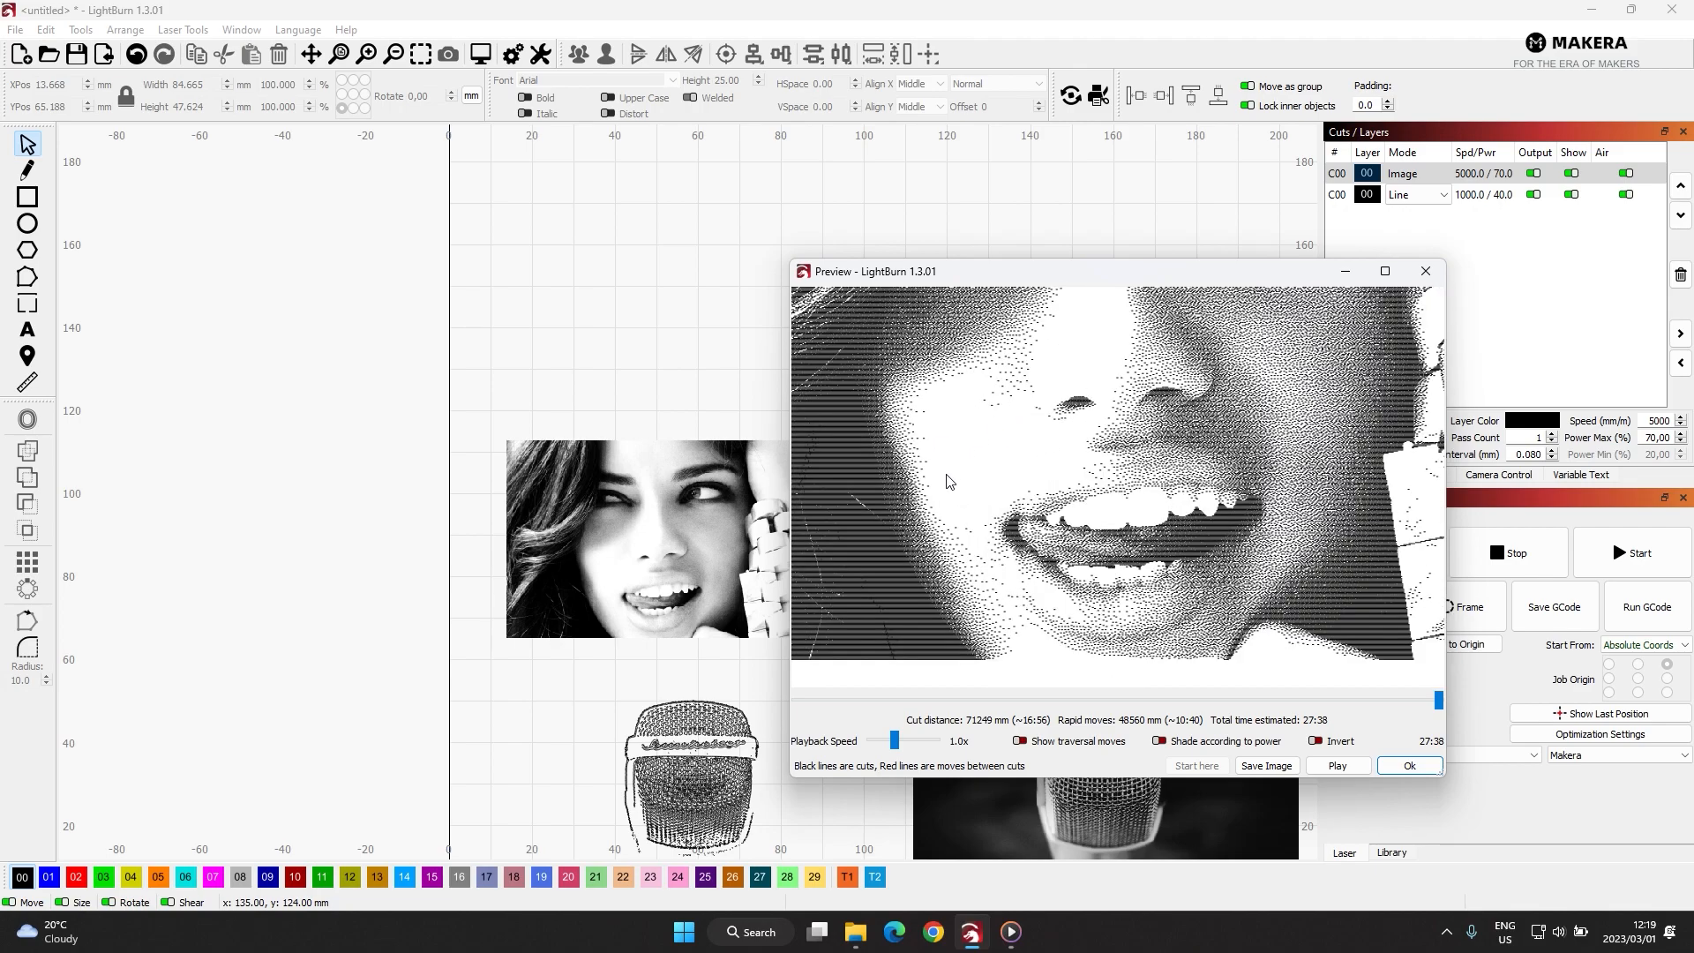
scroll(1031, 464, "down", 5)
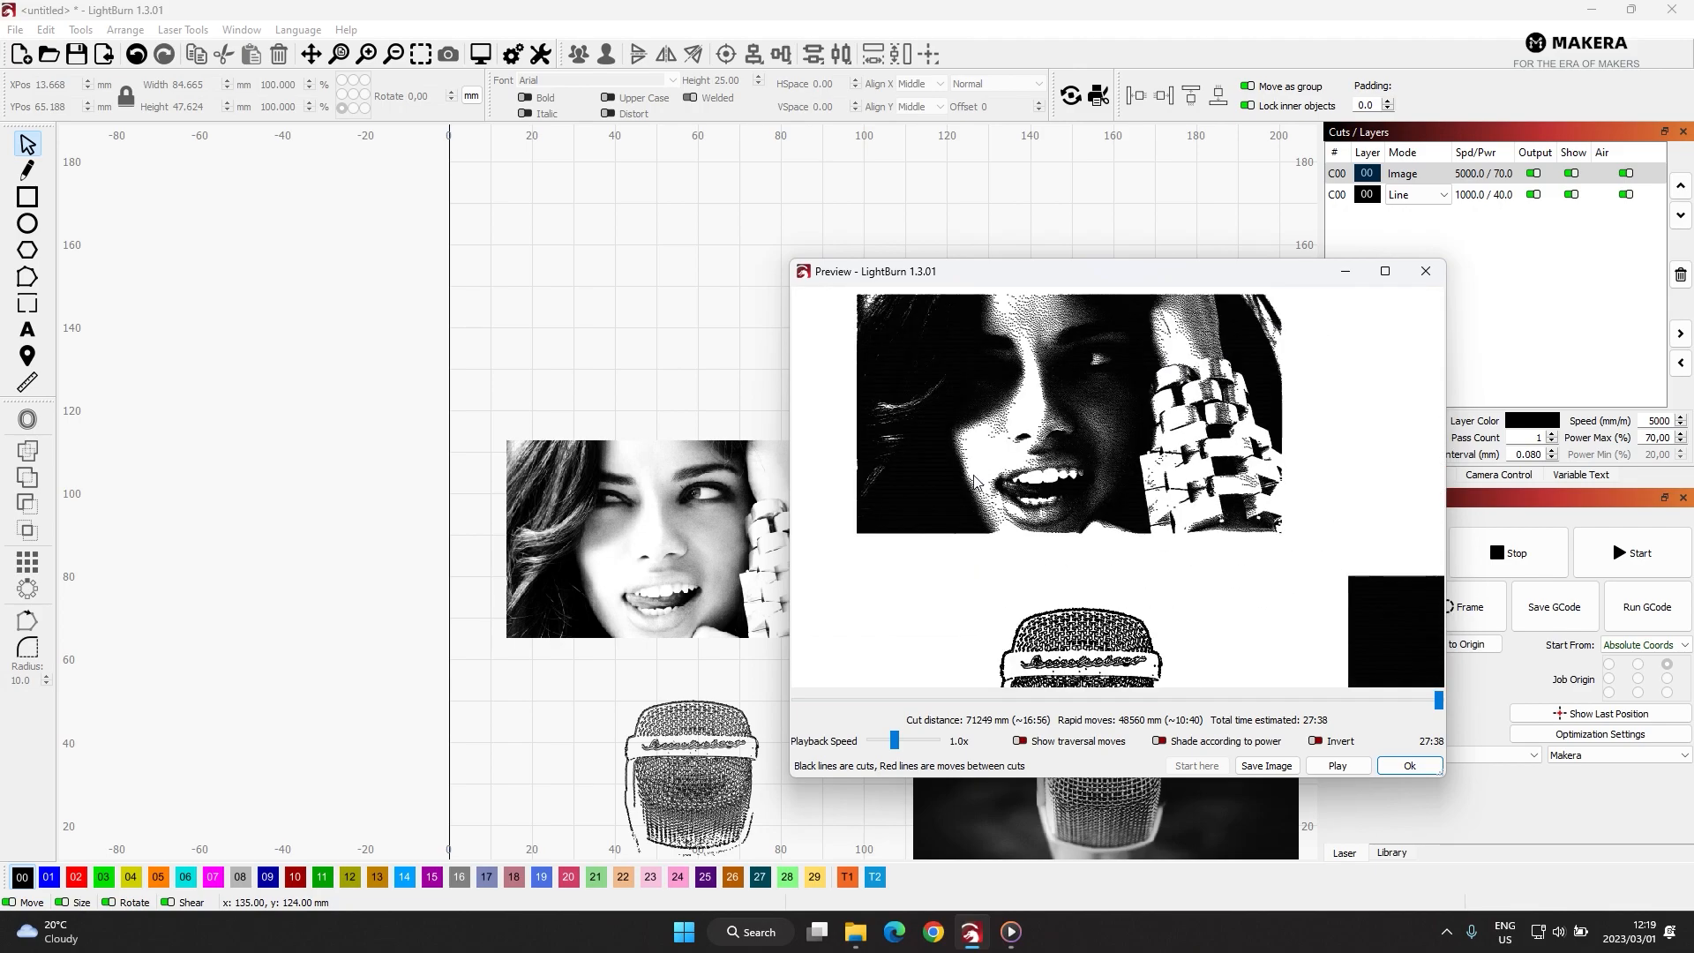
scroll(1077, 559, "up", 2)
scroll(1100, 598, "down", 2)
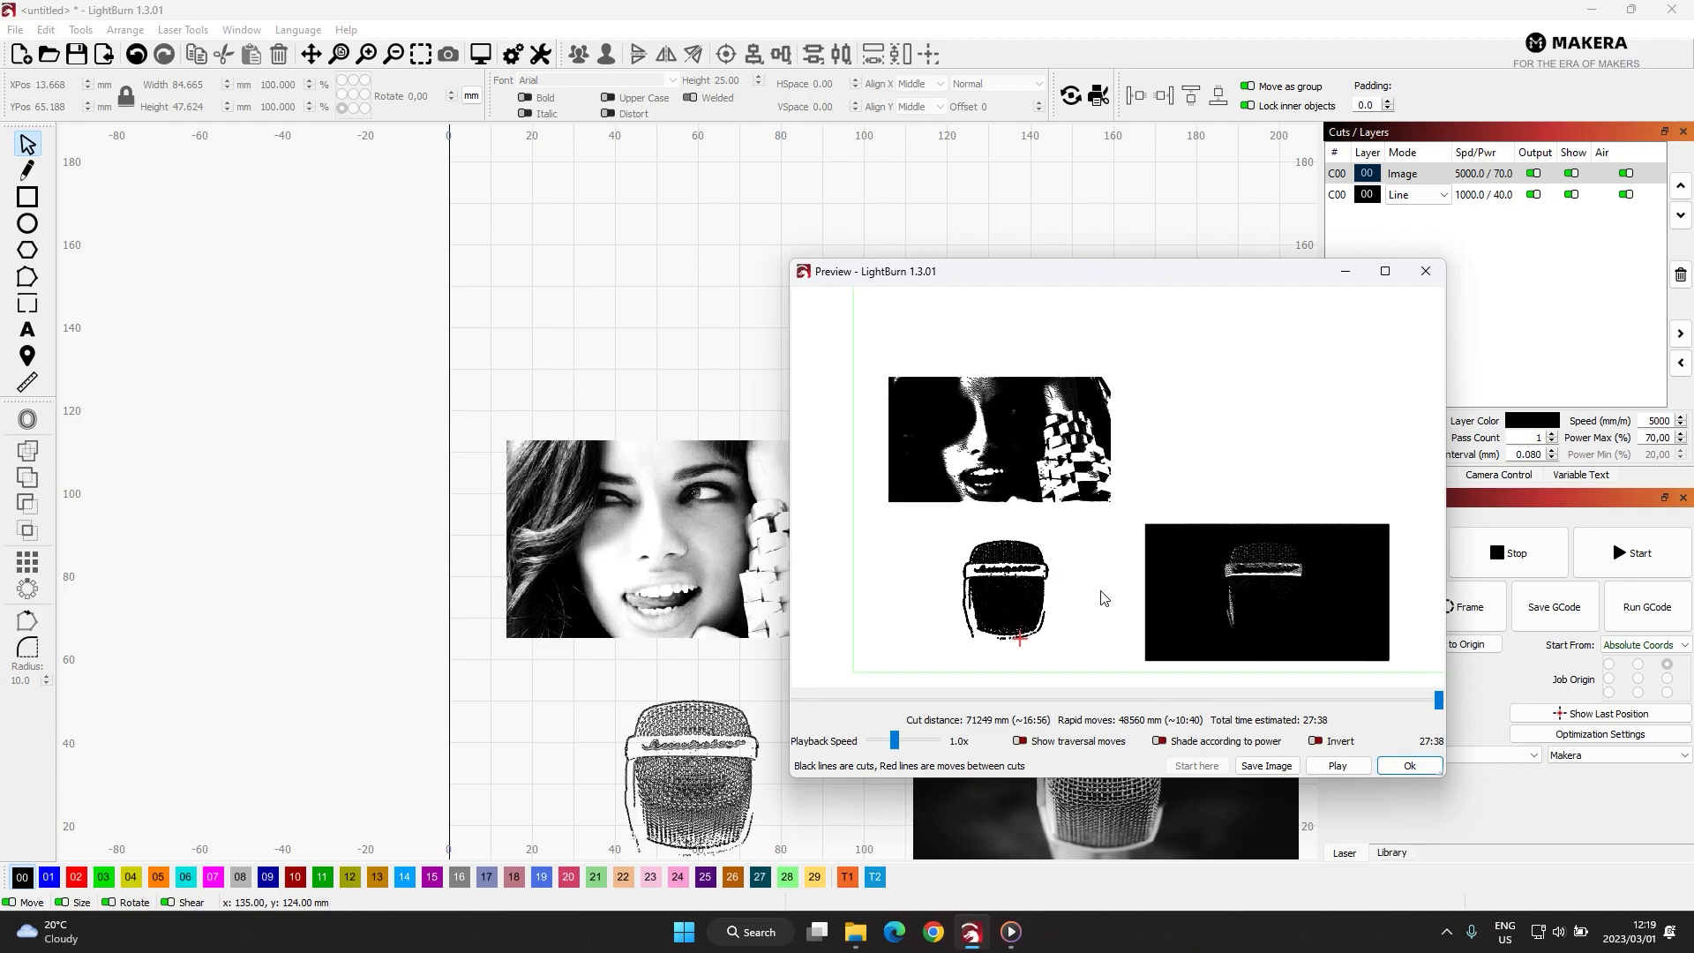
scroll(1127, 602, "up", 2)
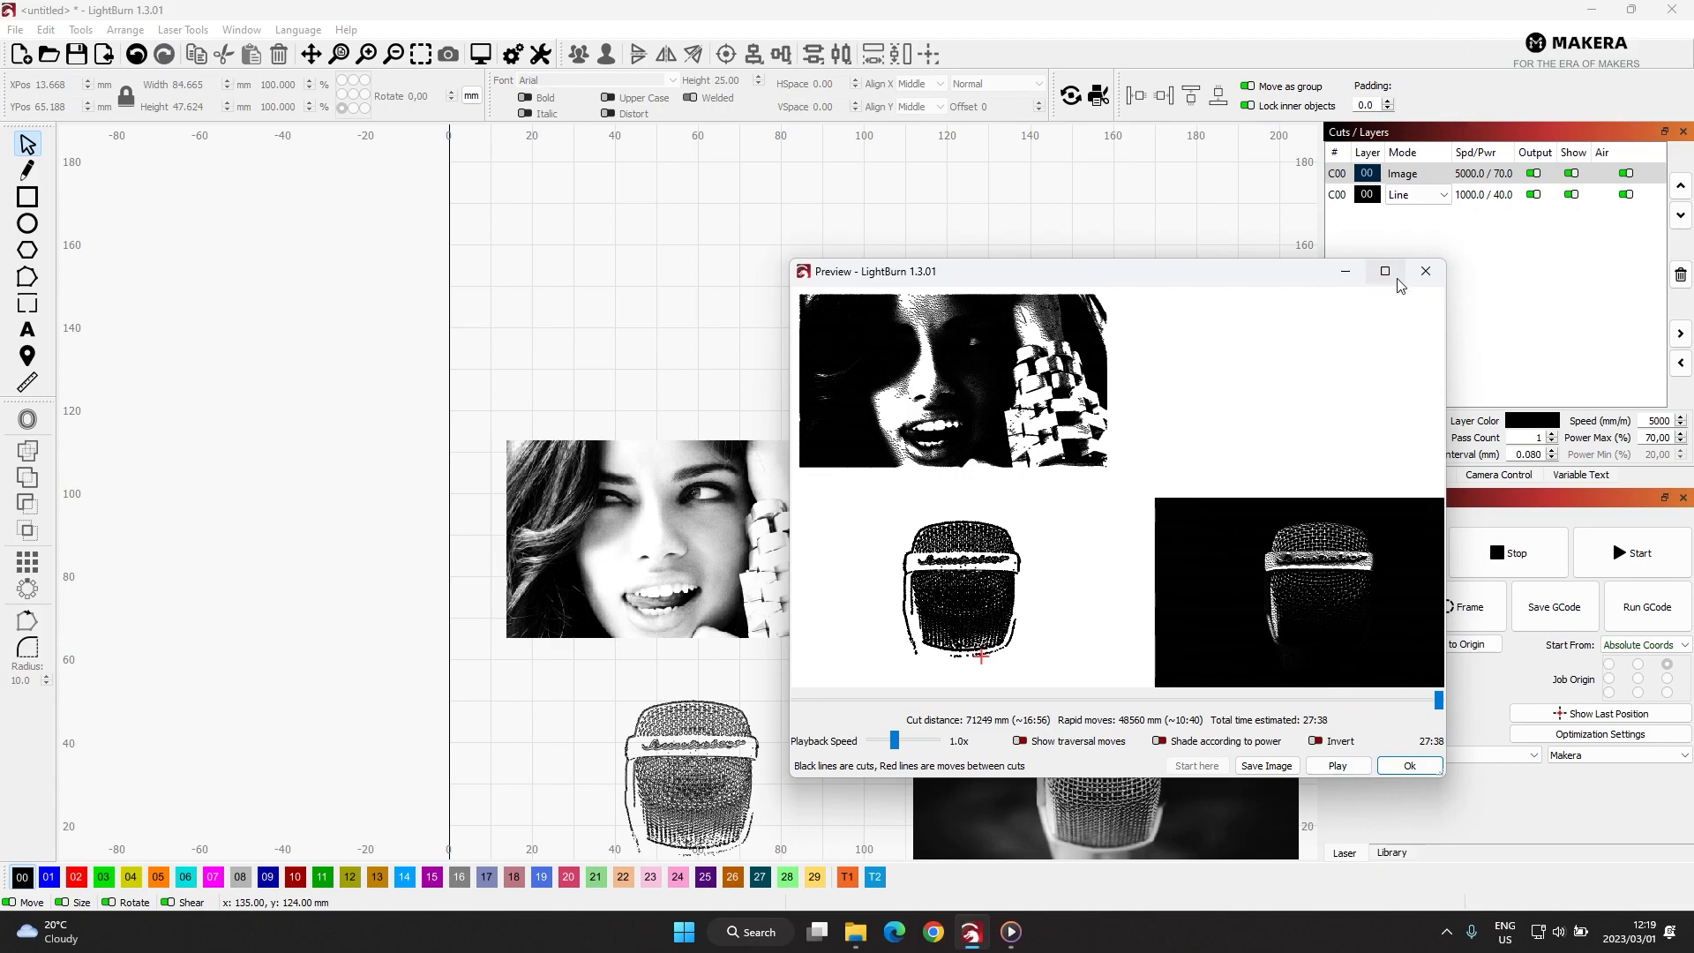
left_click(1425, 271)
Save the job's G-code to the Desktop as sample_2.
scroll(998, 676, "down", 4)
scroll(1096, 484, "up", 3)
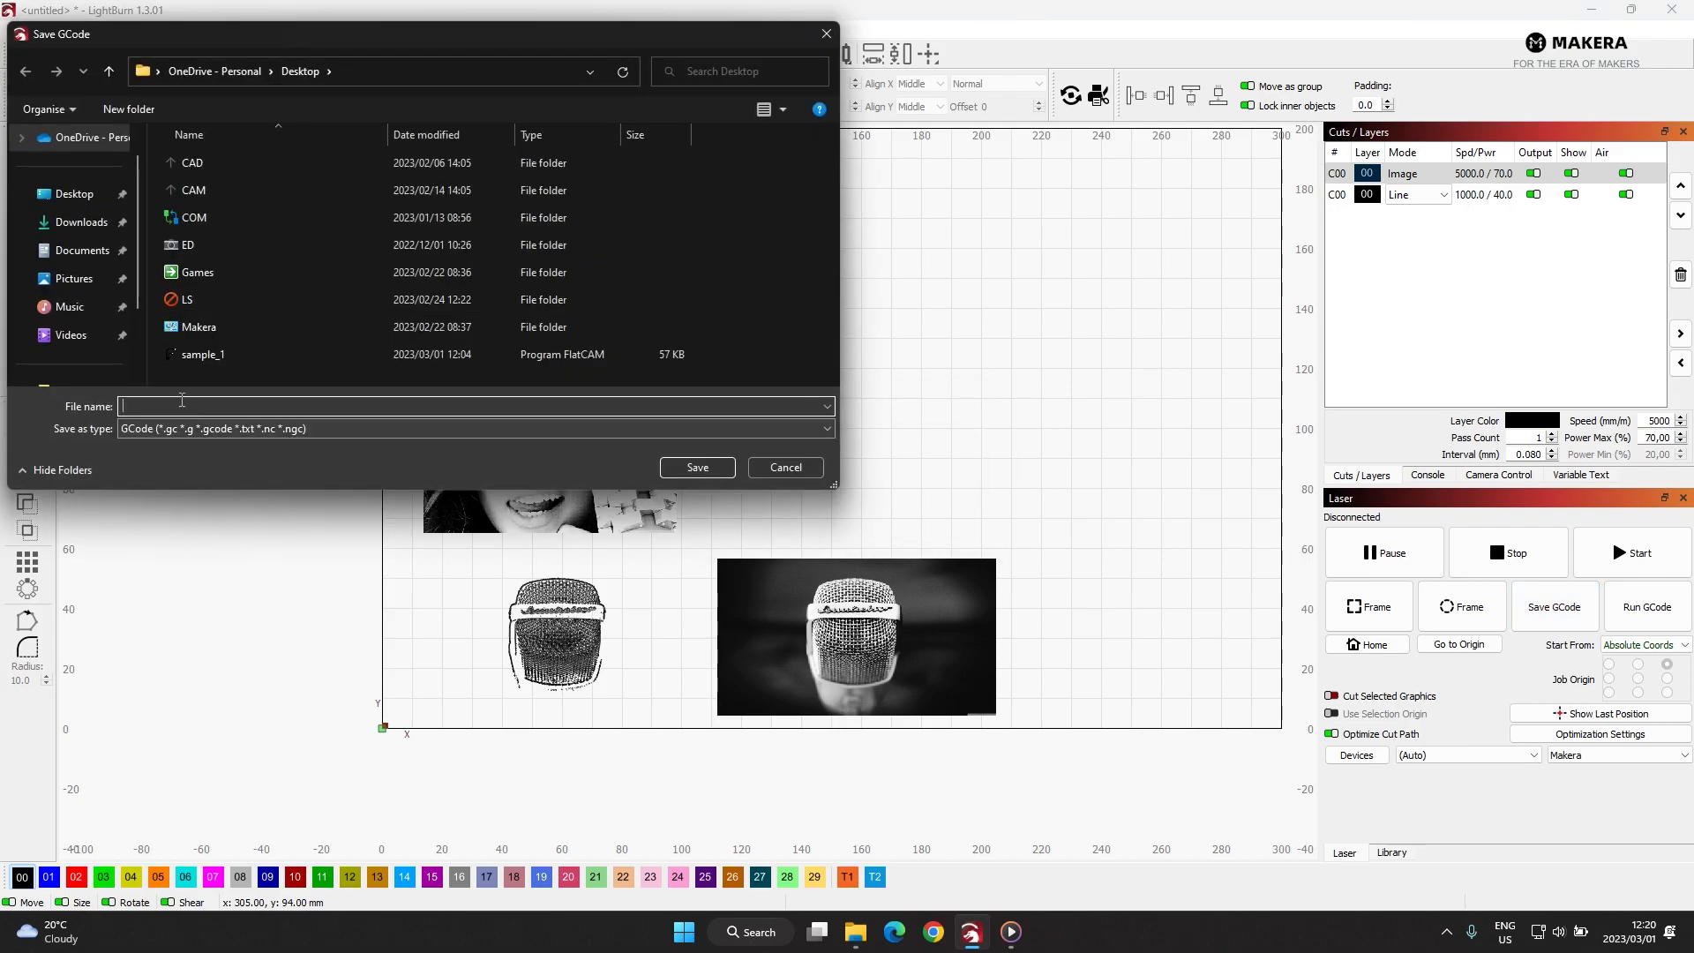
left_click(201, 353)
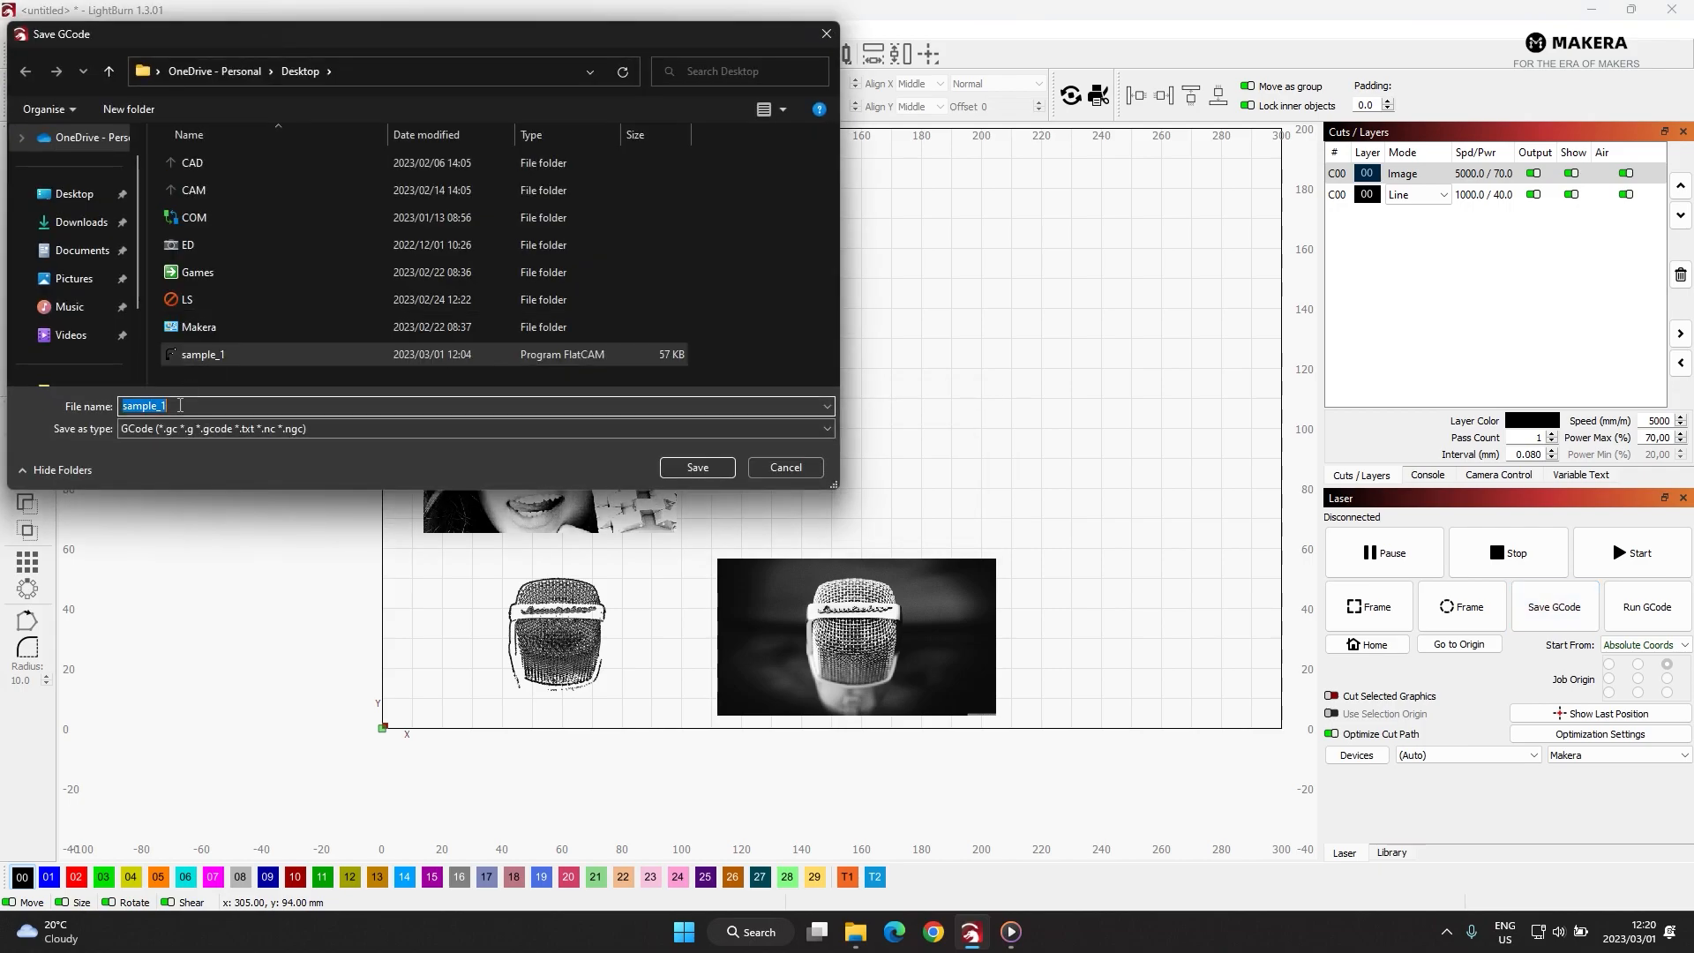
left_click(180, 404)
key("BackSpace")
type("2")
left_click(697, 466)
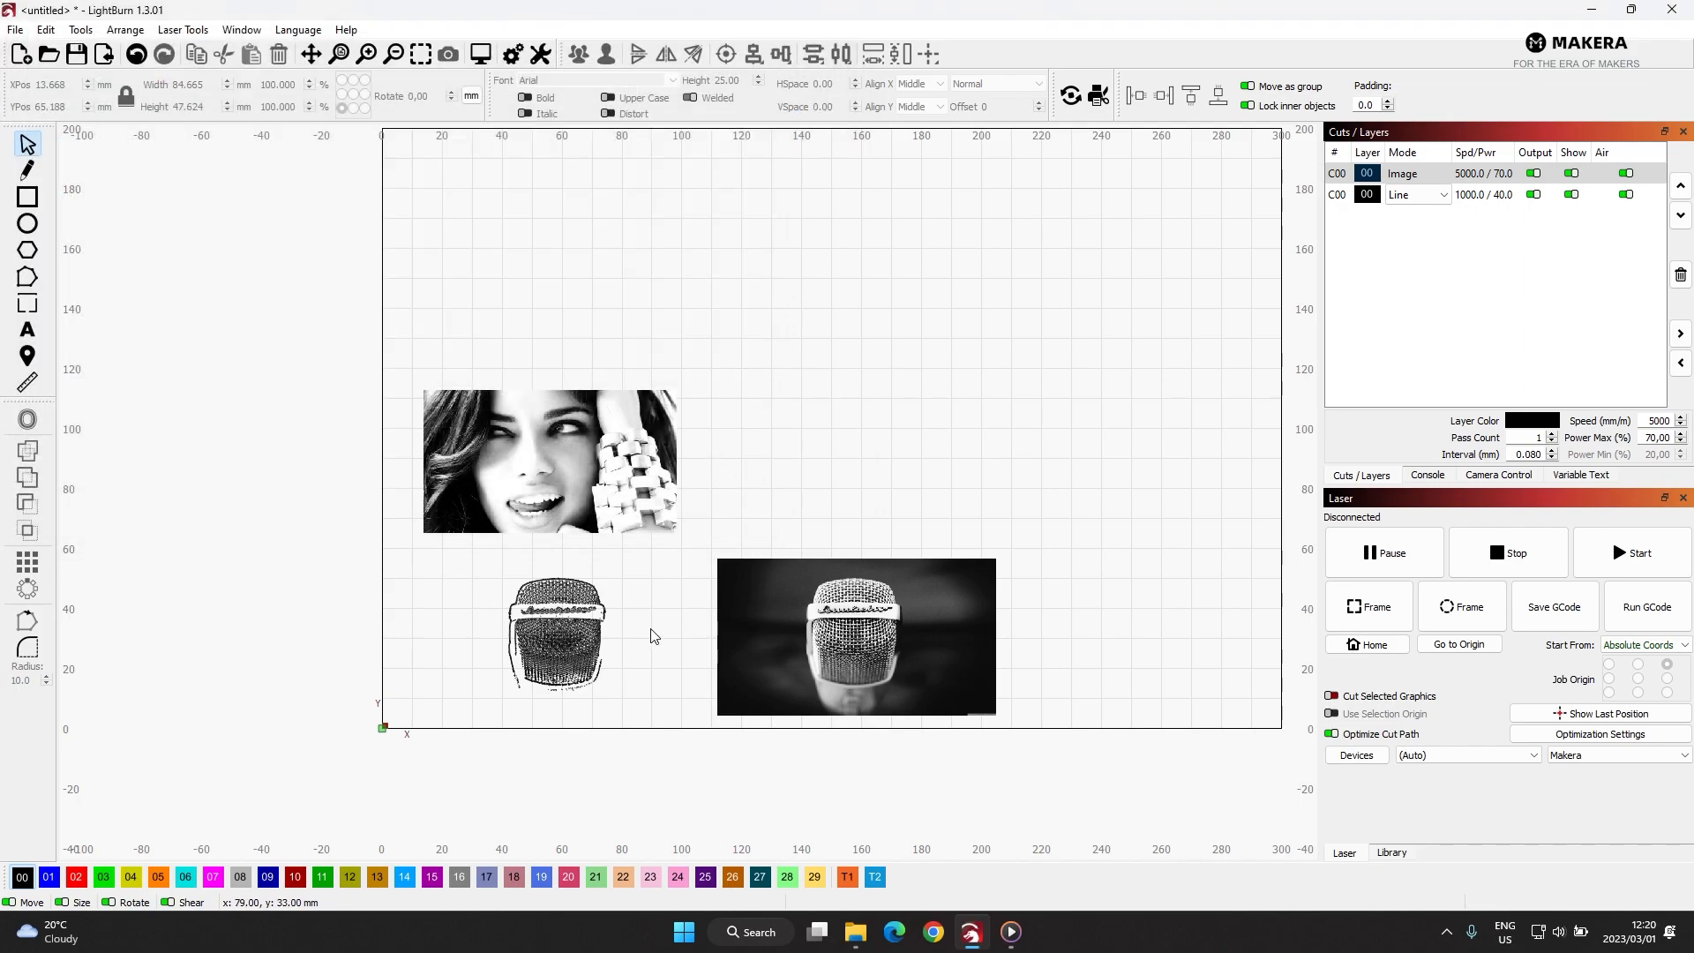
Examine the work area's origin and the portrait photo's X and Y position settings.
scroll(386, 725, "up", 3)
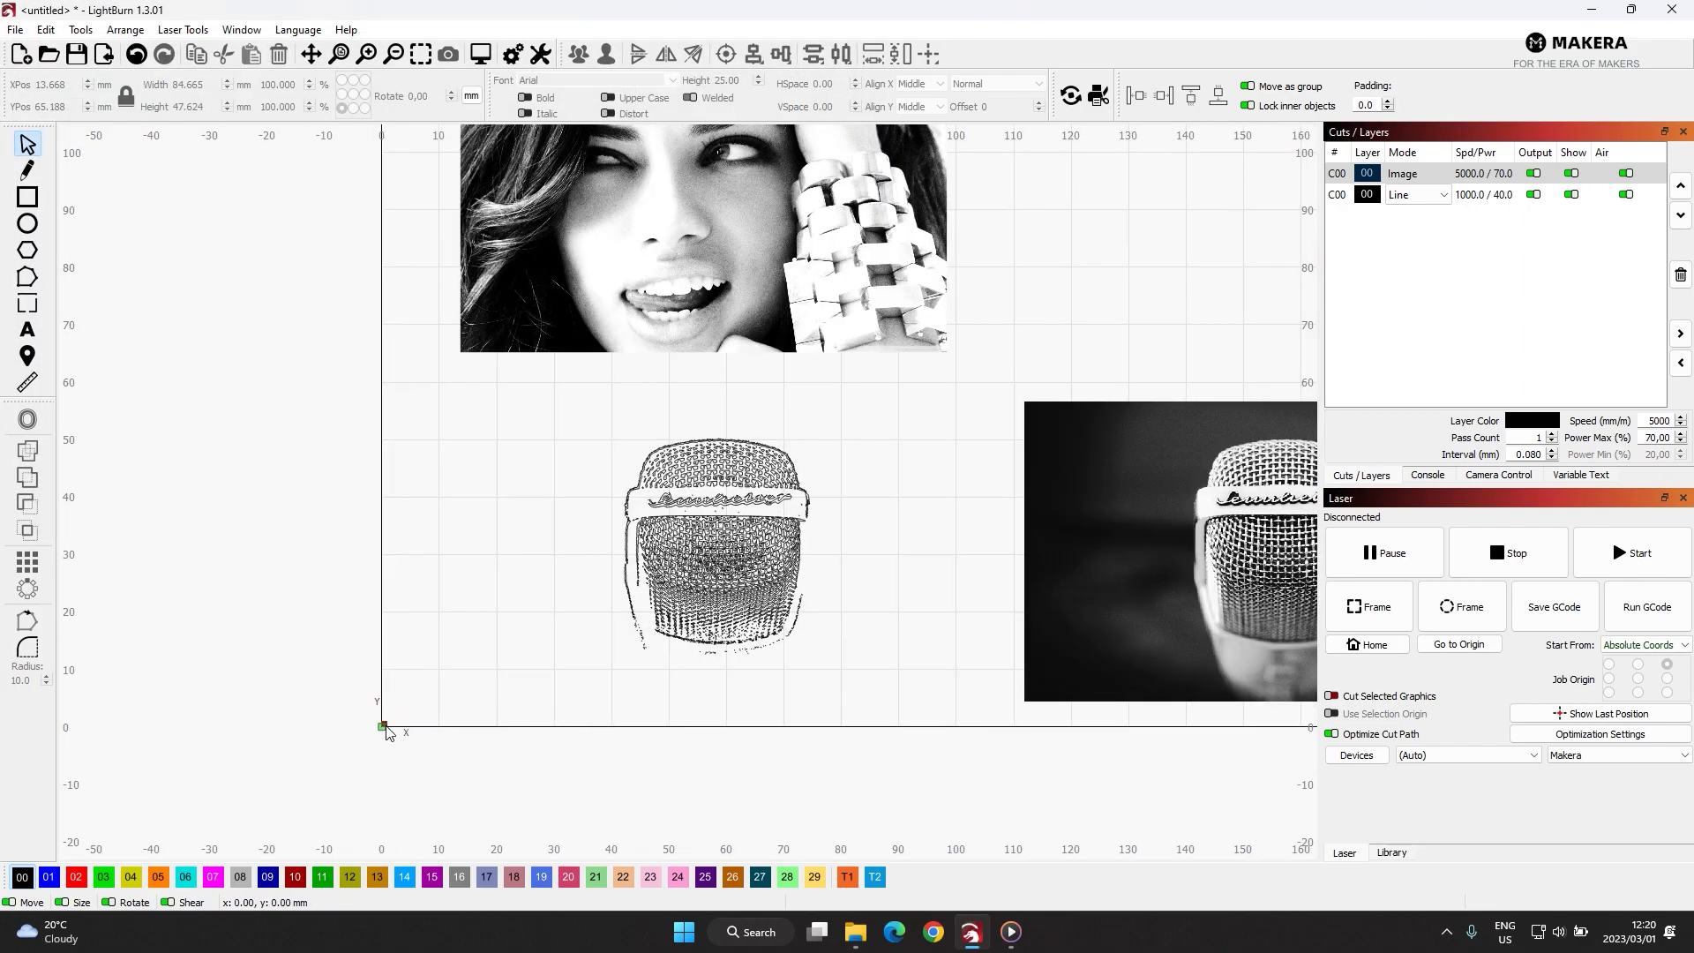
scroll(401, 724, "down", 3)
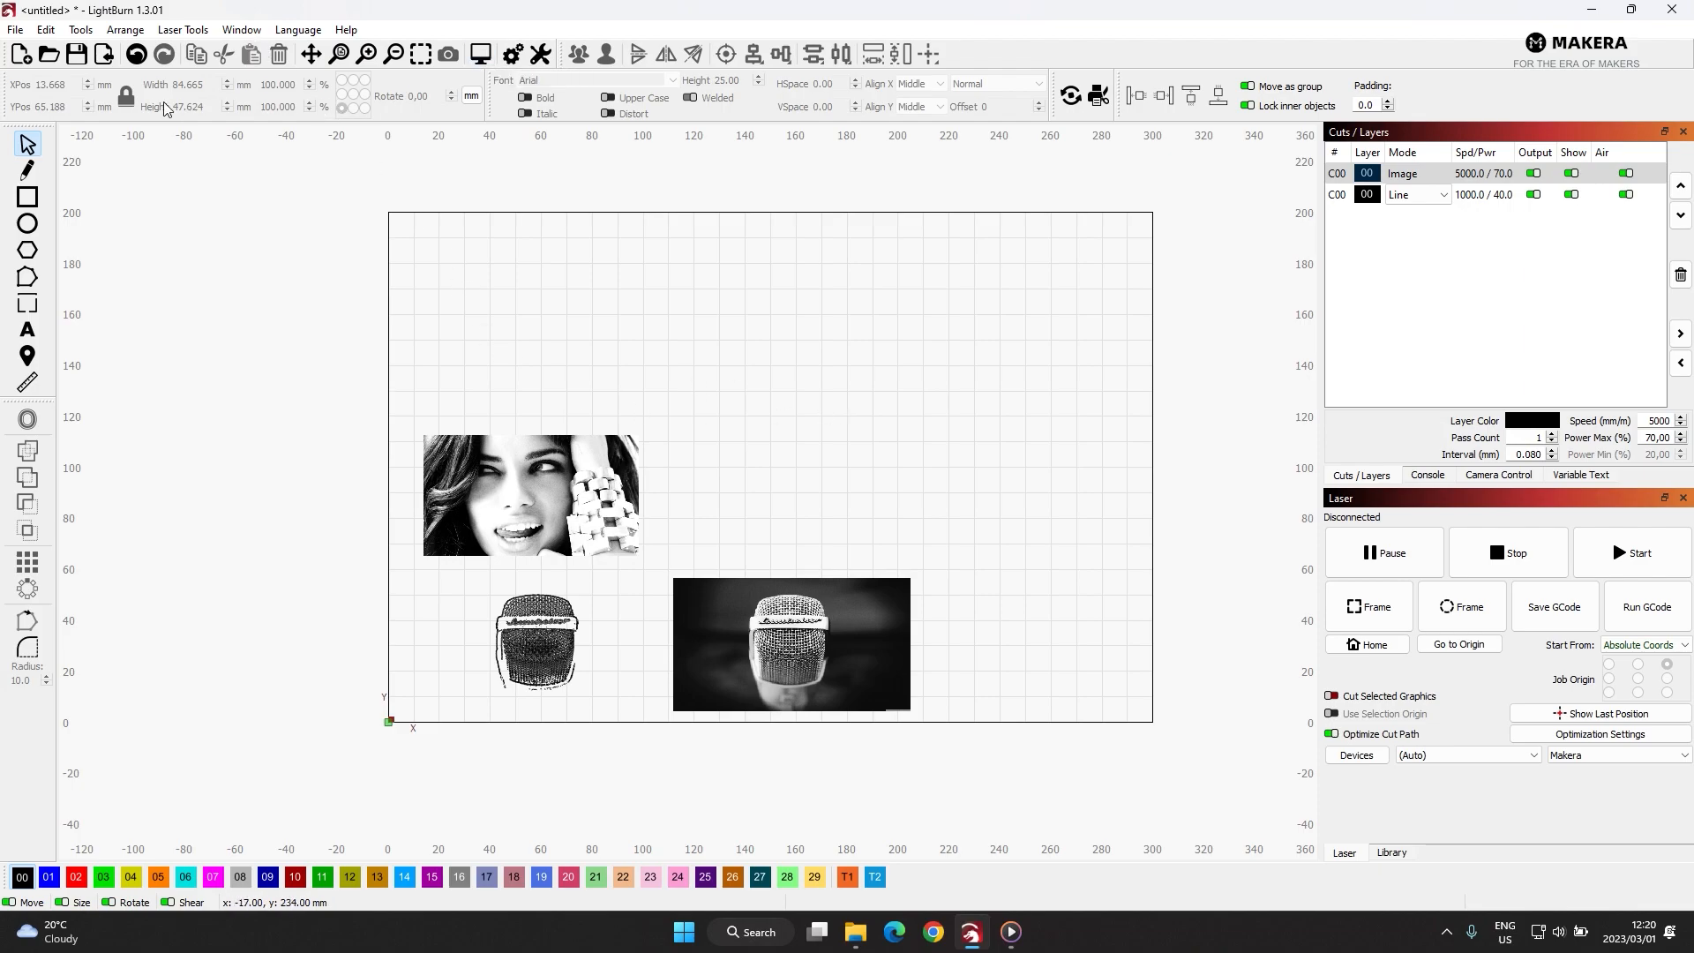
left_click(529, 492)
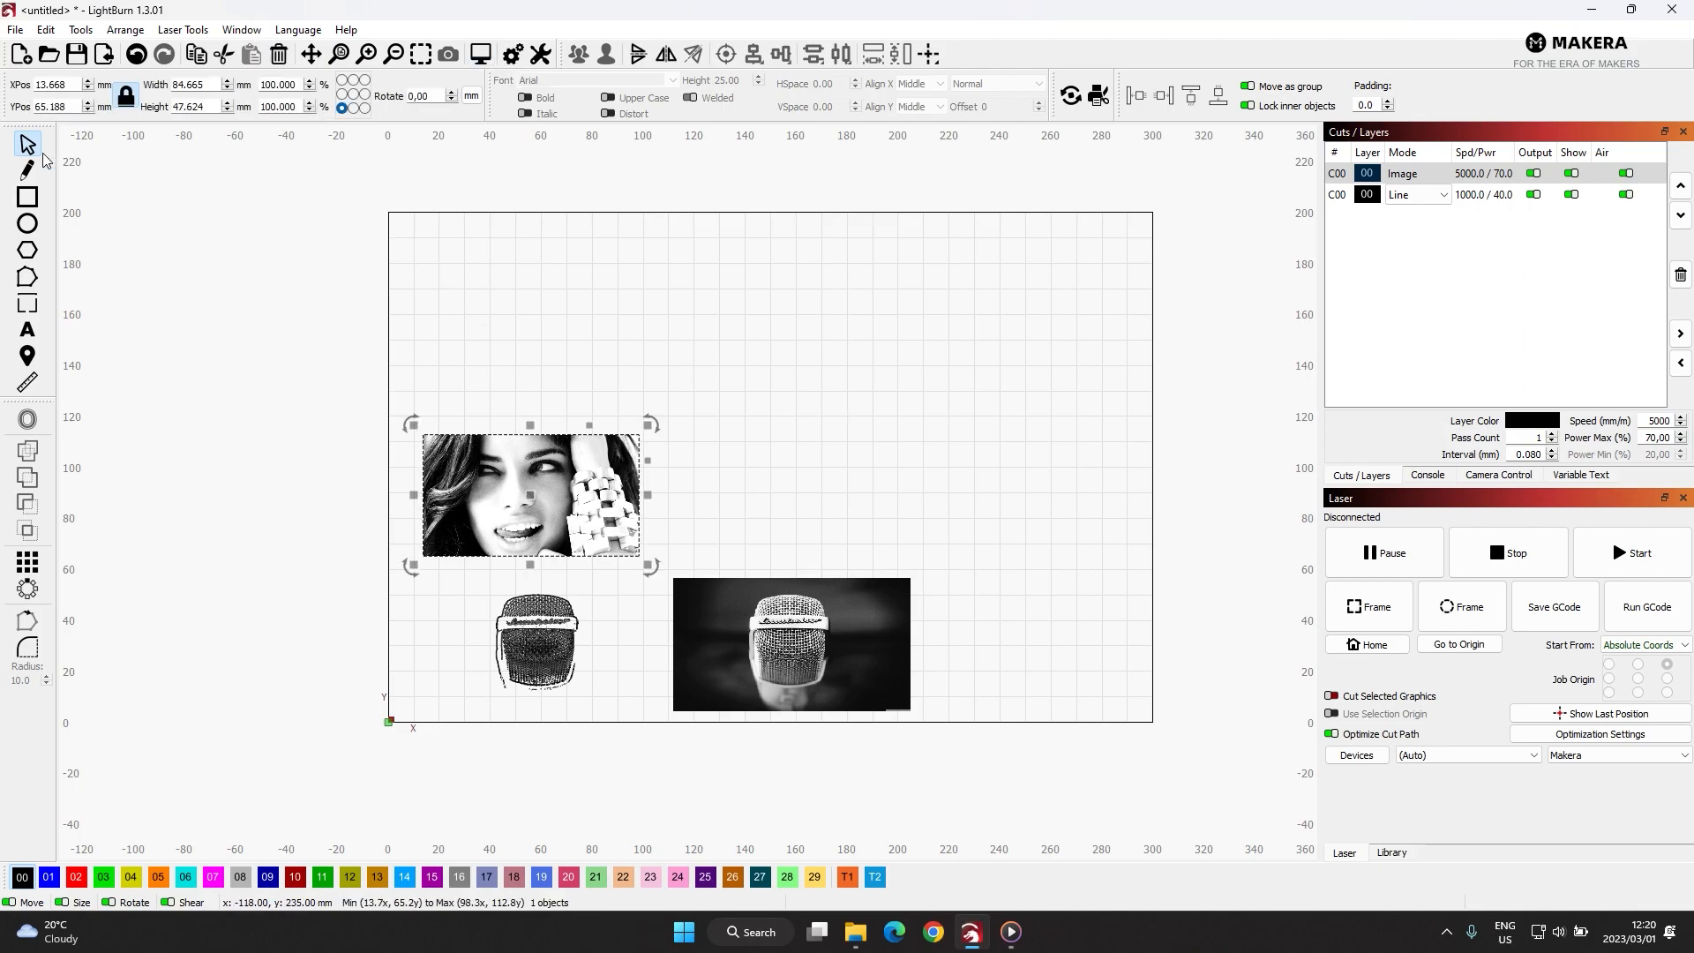
double_click(69, 83)
key("Tab")
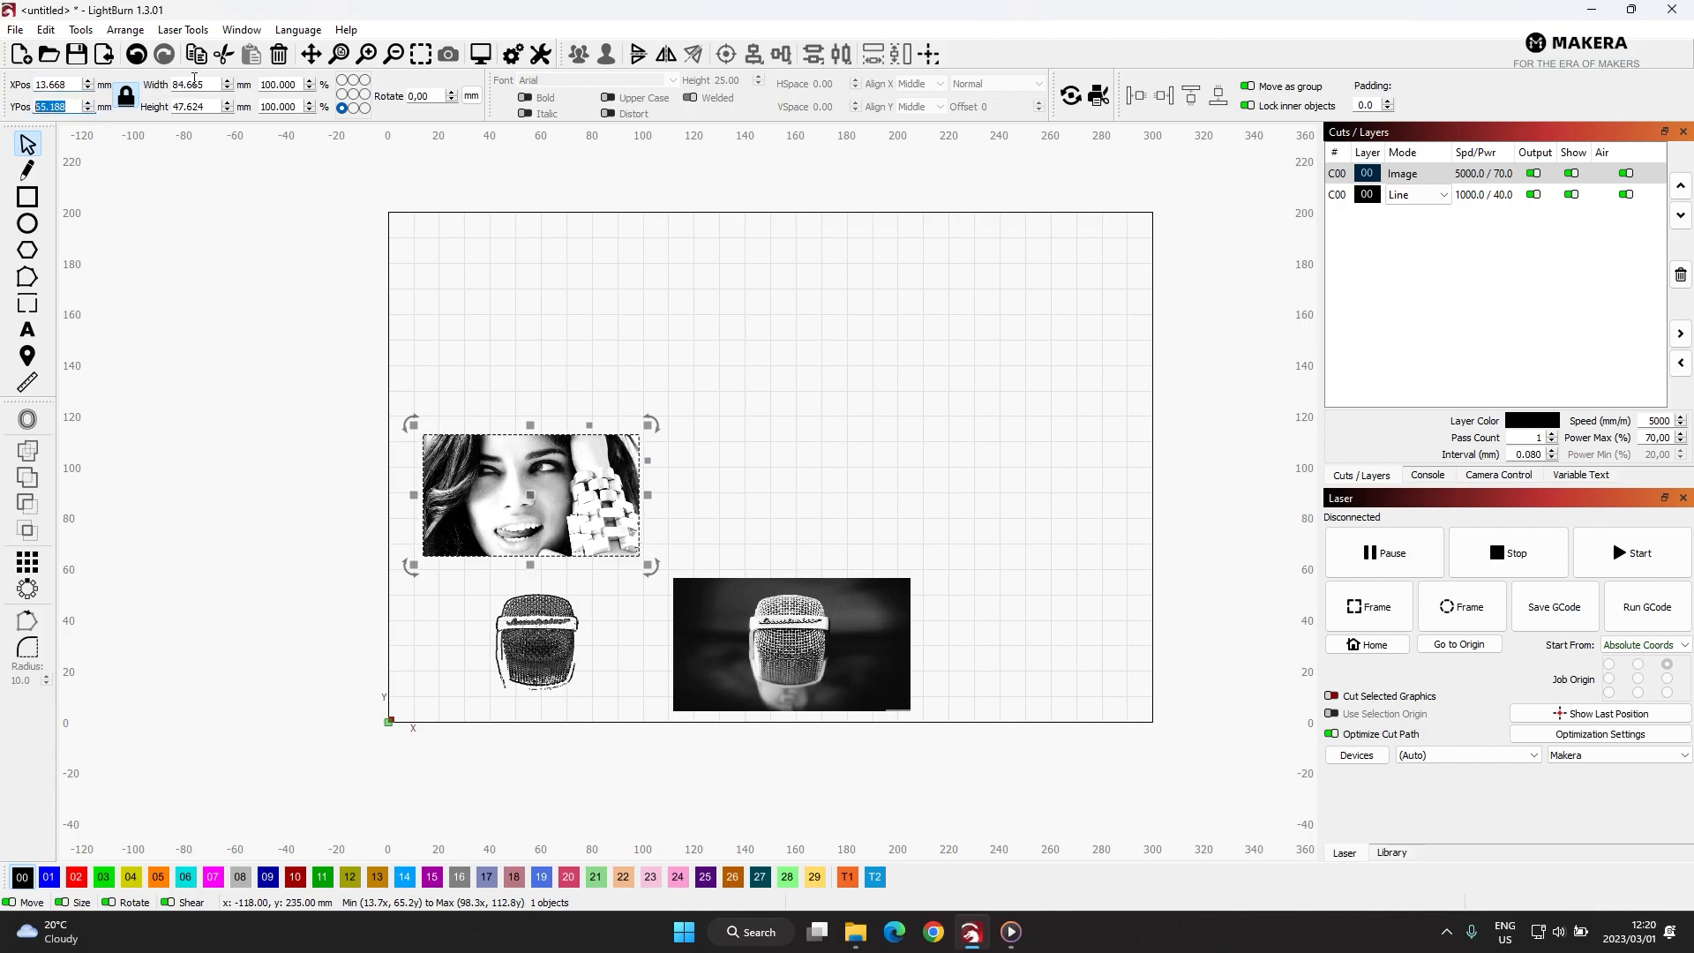